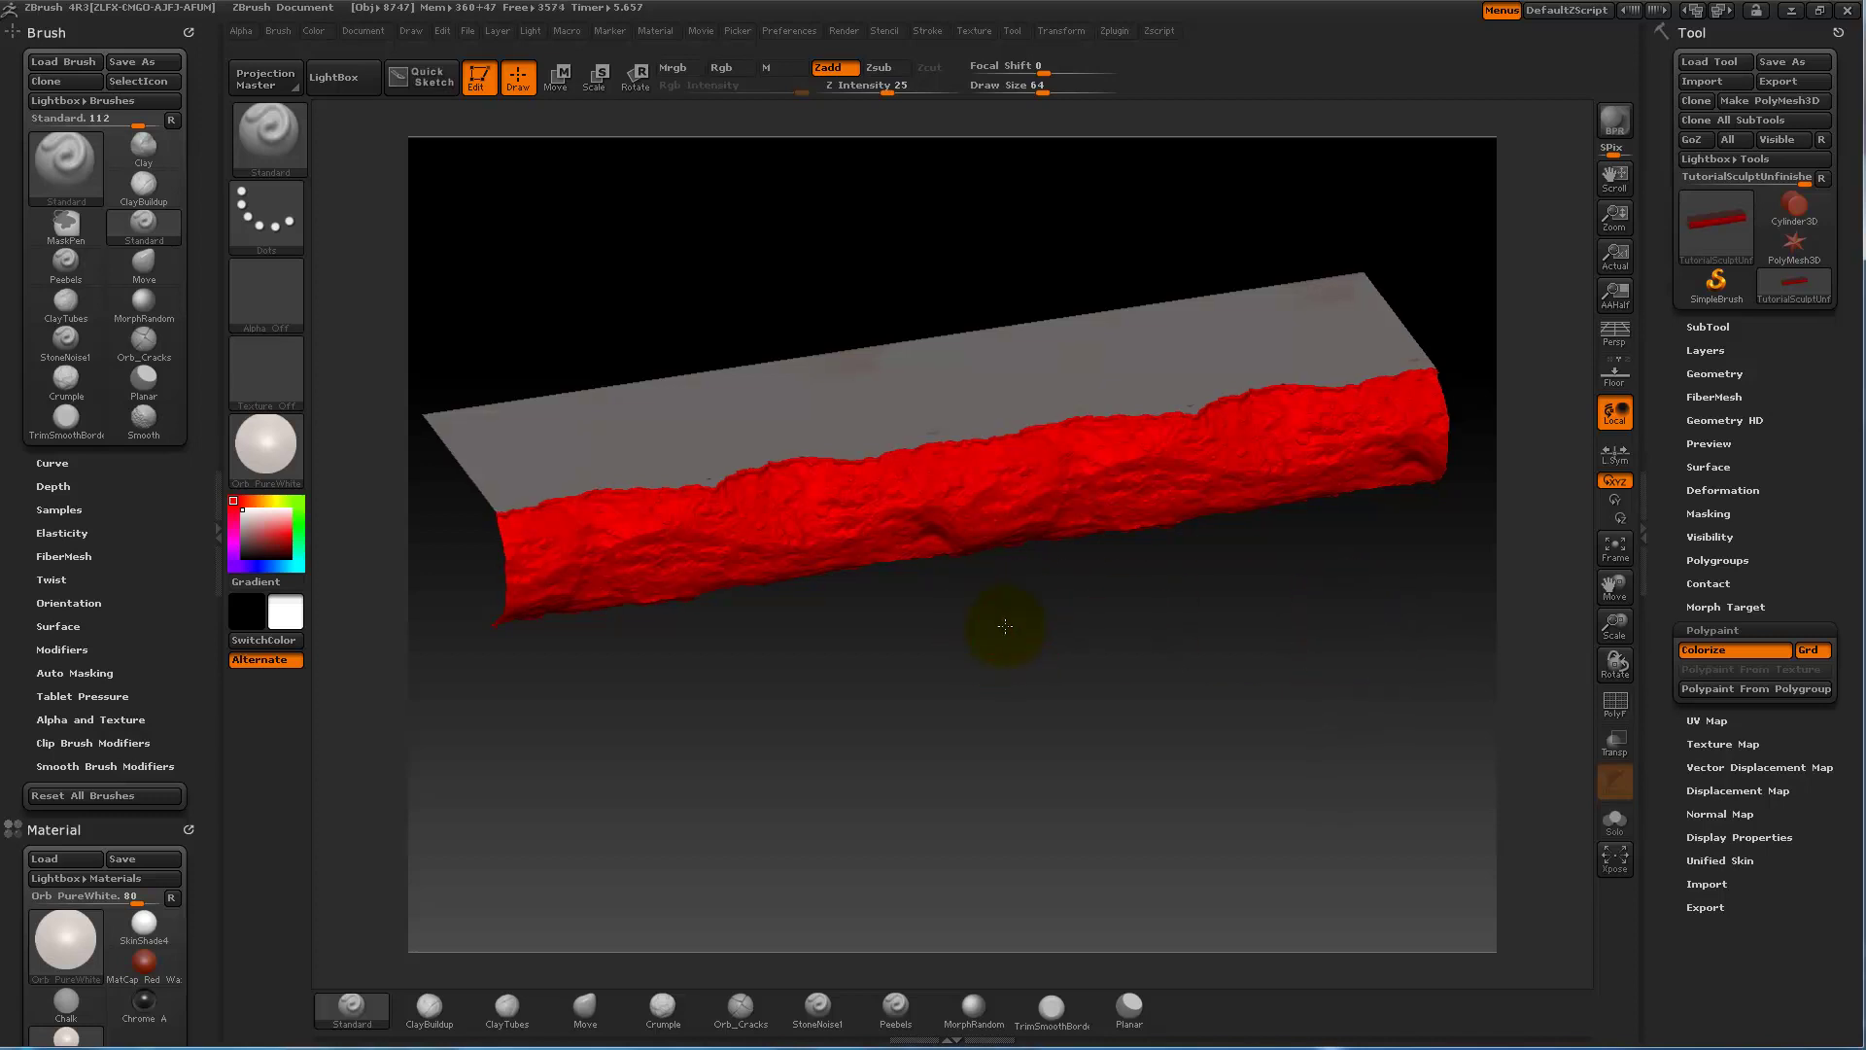
Export the sculpted mesh as ConcreteDecalHP_Tutorial.OBJ in the Highpolys folder, replacing the existing file
drag(998, 624, 1041, 655)
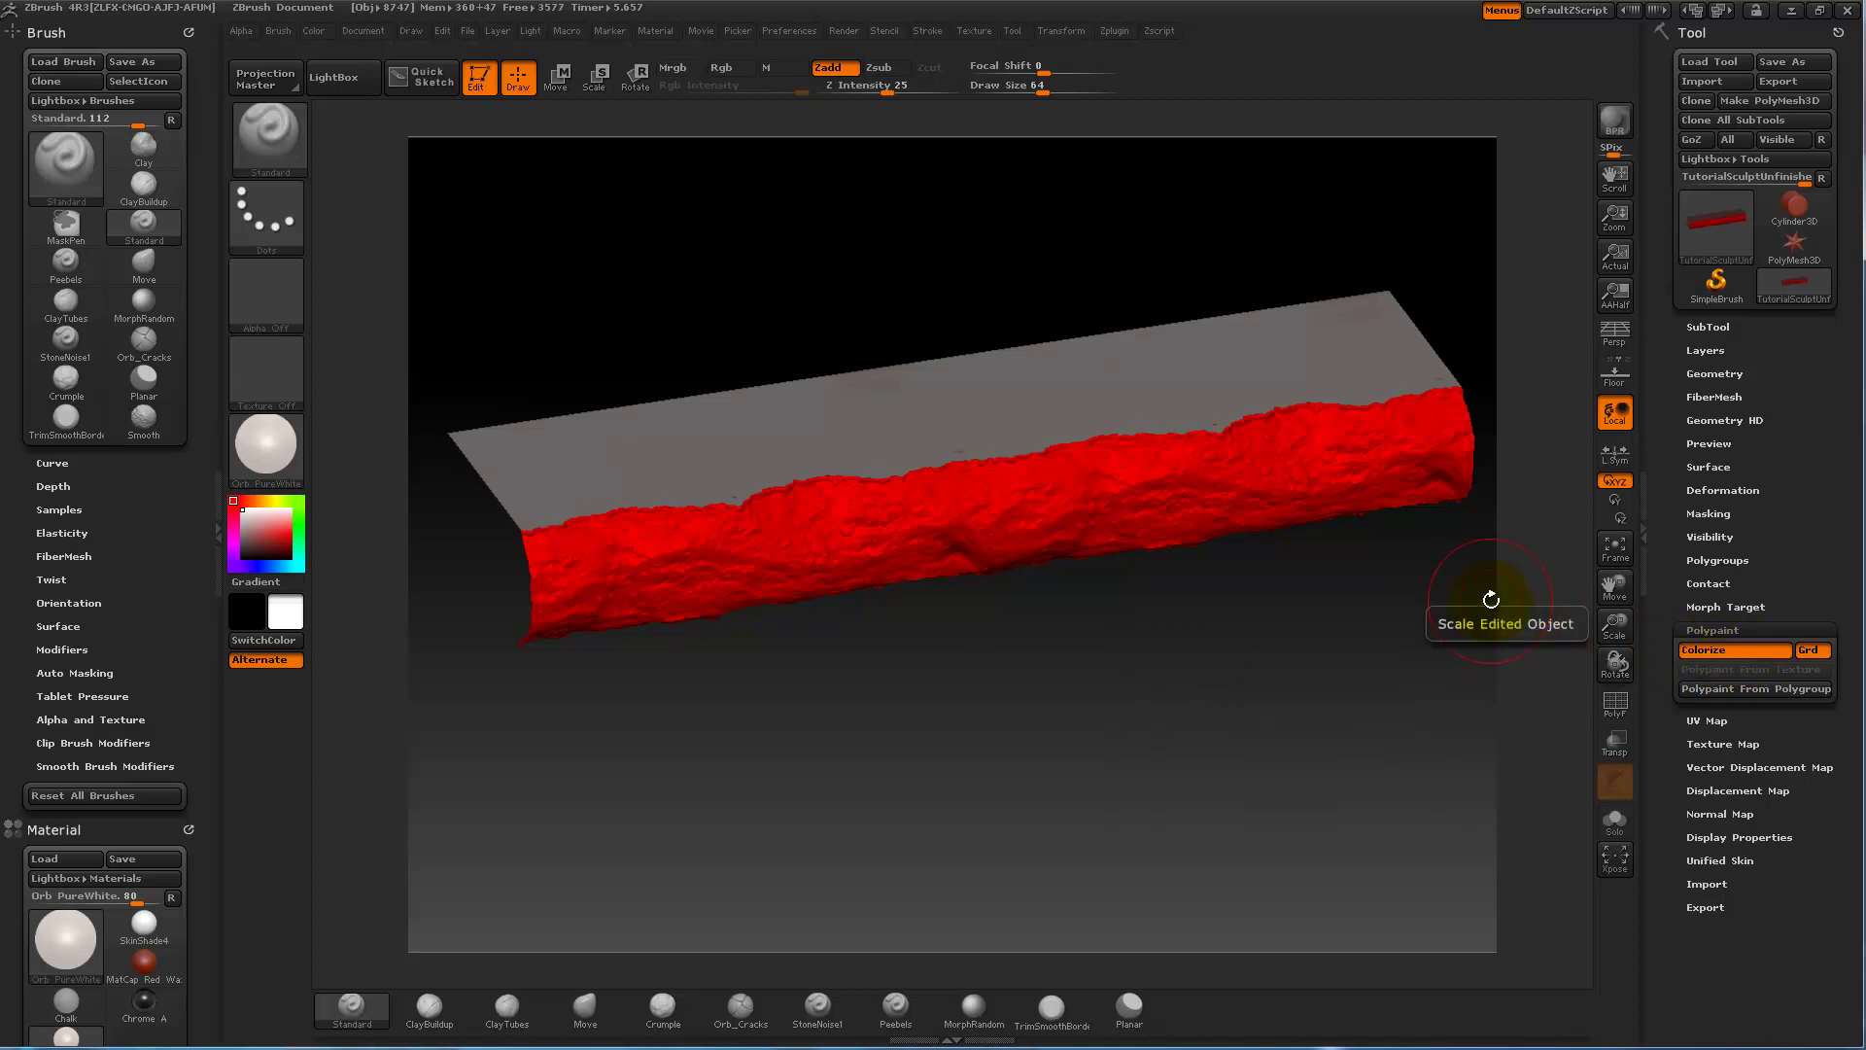
alt+drag(1442, 618, 1441, 623)
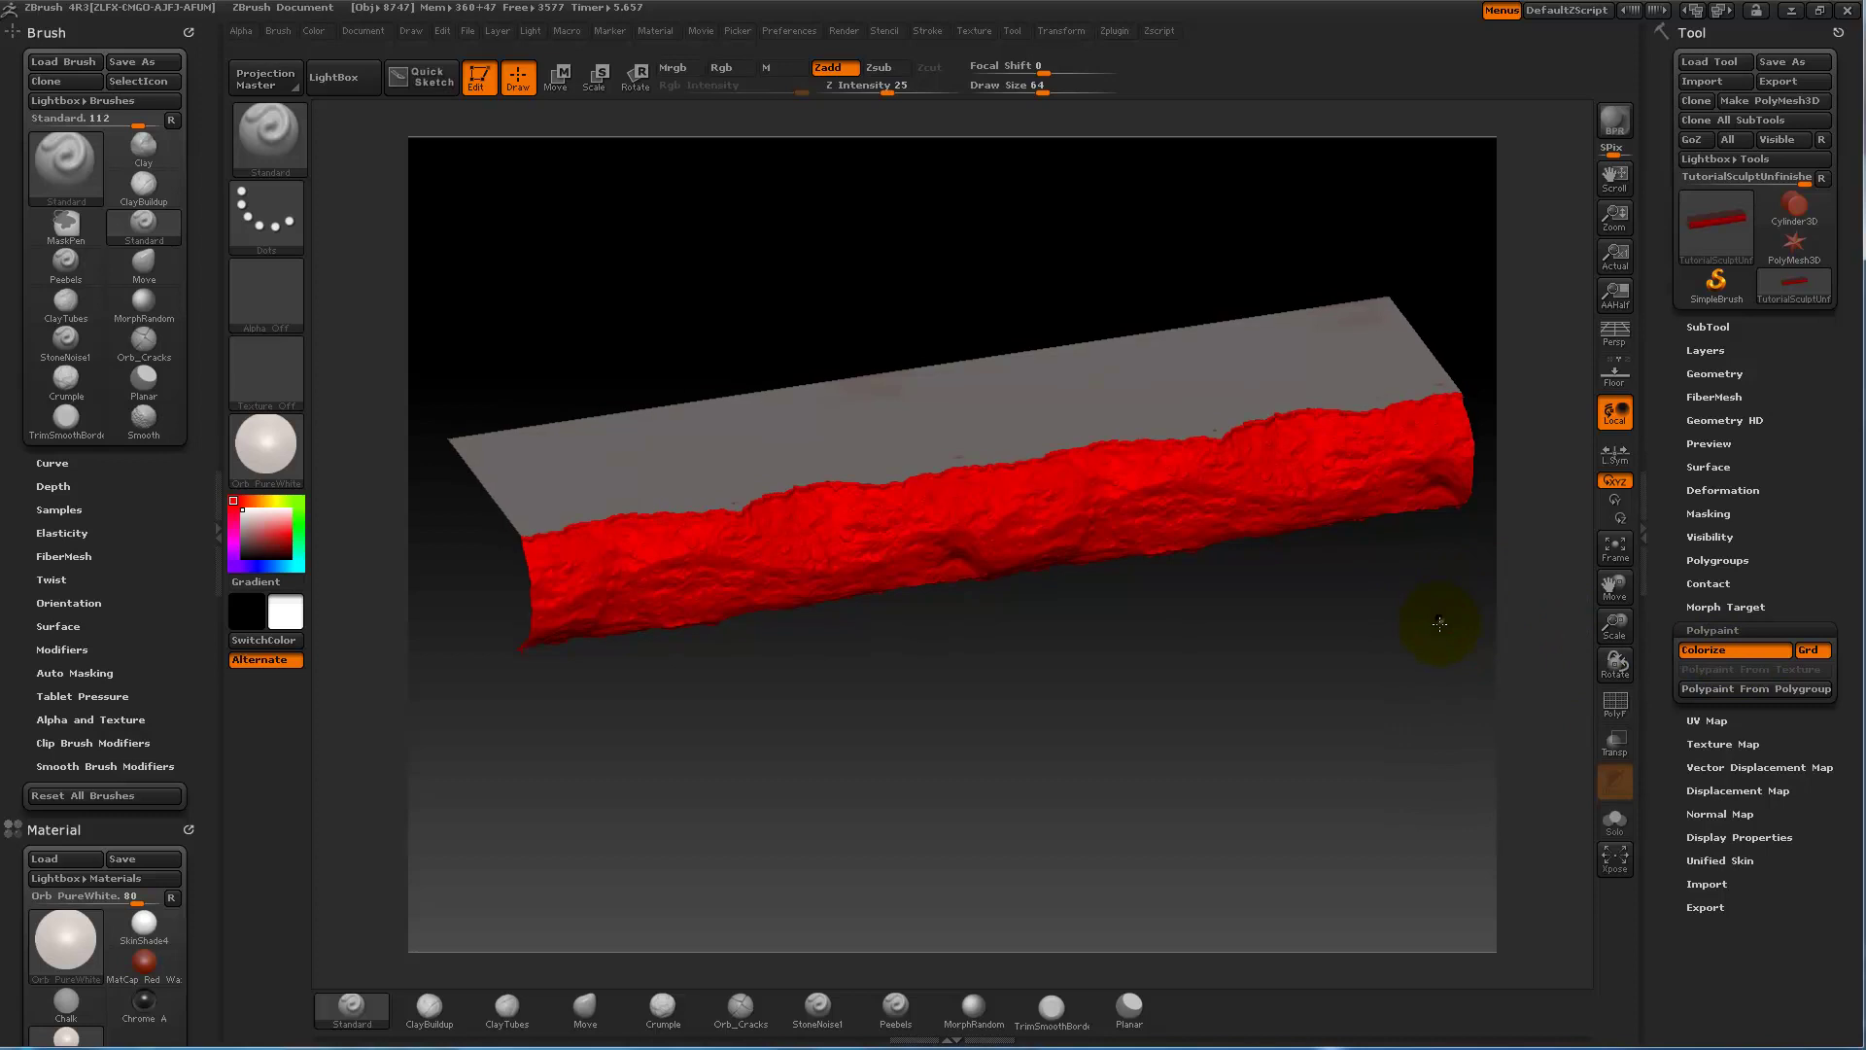
click(1781, 88)
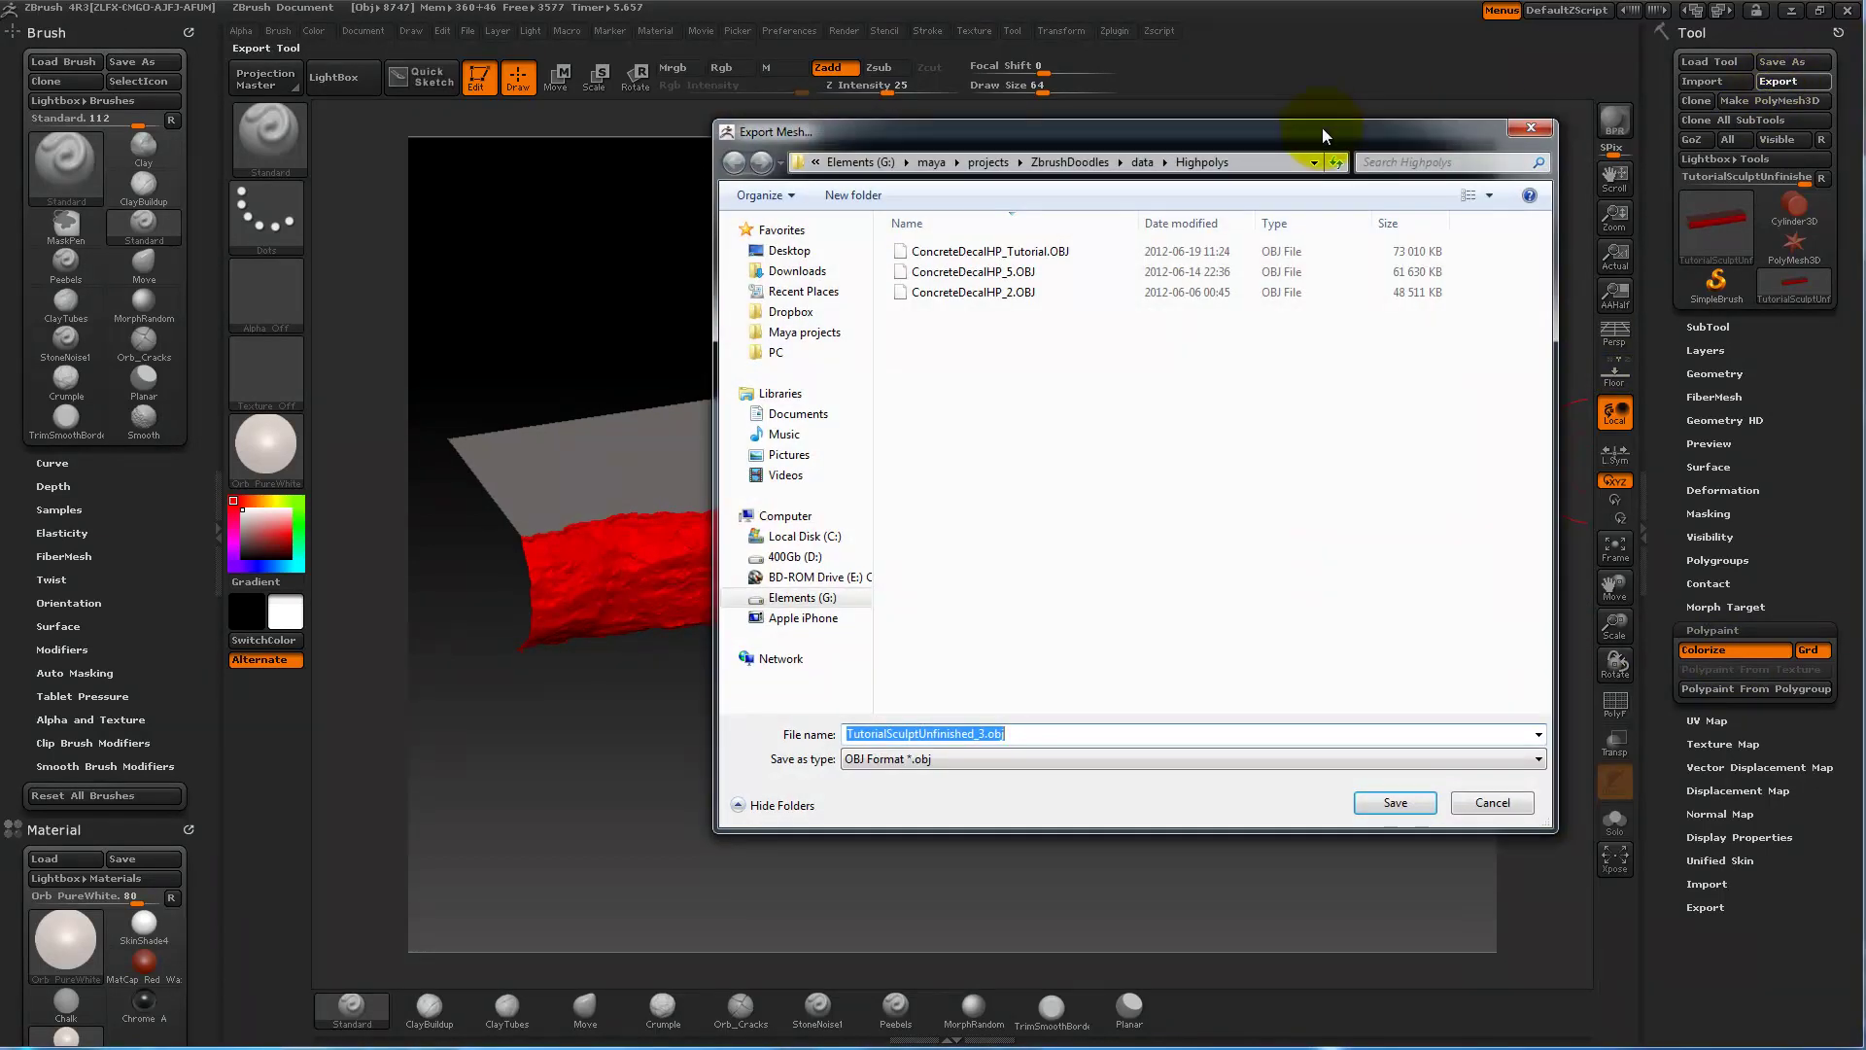
drag(1326, 127, 1446, 158)
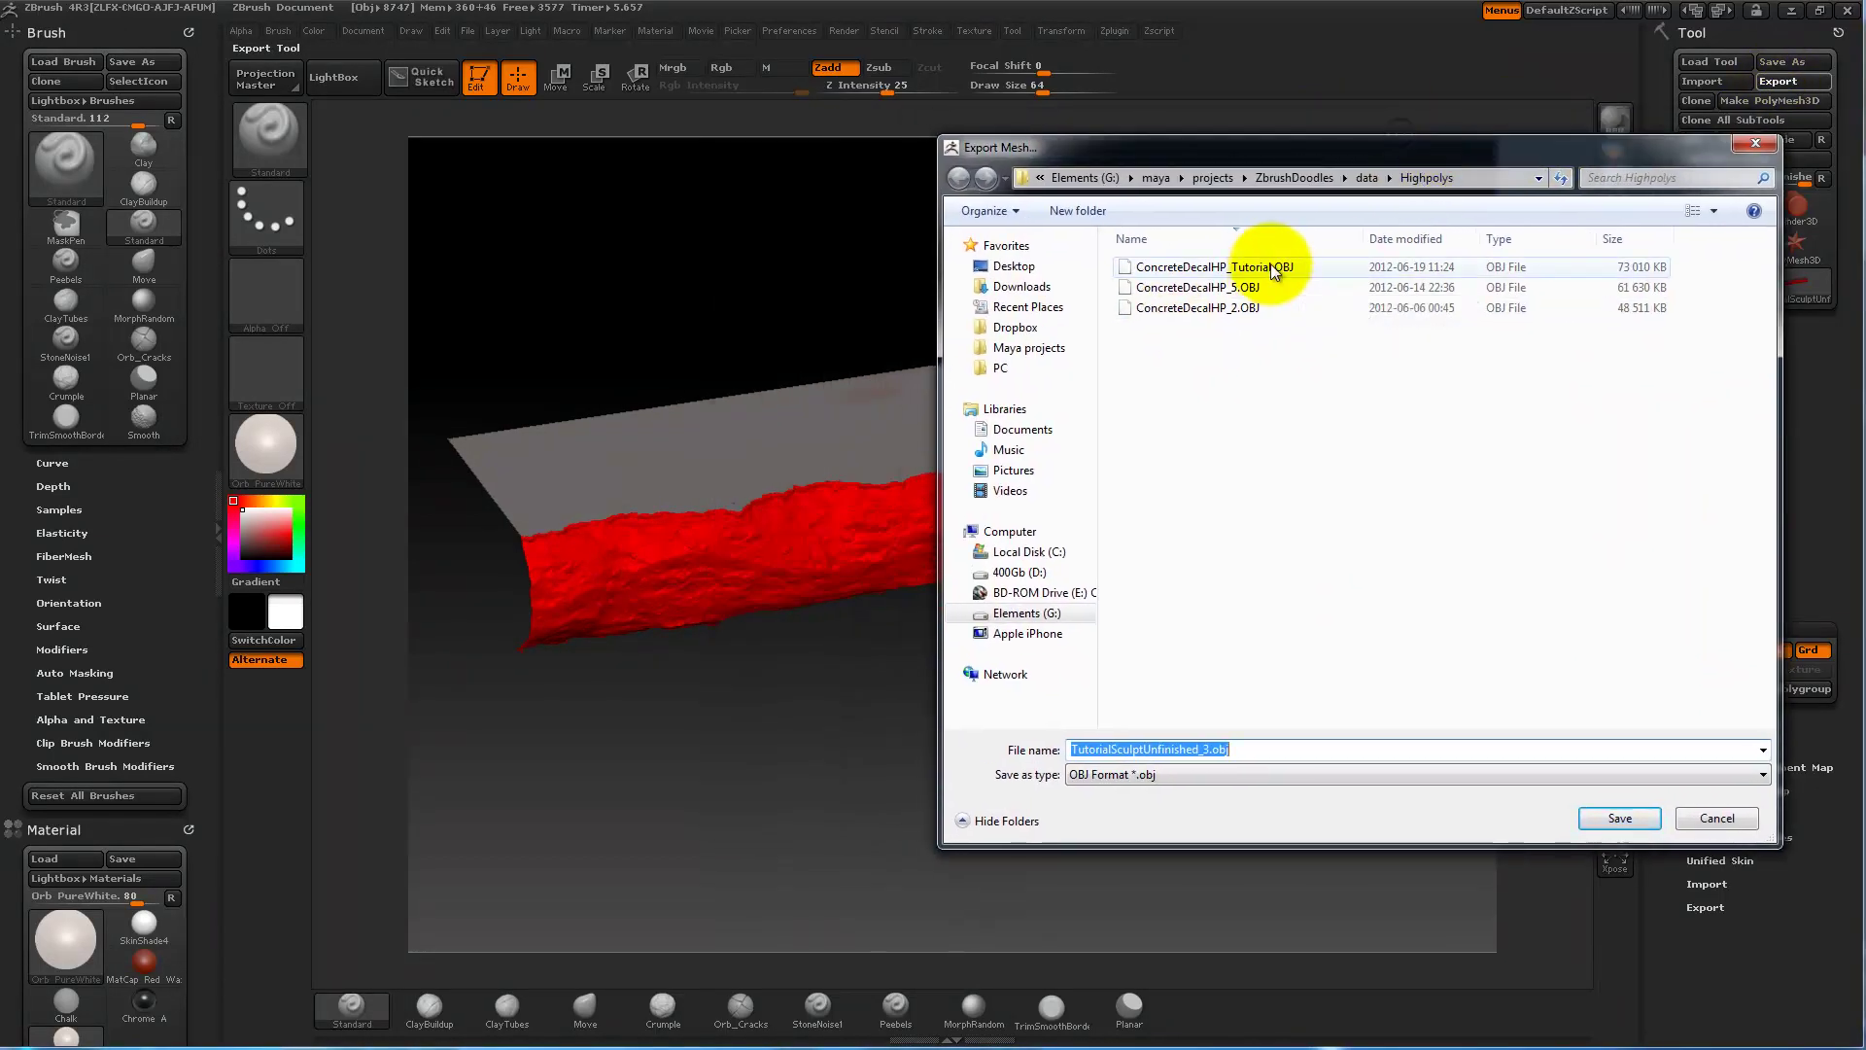
click(1274, 269)
click(1617, 817)
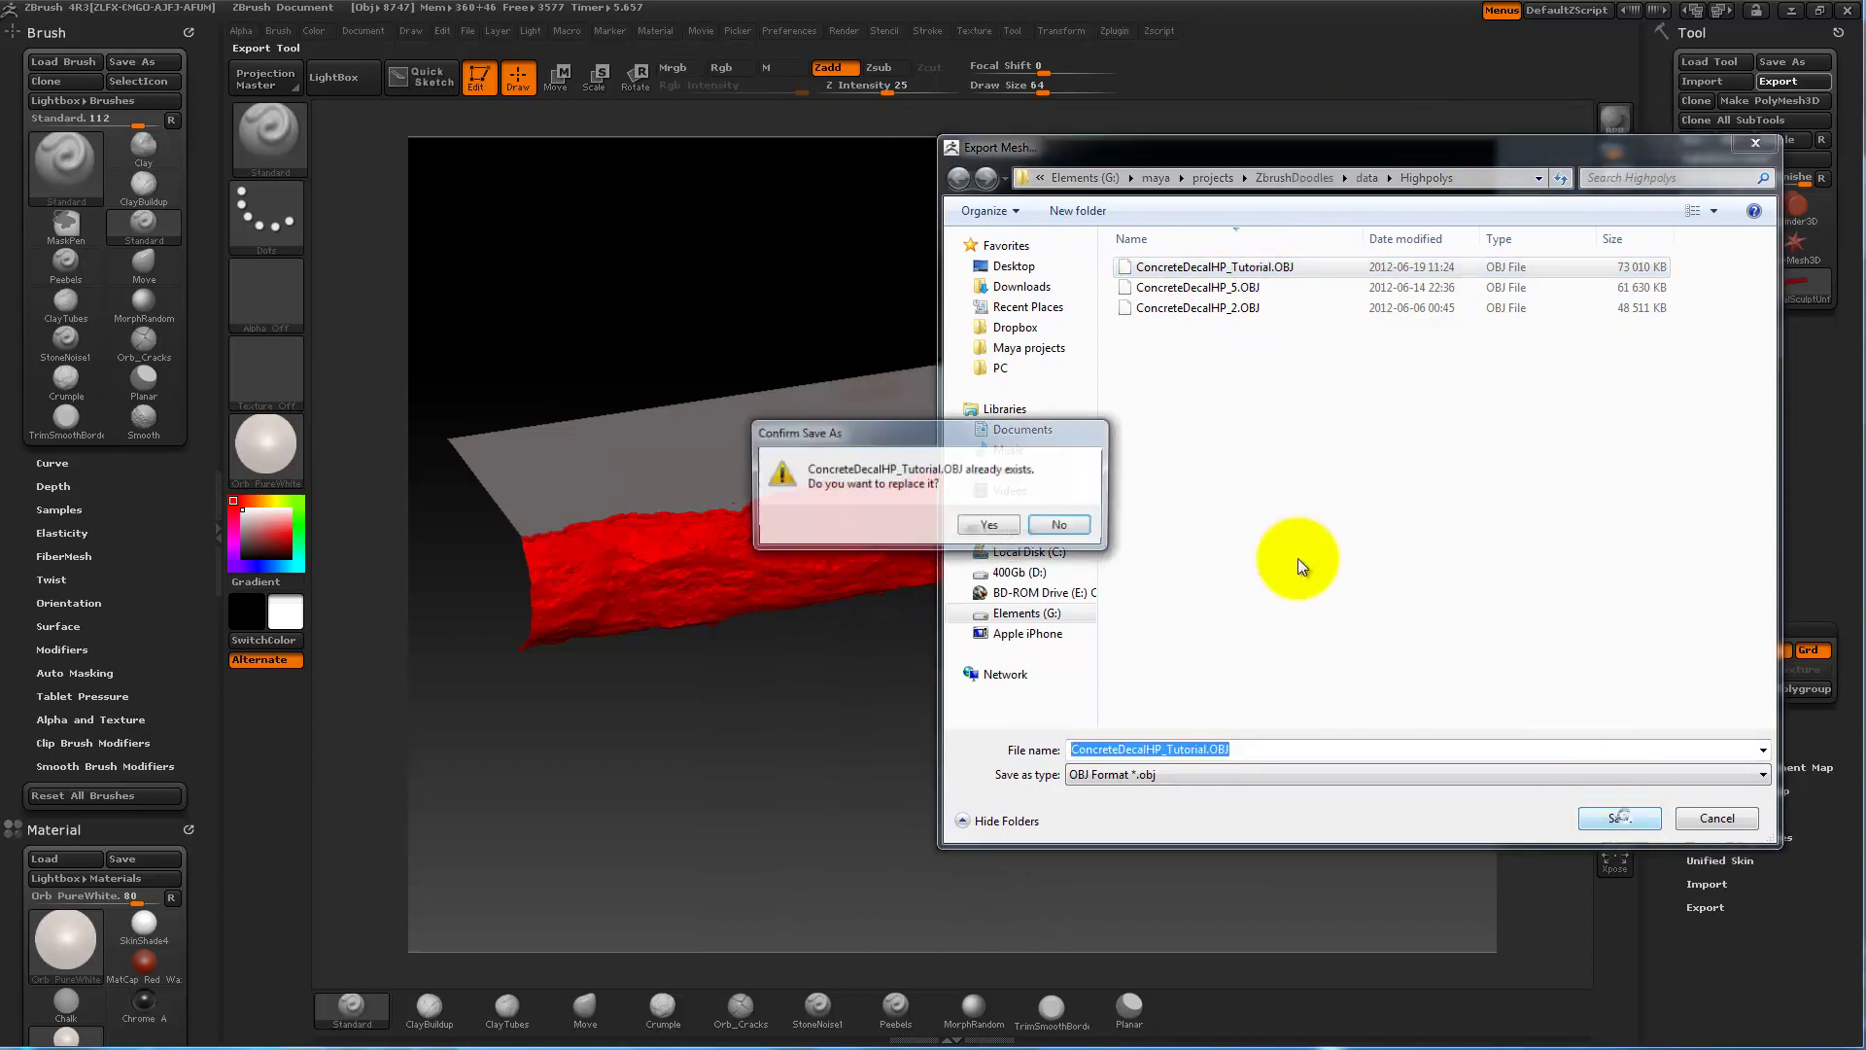
click(978, 521)
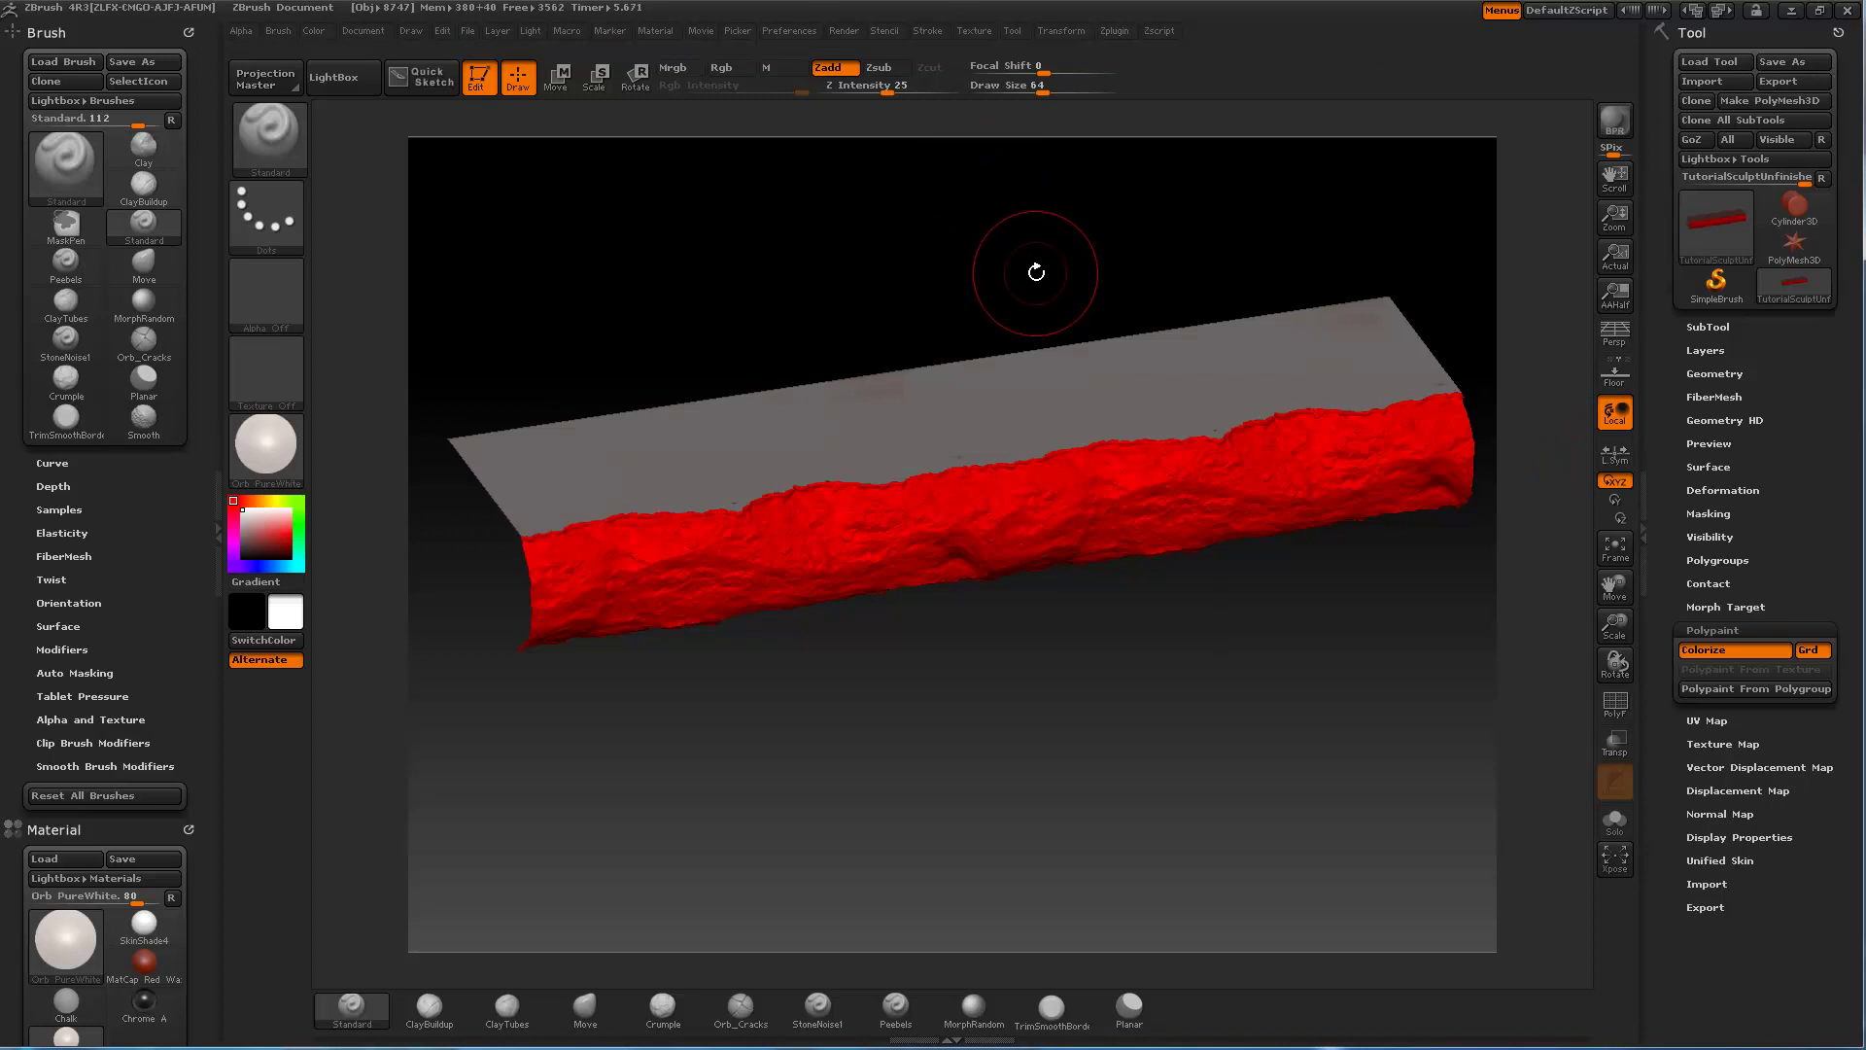
Switch to the empty scene in Maya
key(alt+Tab)
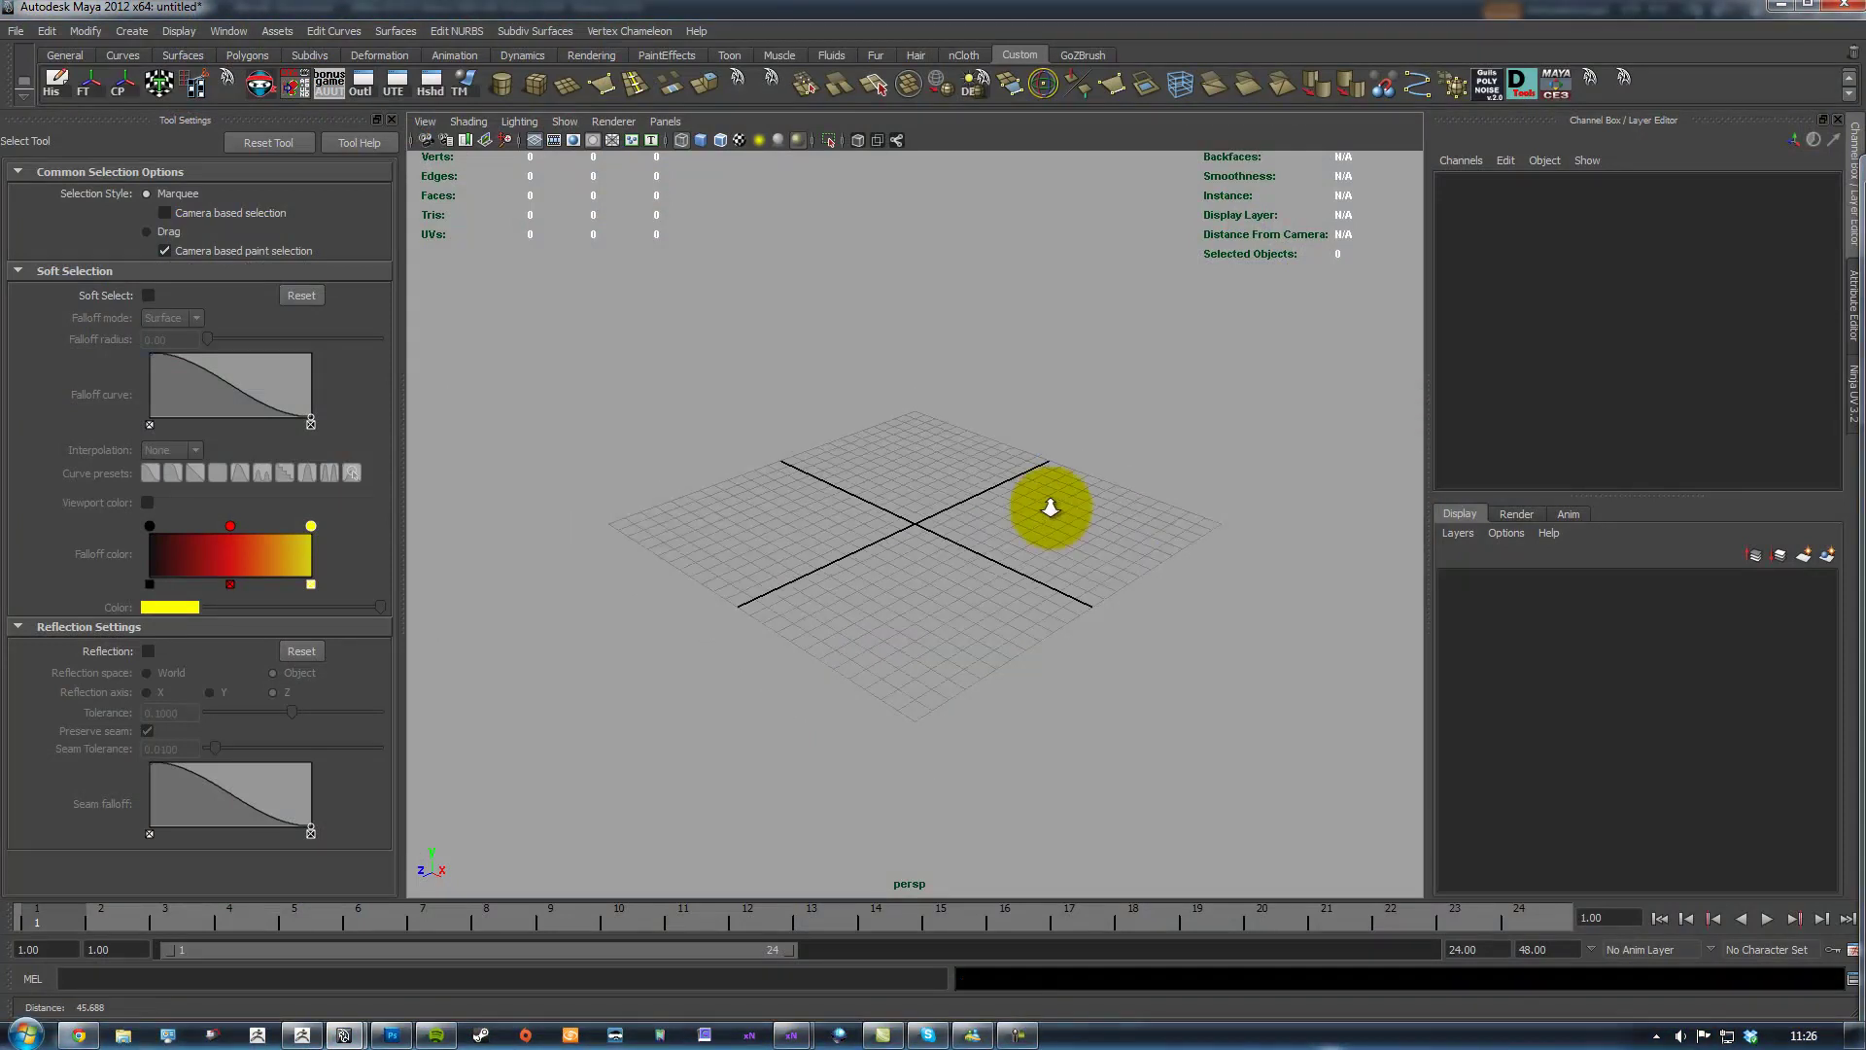
alt+middle_drag(1133, 525, 1132, 495)
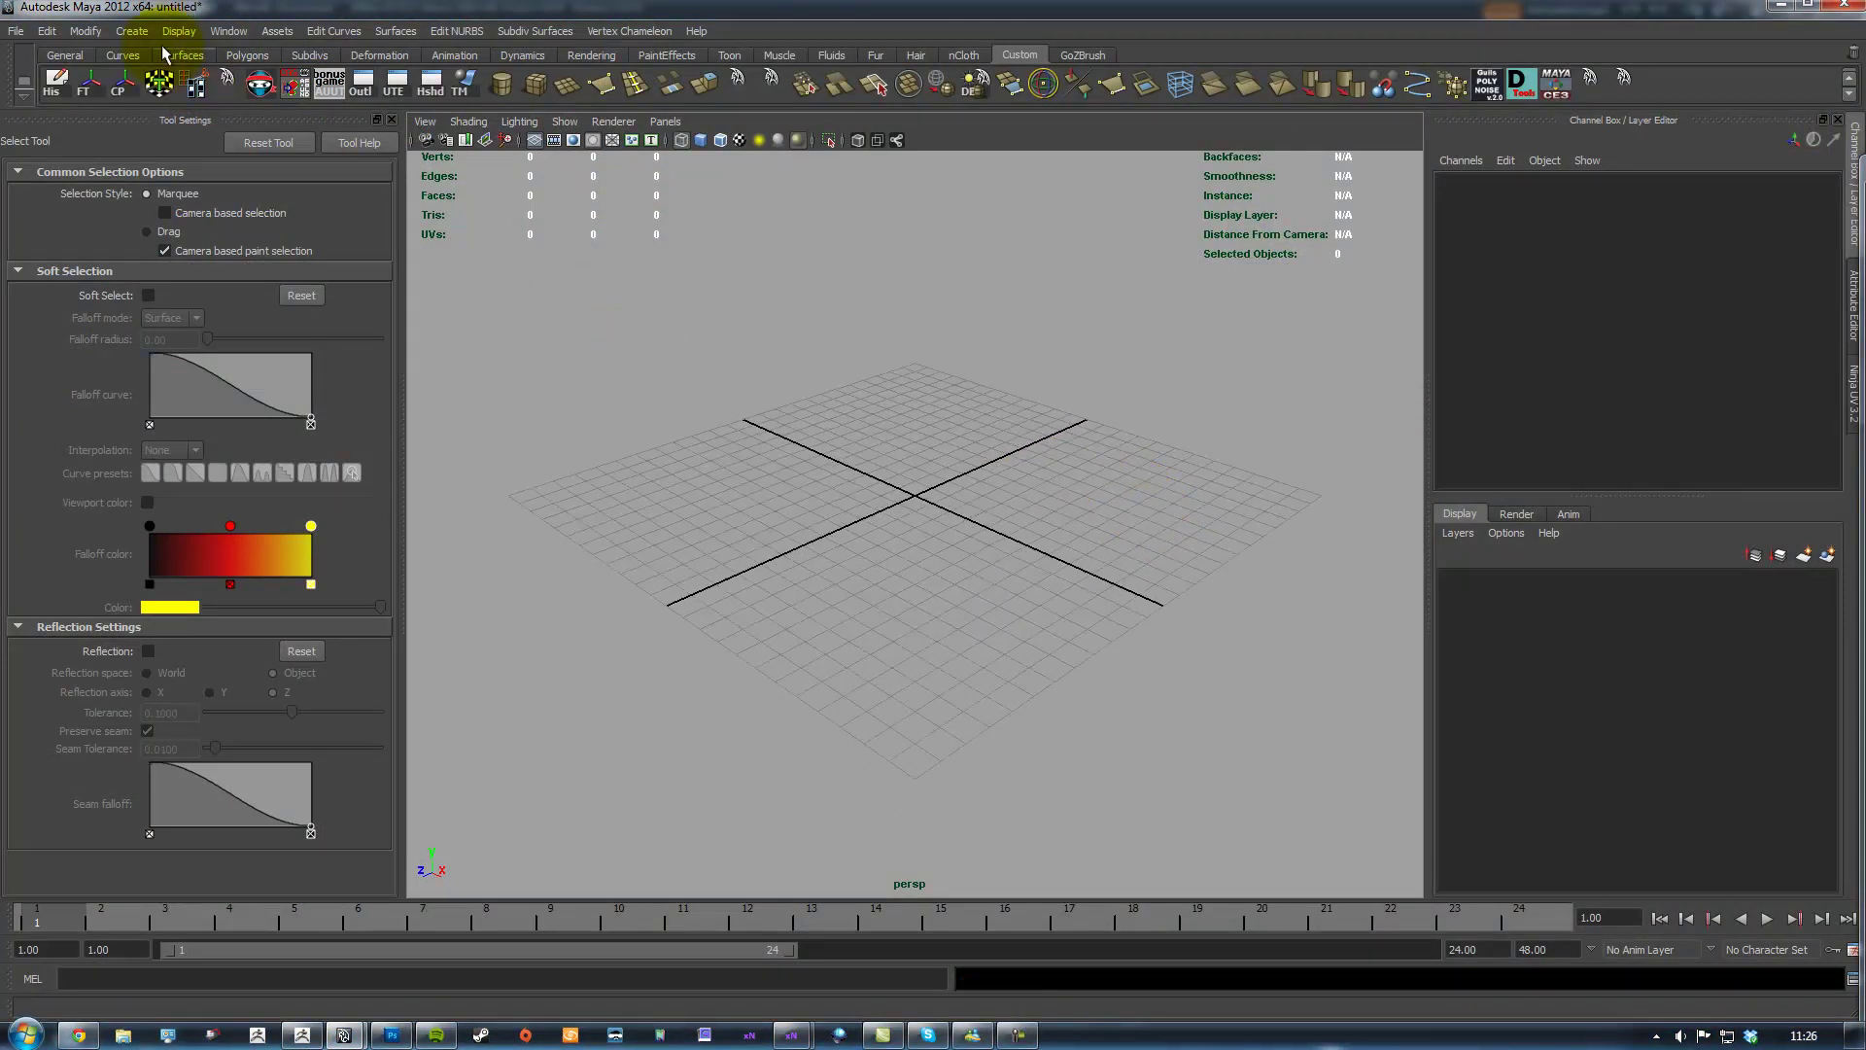
click(13, 32)
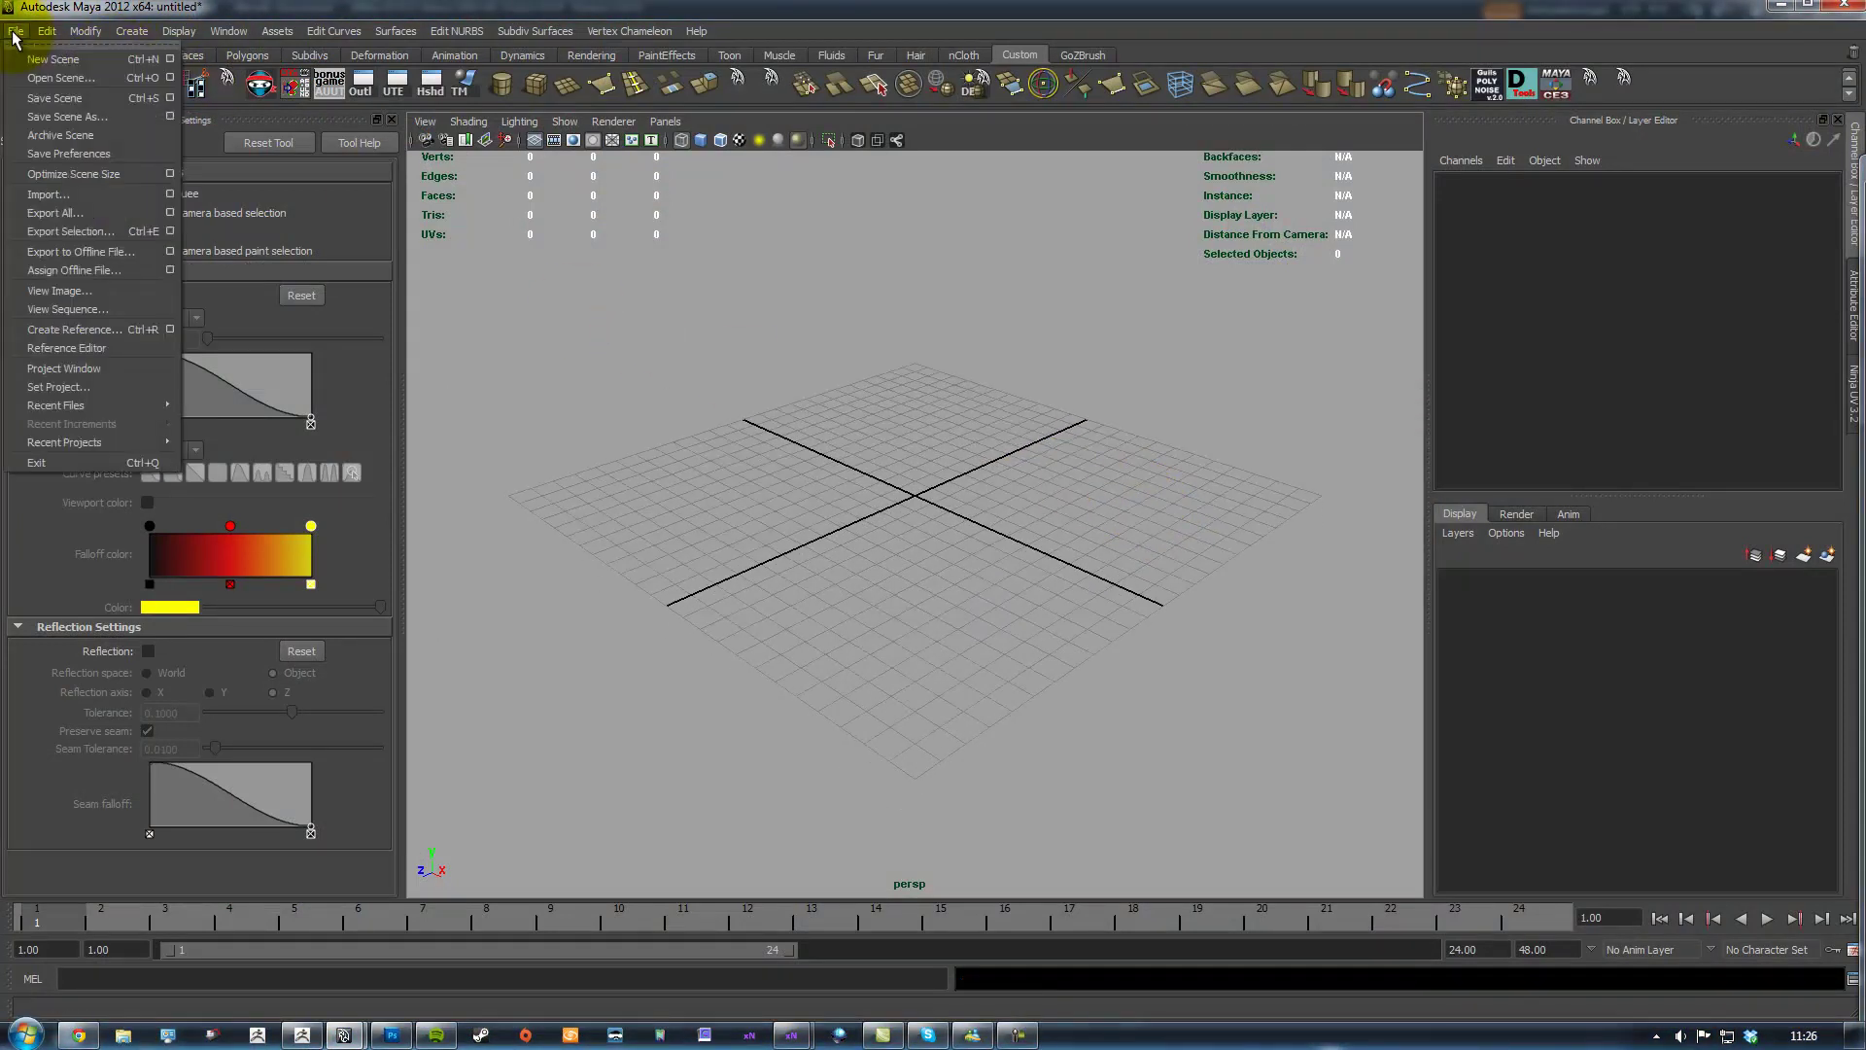
click(77, 199)
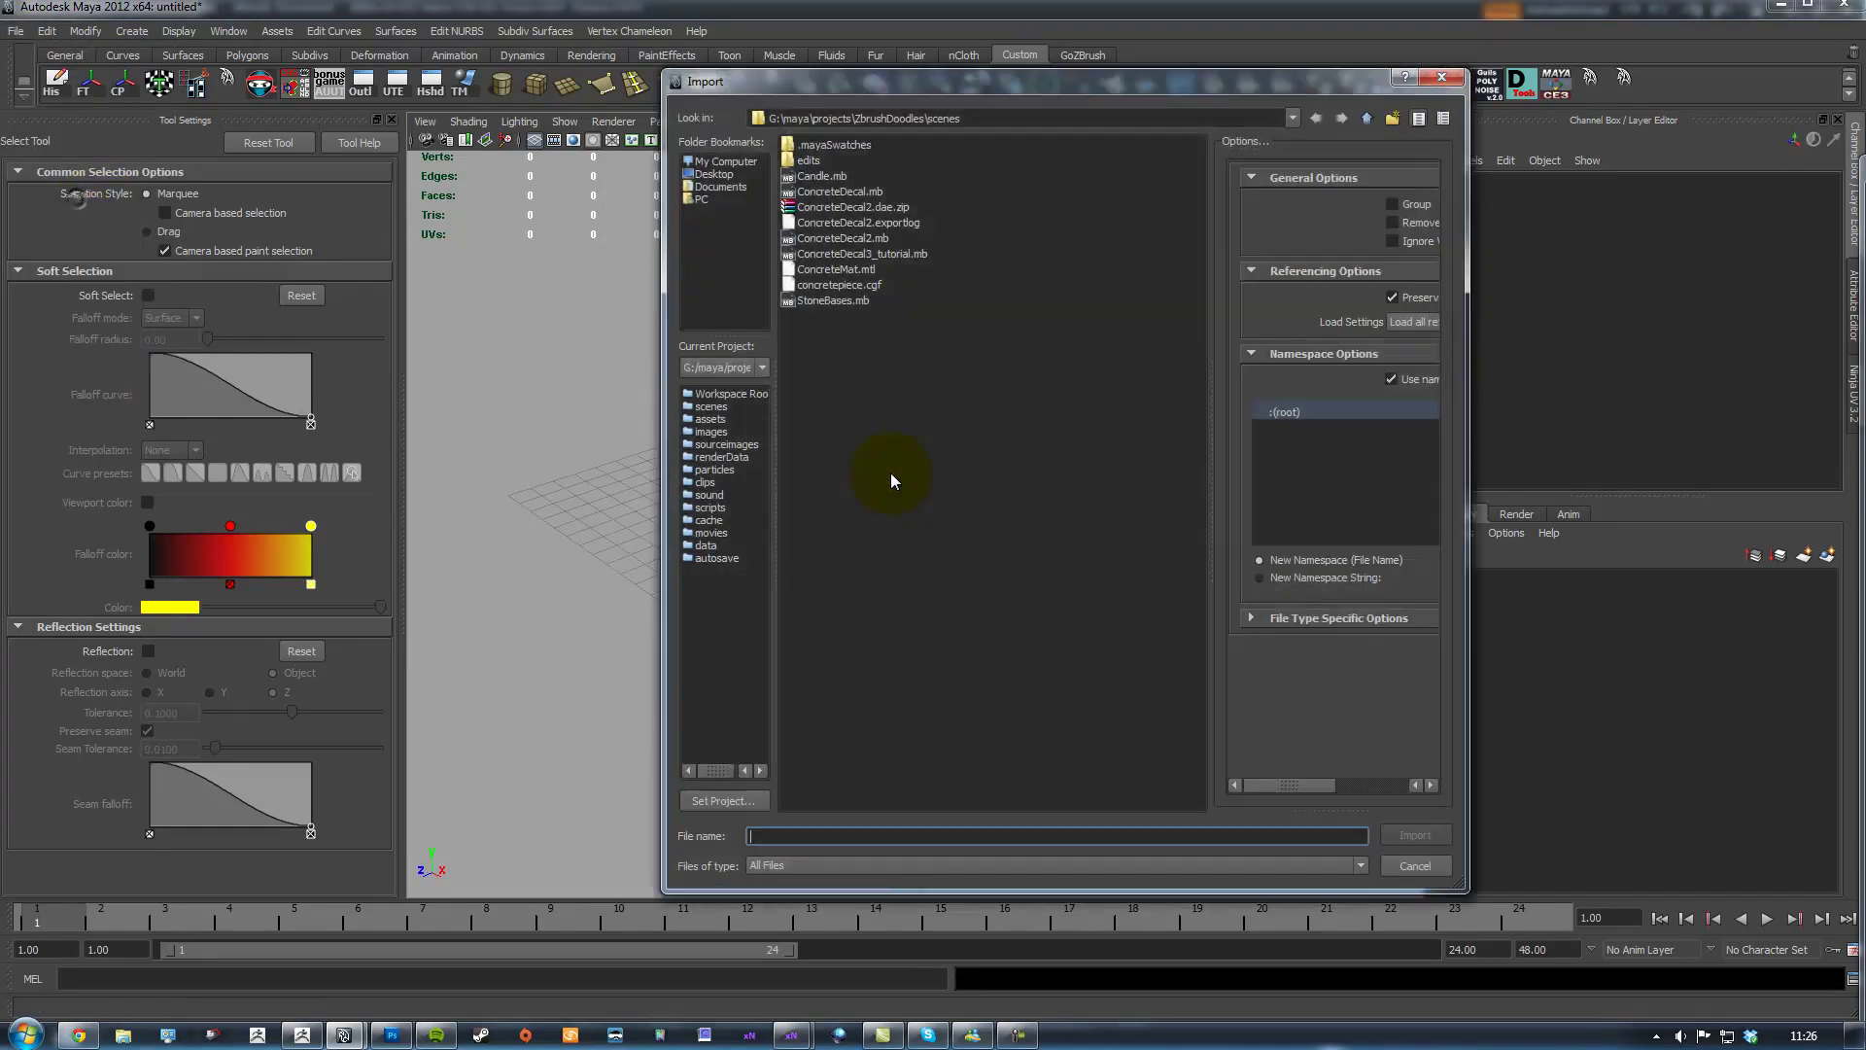
click(902, 256)
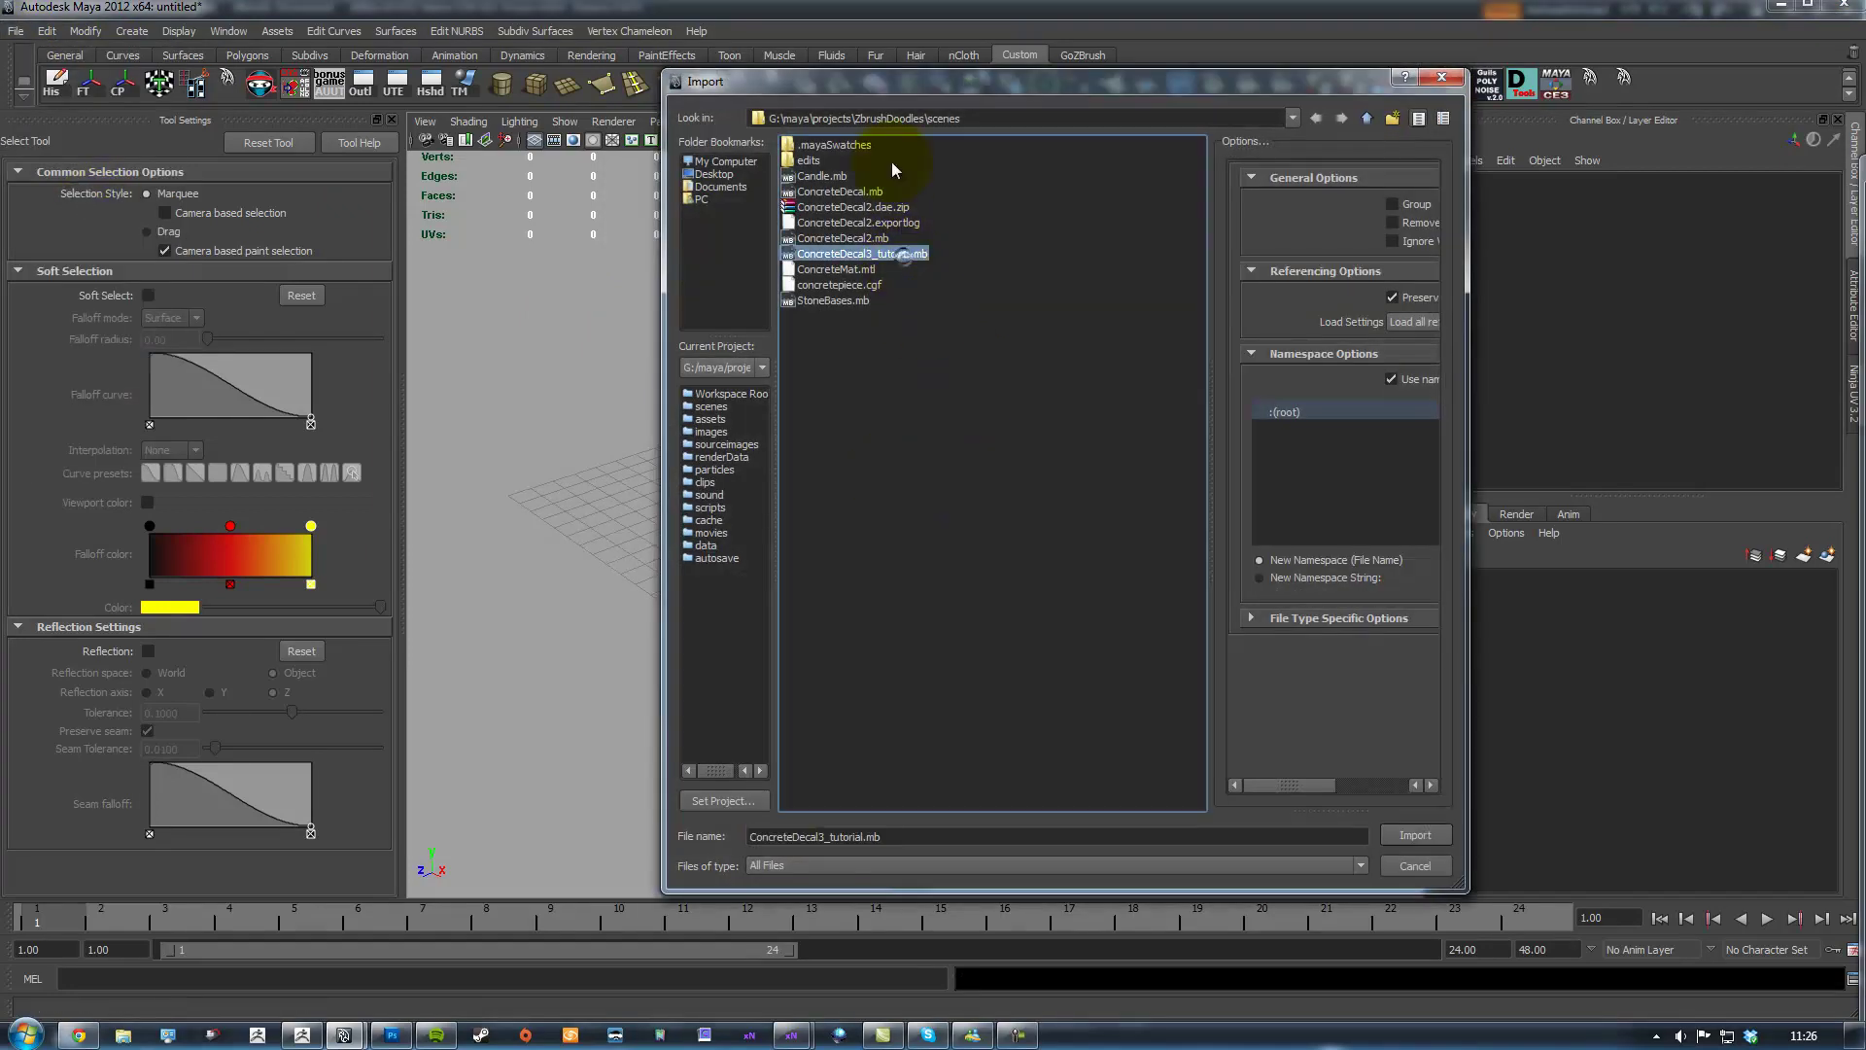
drag(913, 86, 881, 136)
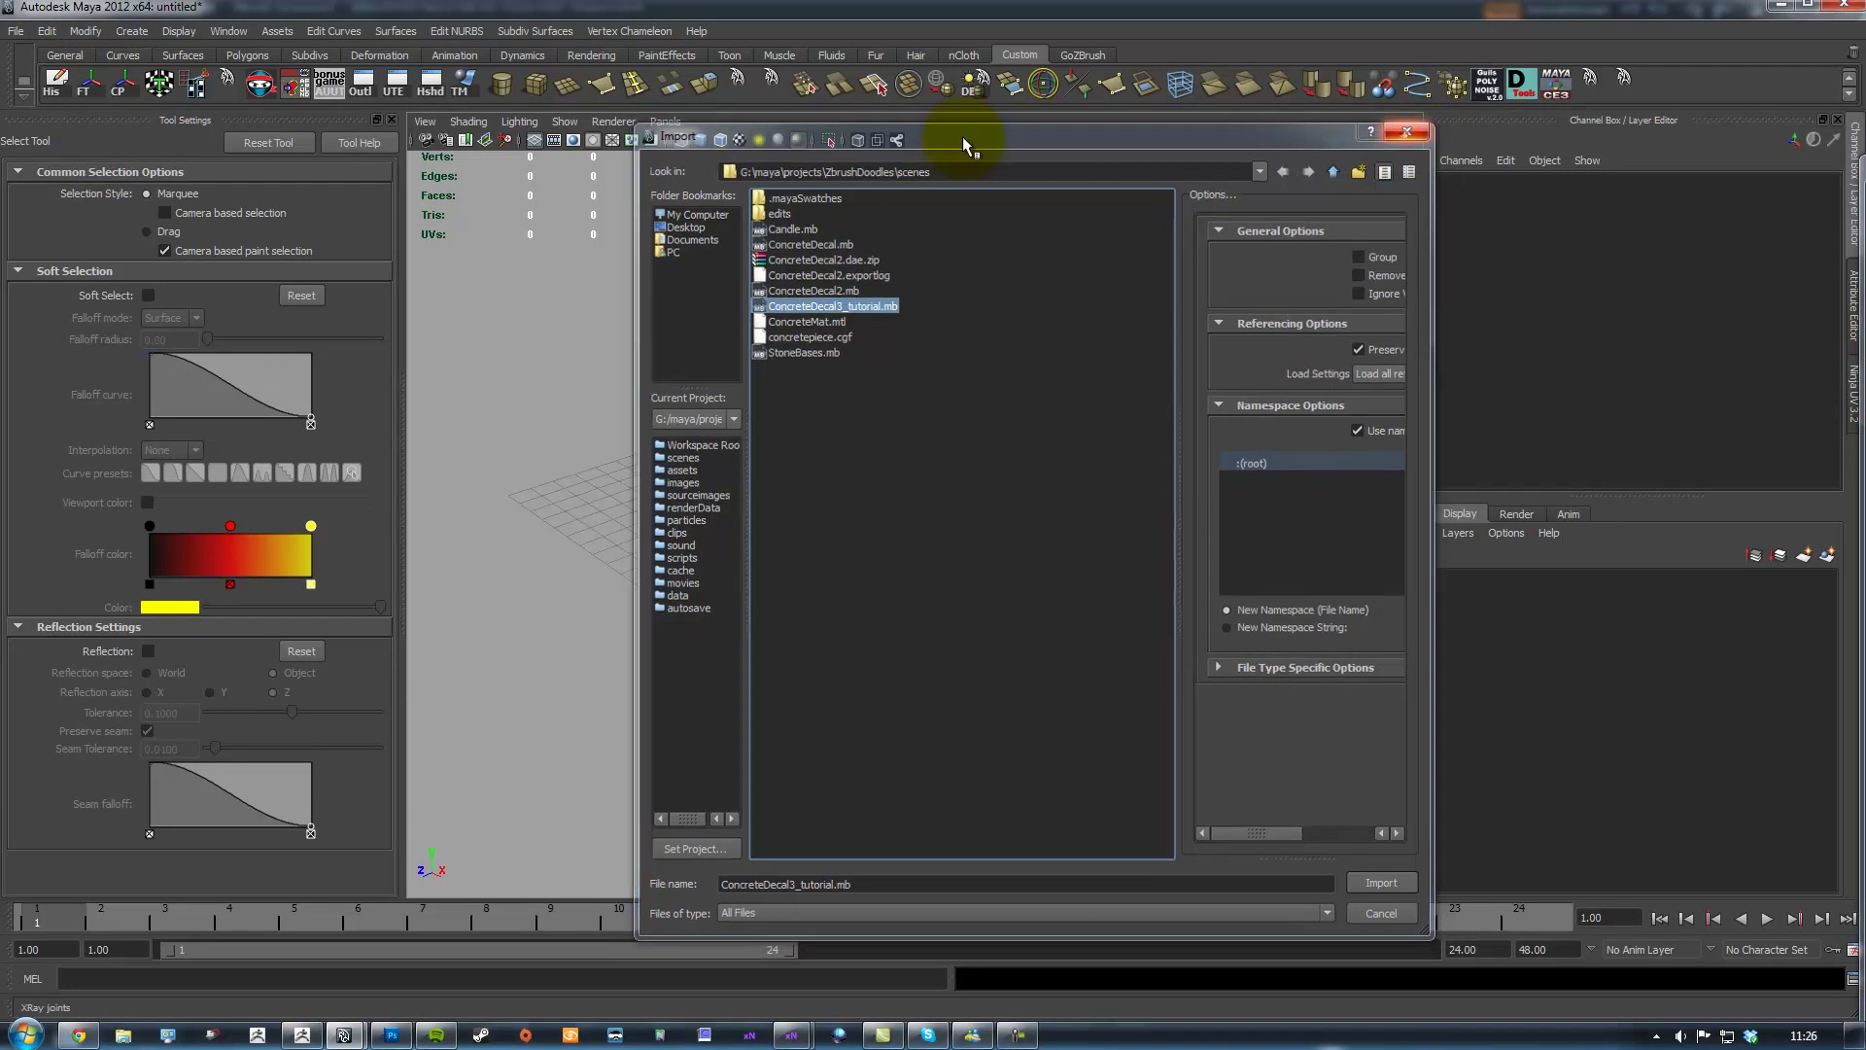
click(1410, 127)
Import ConcreteDecalHP_Tutorial.OBJ from the project's data\Highpolys folder into the scene
click(15, 31)
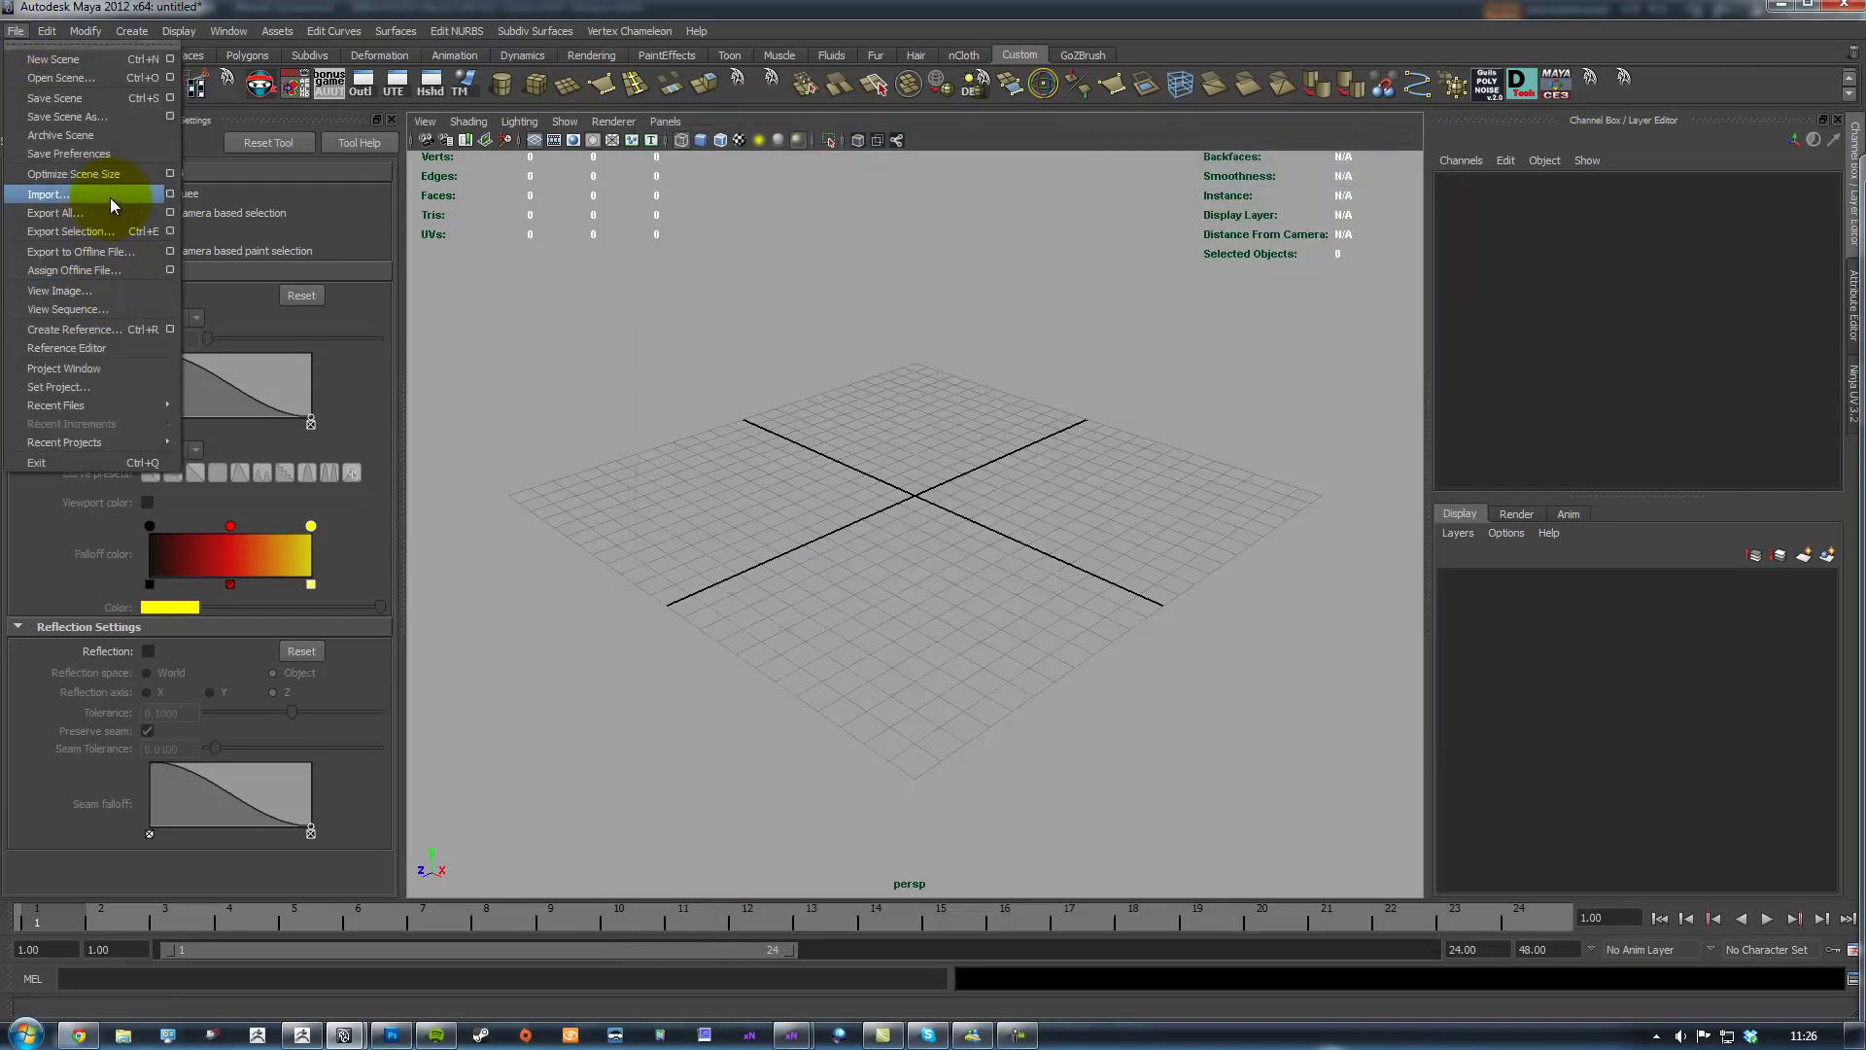
click(108, 196)
click(1333, 170)
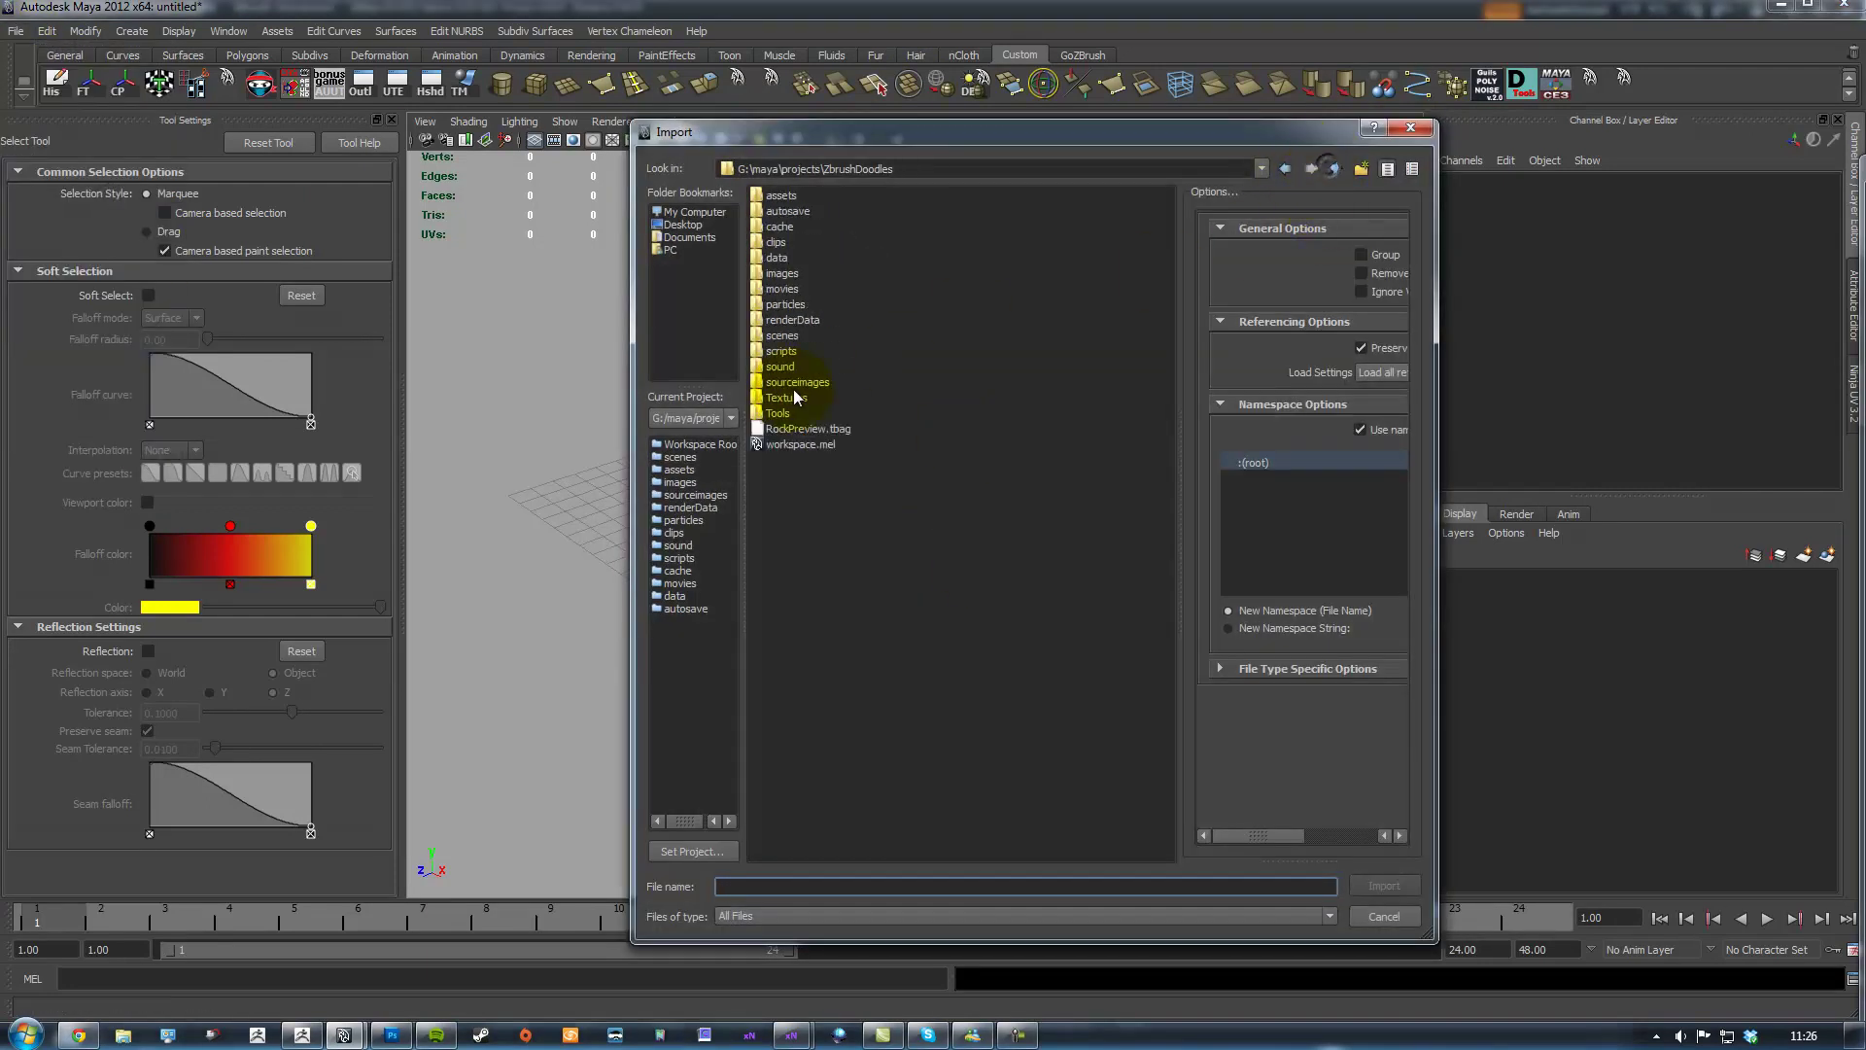
double_click(772, 255)
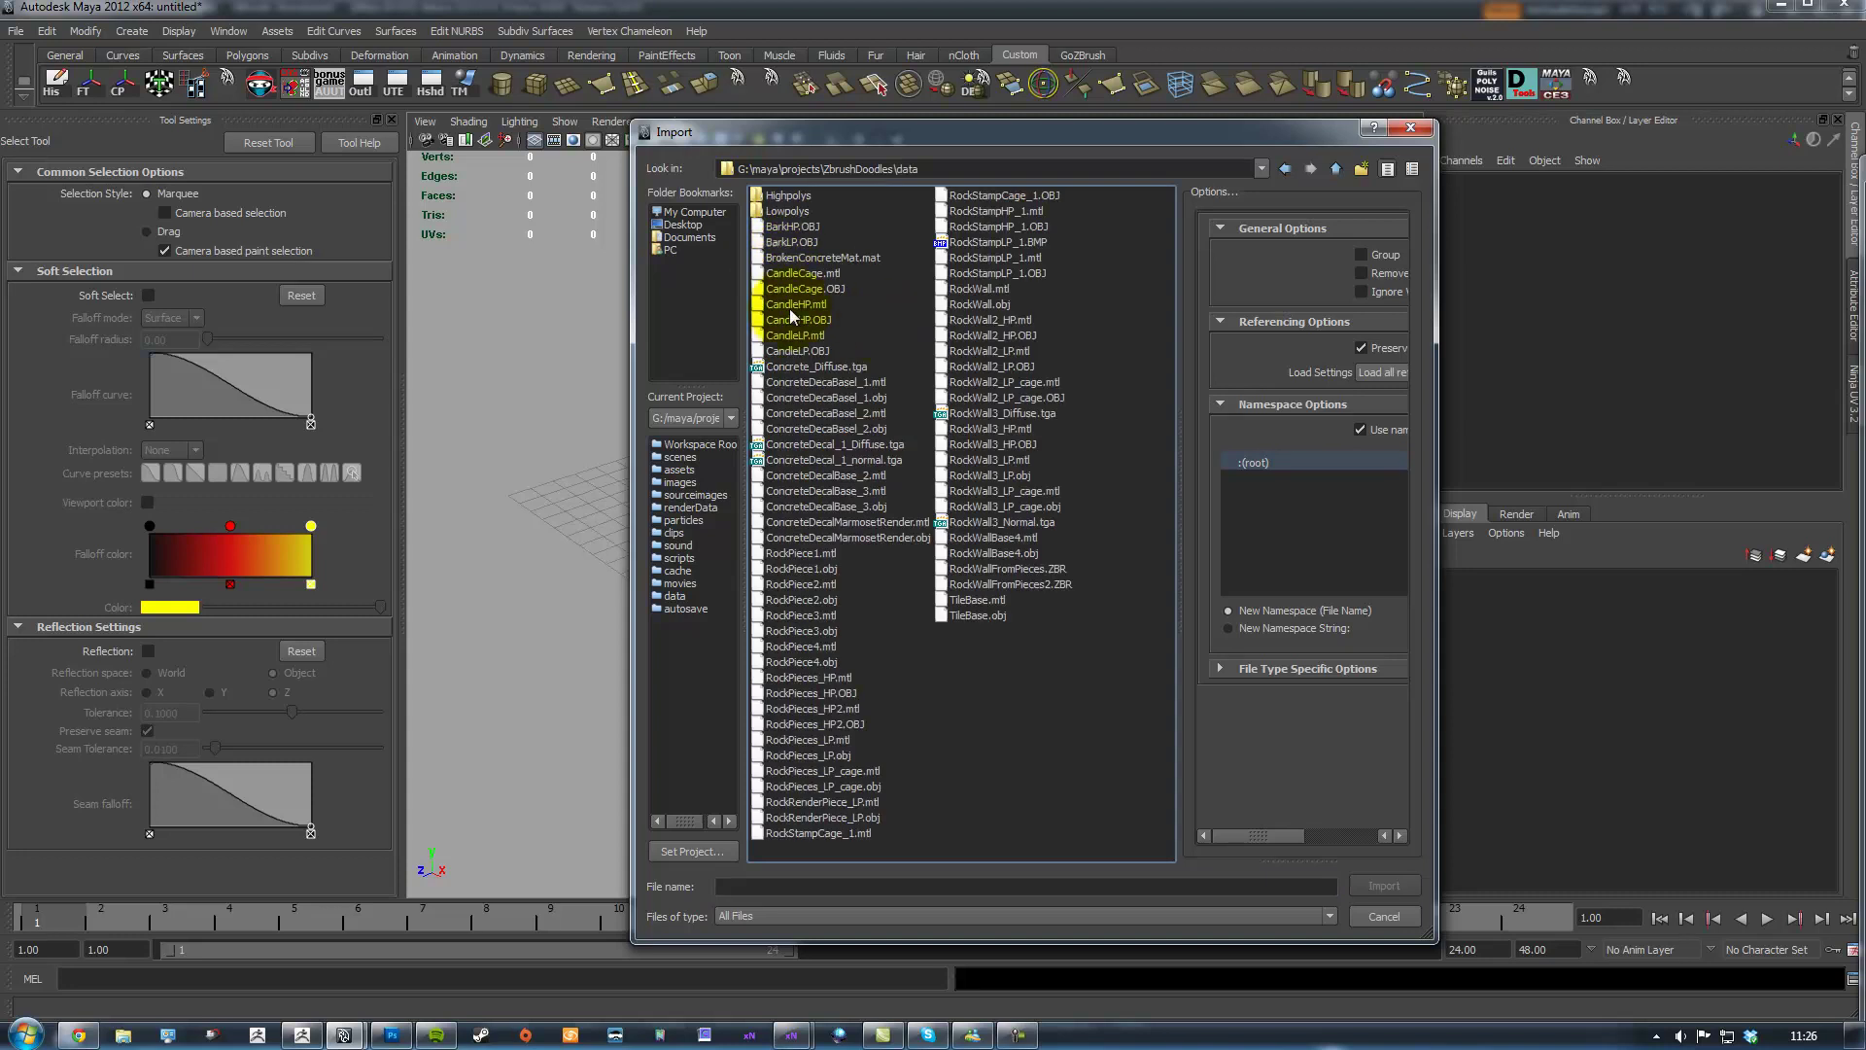
double_click(789, 201)
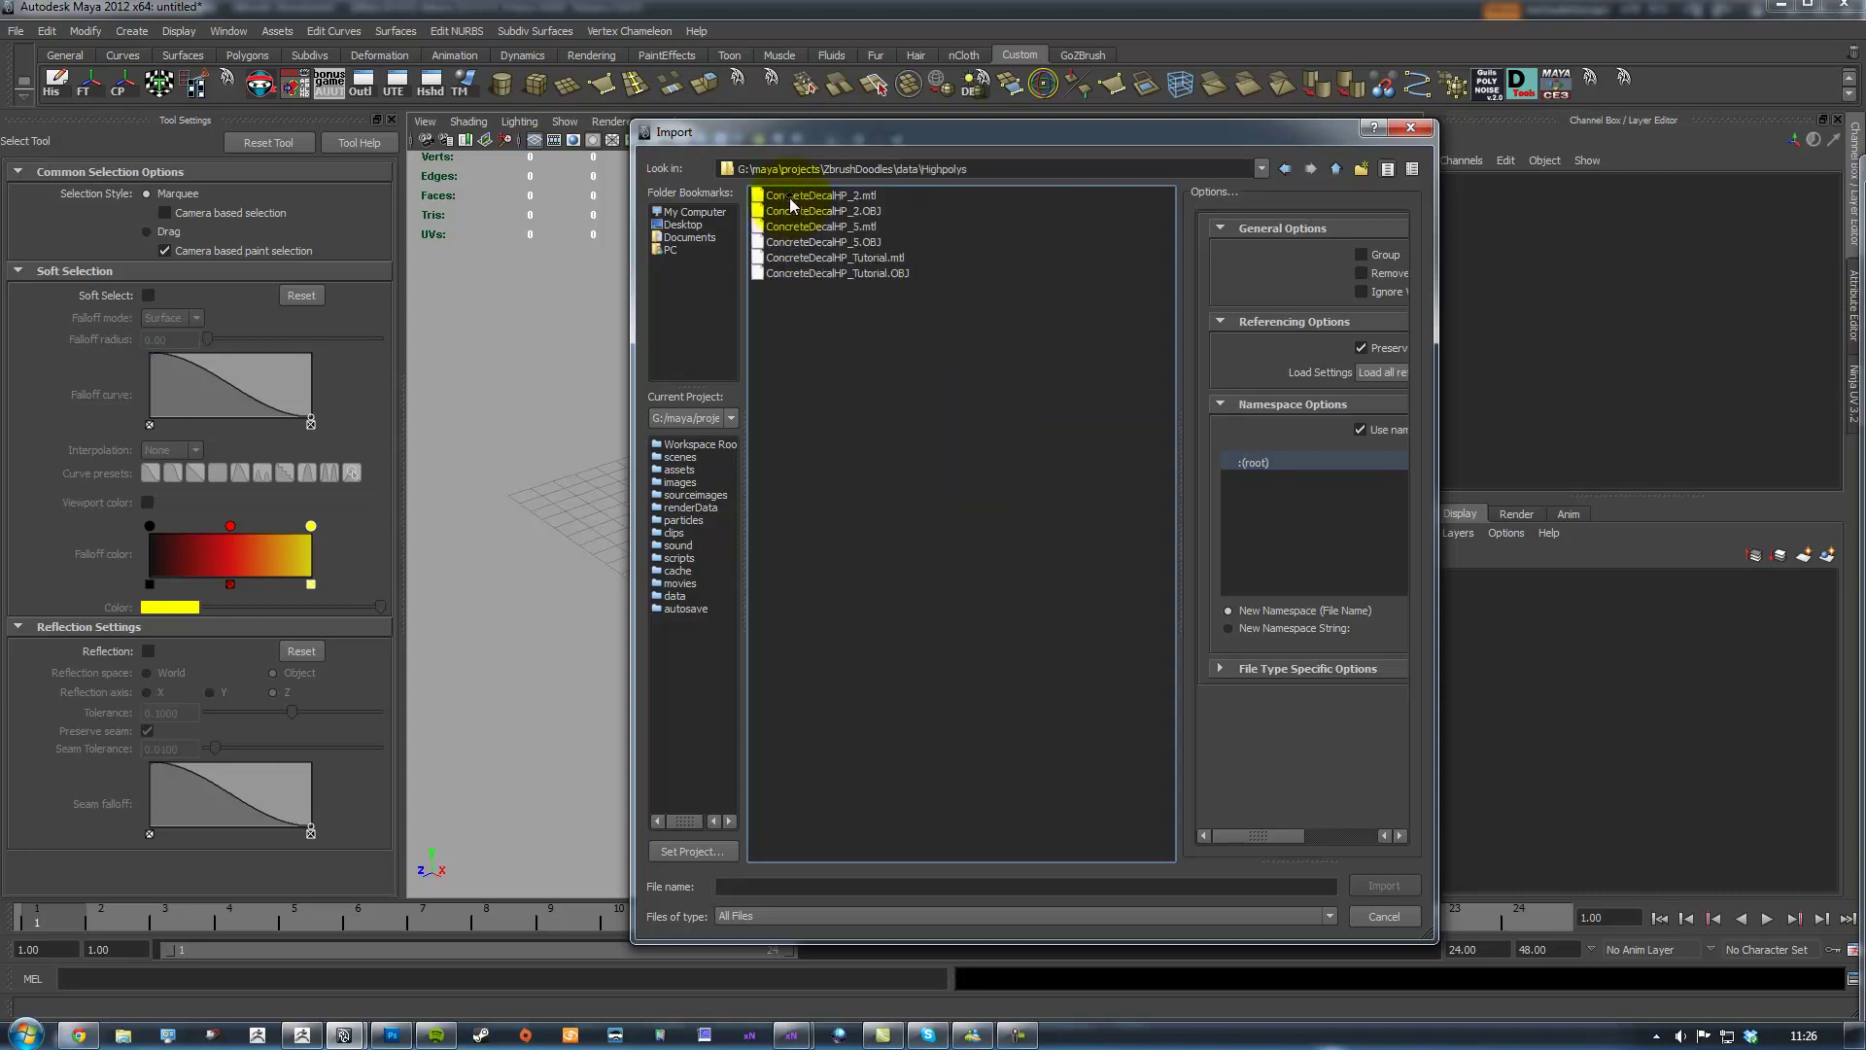
click(842, 273)
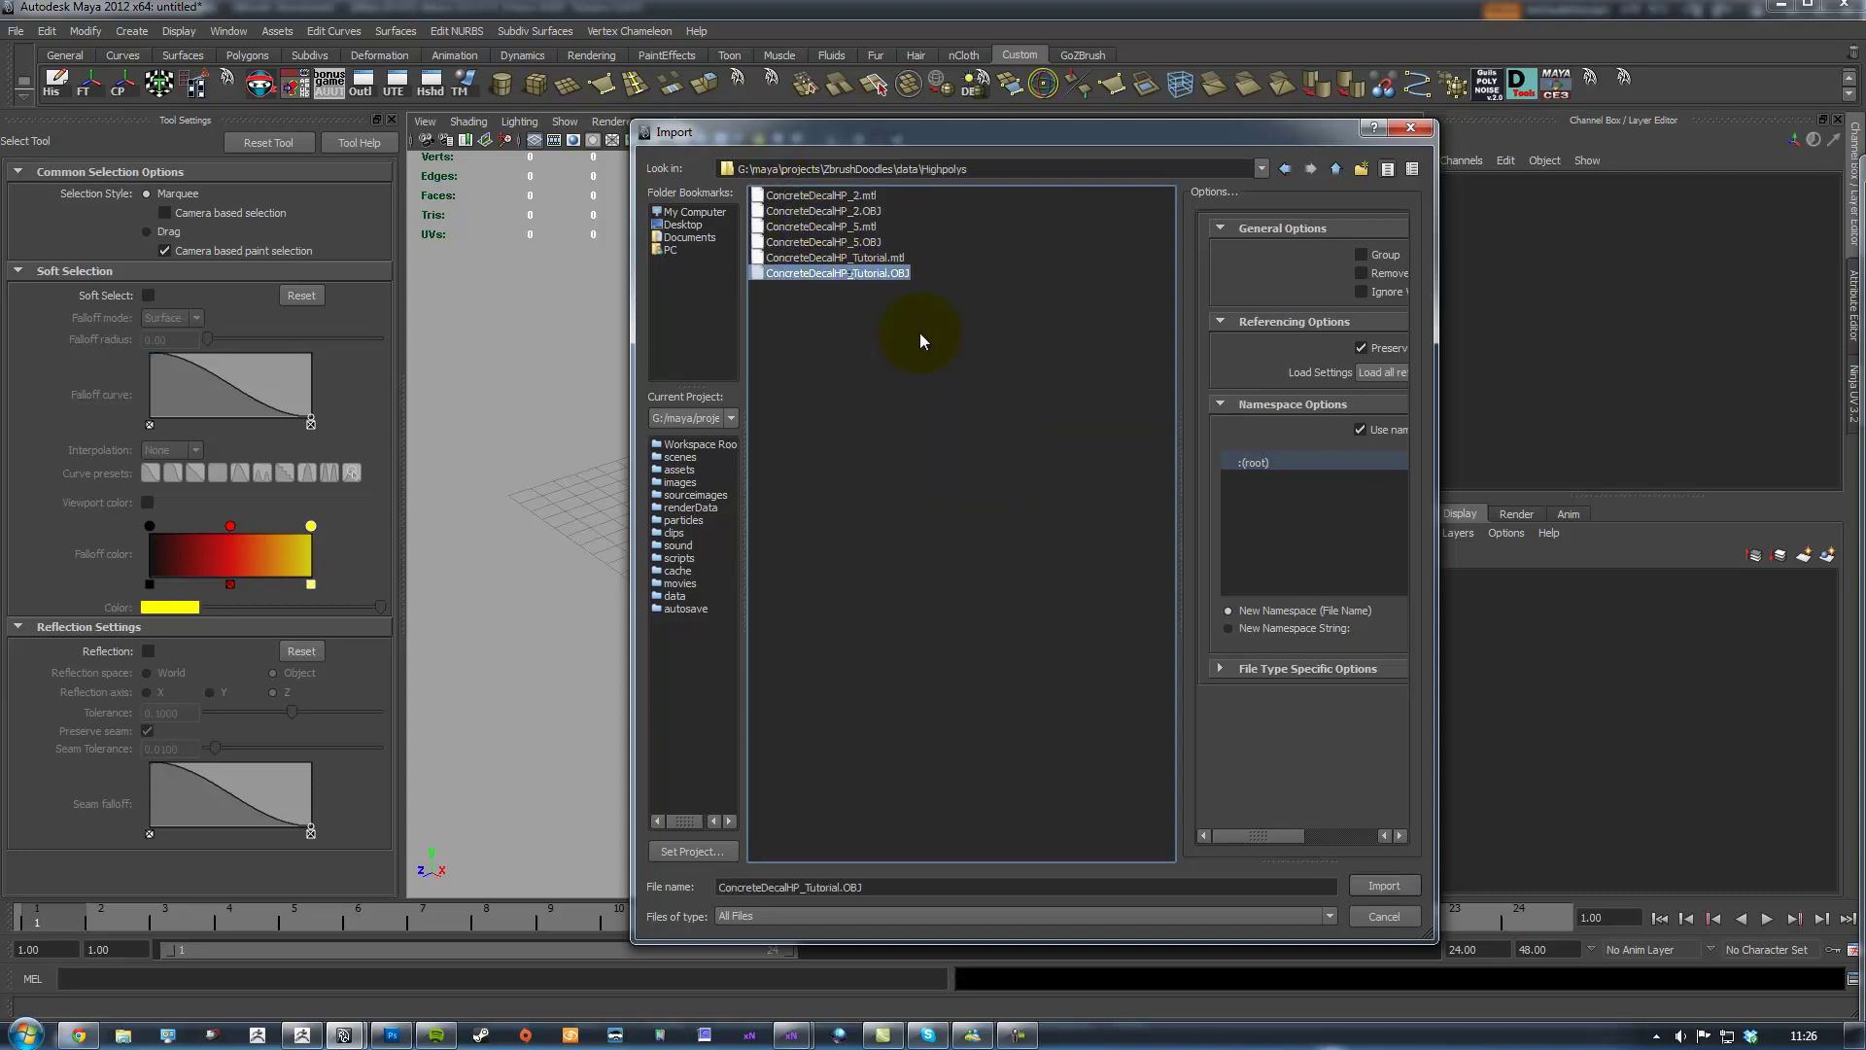
click(1384, 885)
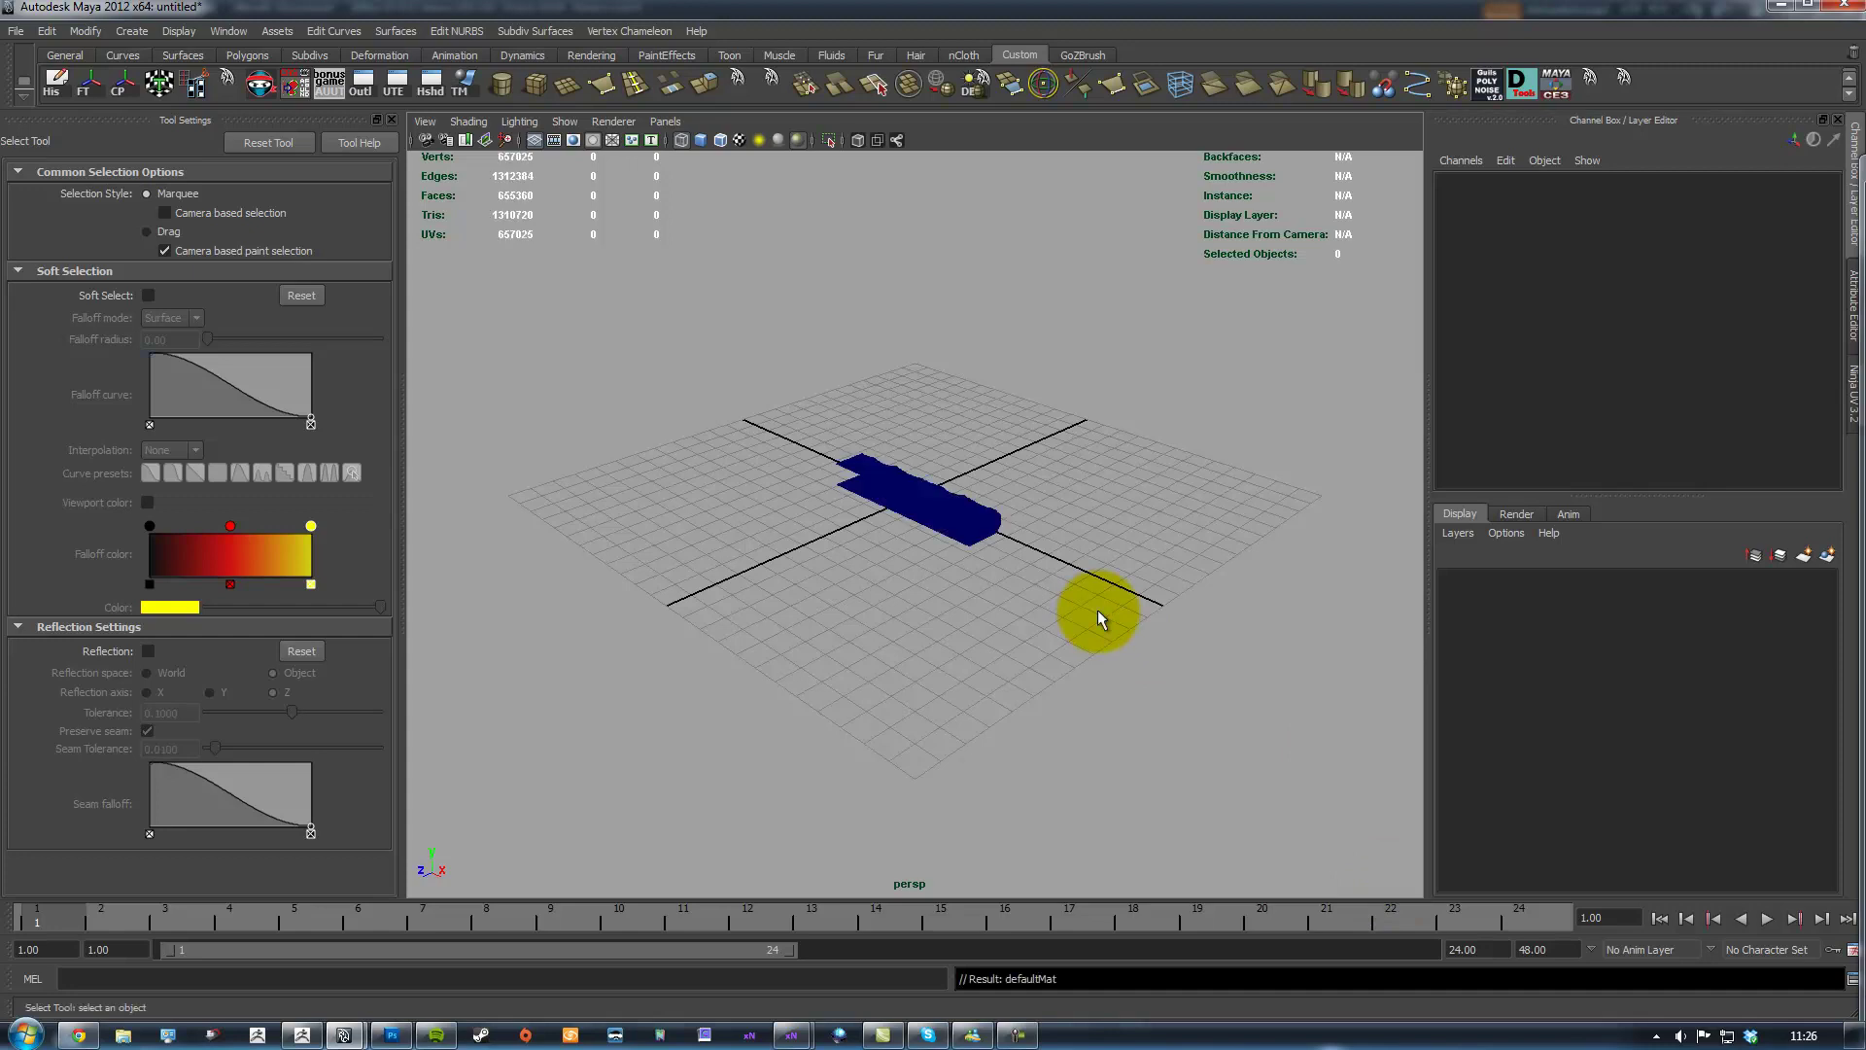
Set the perspective view's renderer to Viewport 2.0 for displaying the imported high-poly mesh
alt+drag(1016, 538, 879, 579)
alt+right_drag(880, 578, 1210, 649)
alt+drag(1211, 657, 1133, 625)
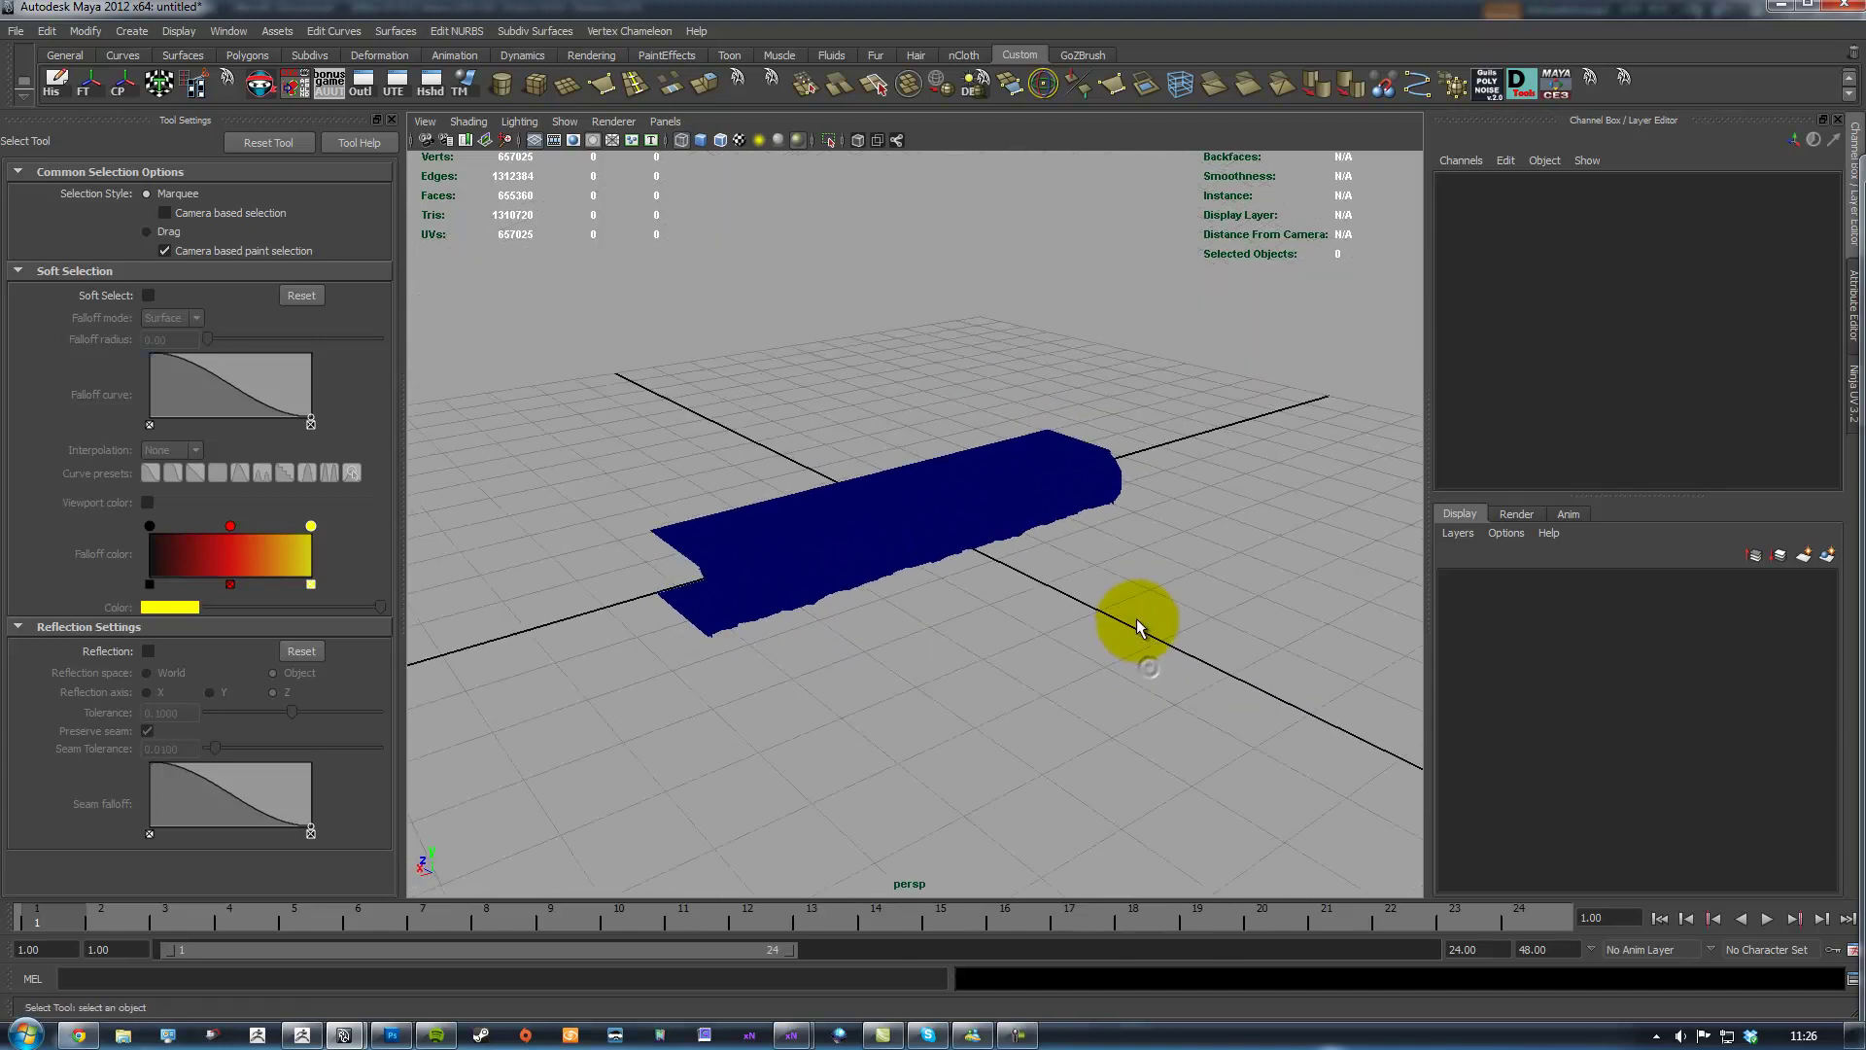
click(666, 122)
mouse_move(614, 122)
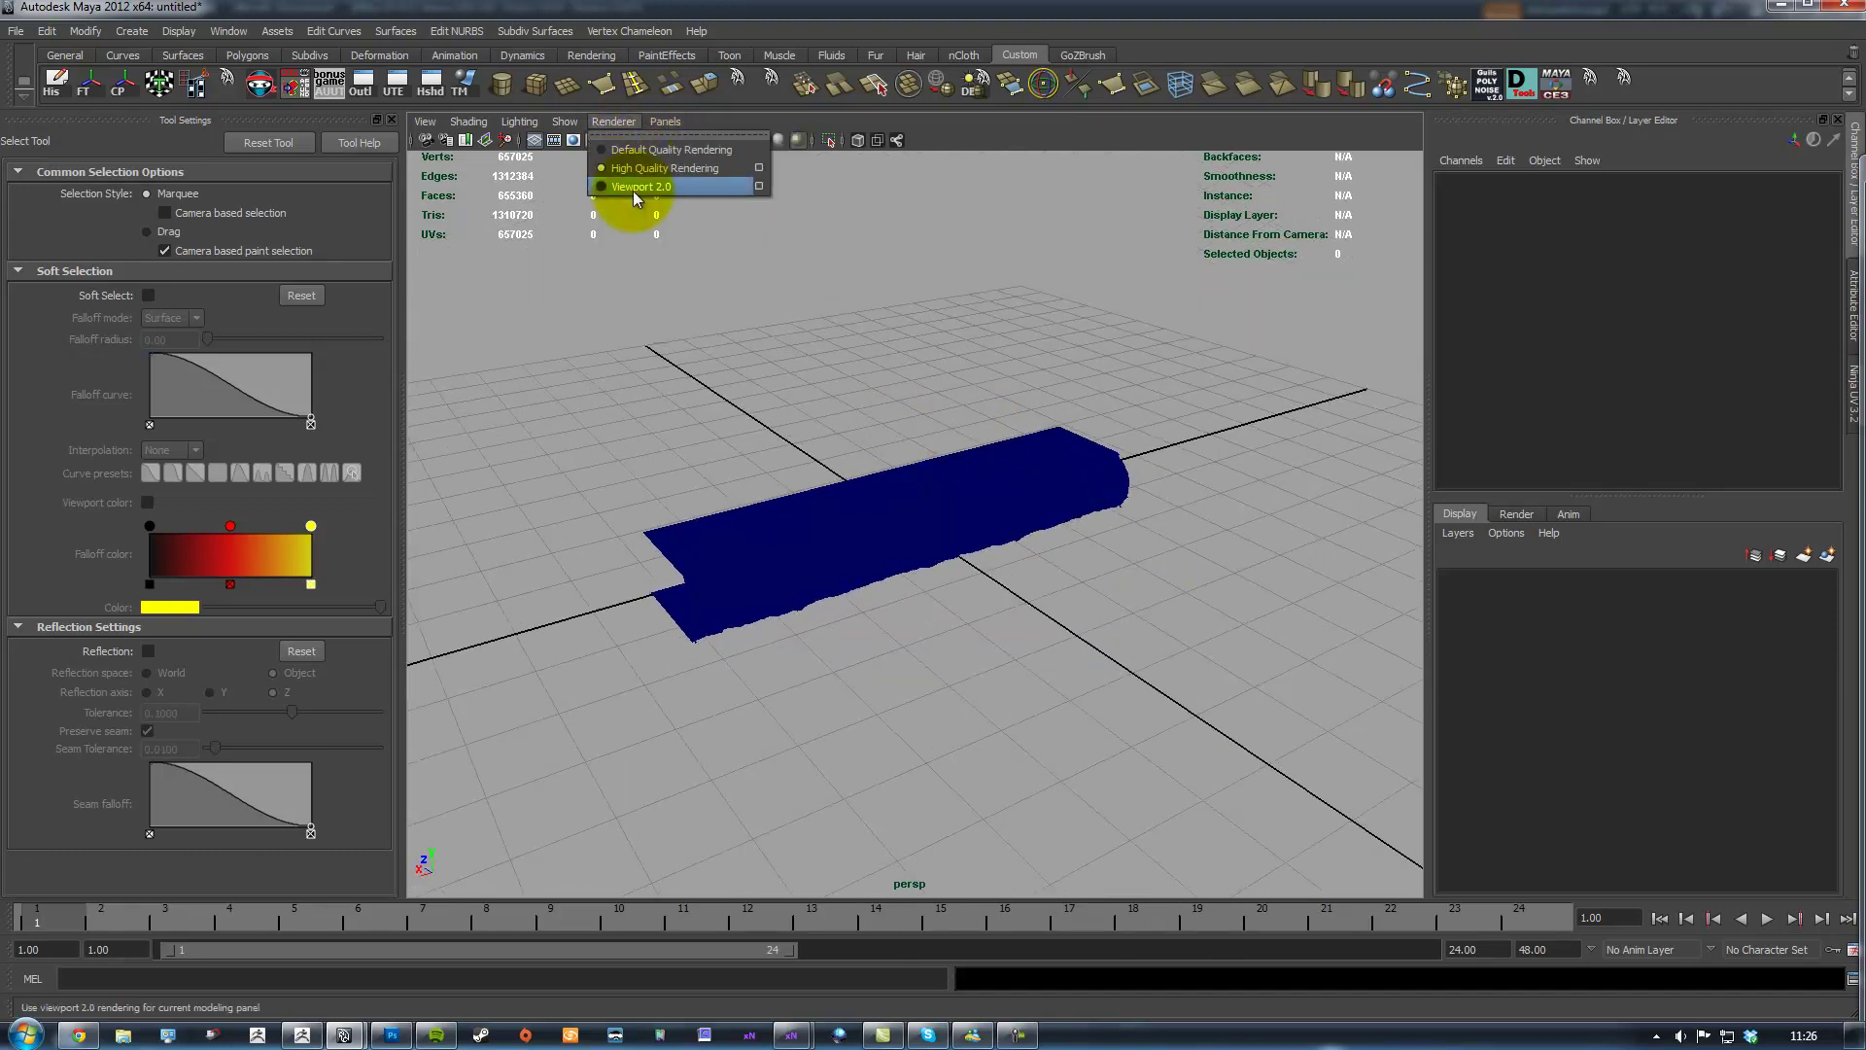
click(633, 191)
Examine the imported concrete mesh's broken edge and flat surfaces up close and from several angles
alt+right_drag(799, 412, 976, 463)
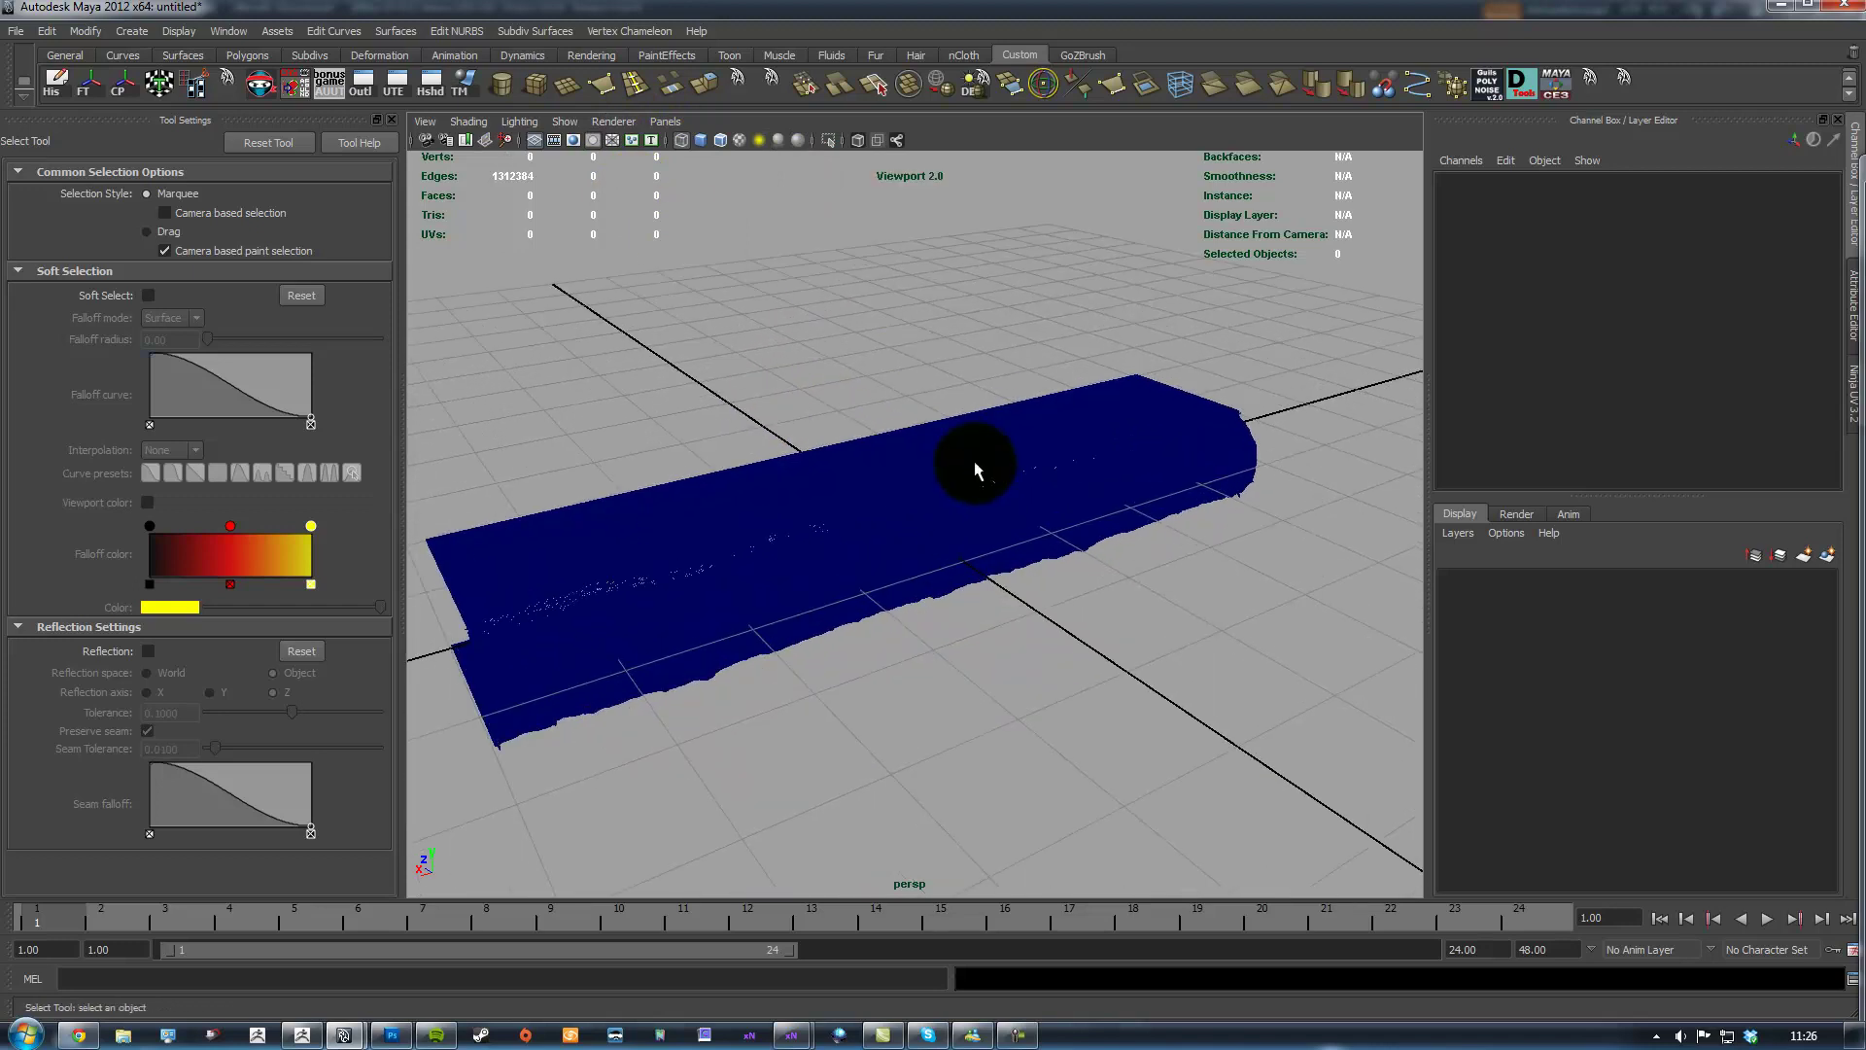
mouse_move(961, 539)
alt+mouse_down()
mouse_move(1028, 492)
mouse_move(1075, 499)
alt+mouse_up()
alt+right_drag(1075, 500, 1117, 550)
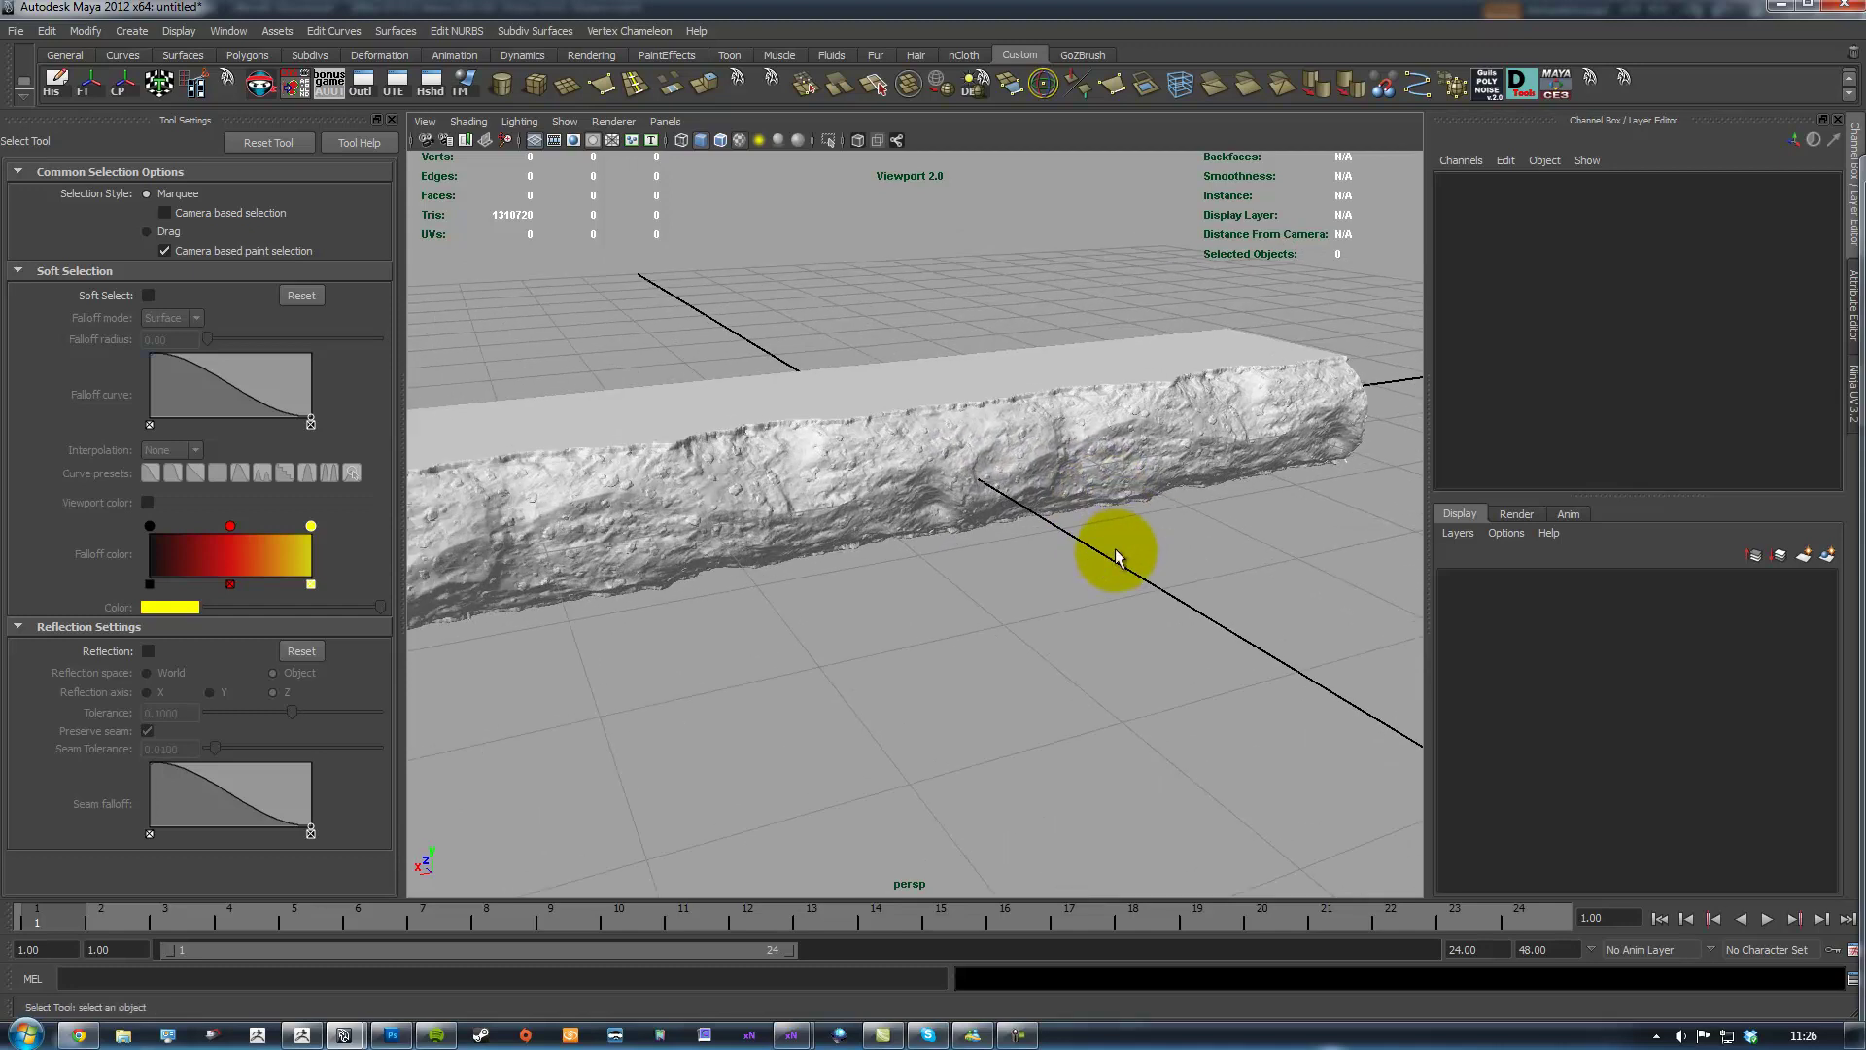
alt+middle_drag(1007, 470, 1066, 457)
alt+right_drag(1066, 458, 933, 424)
alt+drag(933, 424, 919, 465)
alt+middle_drag(1036, 534, 1000, 499)
alt+drag(1001, 500, 1011, 559)
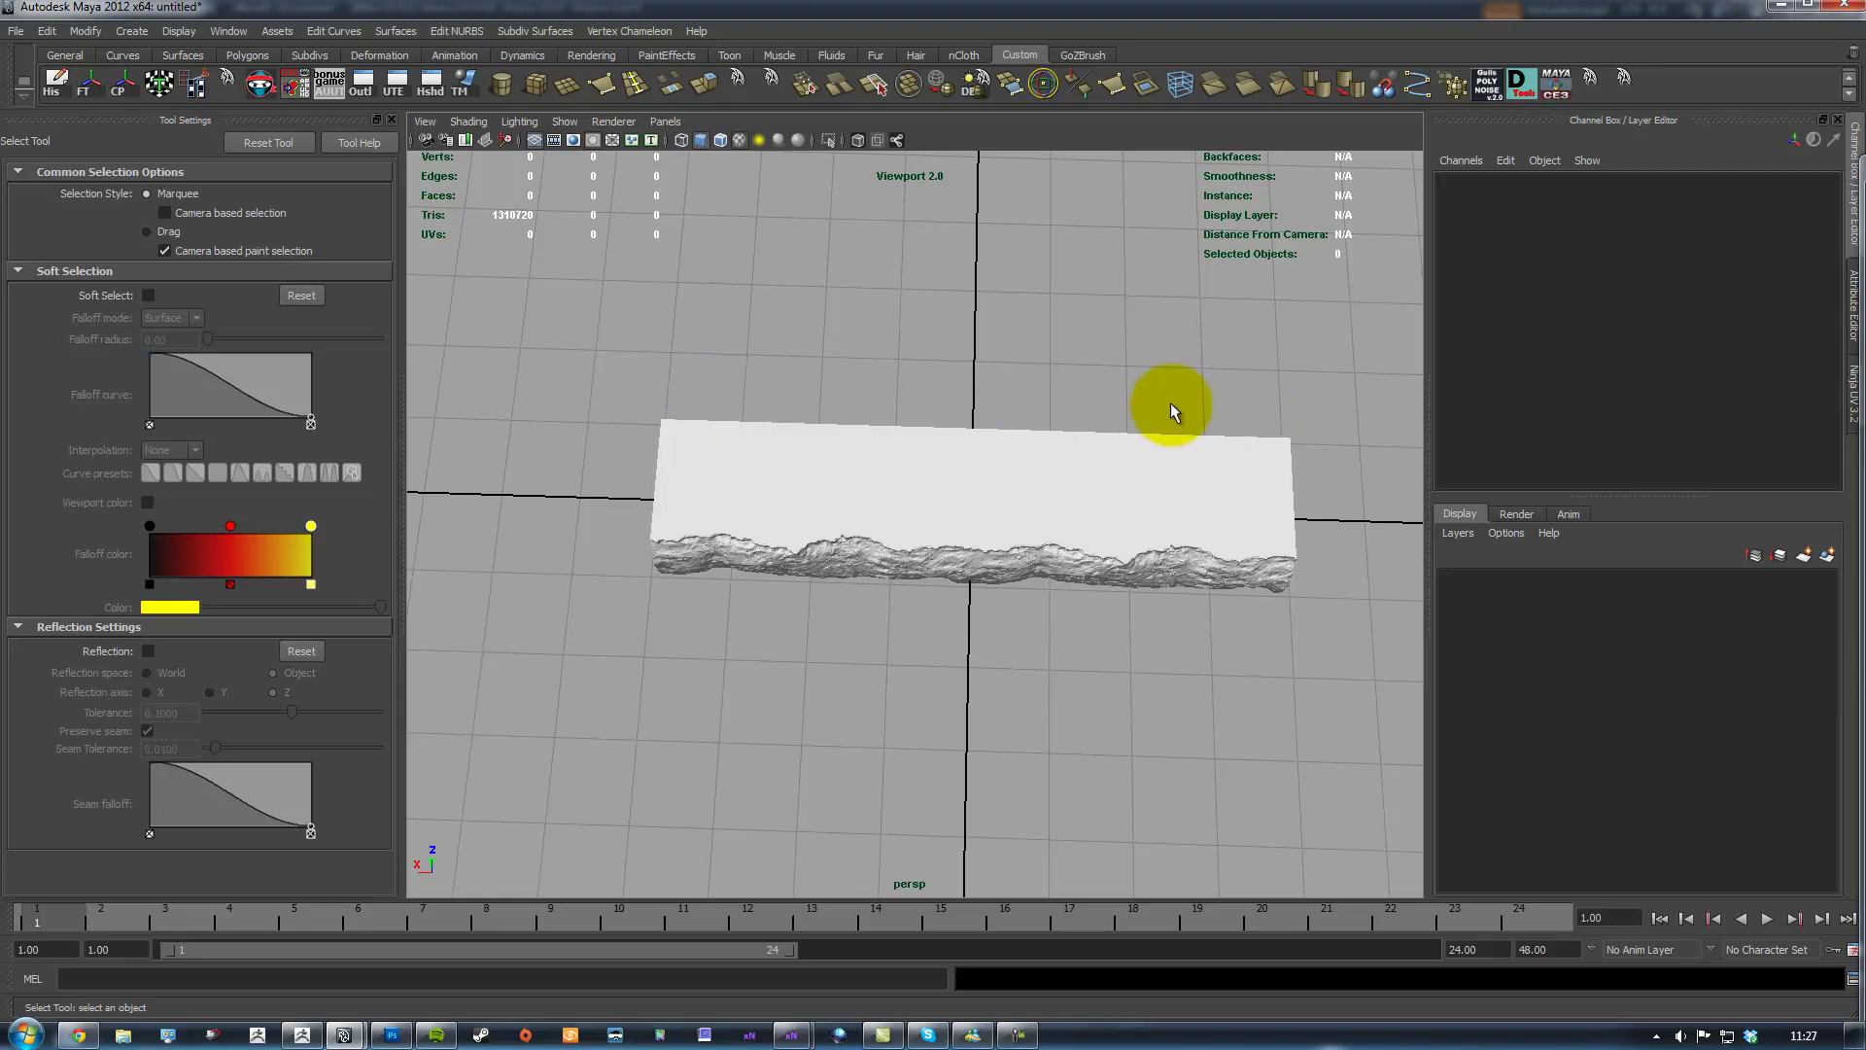
alt+drag(1033, 466, 892, 450)
alt+right_drag(891, 450, 1204, 583)
alt+drag(1204, 583, 1222, 580)
alt+right_drag(1223, 587, 824, 545)
alt+drag(824, 544, 874, 500)
alt+right_drag(875, 501, 931, 534)
mouse_move(930, 534)
alt+mouse_down()
mouse_move(1133, 529)
mouse_move(917, 533)
alt+mouse_up()
alt+right_drag(917, 533, 1073, 592)
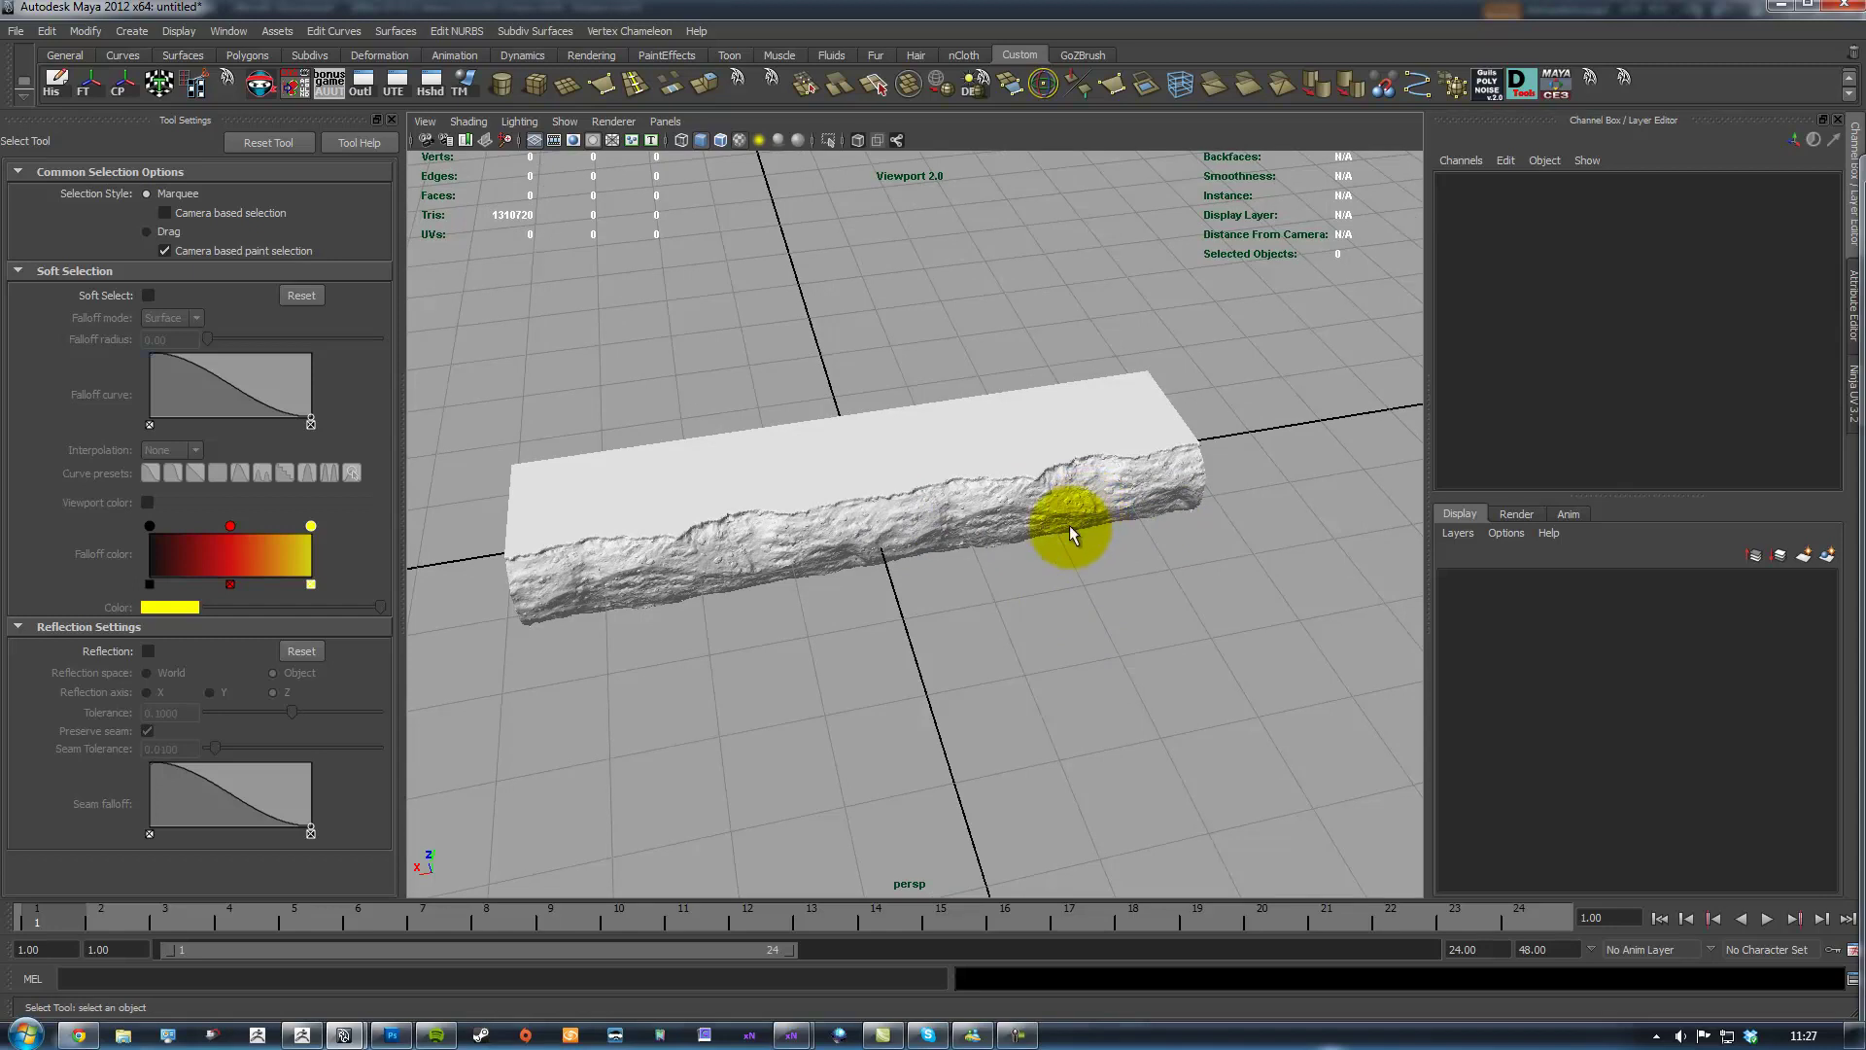
alt+middle_drag(1069, 527, 1073, 523)
alt+drag(836, 260, 613, 188)
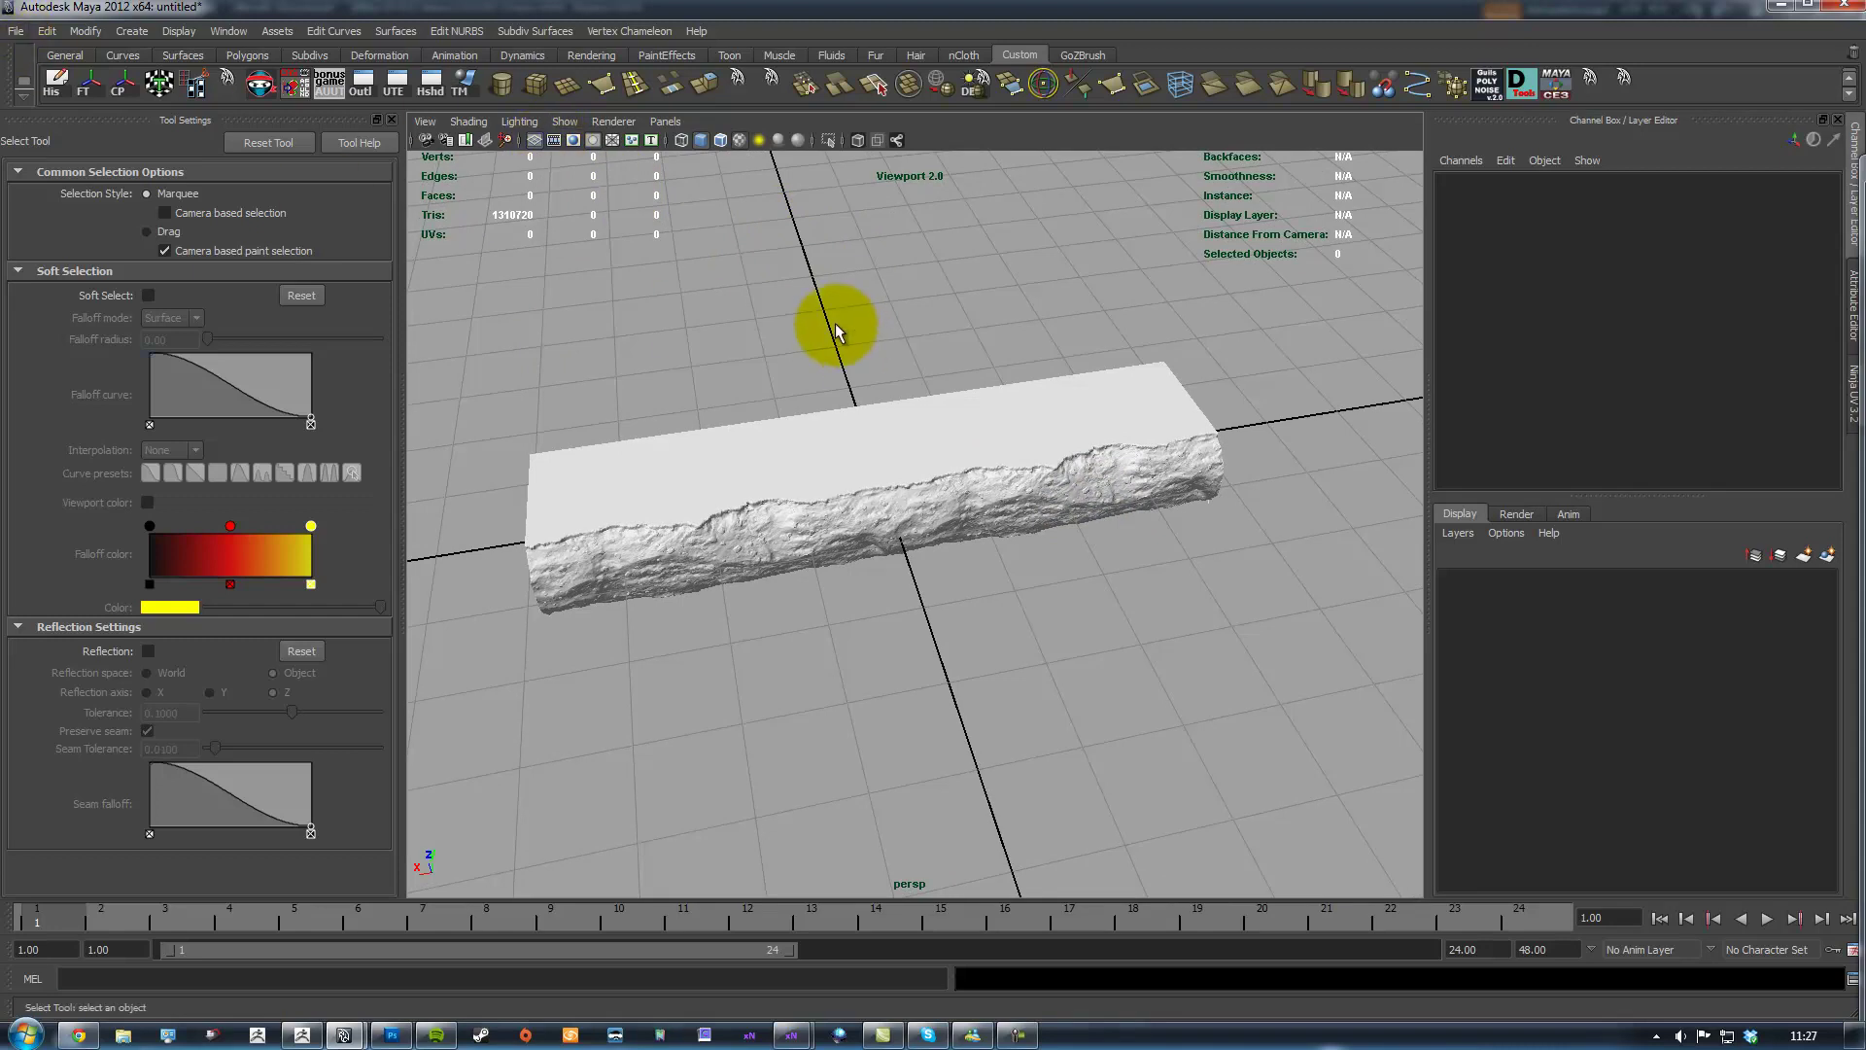
mouse_move(1020, 341)
alt+mouse_down()
mouse_move(1037, 279)
mouse_move(995, 304)
mouse_move(1040, 333)
alt+mouse_up()
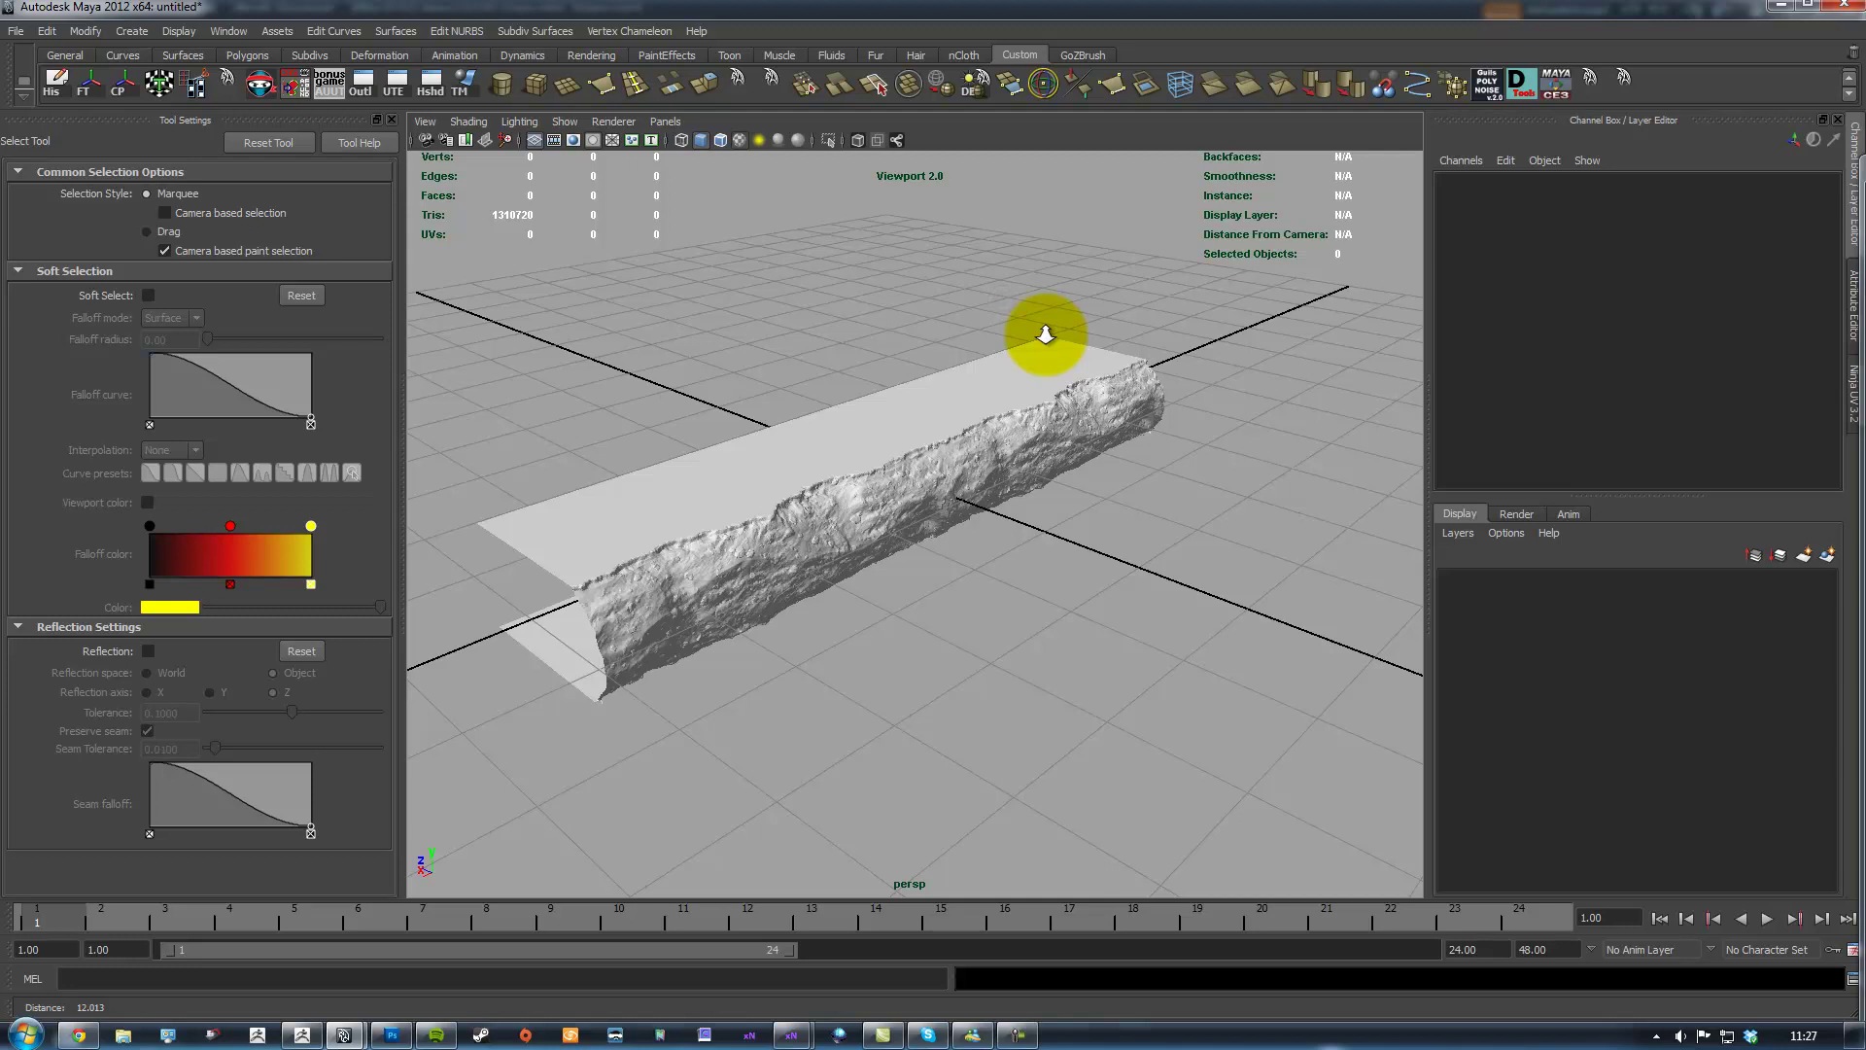
Create a polygon cube at the origin and move it along Z to about -0.8, so it sits at the broken edge
click(529, 85)
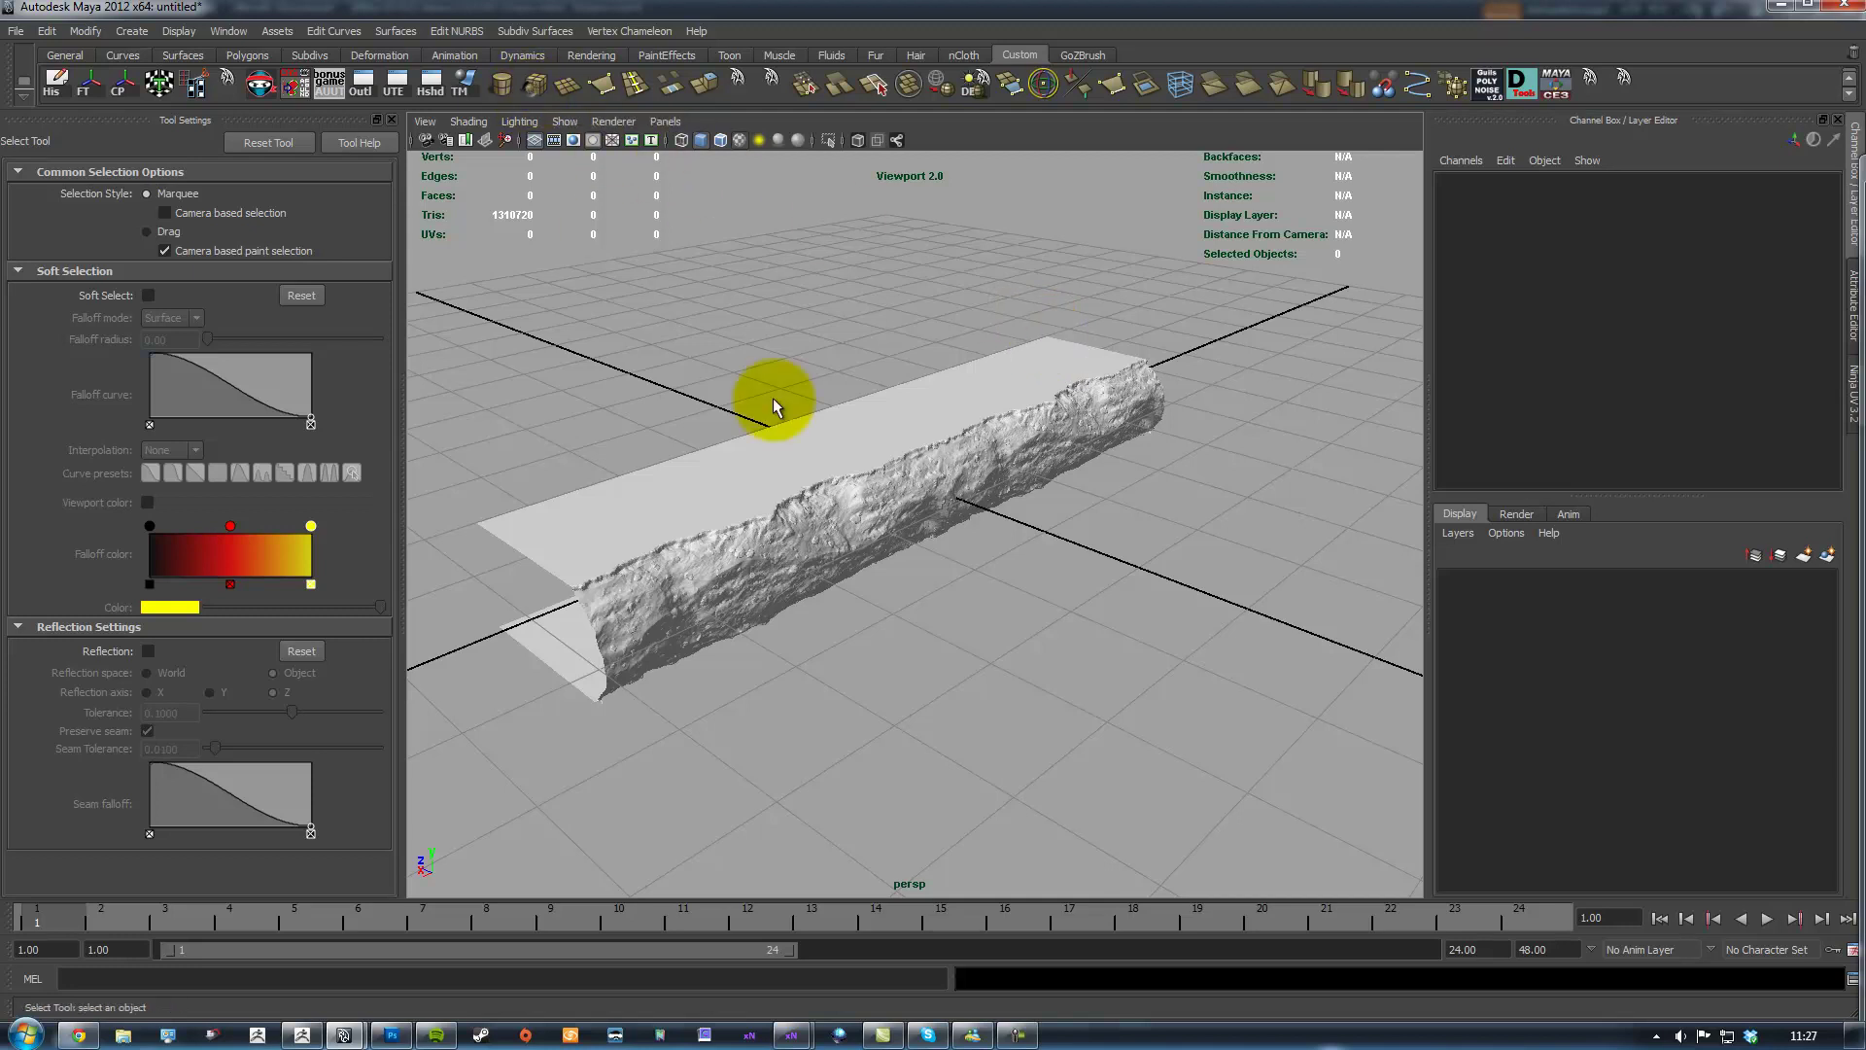
alt+drag(895, 446, 1166, 516)
key(w)
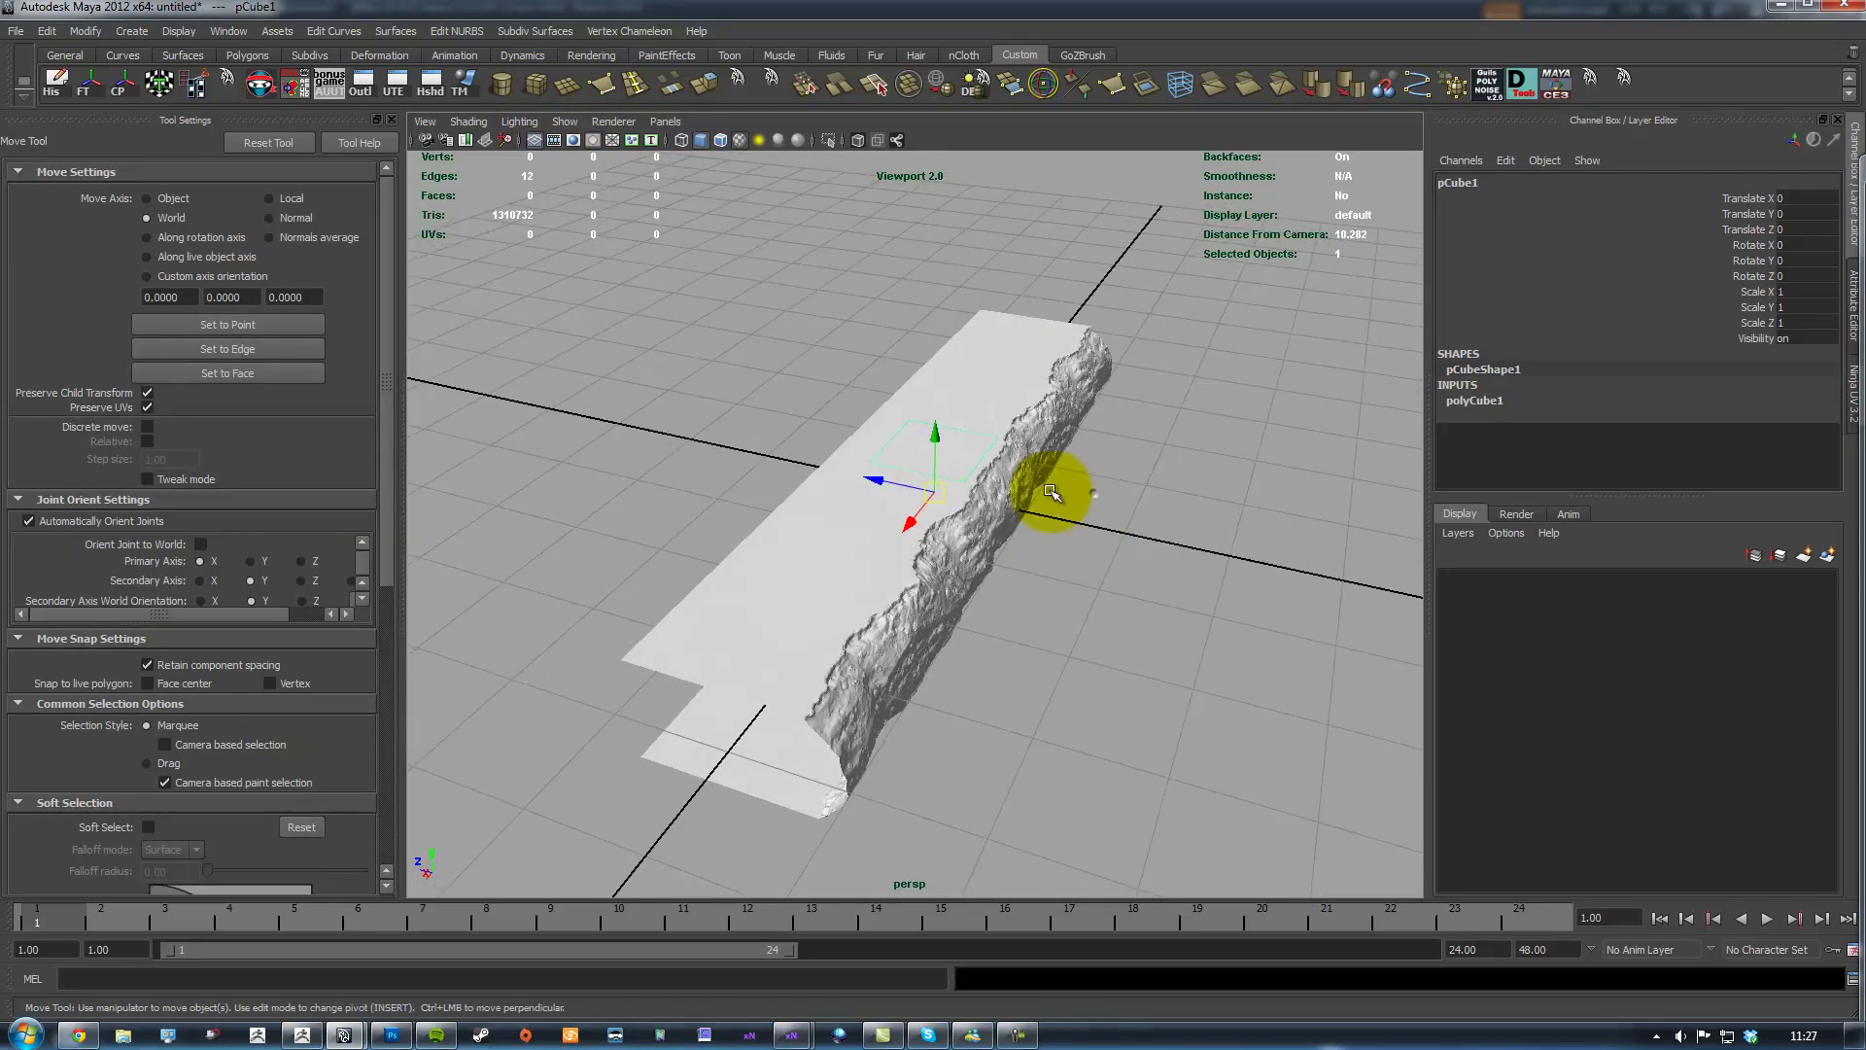
drag(882, 482, 960, 510)
Inspect the cube's position against the concrete mesh's broken edge from the side, above and front
mouse_move(977, 515)
alt+mouse_down()
mouse_move(833, 490)
mouse_move(1011, 515)
alt+mouse_up()
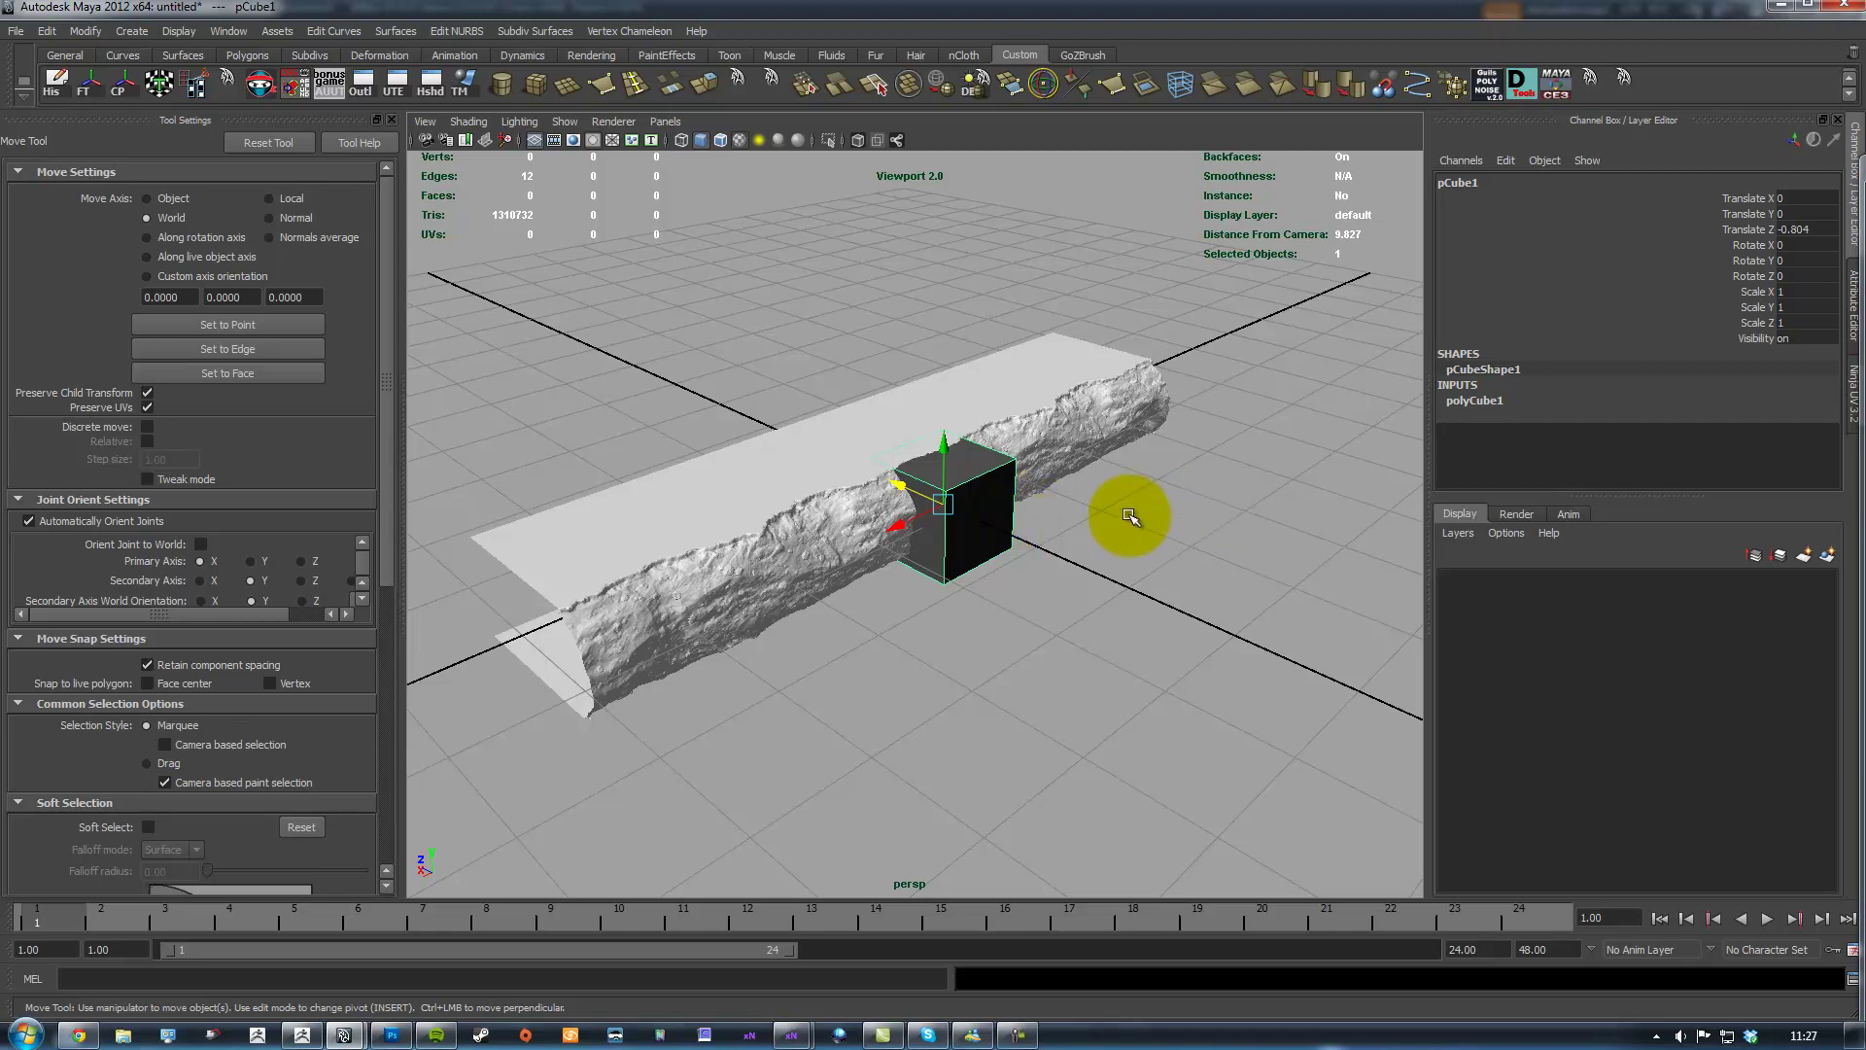
alt+drag(1157, 486, 1153, 505)
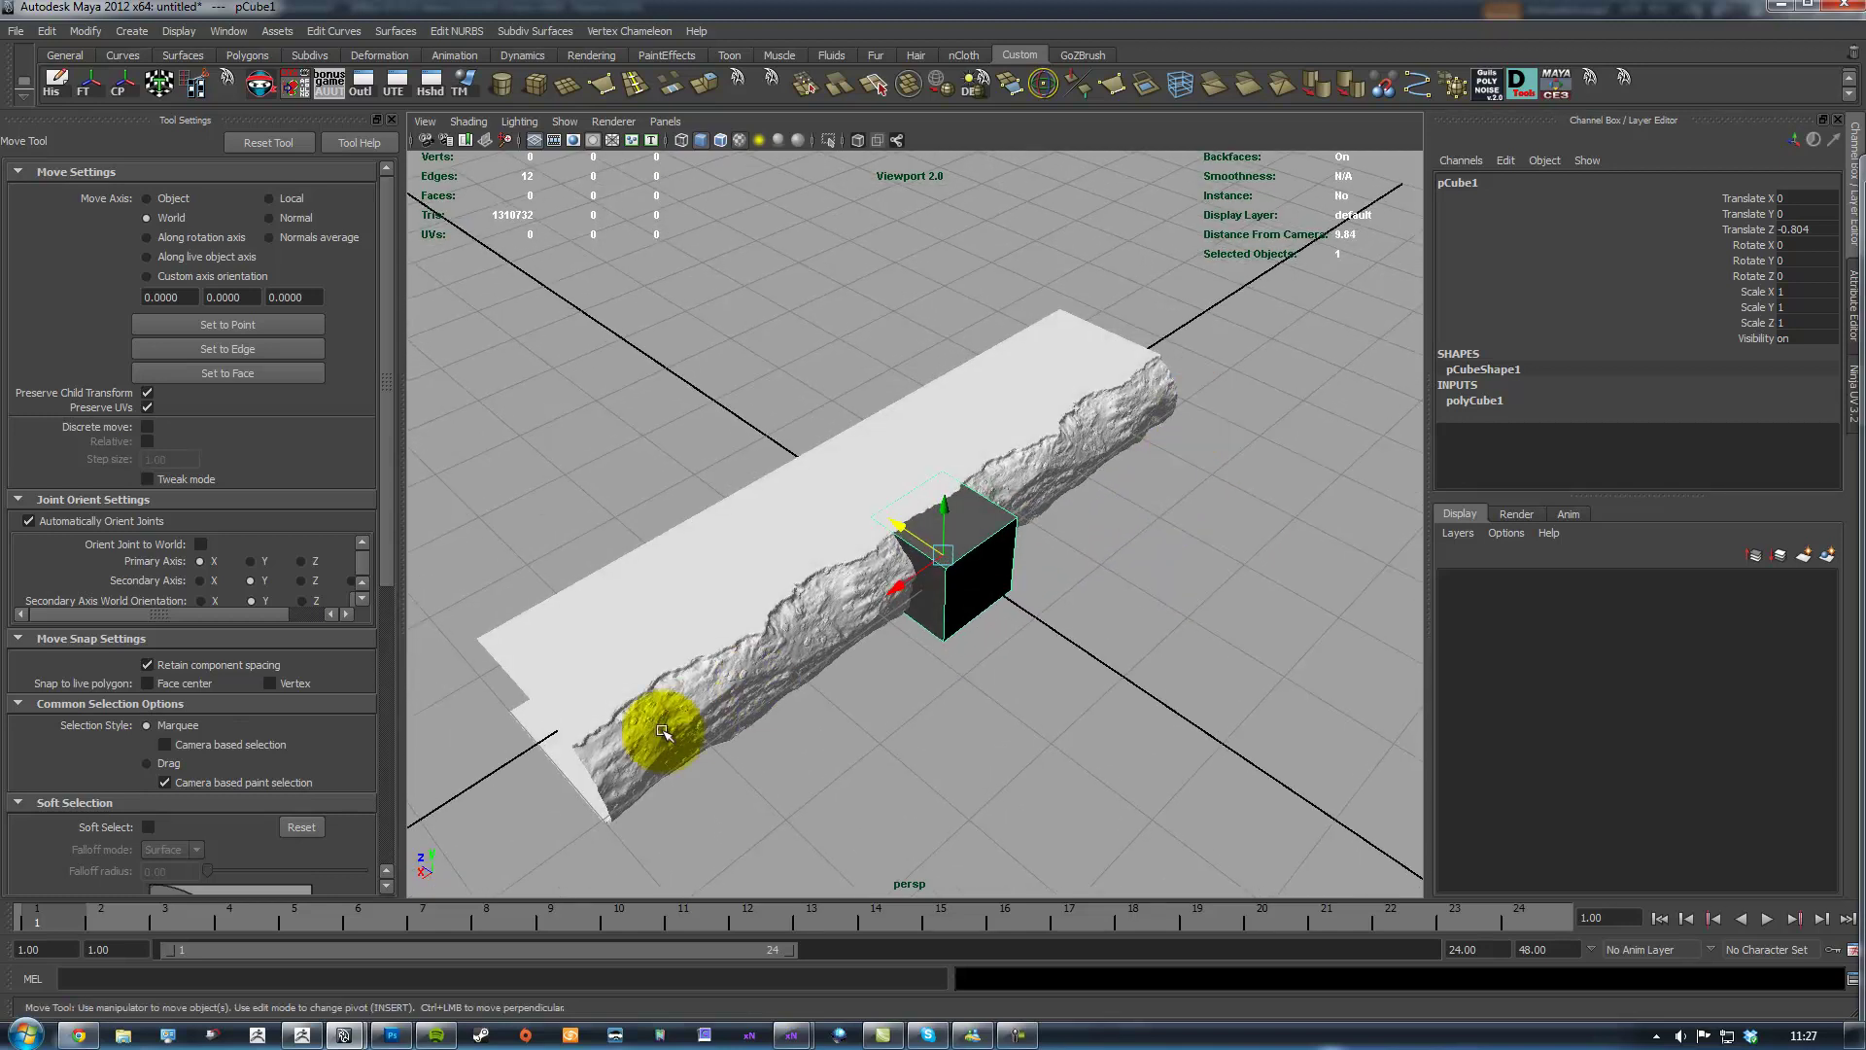
alt+drag(599, 673, 977, 616)
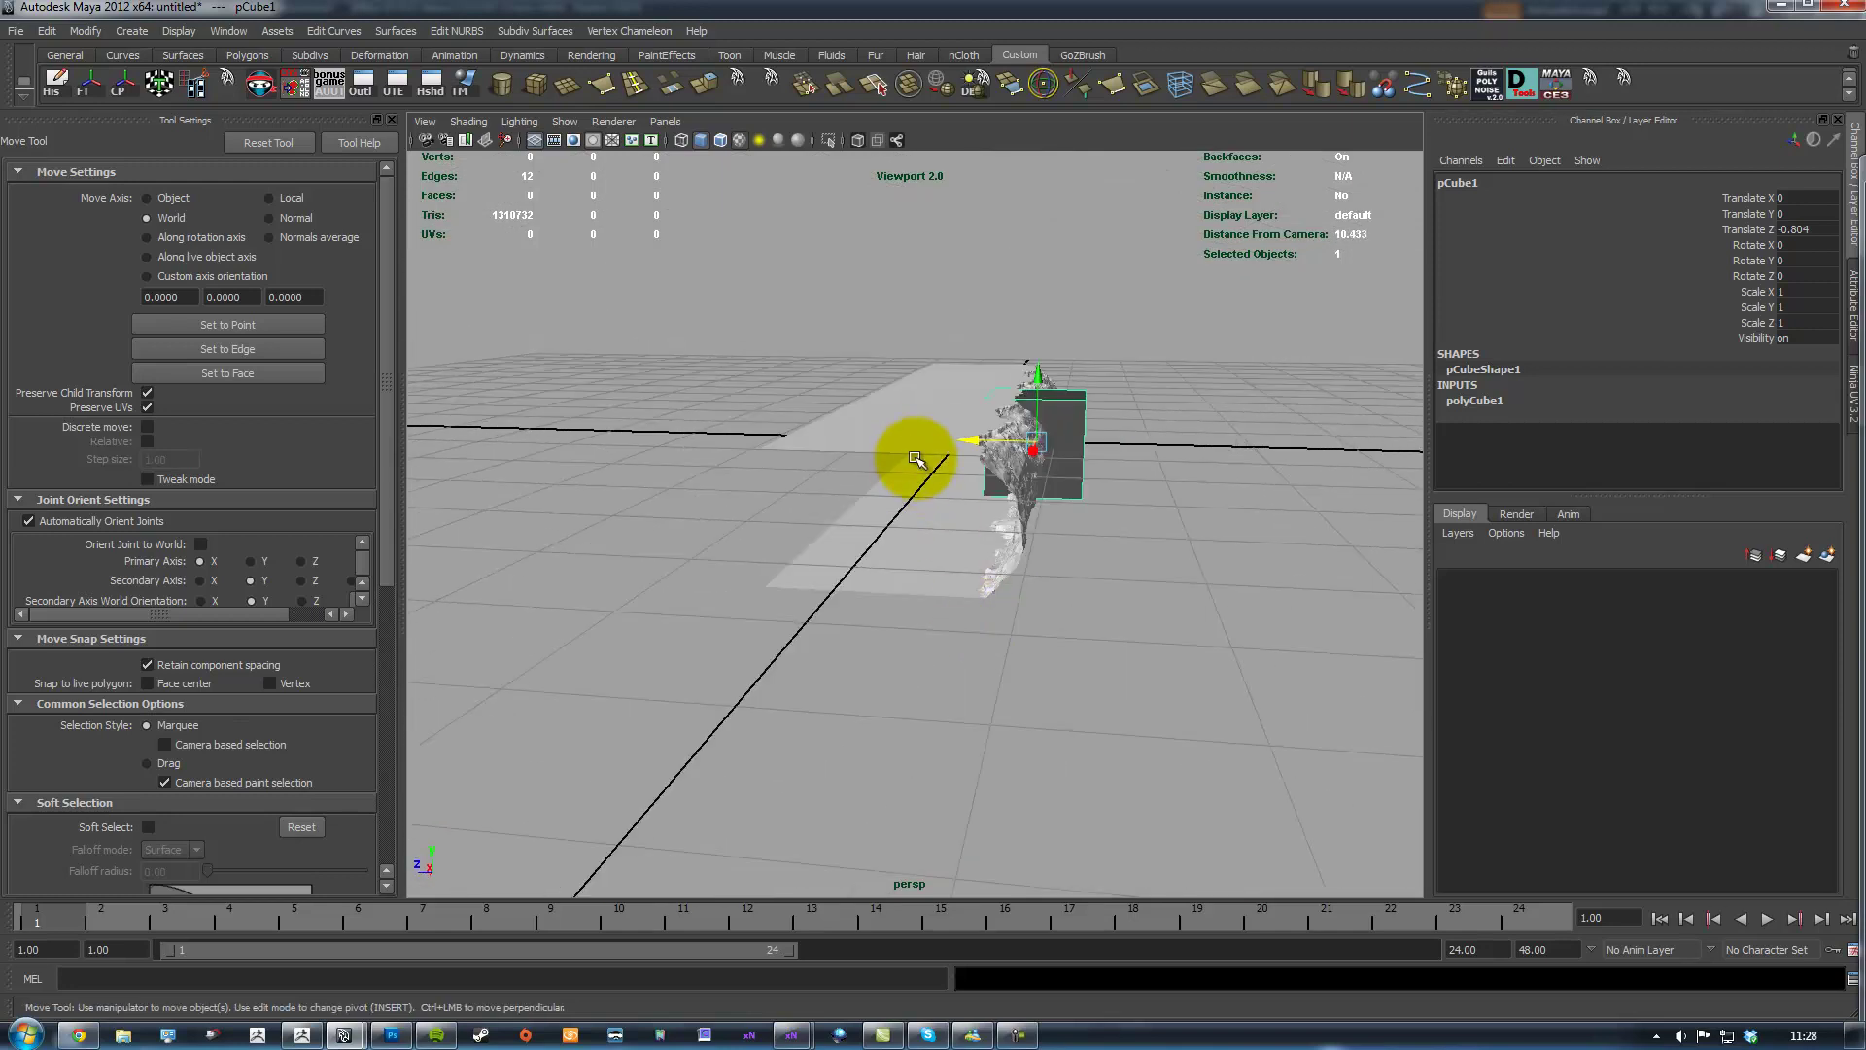
alt+drag(1053, 500, 1054, 516)
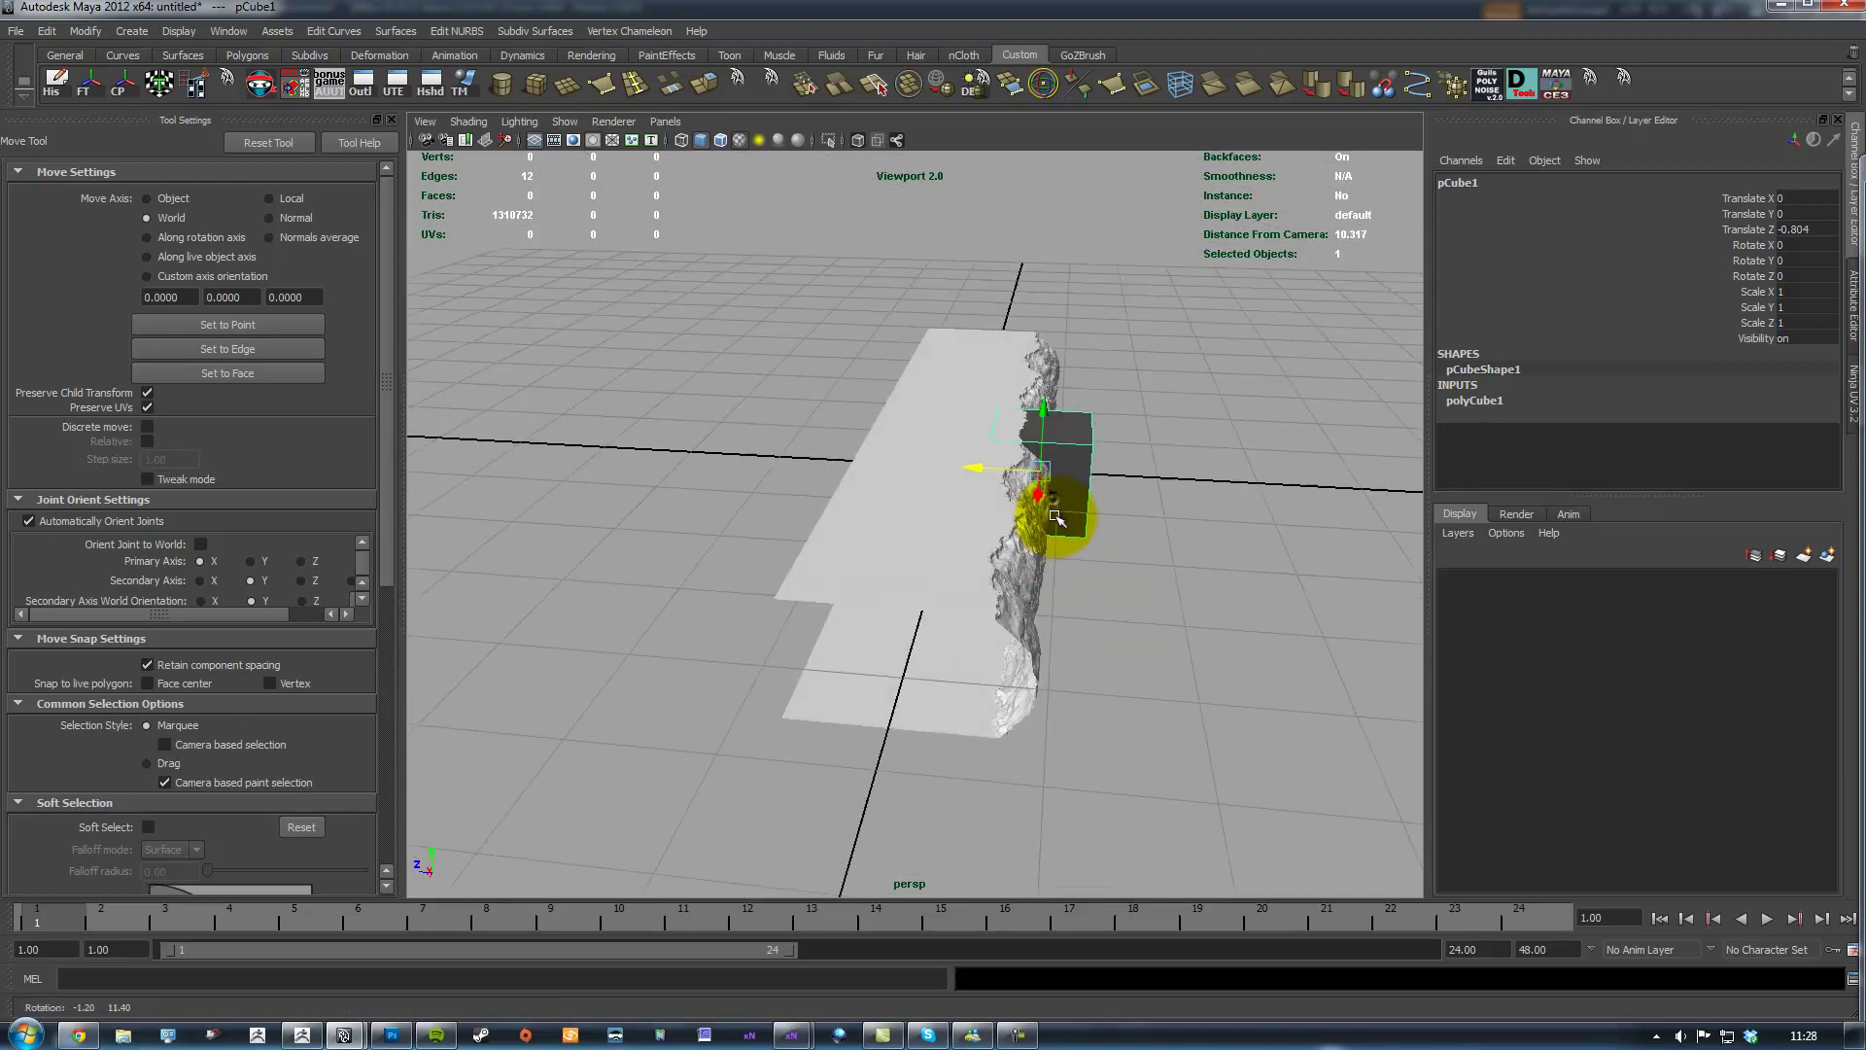
alt+drag(846, 487, 987, 521)
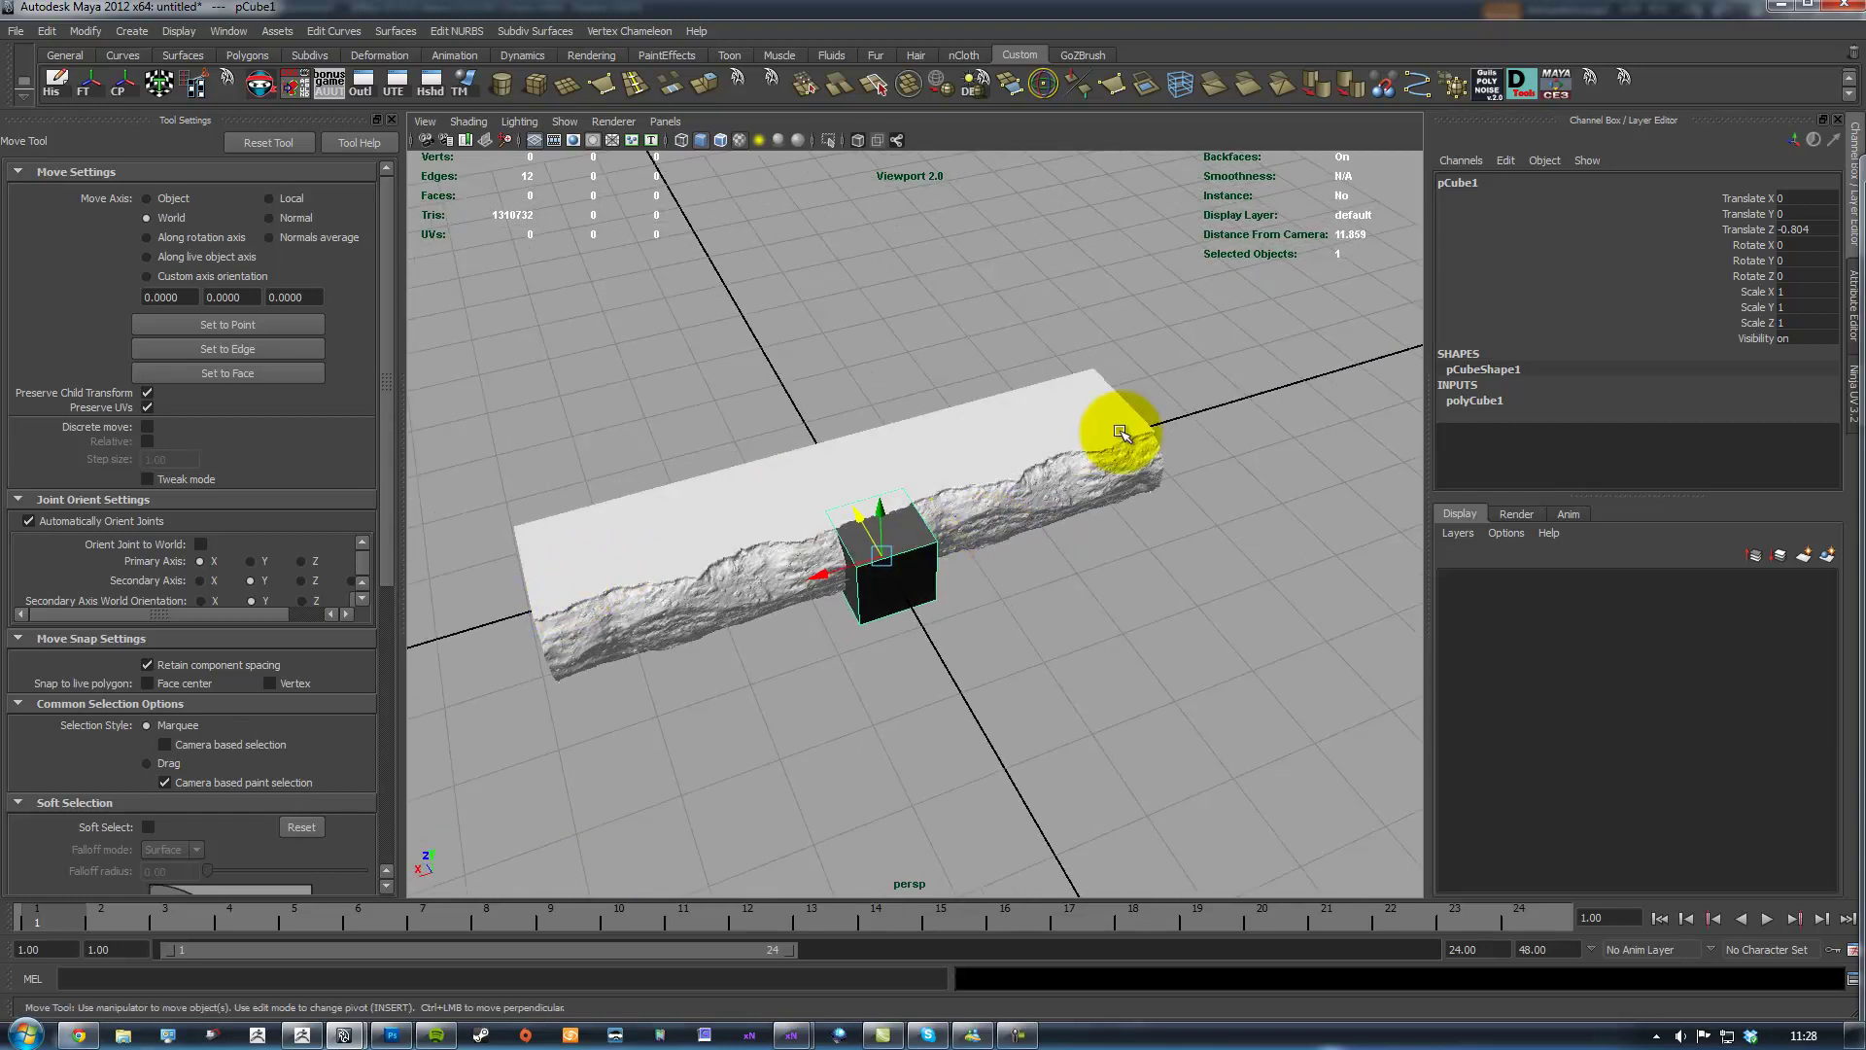
alt+drag(1120, 430, 1167, 522)
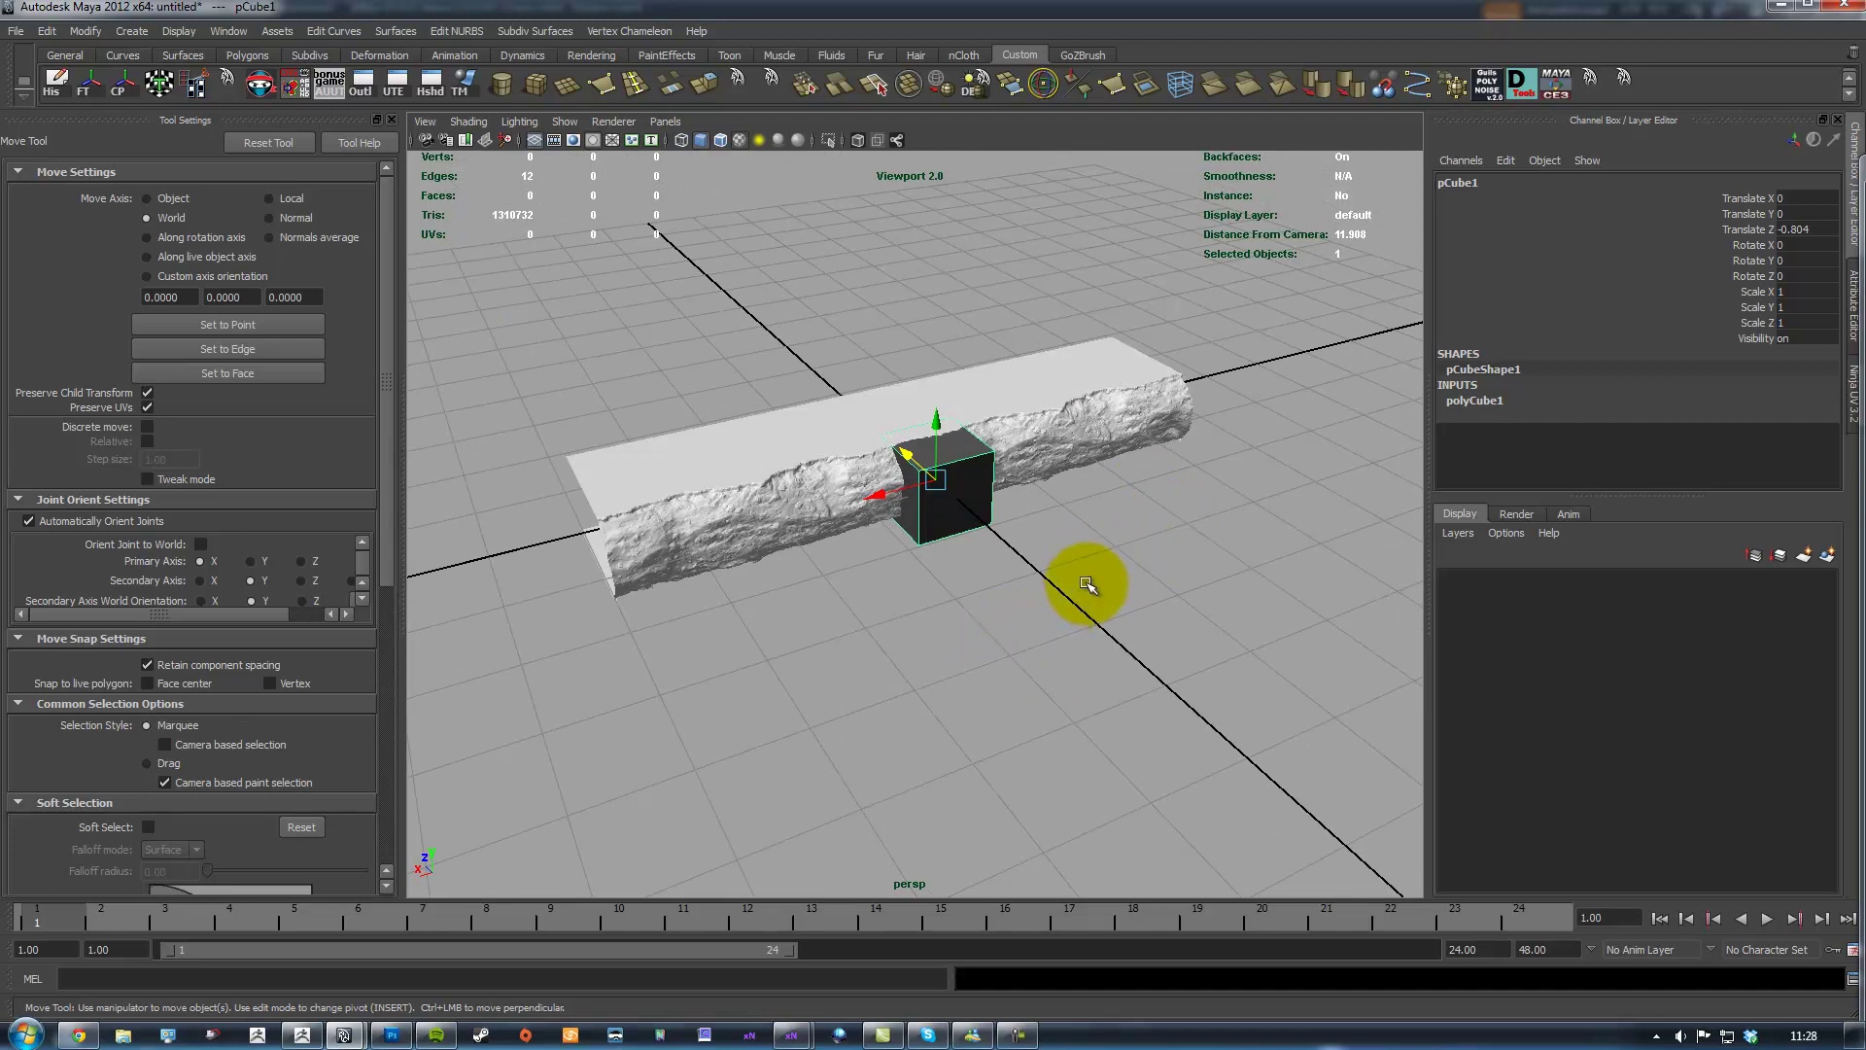
alt+drag(1088, 573, 1101, 599)
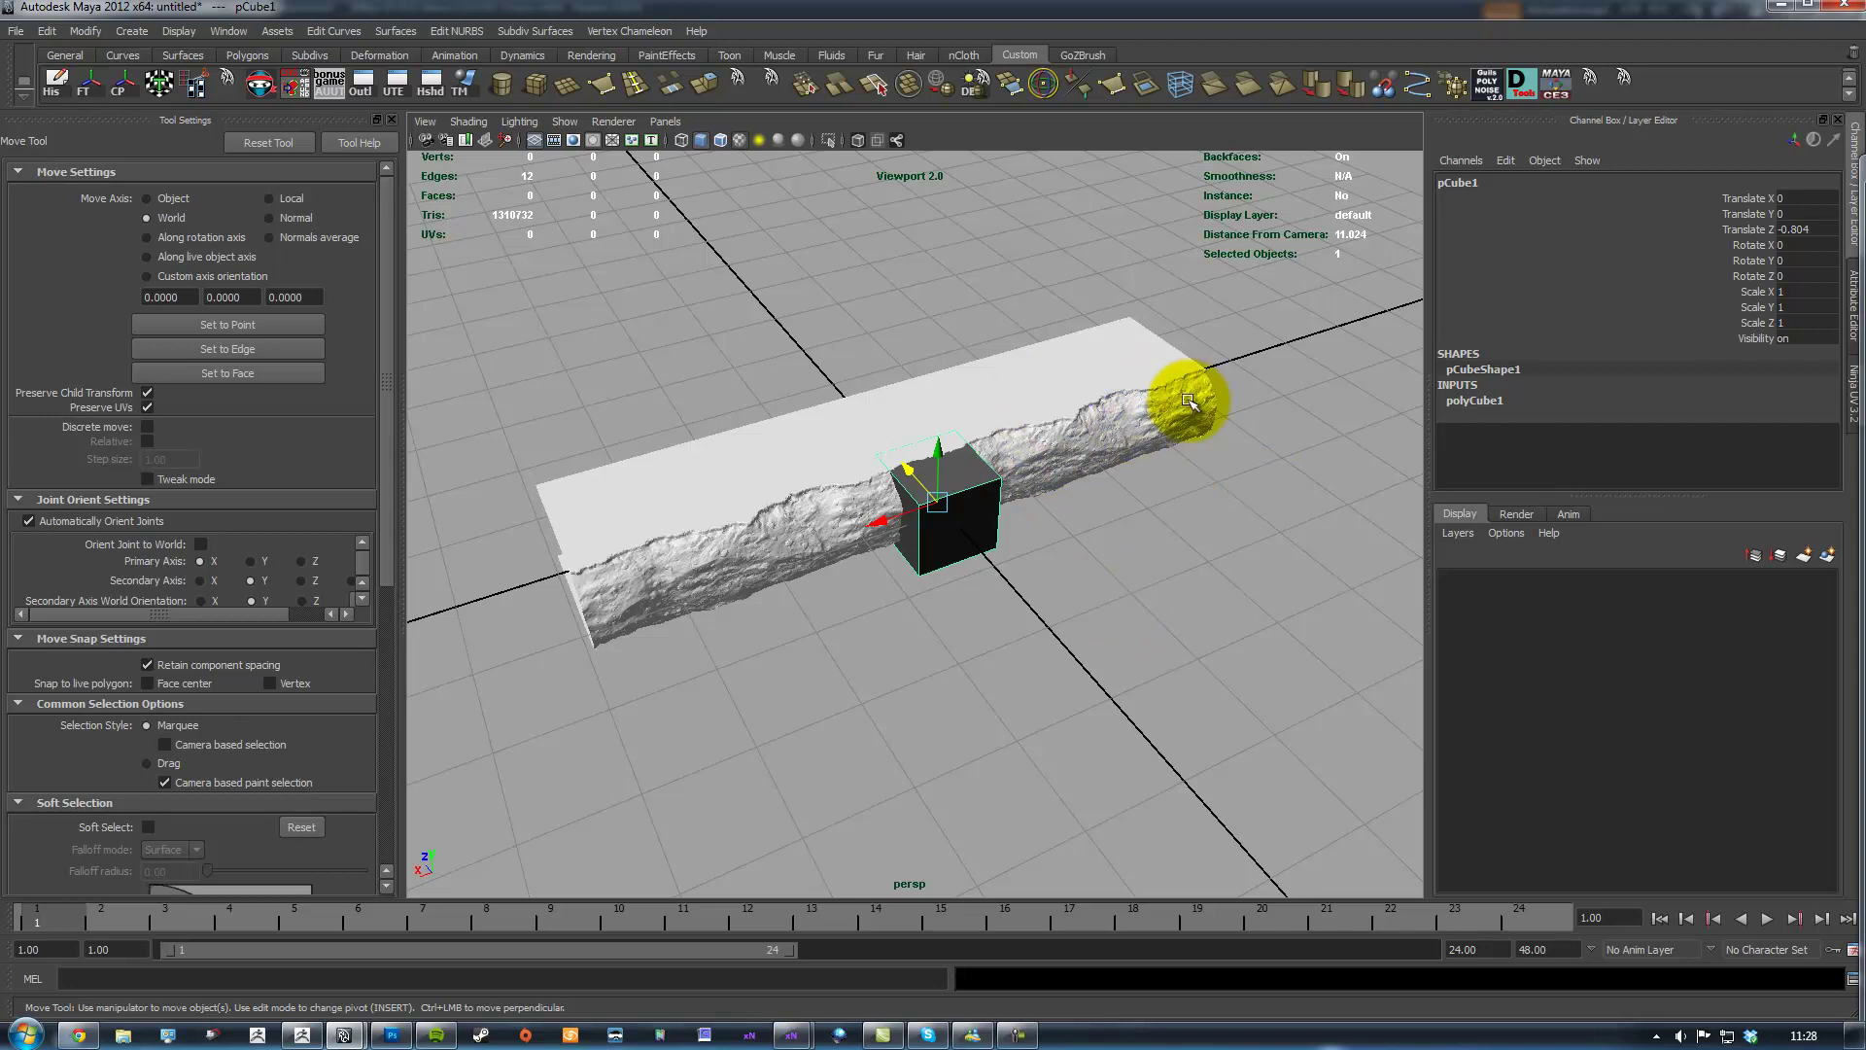
click(1474, 399)
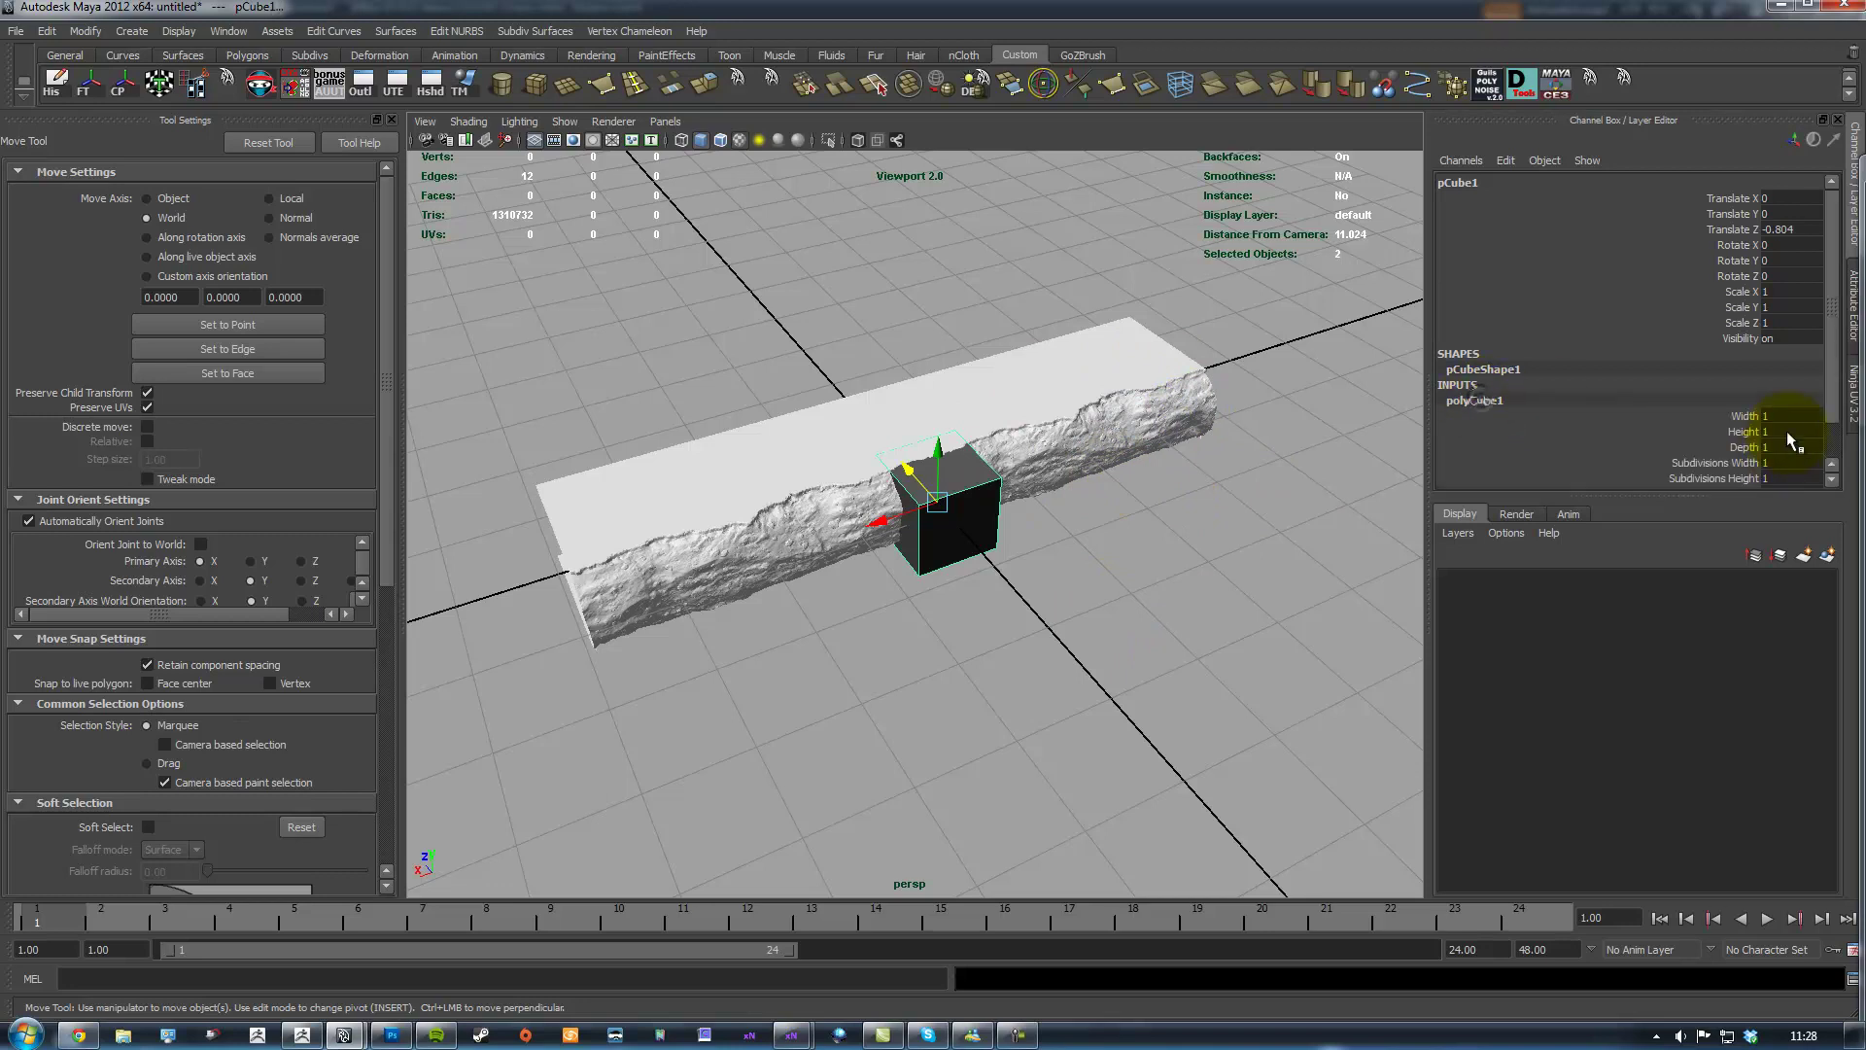
scroll(1784, 439, down, 2)
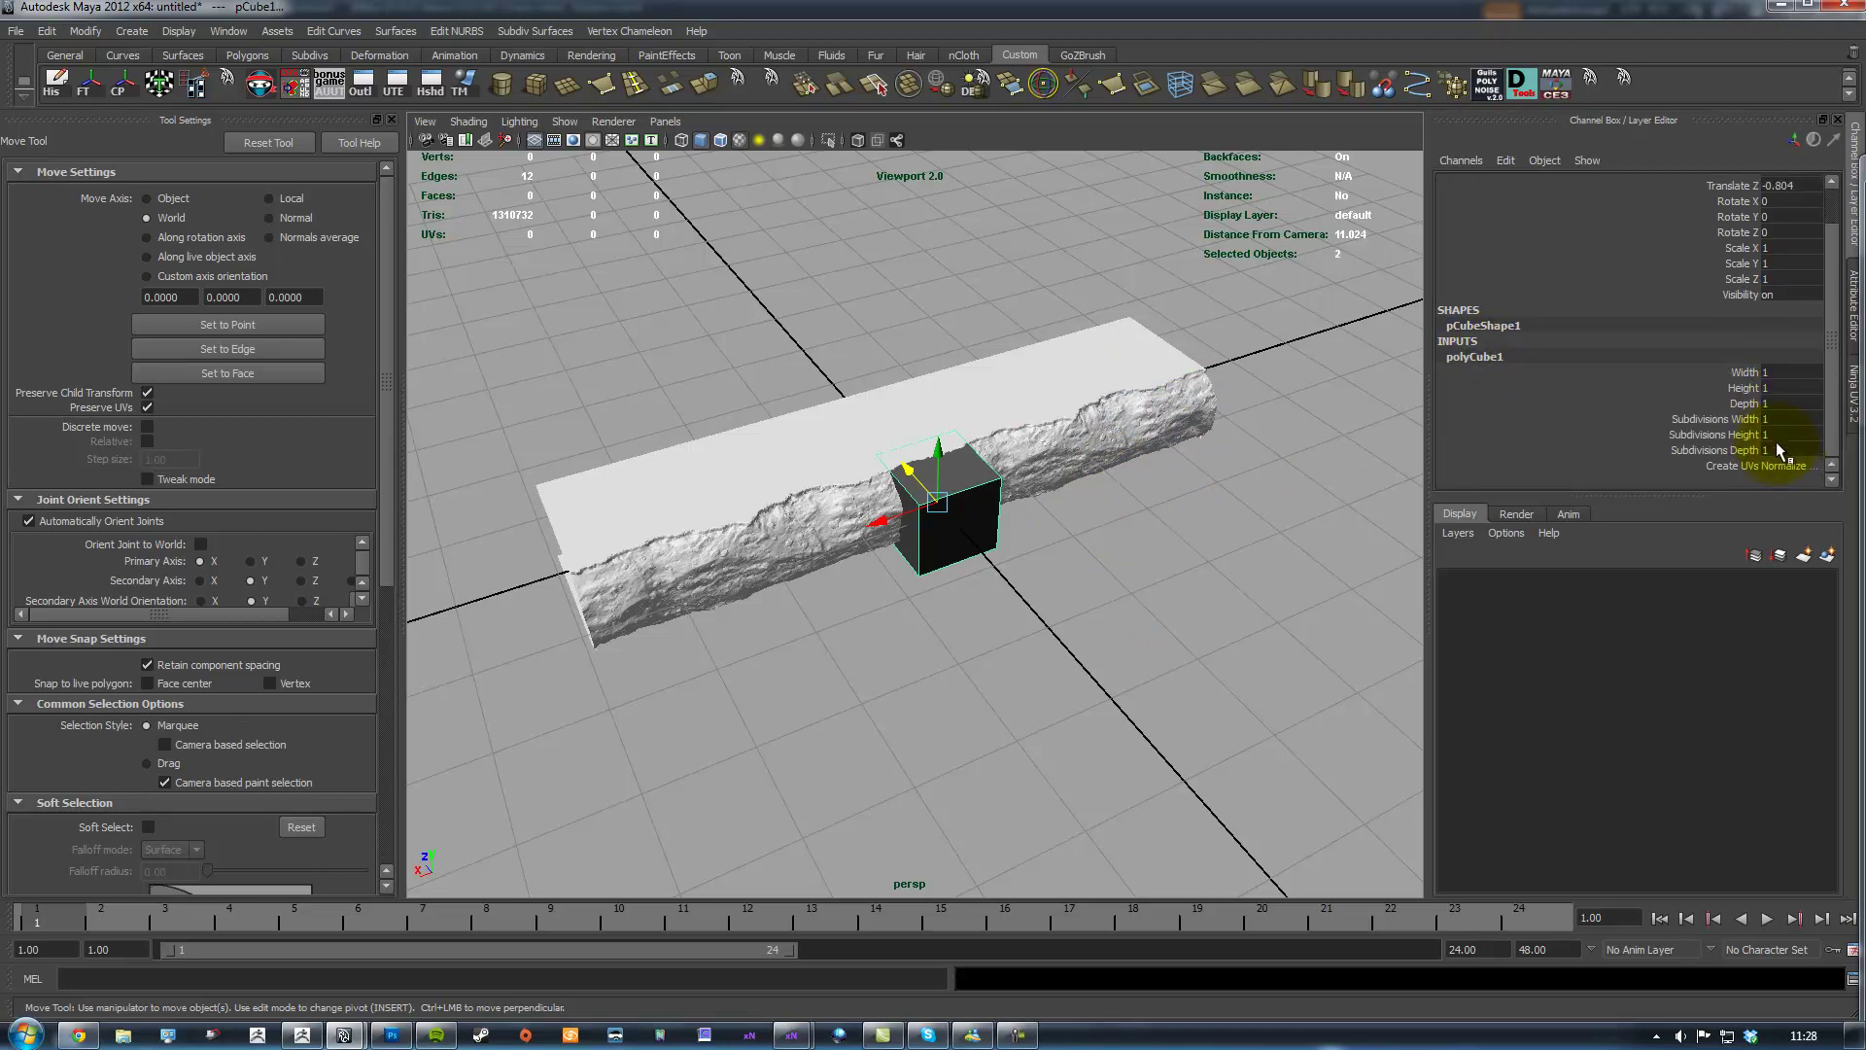
text(4)
key(Return)
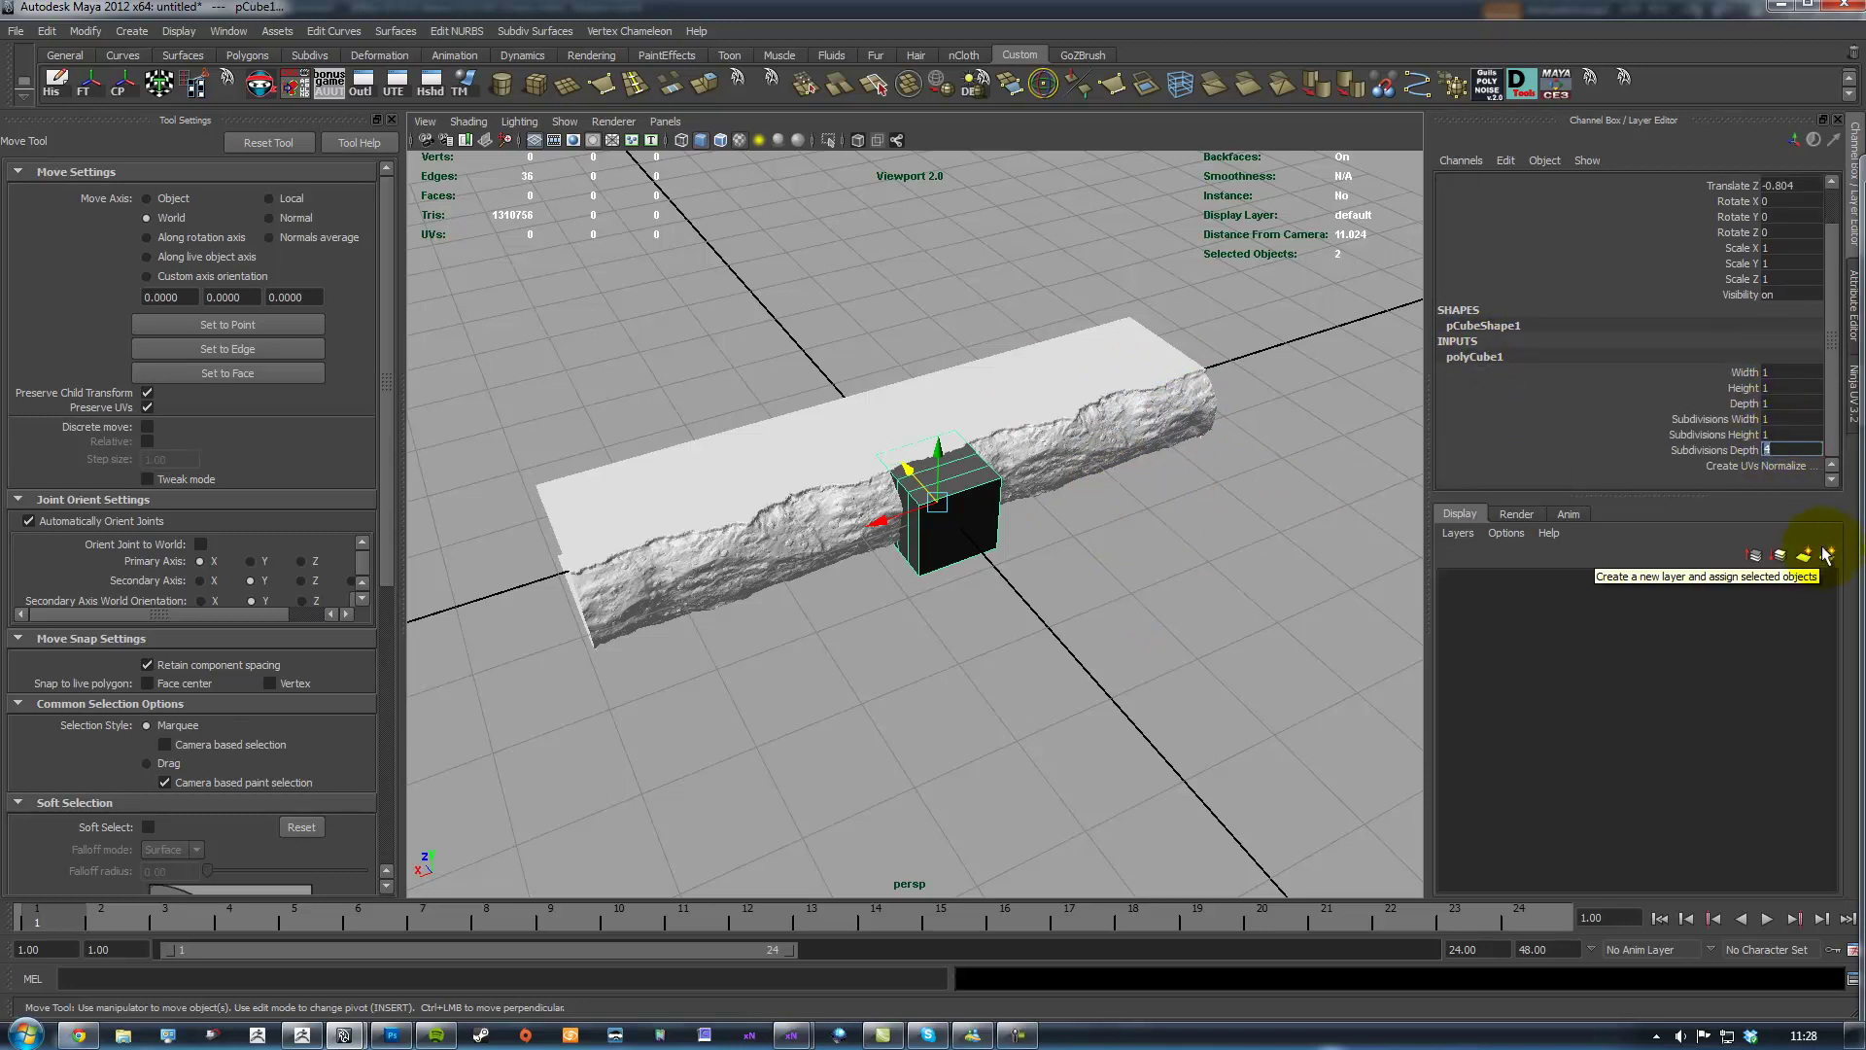
key(ctrl+z)
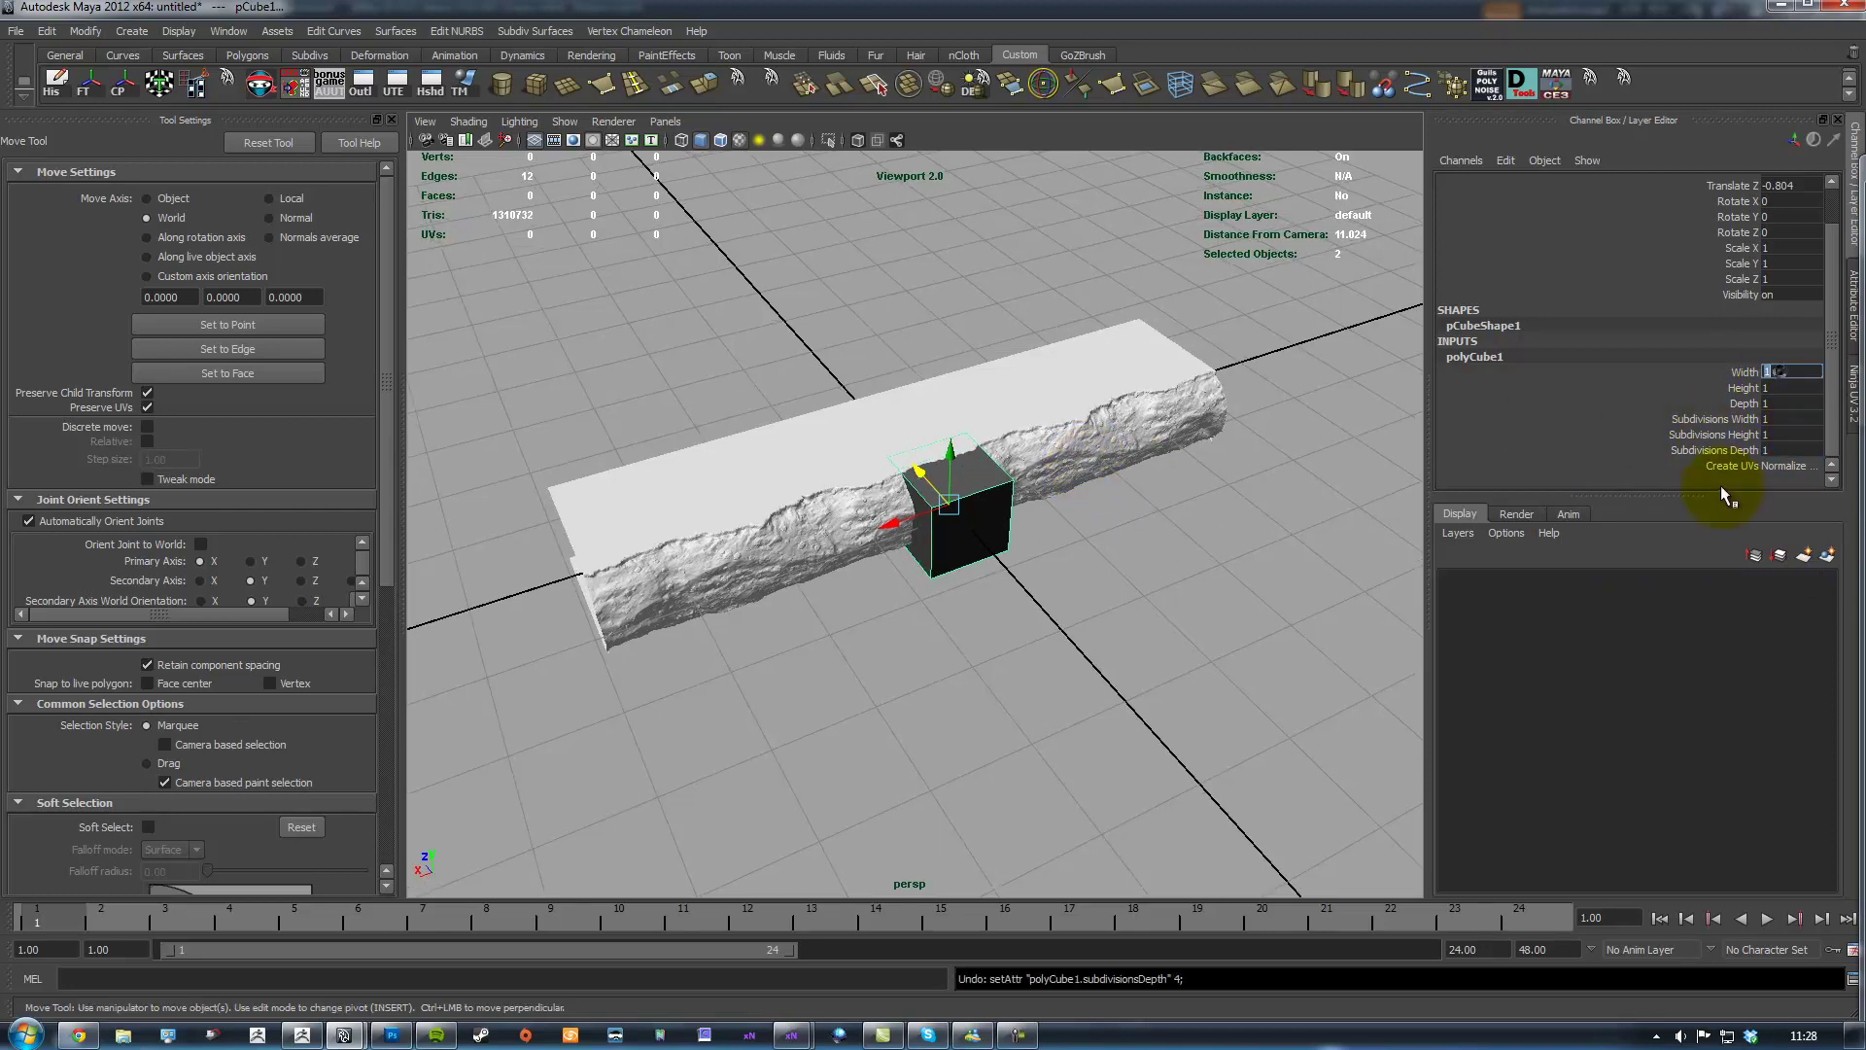
Set the polygon cube's width to 4 and move the cube along Z to about -0.52, into the broken edge
text(4)
key(Return)
mouse_move(1006, 556)
alt+mouse_down()
mouse_move(1000, 585)
mouse_move(1034, 565)
alt+mouse_up()
alt+right_drag(993, 549, 1018, 552)
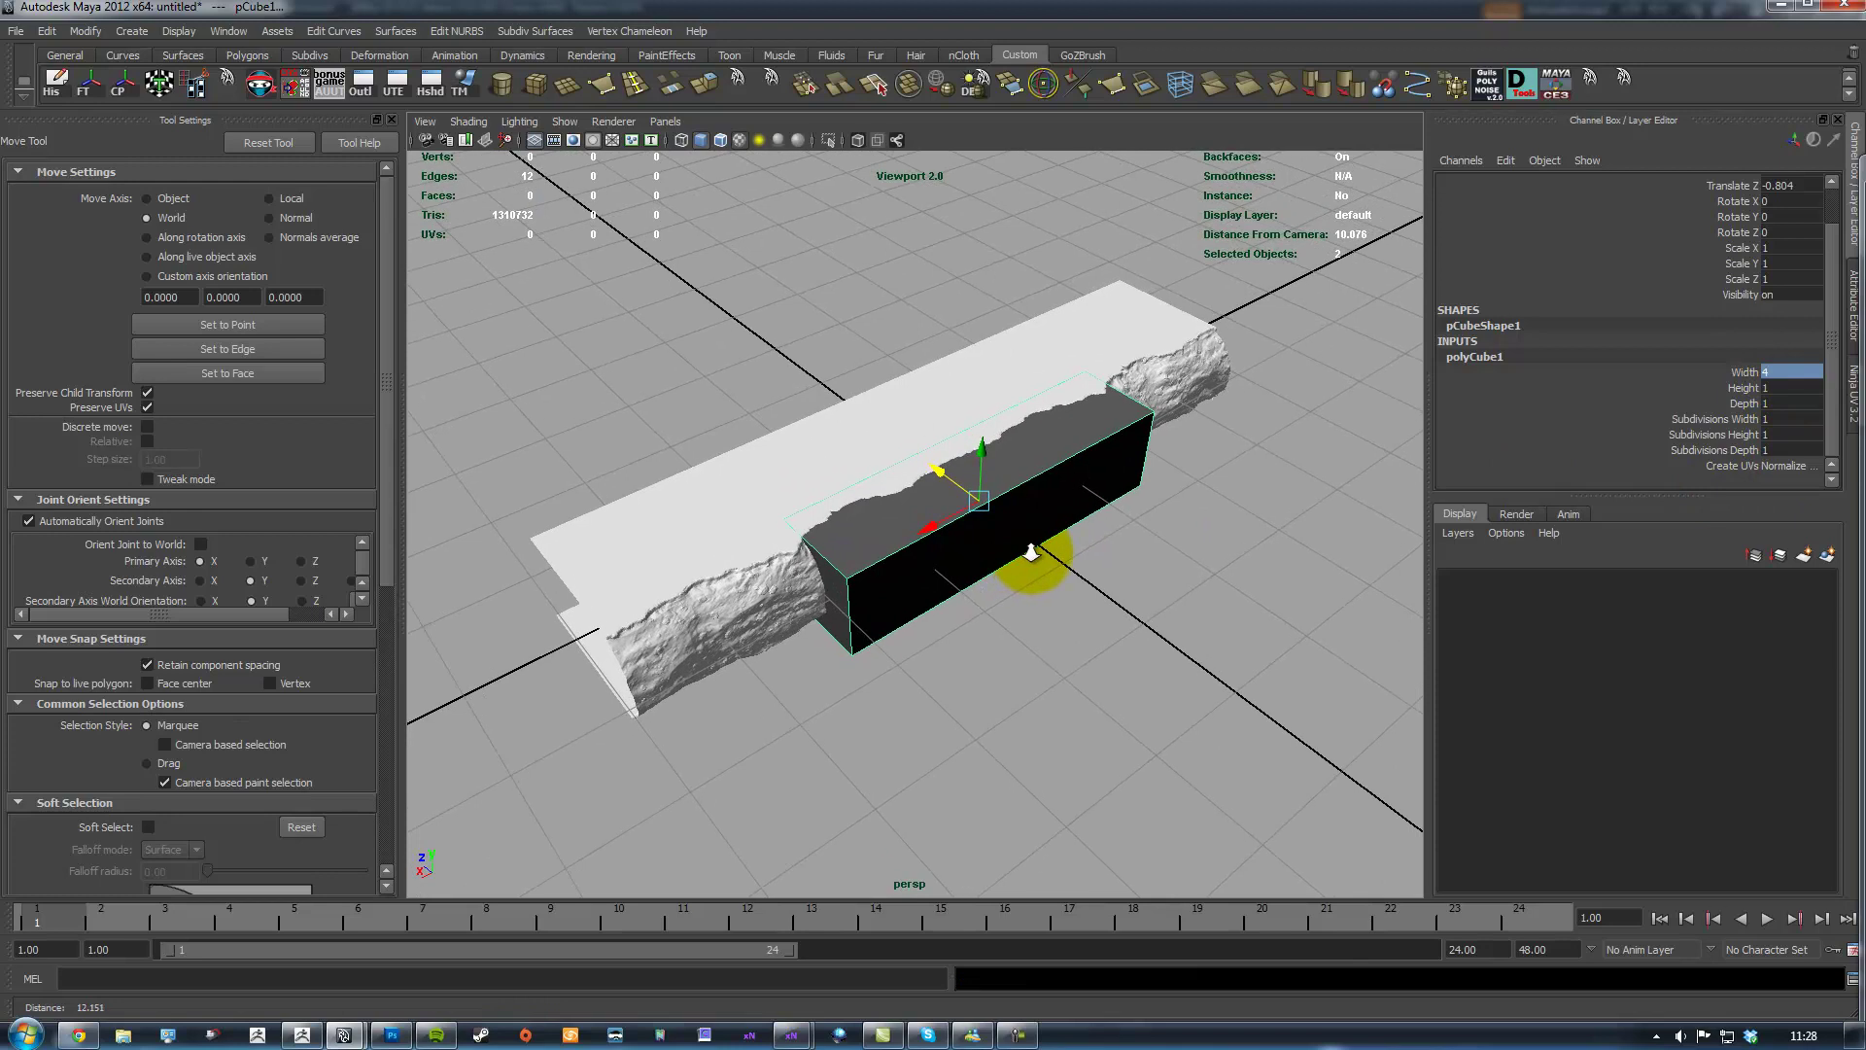
drag(941, 467, 1049, 499)
alt+middle_drag(1049, 500, 990, 531)
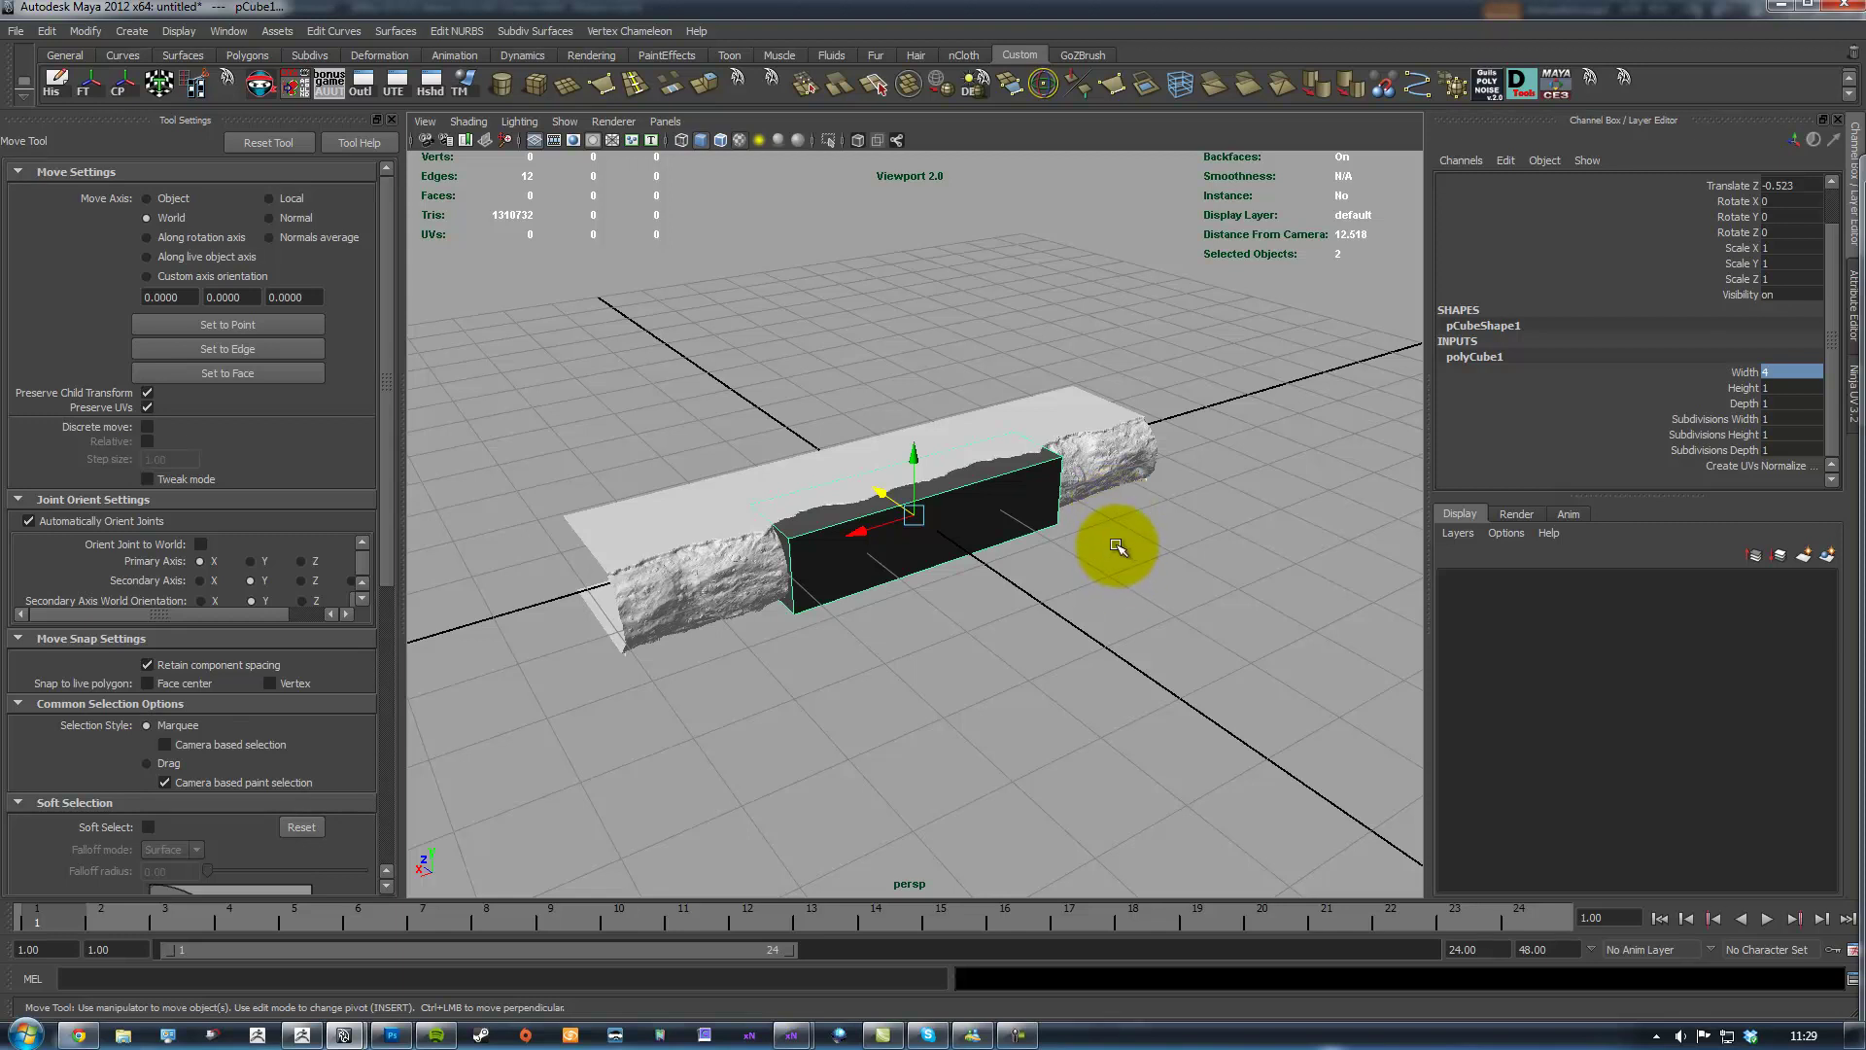
Delete the widened cube's two end faces and its back face
alt+middle_drag(1006, 537, 1059, 564)
alt+right_drag(1059, 564, 1178, 637)
alt+drag(1110, 579, 1162, 570)
alt+middle_drag(1163, 569, 1080, 484)
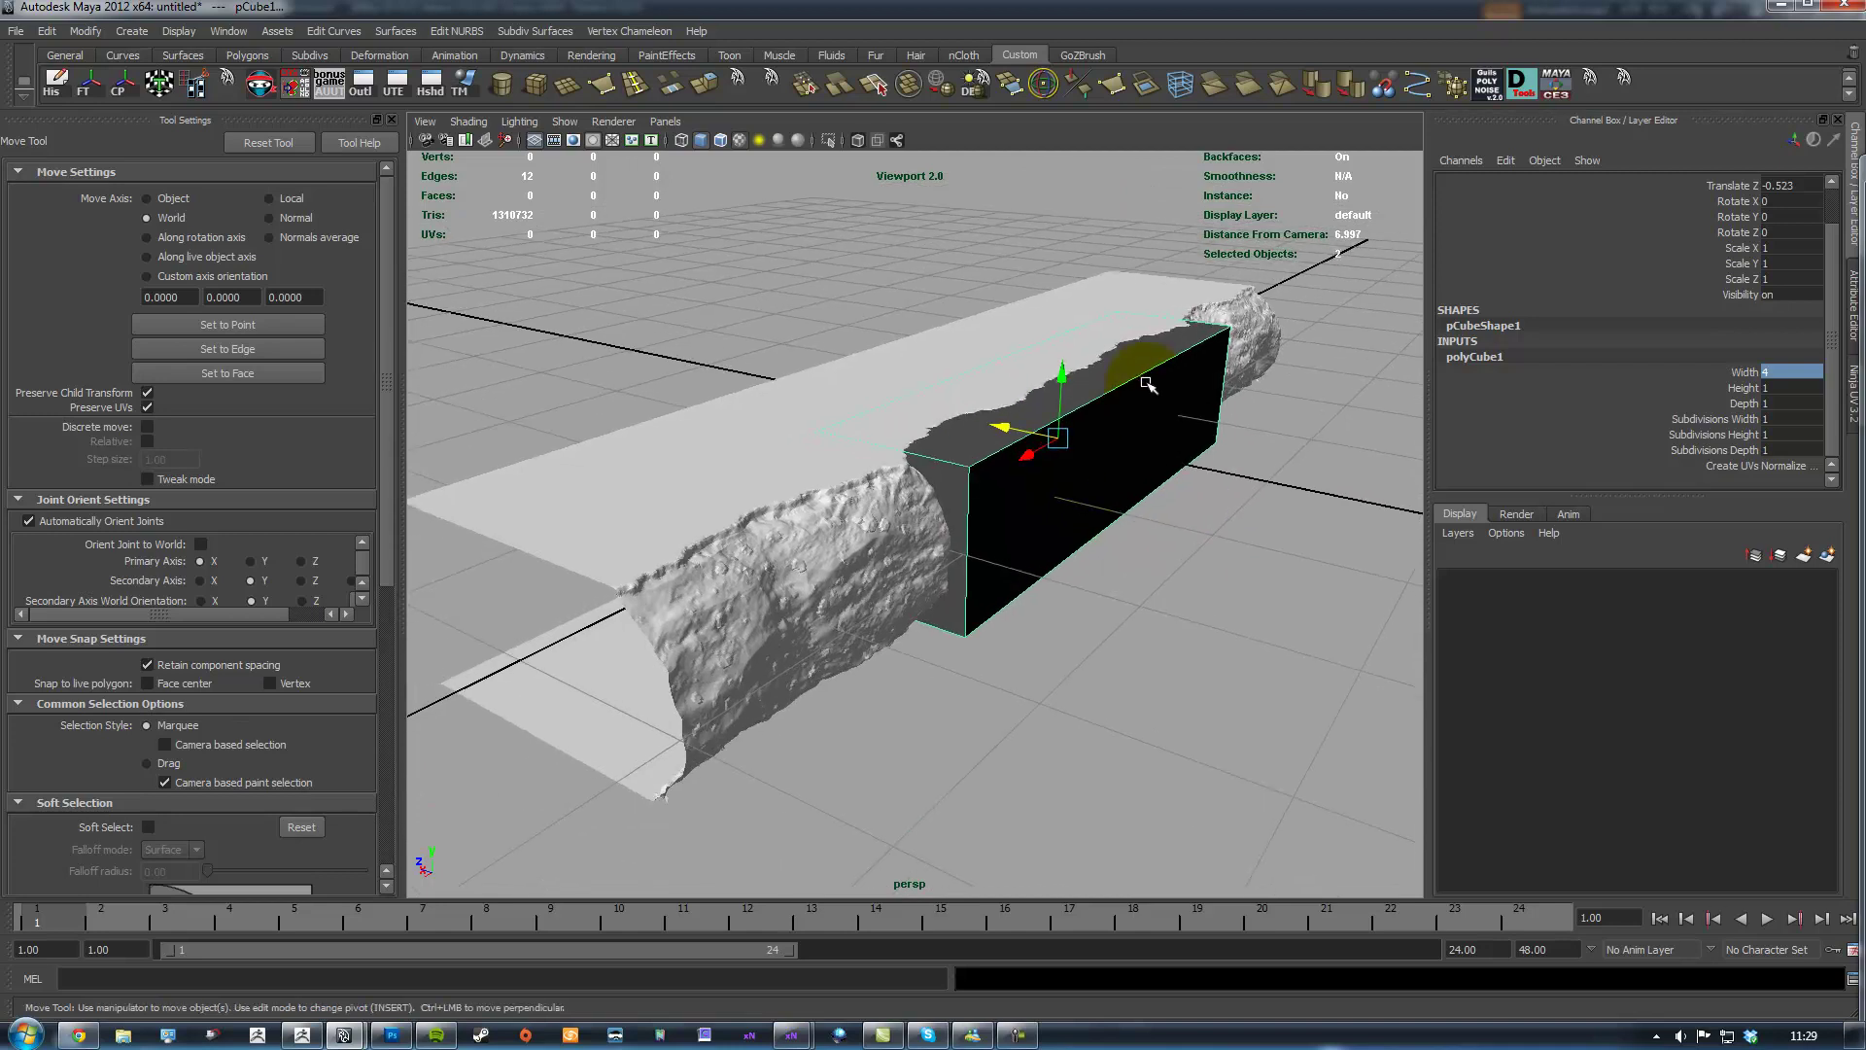
alt+drag(1064, 382, 1122, 391)
right_drag(1241, 396, 1246, 442)
alt+drag(1267, 429, 996, 432)
click(991, 420)
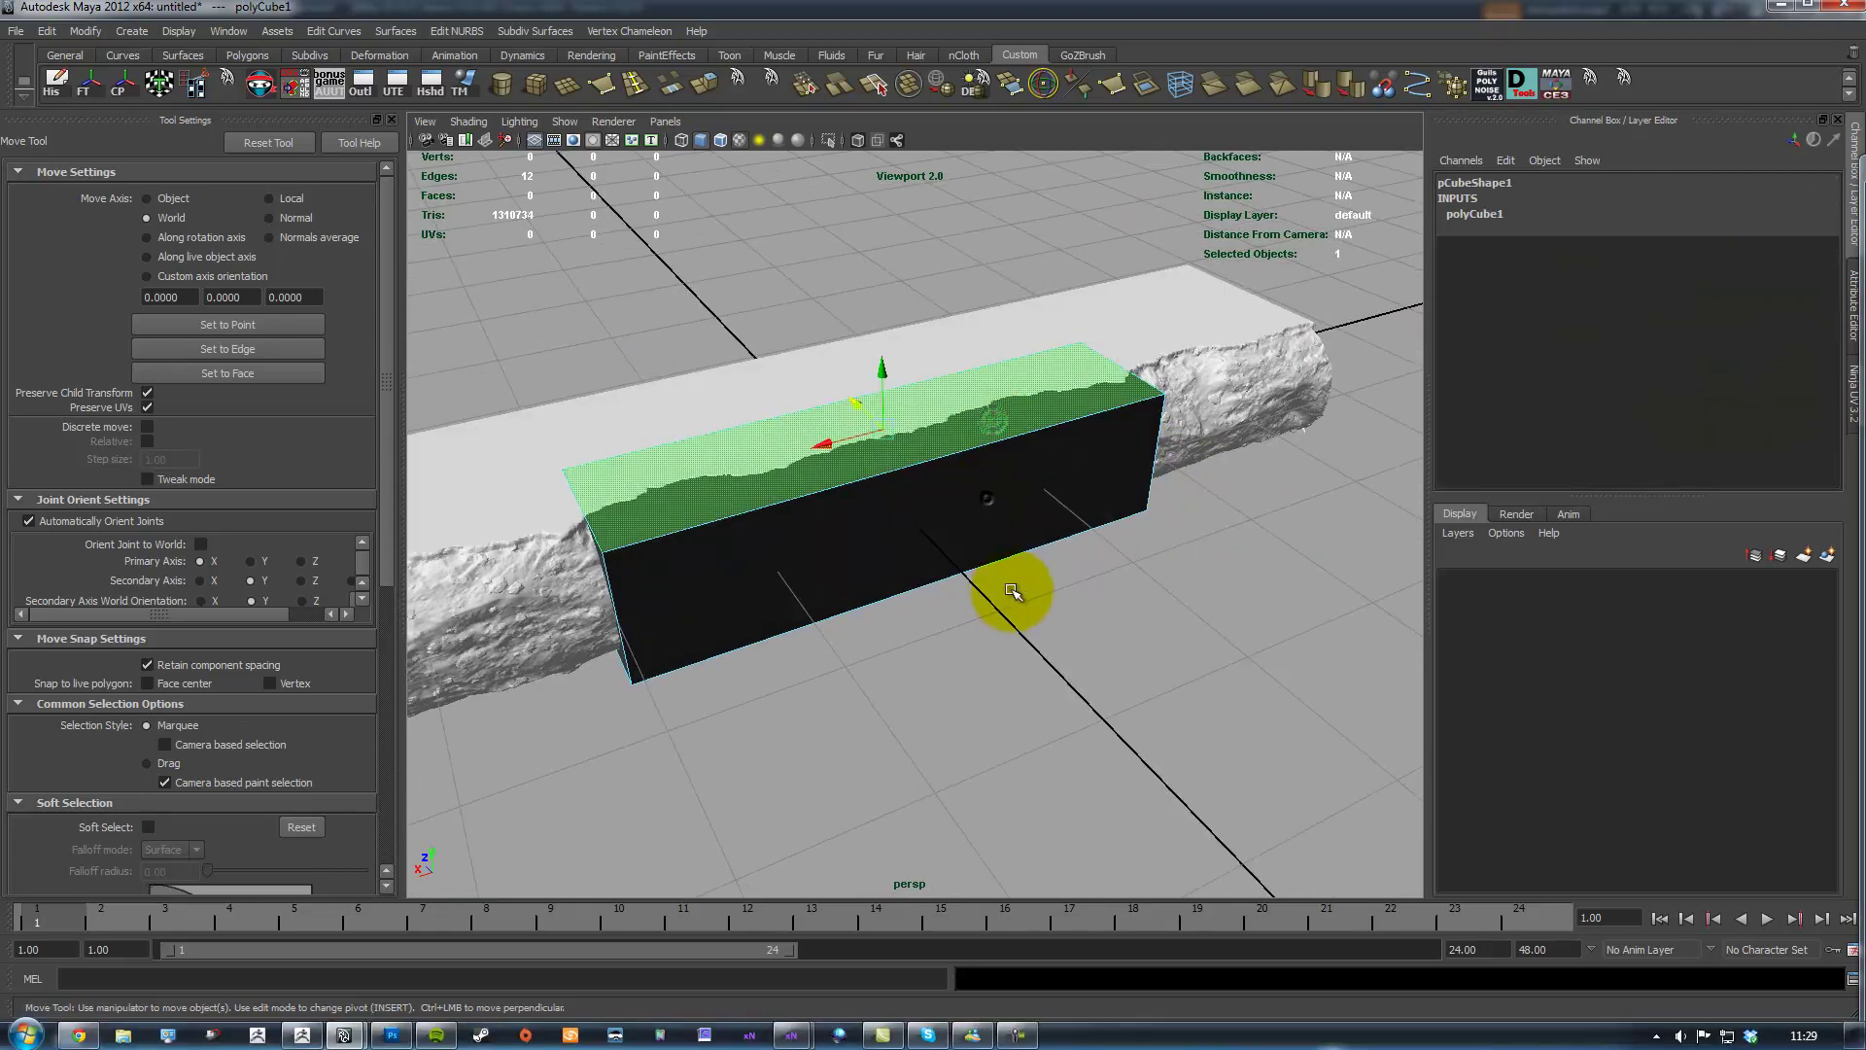
shift+click(1047, 537)
alt+drag(1047, 538, 1046, 467)
alt+drag(1029, 583, 982, 441)
shift+click(957, 404)
alt+drag(1179, 375, 1060, 603)
alt+right_drag(933, 469, 801, 428)
alt+drag(801, 427, 679, 405)
alt+drag(1303, 837, 832, 542)
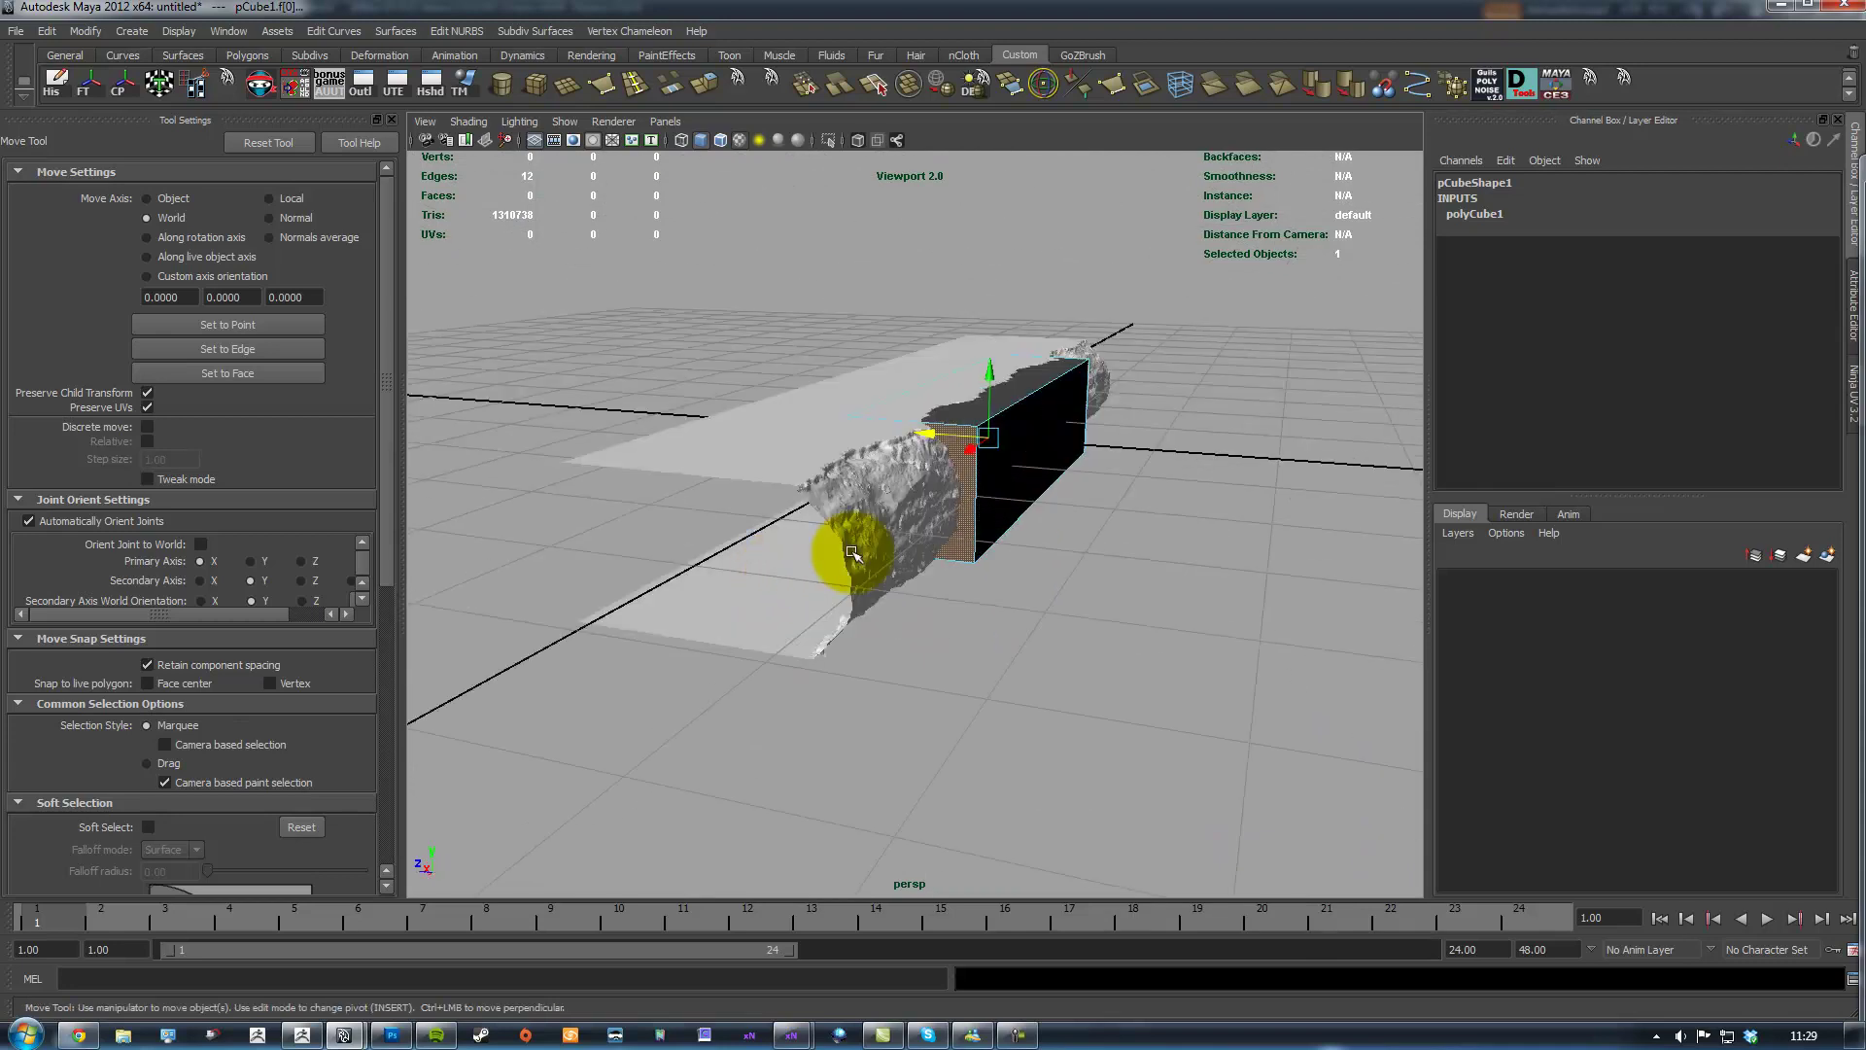
key(Delete)
Move the lower front edge of the low-poly strip inward along Z to about -0.75, following the sculpt's underside
alt+drag(1112, 496, 895, 458)
right_drag(935, 451, 1039, 466)
alt+drag(1040, 467, 1062, 482)
right_drag(1032, 452, 1032, 427)
click(1034, 440)
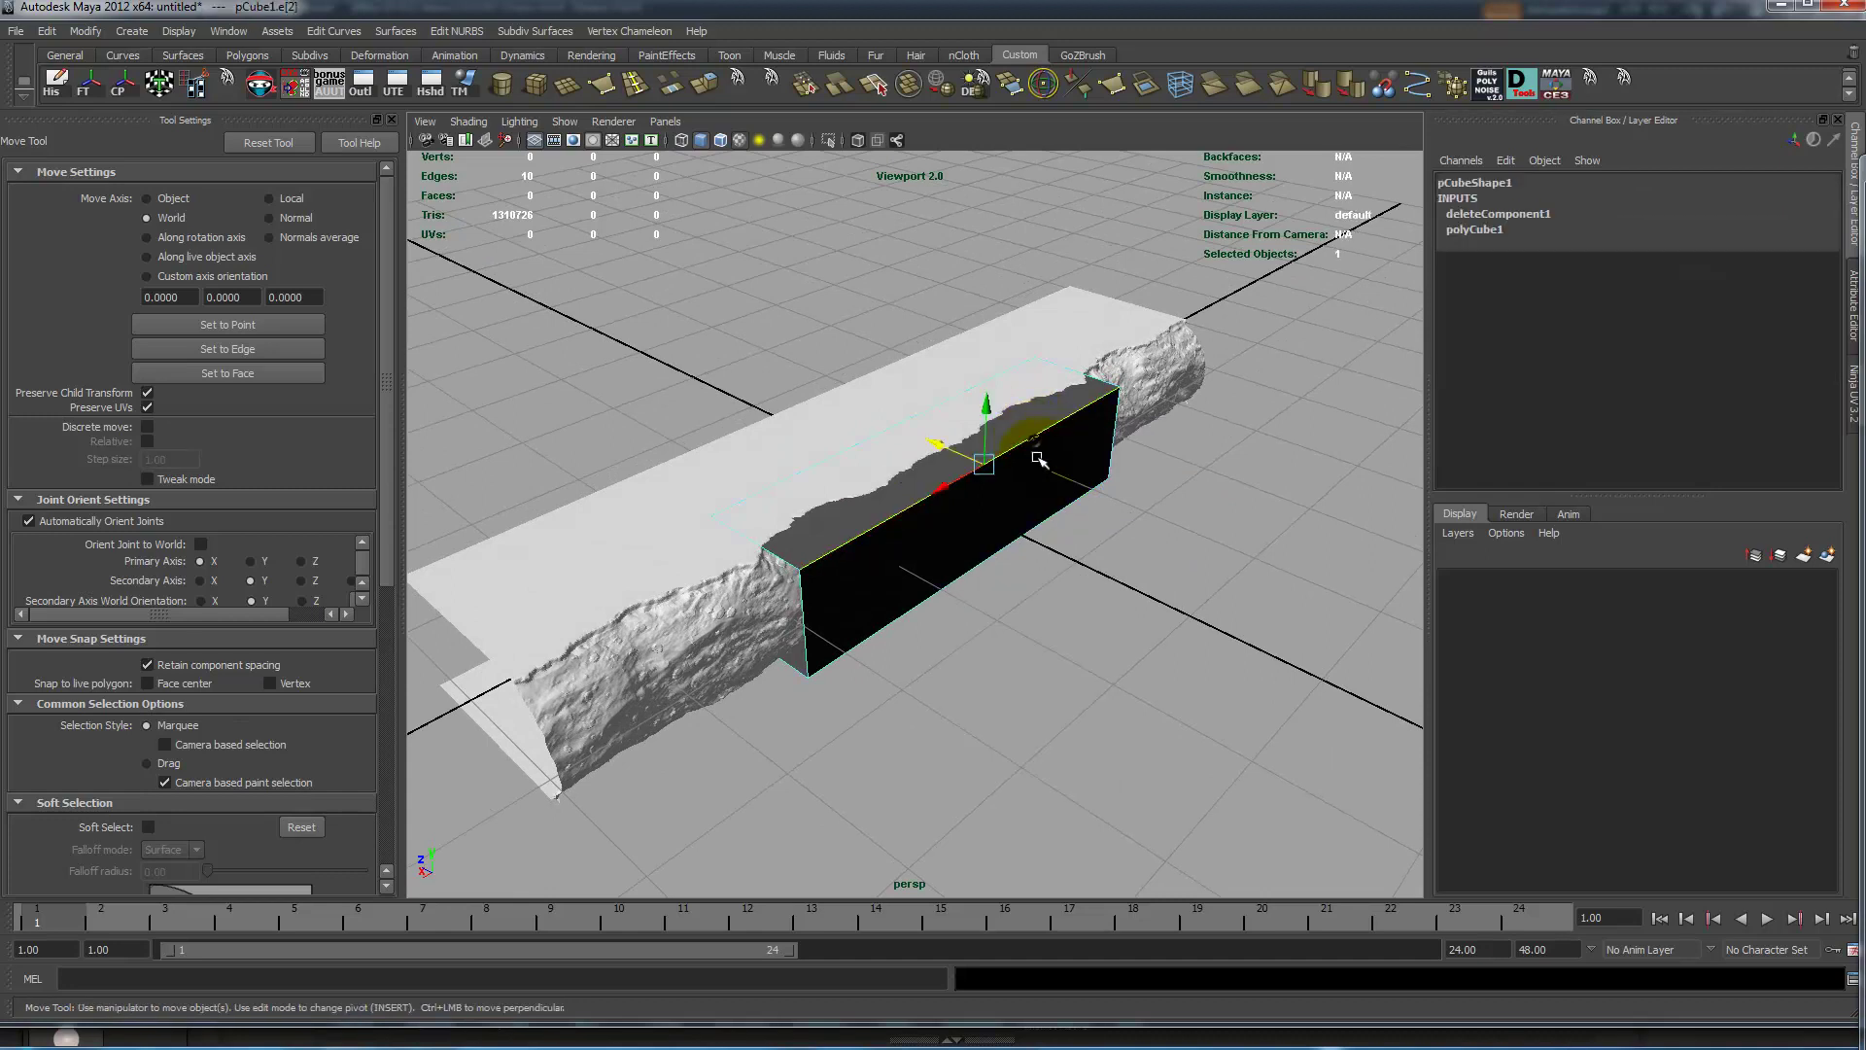
shift+click(1045, 517)
alt+drag(908, 515, 1011, 483)
alt+drag(1004, 548, 875, 456)
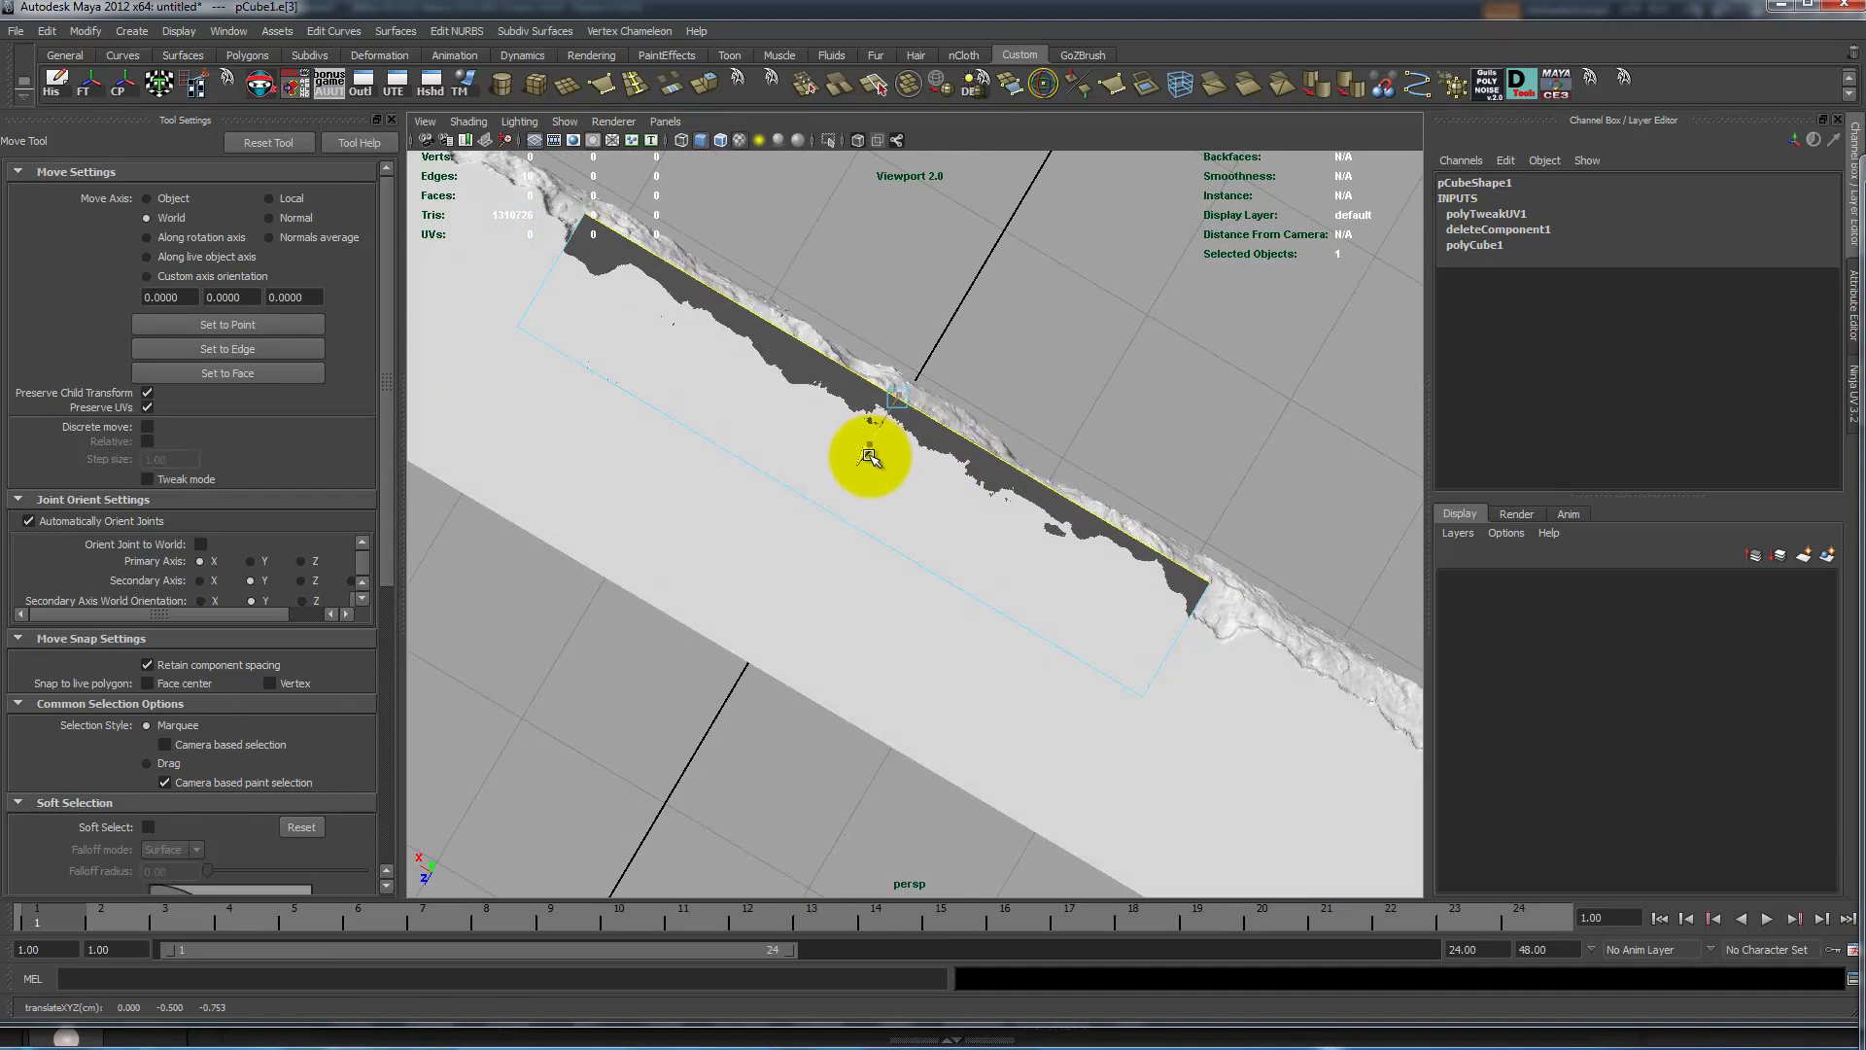
alt+middle_drag(1088, 486, 894, 471)
alt+right_drag(894, 471, 1227, 667)
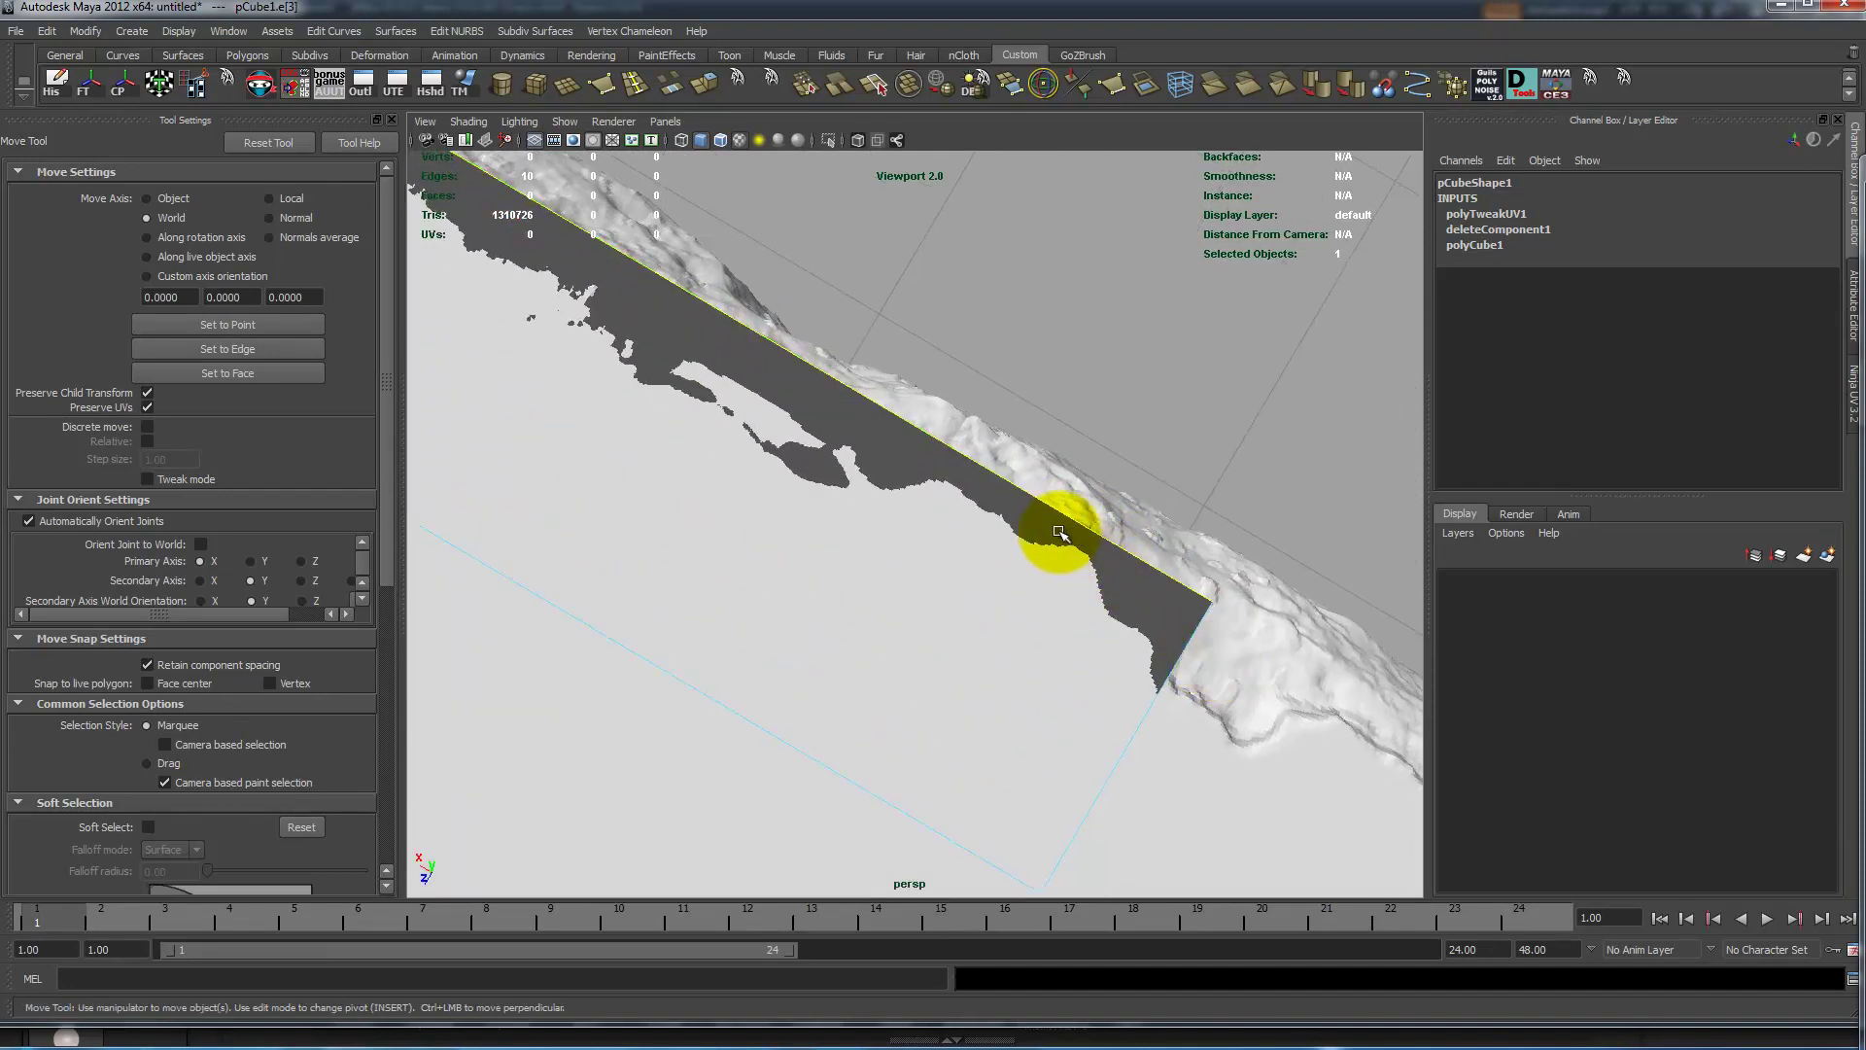
Fit the low-poly strip's upper front edge along Z to the sculpt's upper broken edge
alt+drag(1067, 539, 993, 609)
alt+right_drag(1016, 507, 1009, 505)
alt+middle_drag(1009, 506, 1059, 609)
alt+right_drag(1058, 609, 878, 475)
drag(762, 292, 1134, 592)
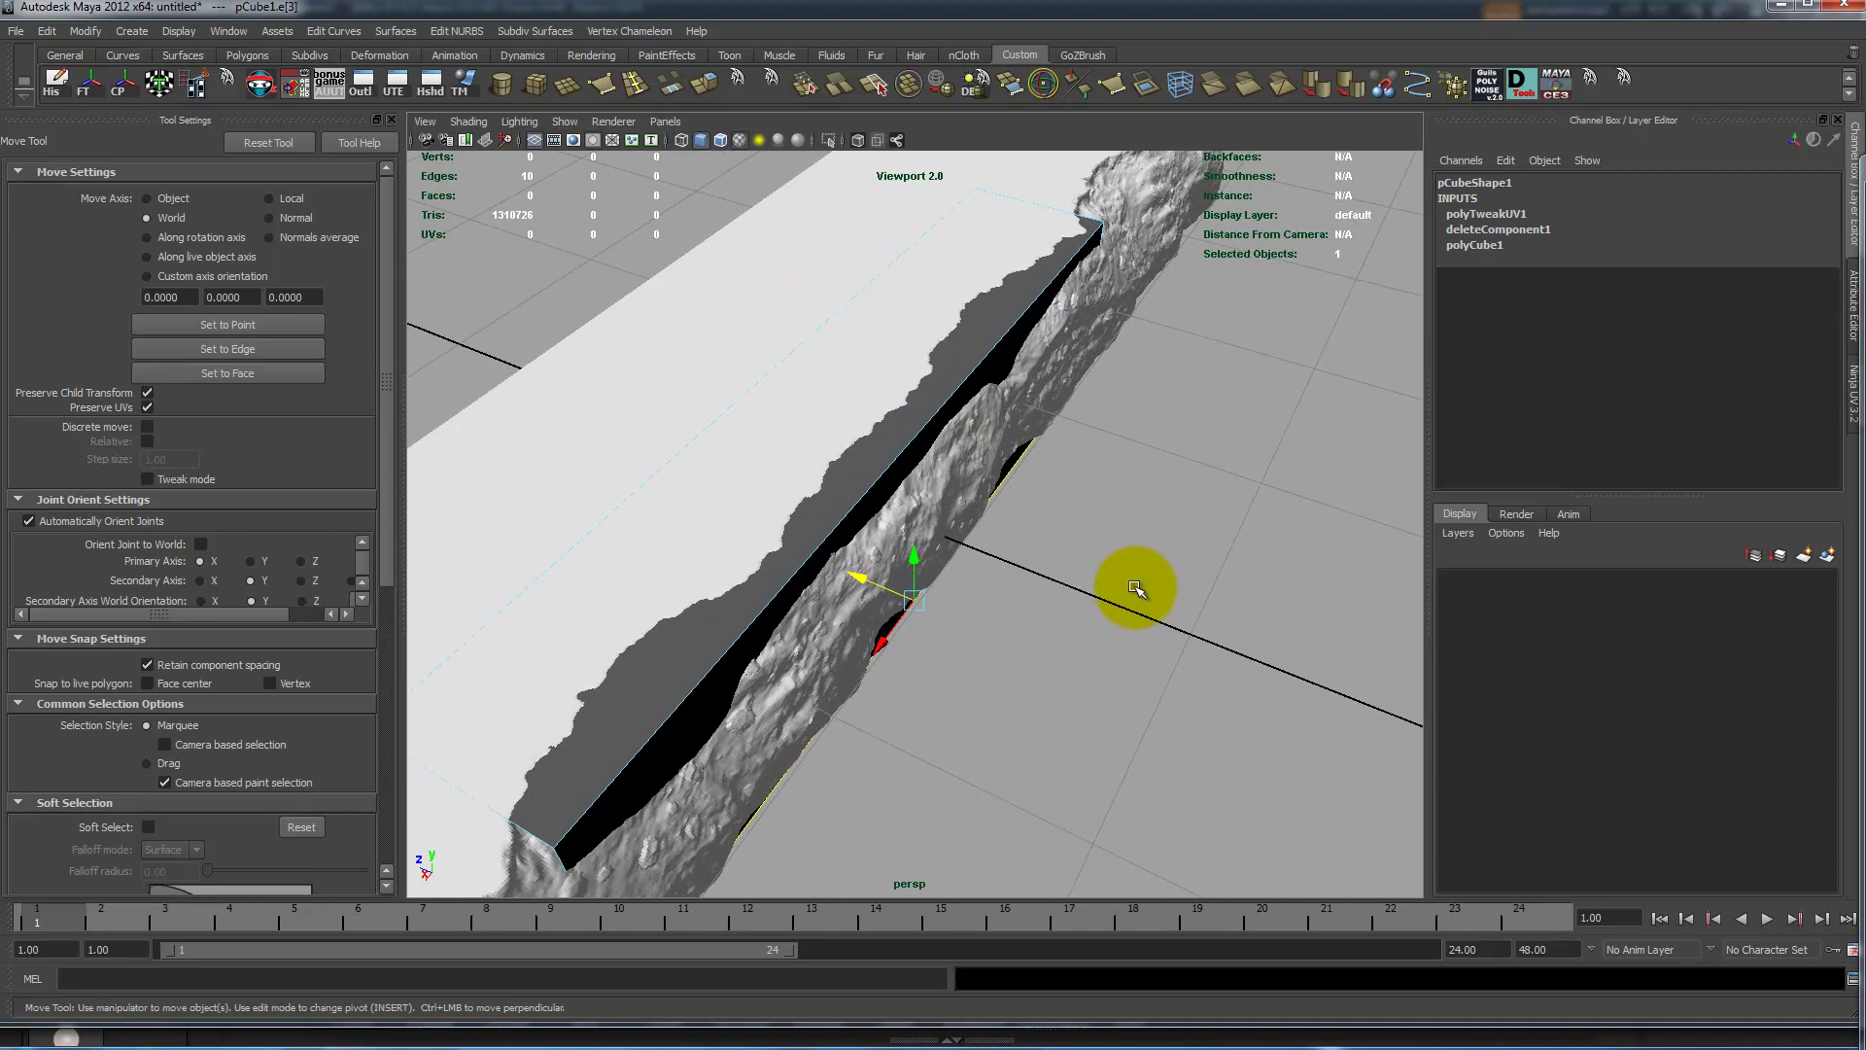
click(1009, 330)
alt+middle_drag(1018, 394, 1043, 377)
alt+drag(875, 396, 933, 443)
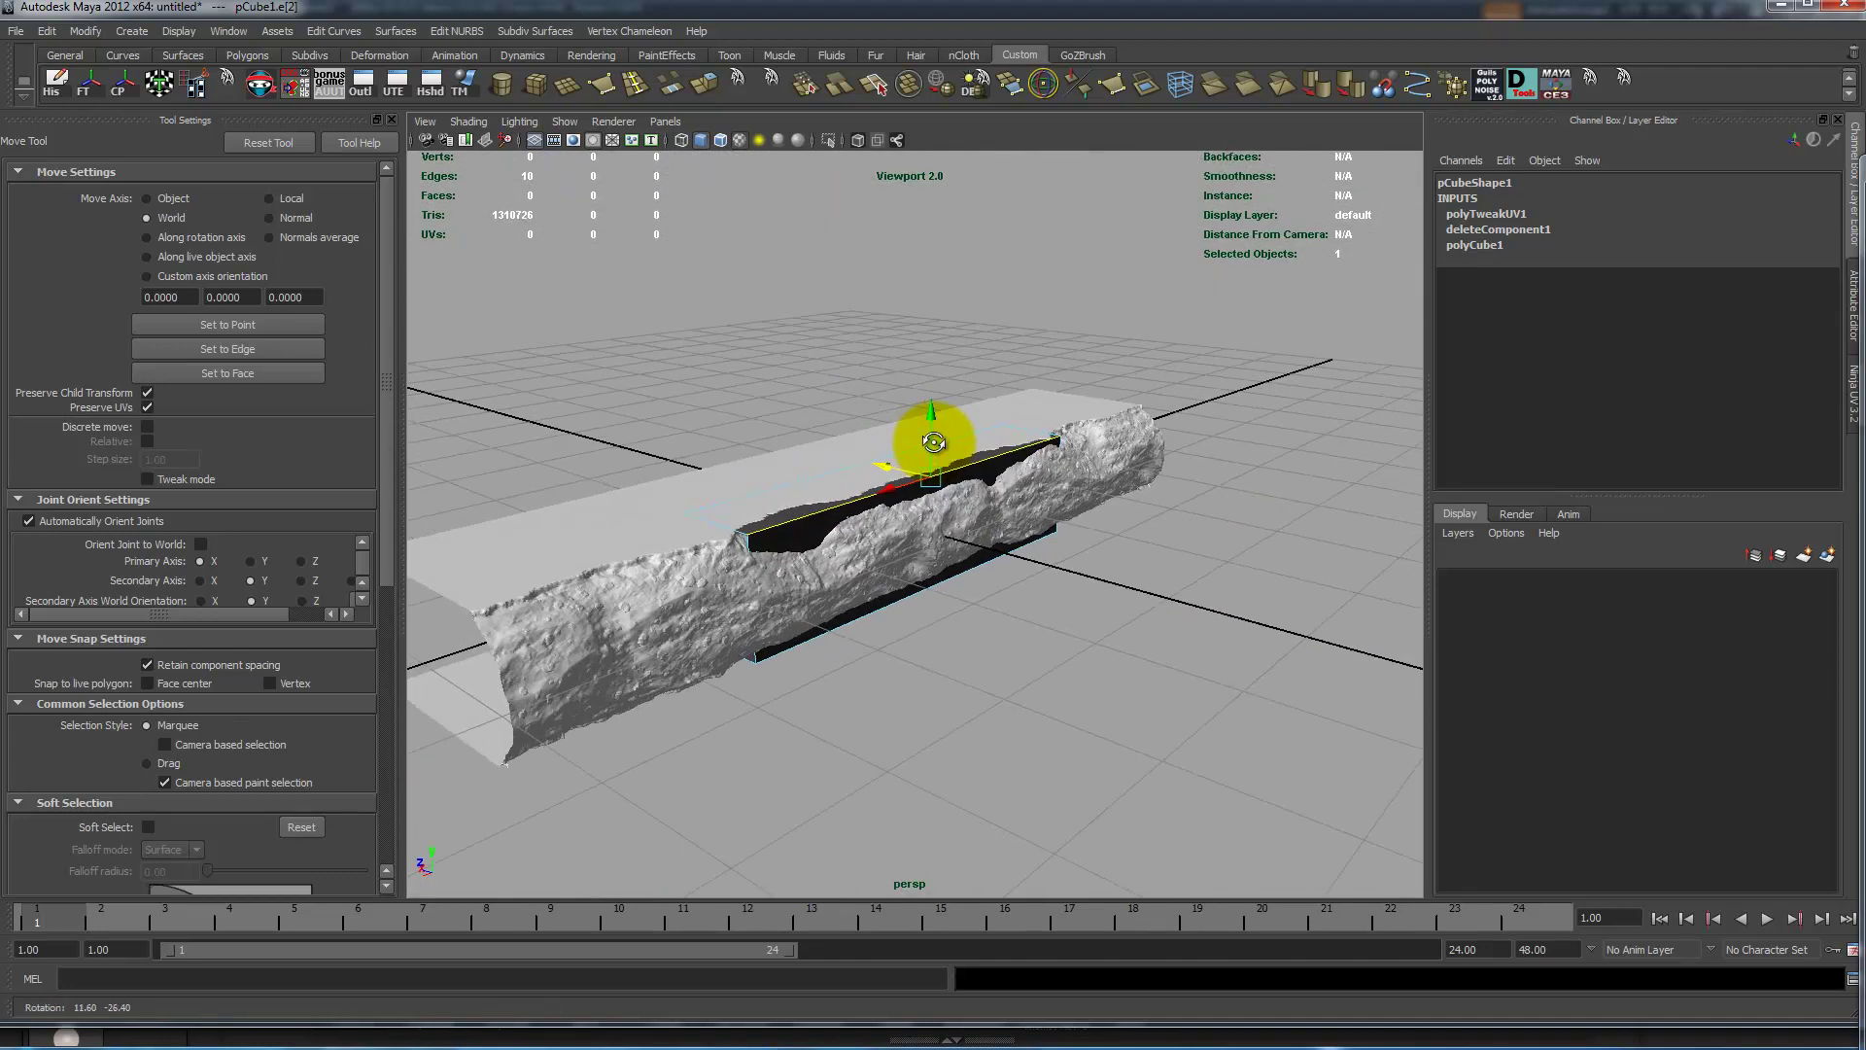
Split the front face lengthwise with an edge loop, pull the loop out along Z to about -0.96, and return to object mode
click(1064, 445)
ctrl+right_drag(1238, 374, 1286, 443)
alt+drag(1292, 458, 976, 466)
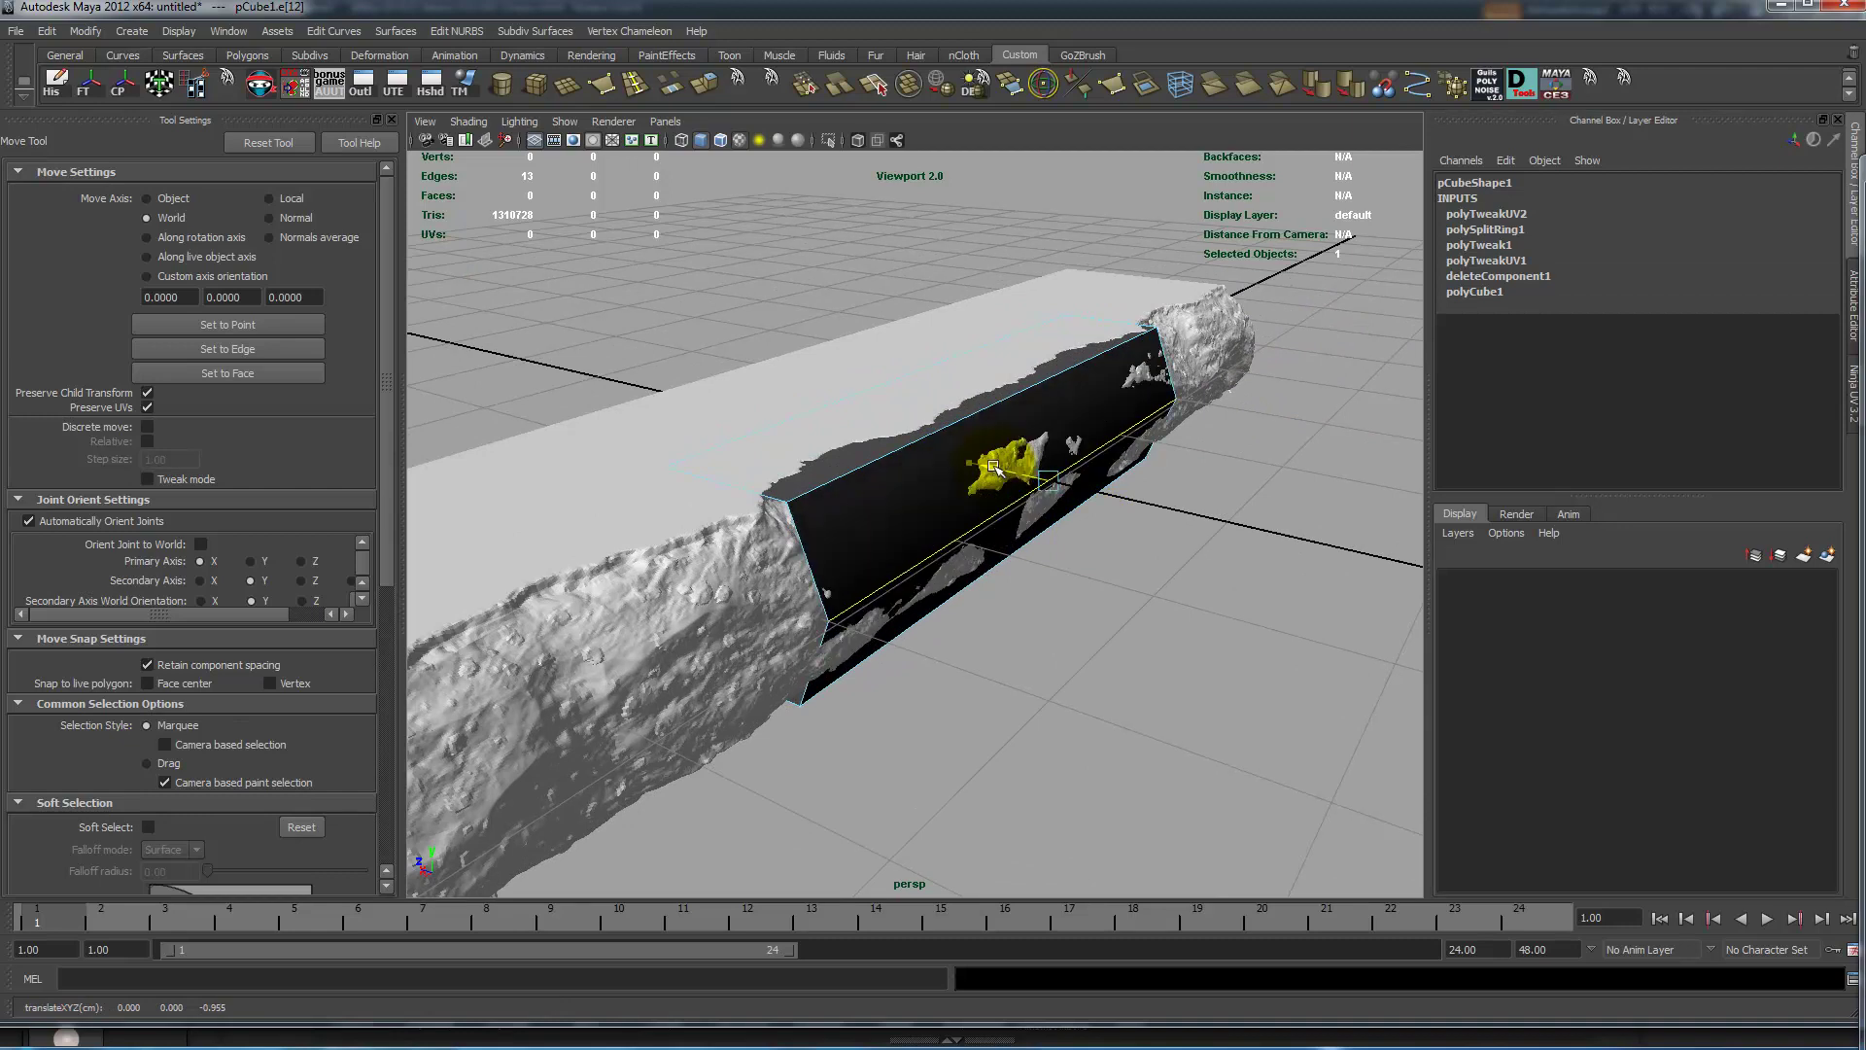
alt+drag(988, 466, 1229, 534)
alt+right_drag(1229, 533, 981, 437)
alt+drag(982, 437, 1017, 531)
alt+right_drag(1017, 531, 977, 464)
alt+drag(977, 464, 882, 456)
key(F8)
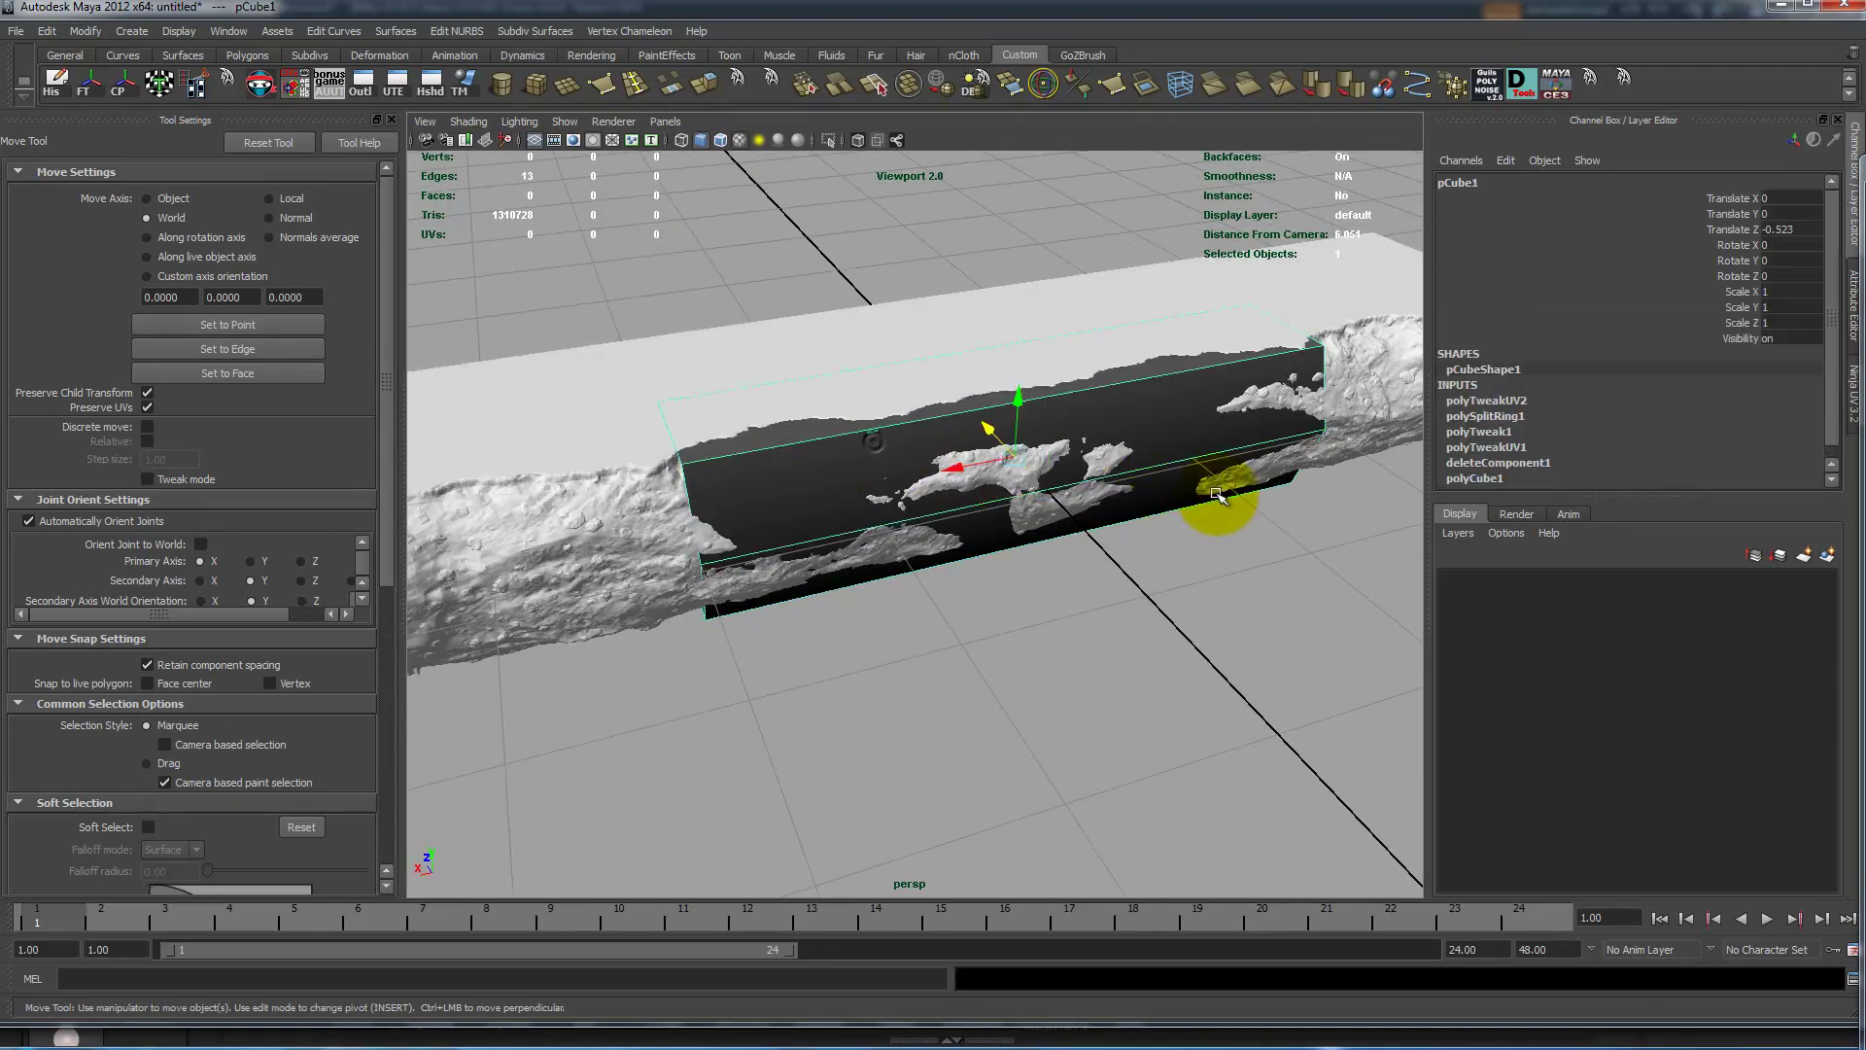
Show all four views, replace the top view with the UV Texture Editor, and frame the strip's UVs in it
alt+right_drag(1254, 502, 908, 443)
alt+drag(906, 443, 1186, 471)
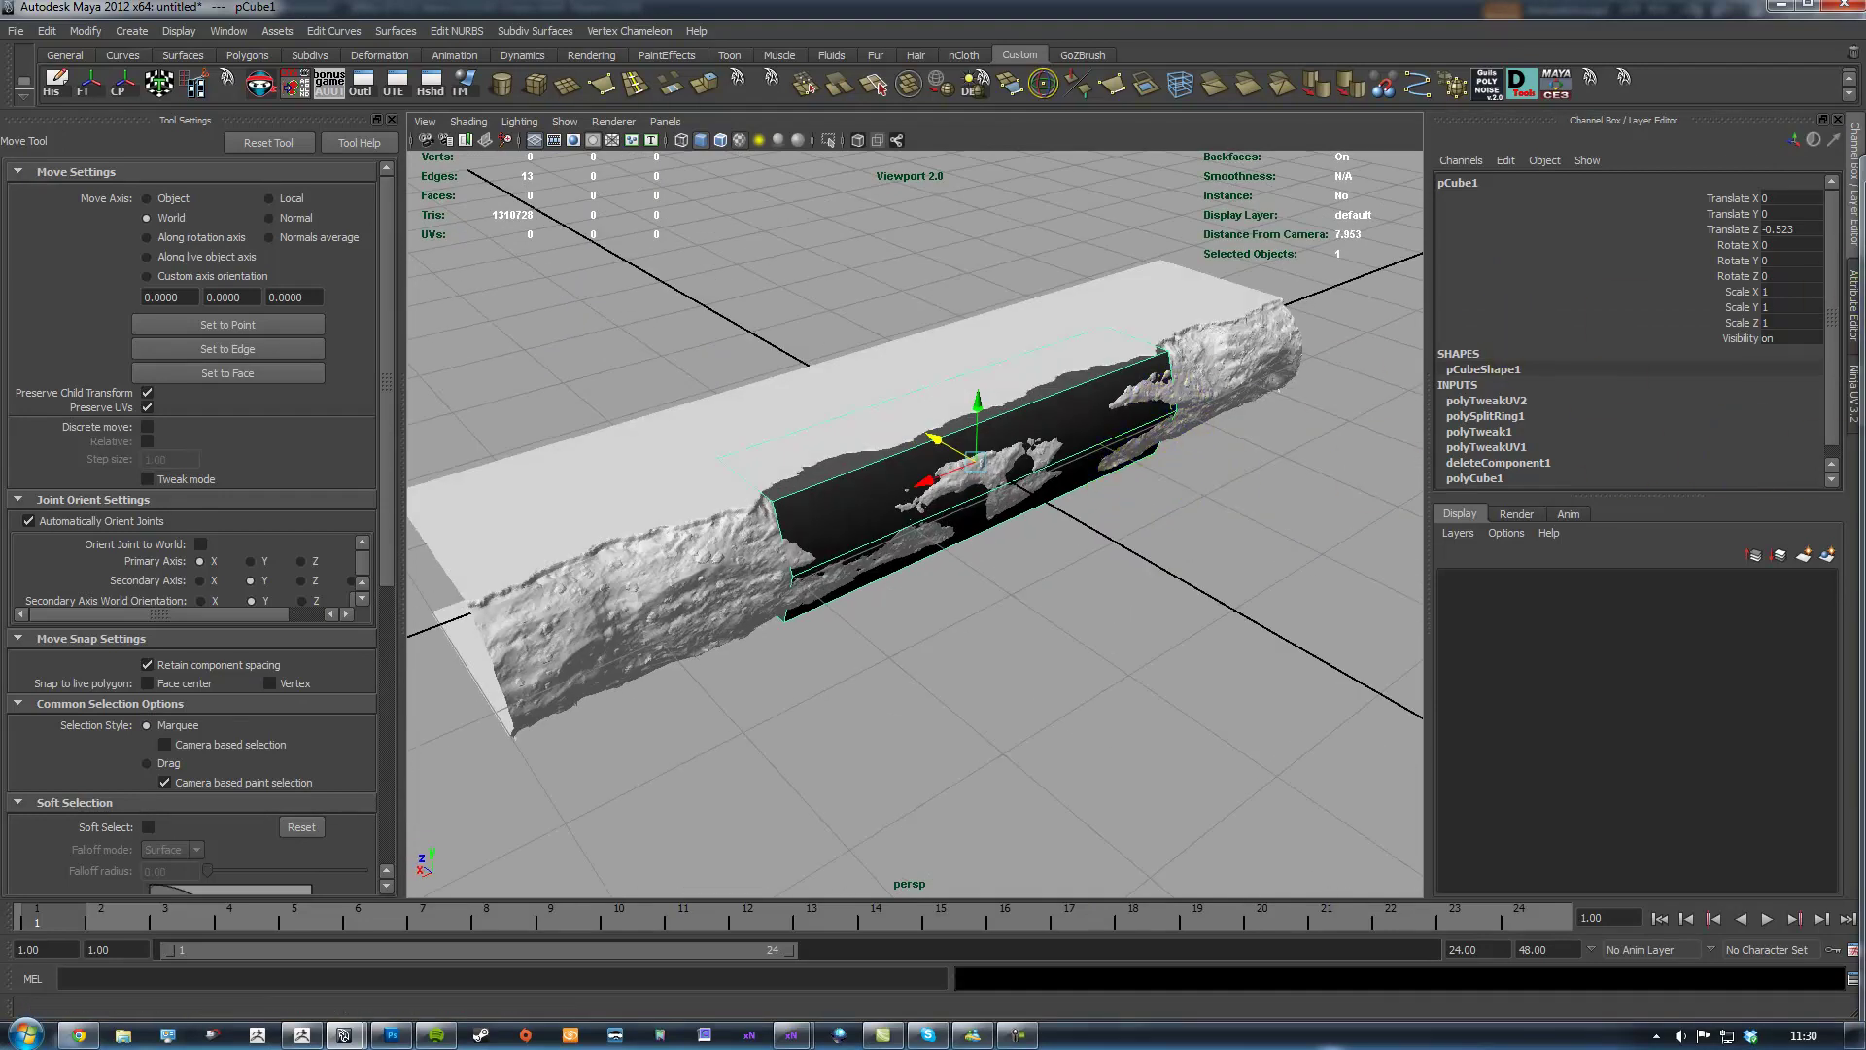
alt+drag(1208, 450, 1244, 469)
key(space)
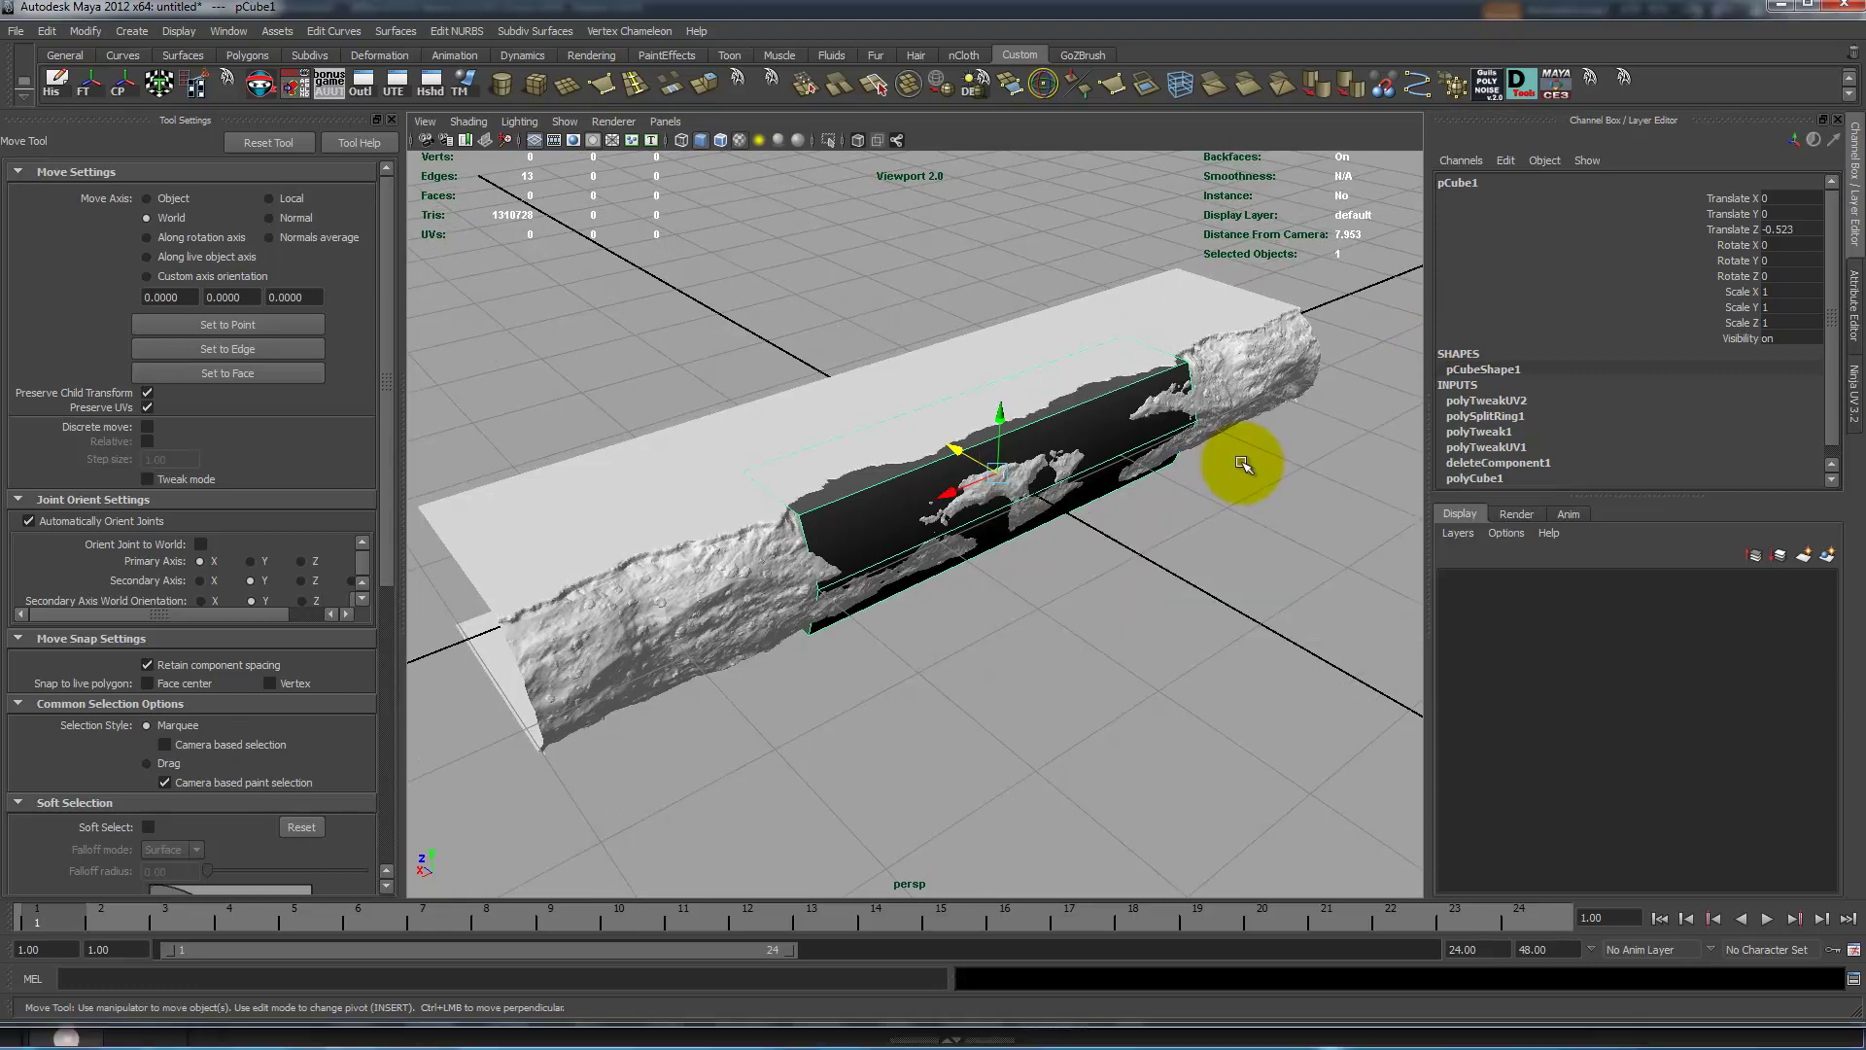
click(613, 121)
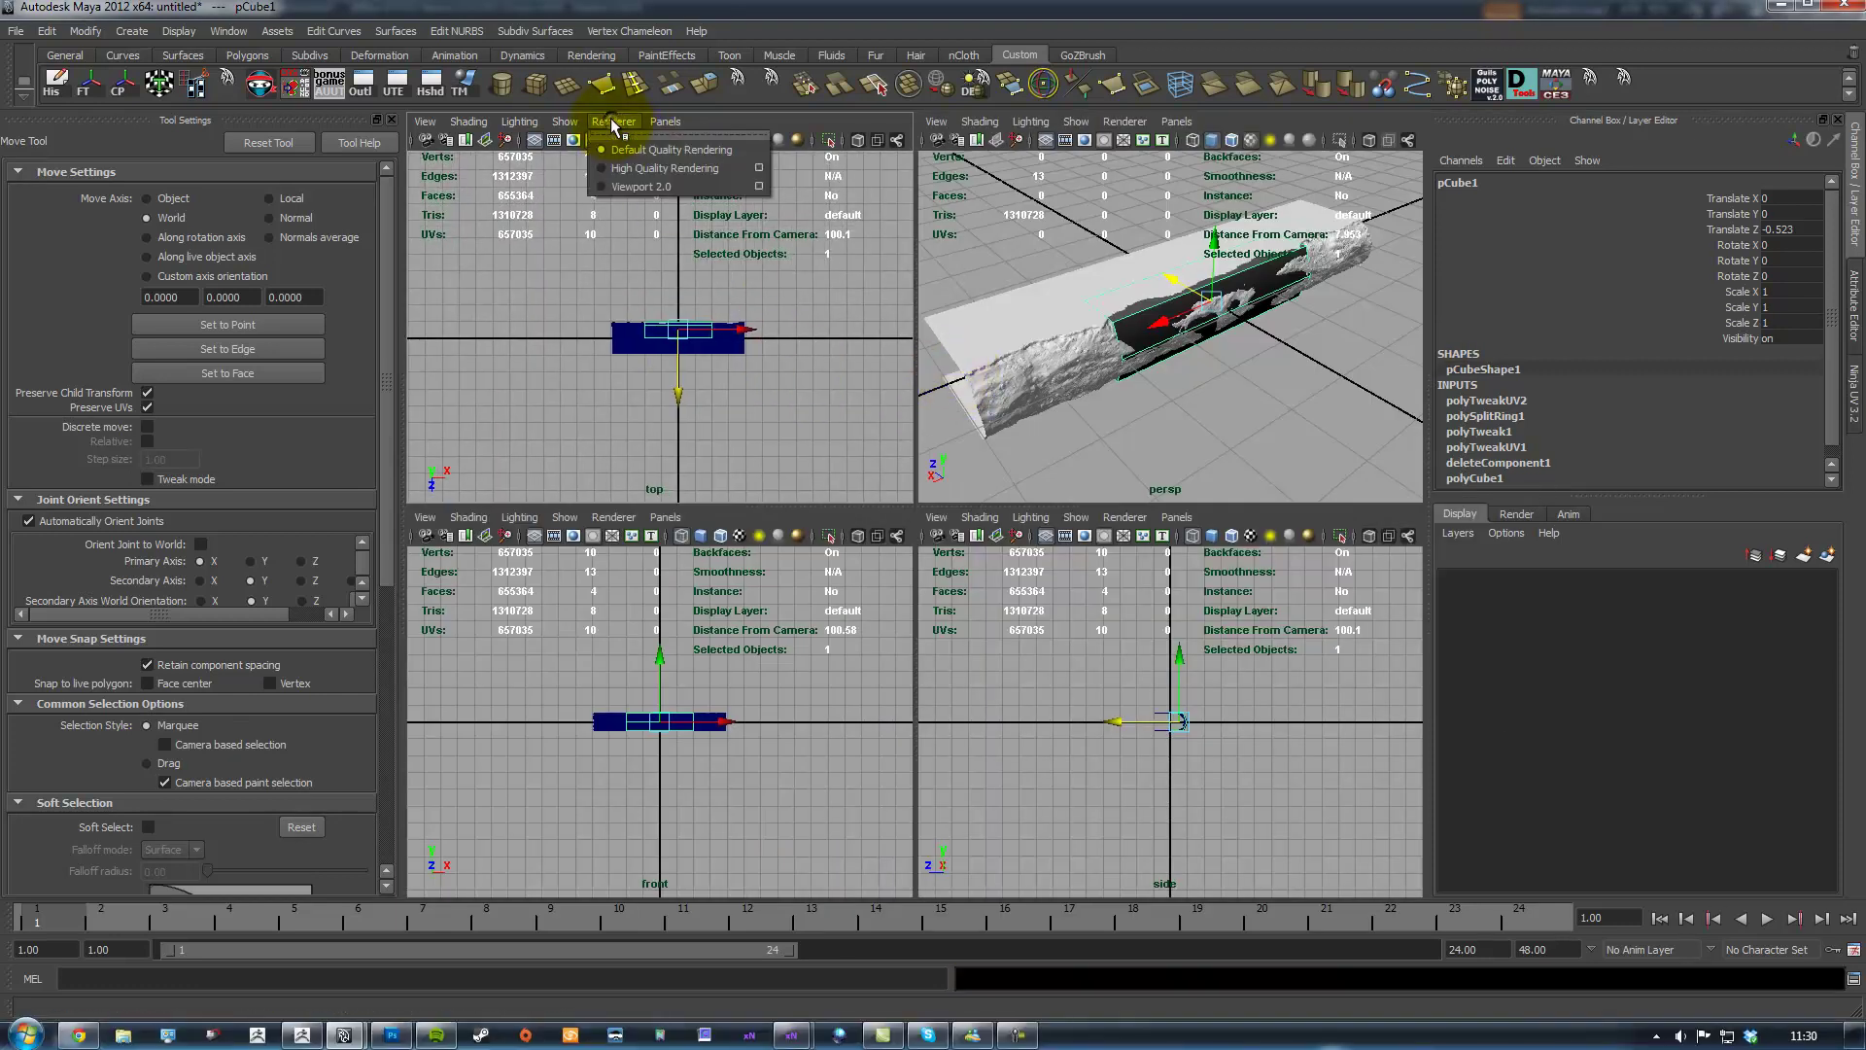
click(665, 121)
mouse_move(705, 215)
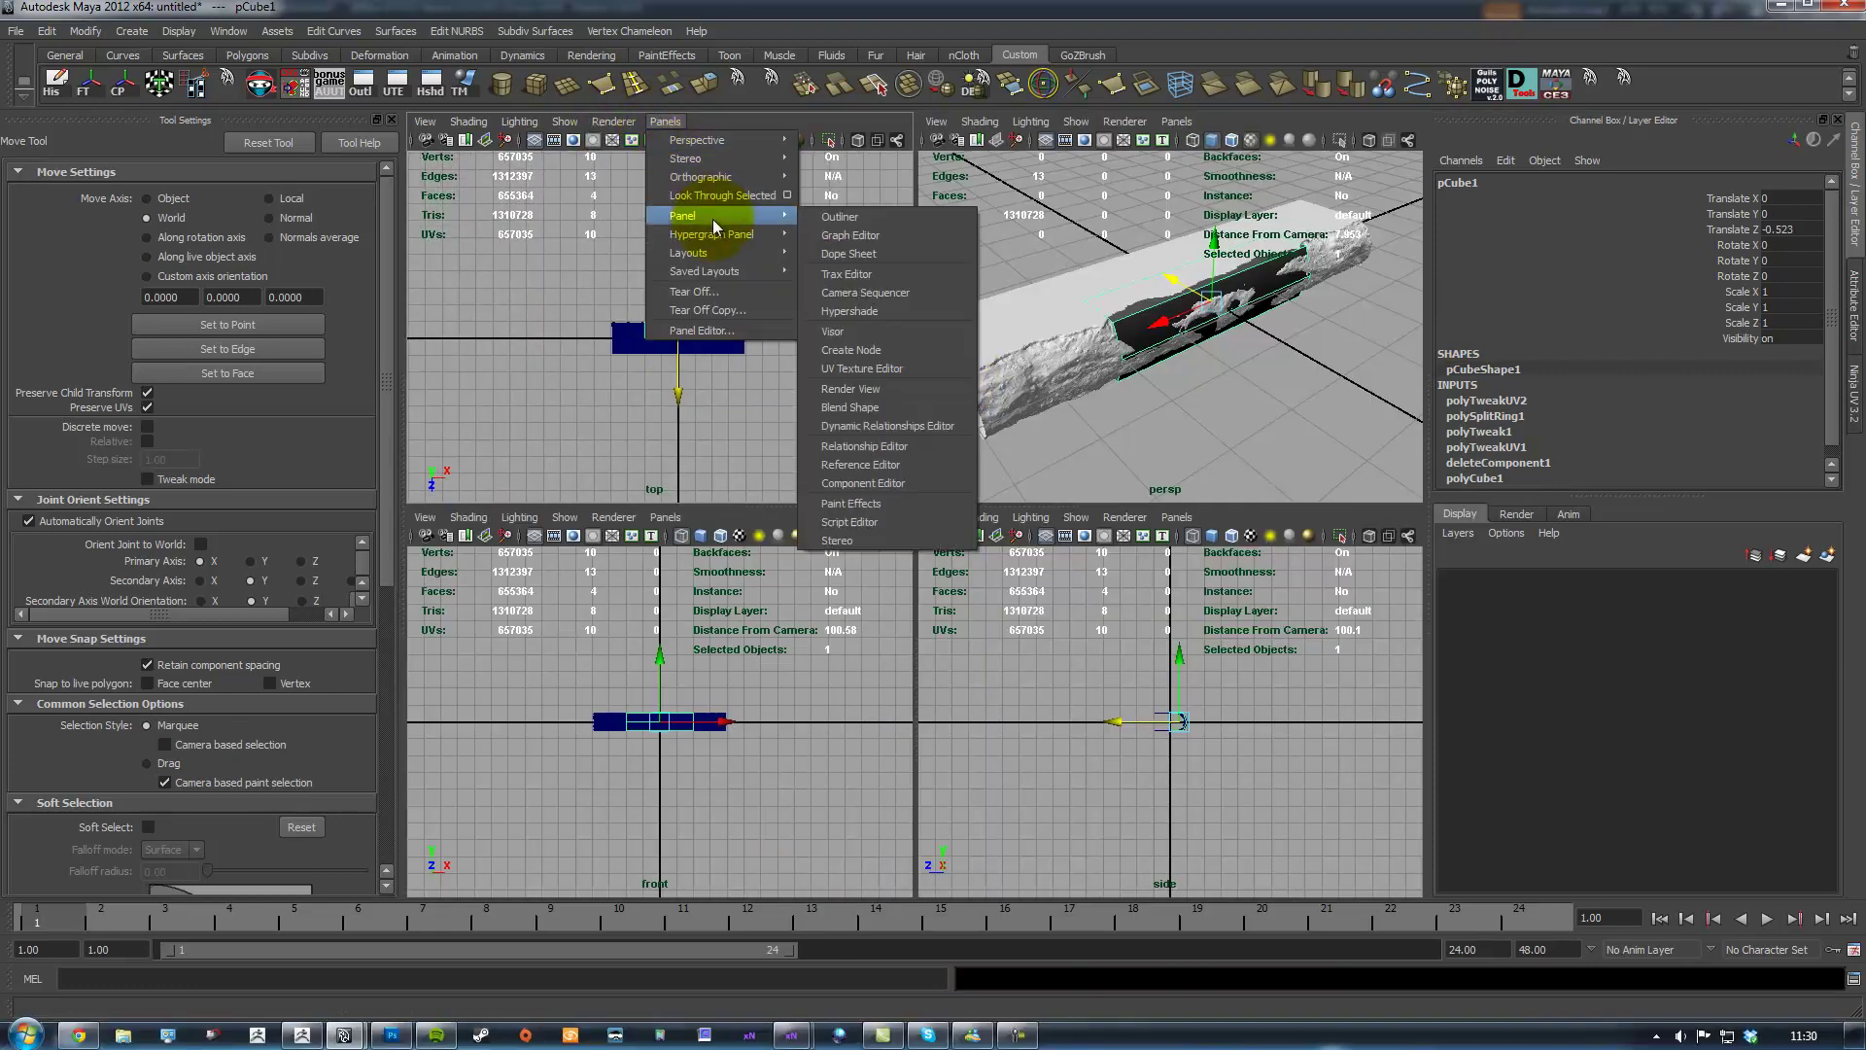
click(863, 368)
alt+middle_drag(609, 291, 642, 301)
alt+right_drag(641, 301, 1006, 432)
alt+middle_drag(674, 316, 752, 287)
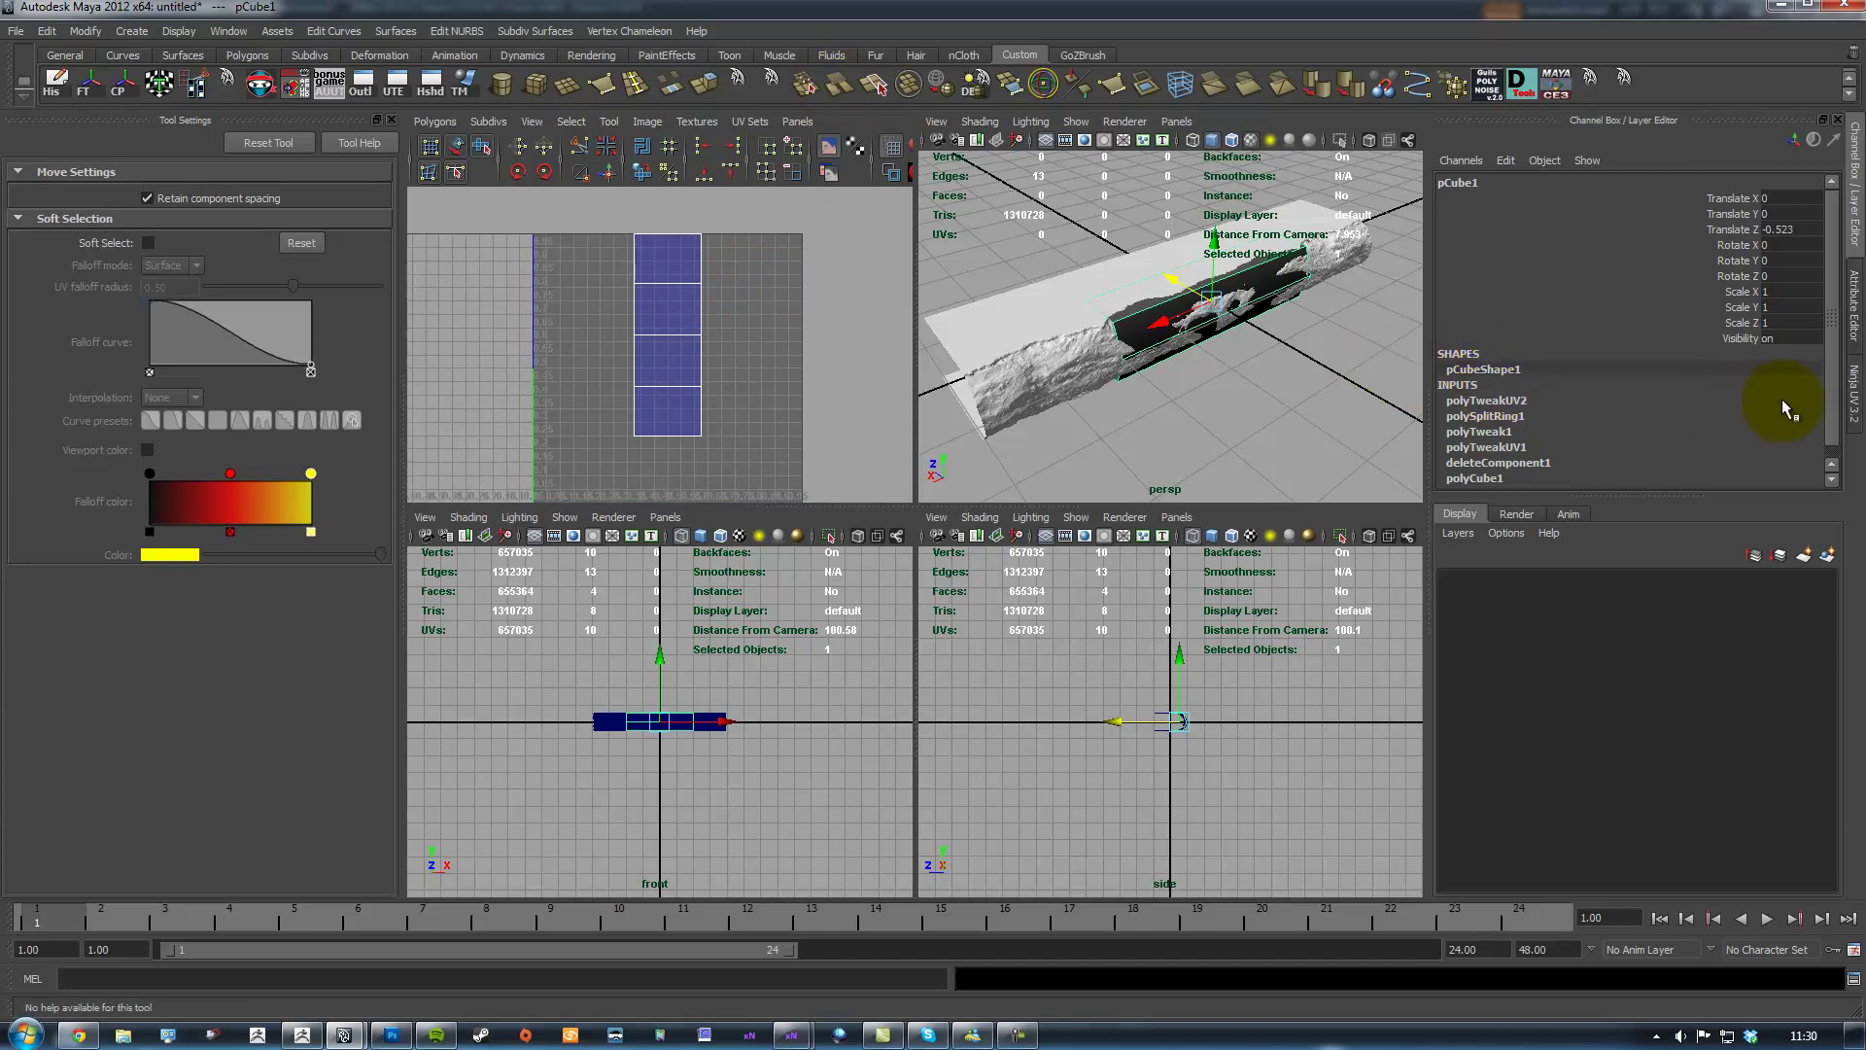
Open the Ninja UV tools and collapse the Cut Edges section to reach the mapping options
click(1857, 392)
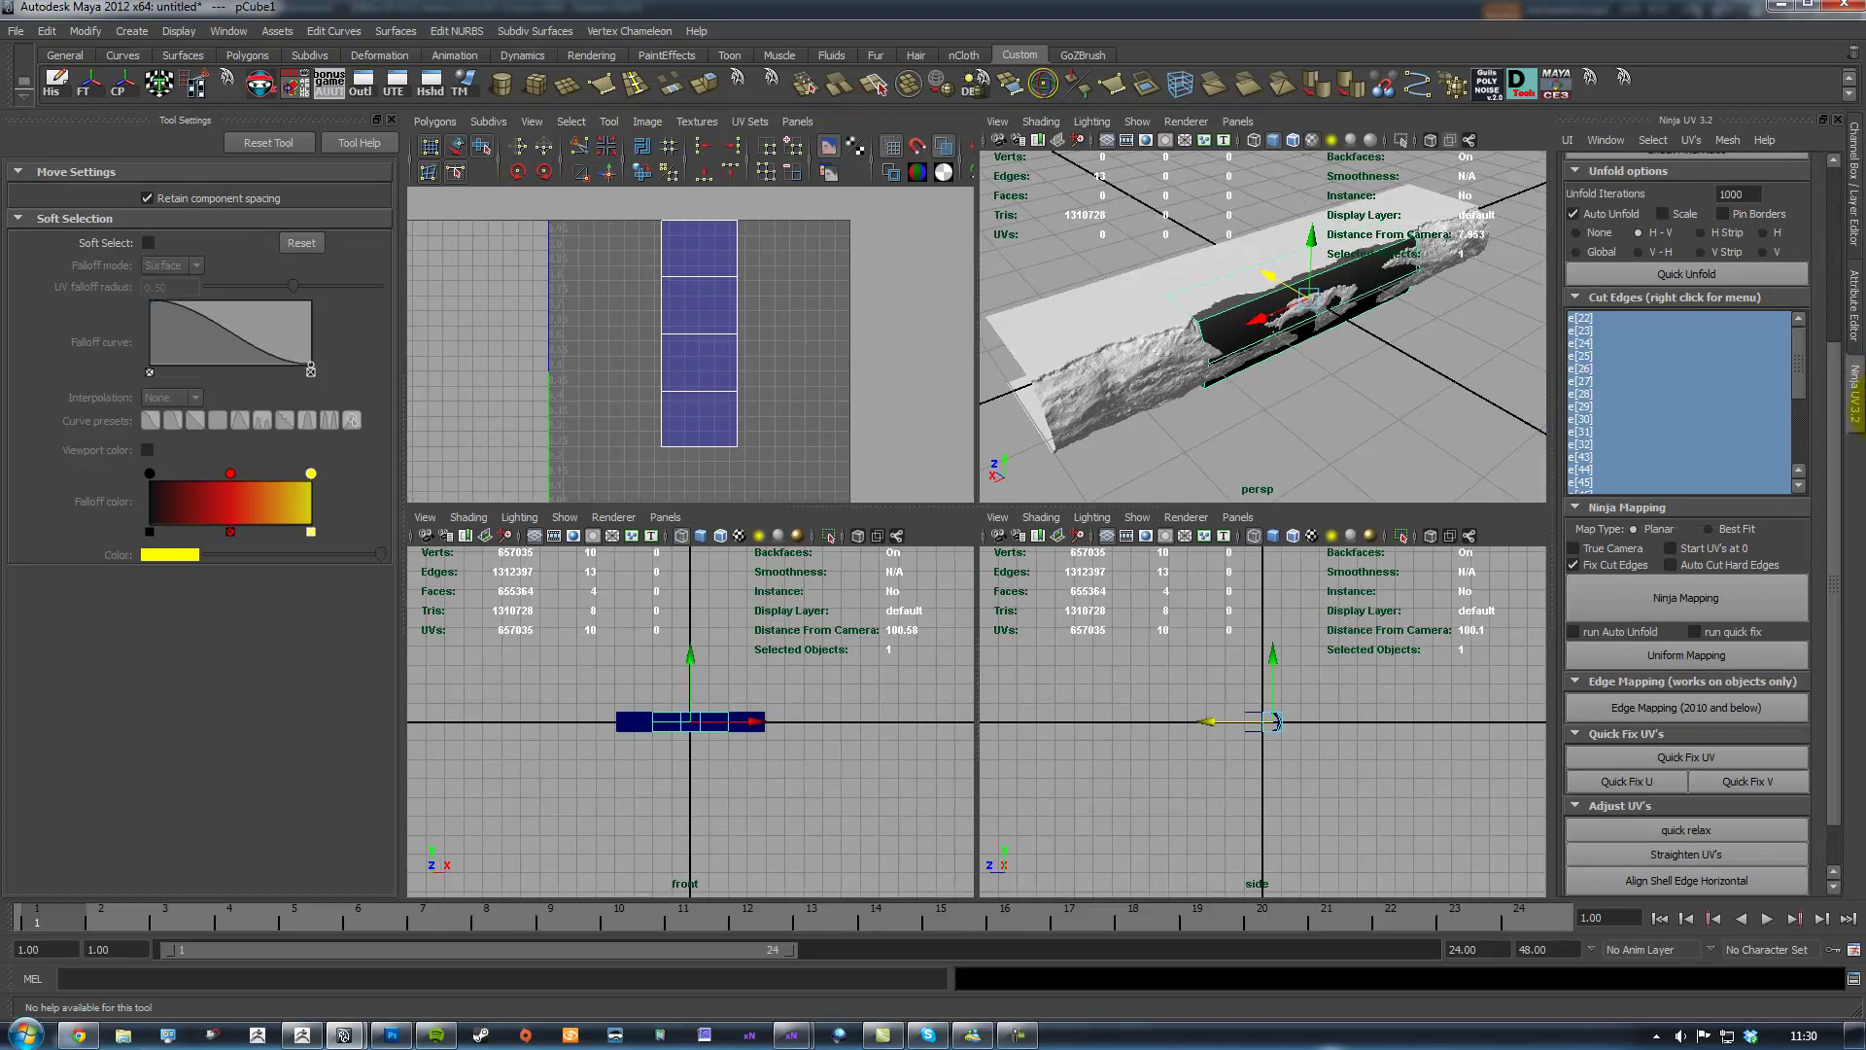
click(1761, 297)
scroll(1739, 366, up, 3)
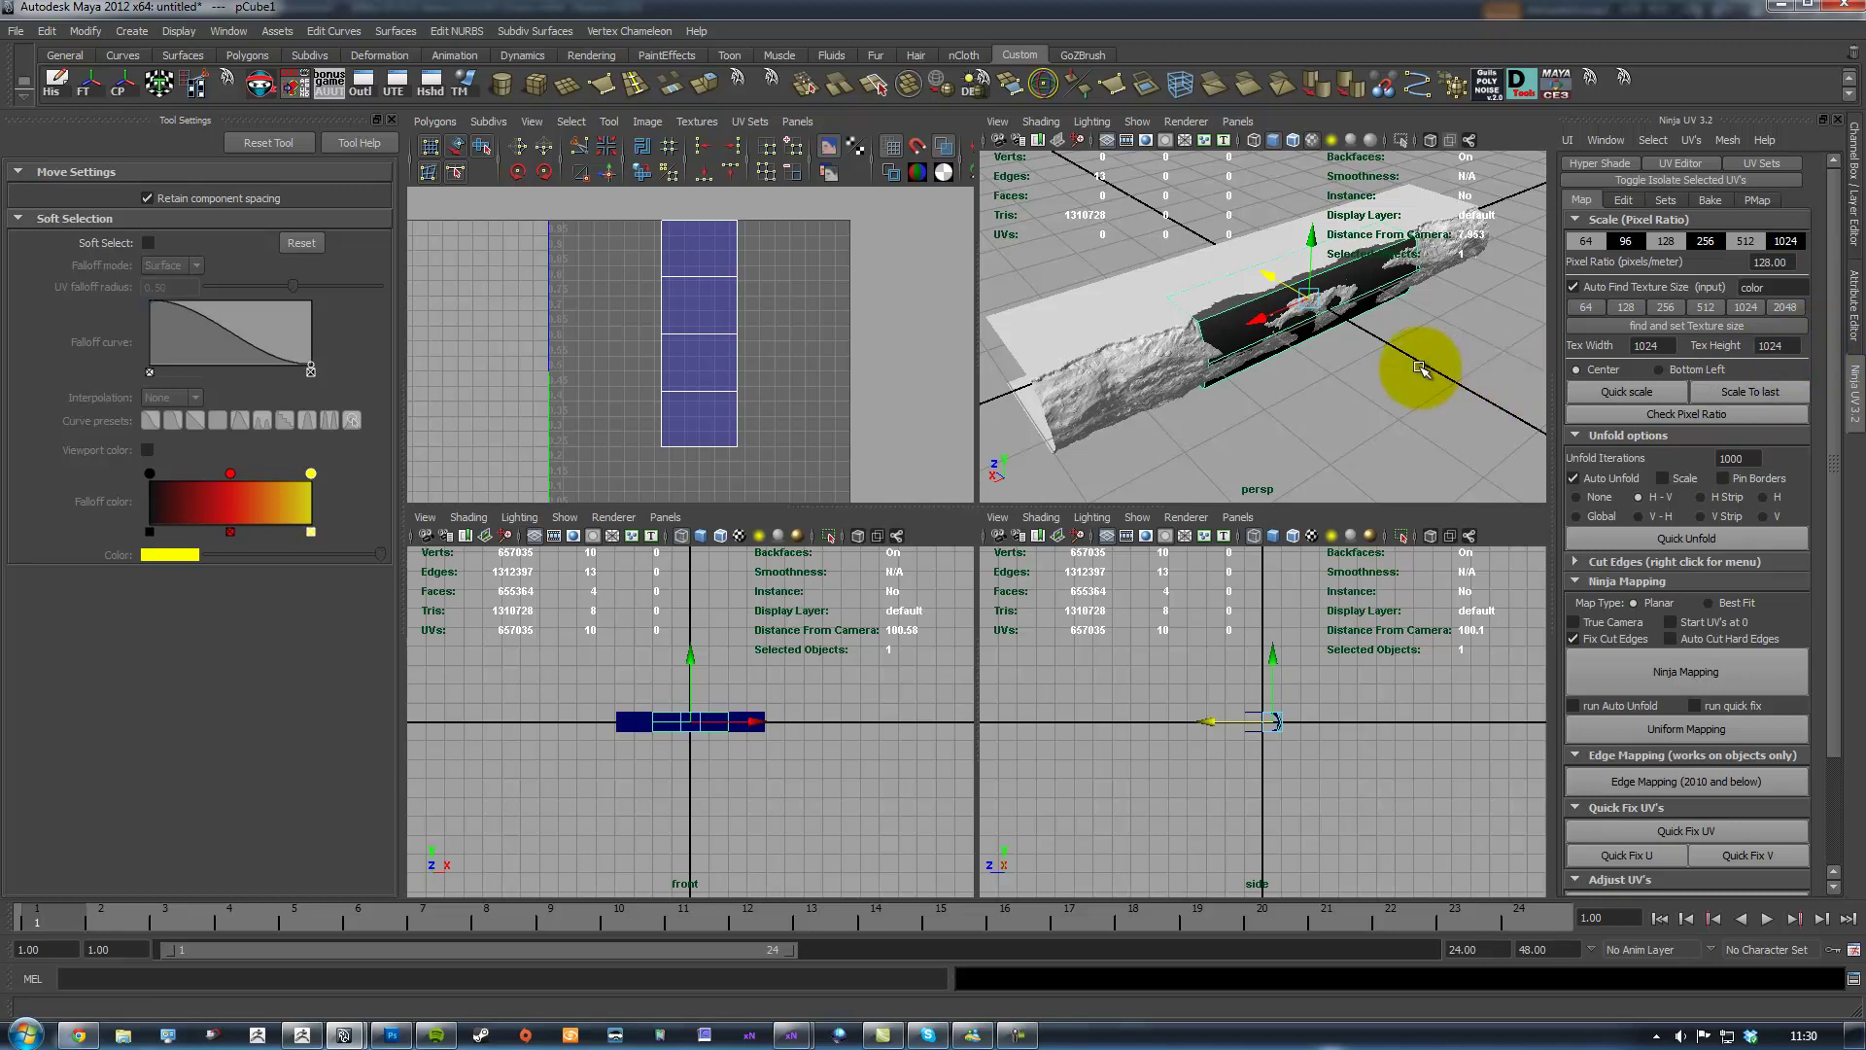
Face the low-poly strip from the front in the perspective view and apply planar Ninja Mapping to it
mouse_move(1421, 369)
alt+mouse_down()
mouse_move(1431, 385)
mouse_move(1406, 384)
alt+mouse_up()
alt+middle_drag(1406, 384, 1378, 381)
alt+drag(1397, 384, 1419, 391)
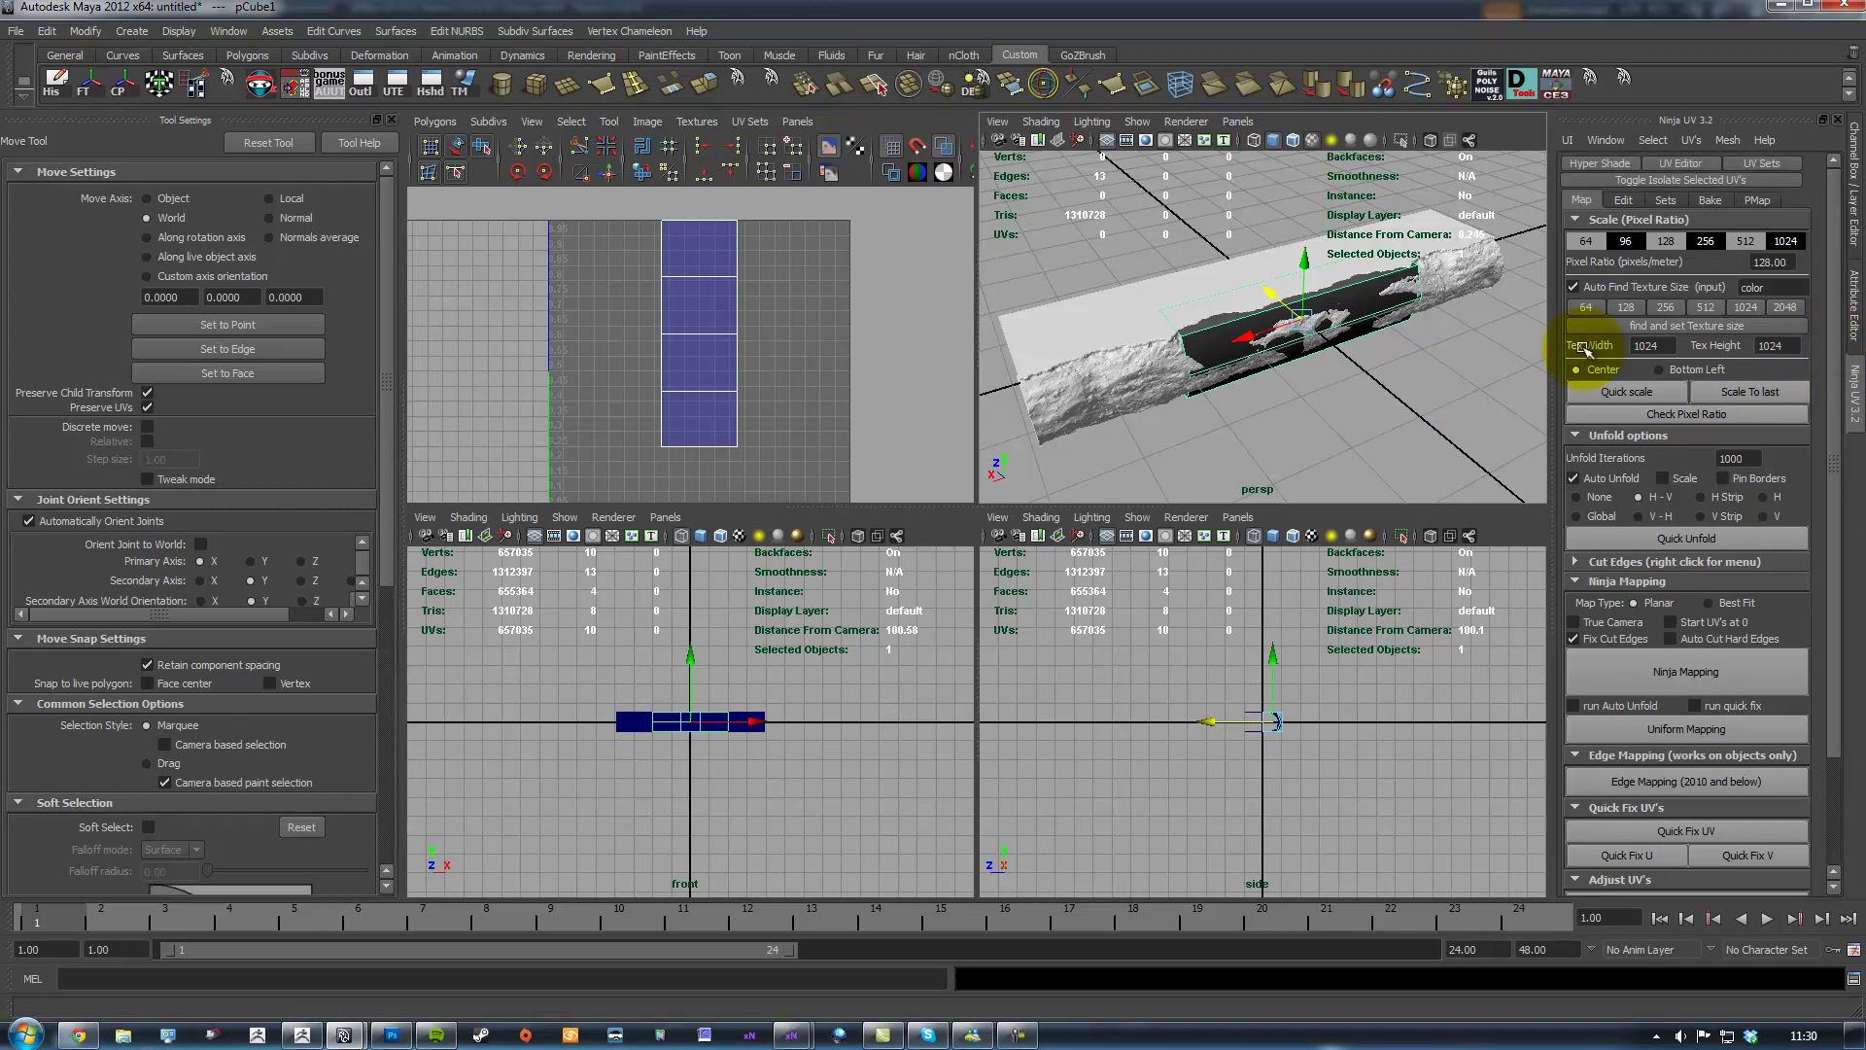
alt+drag(1455, 372, 1443, 381)
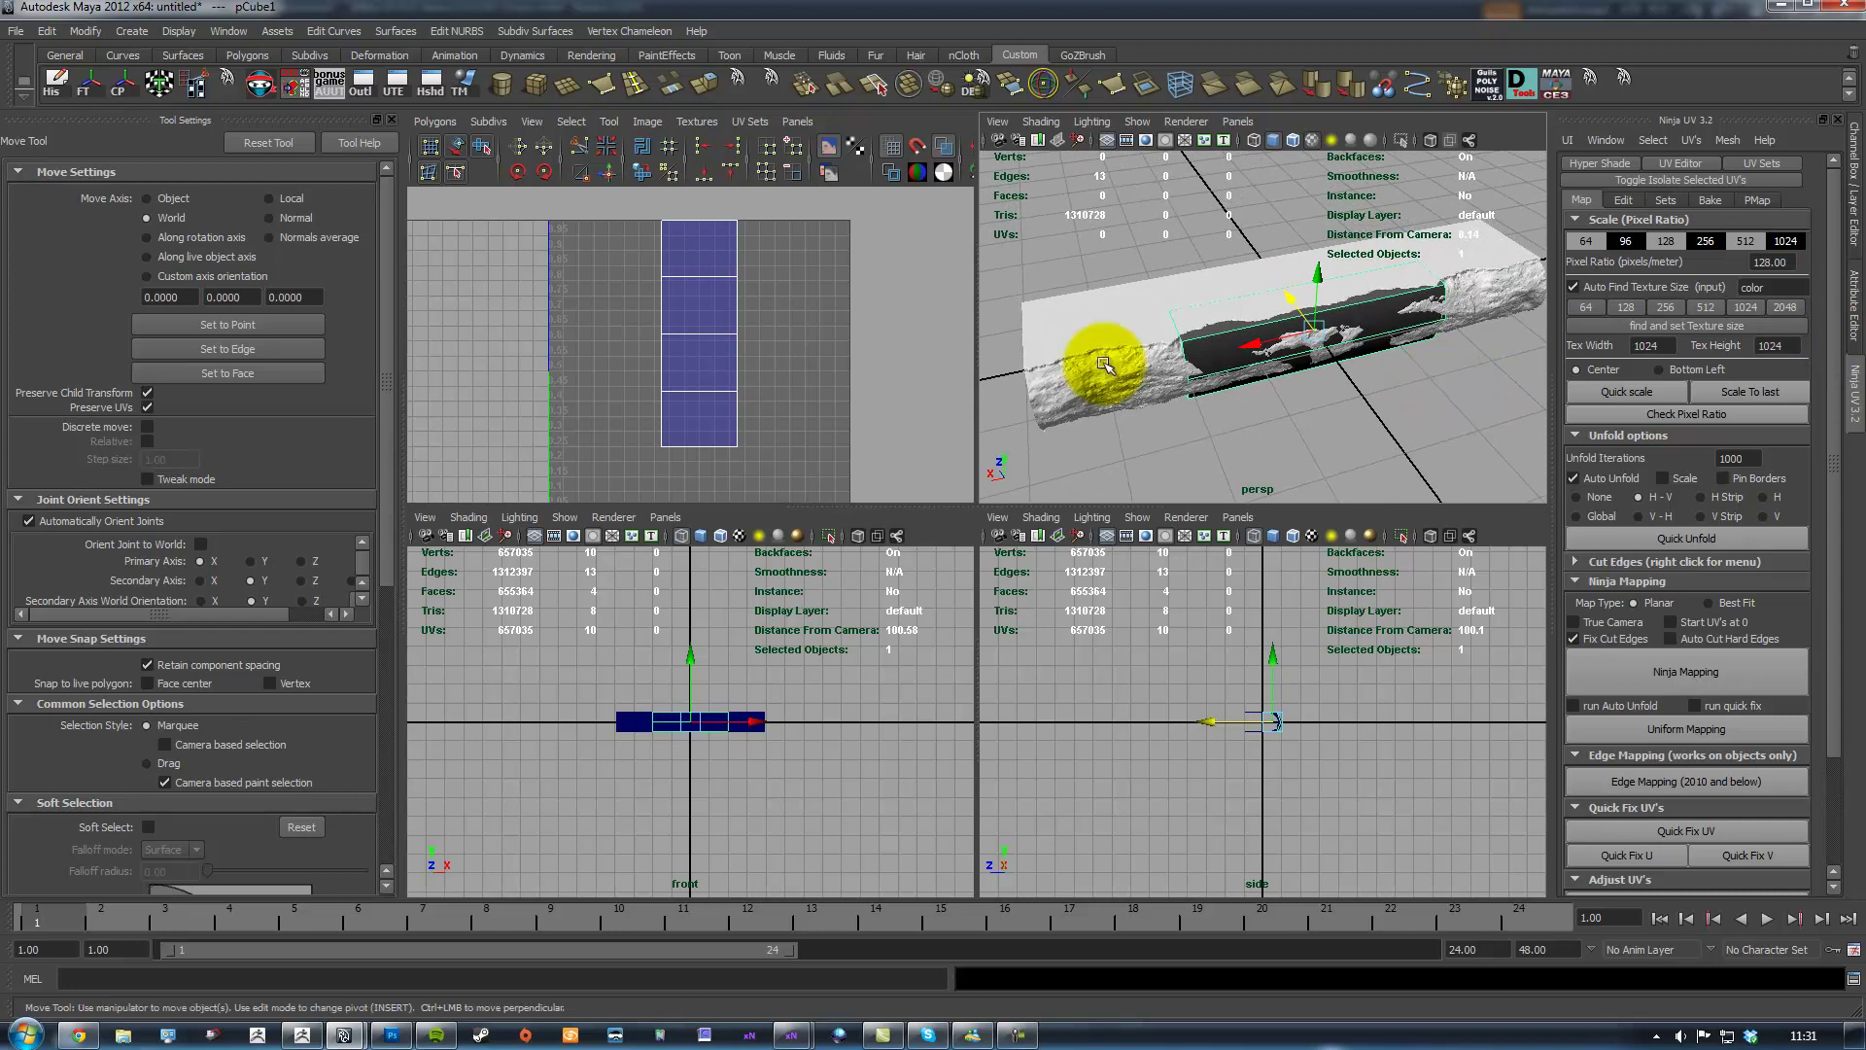
alt+middle_drag(1278, 388, 1275, 380)
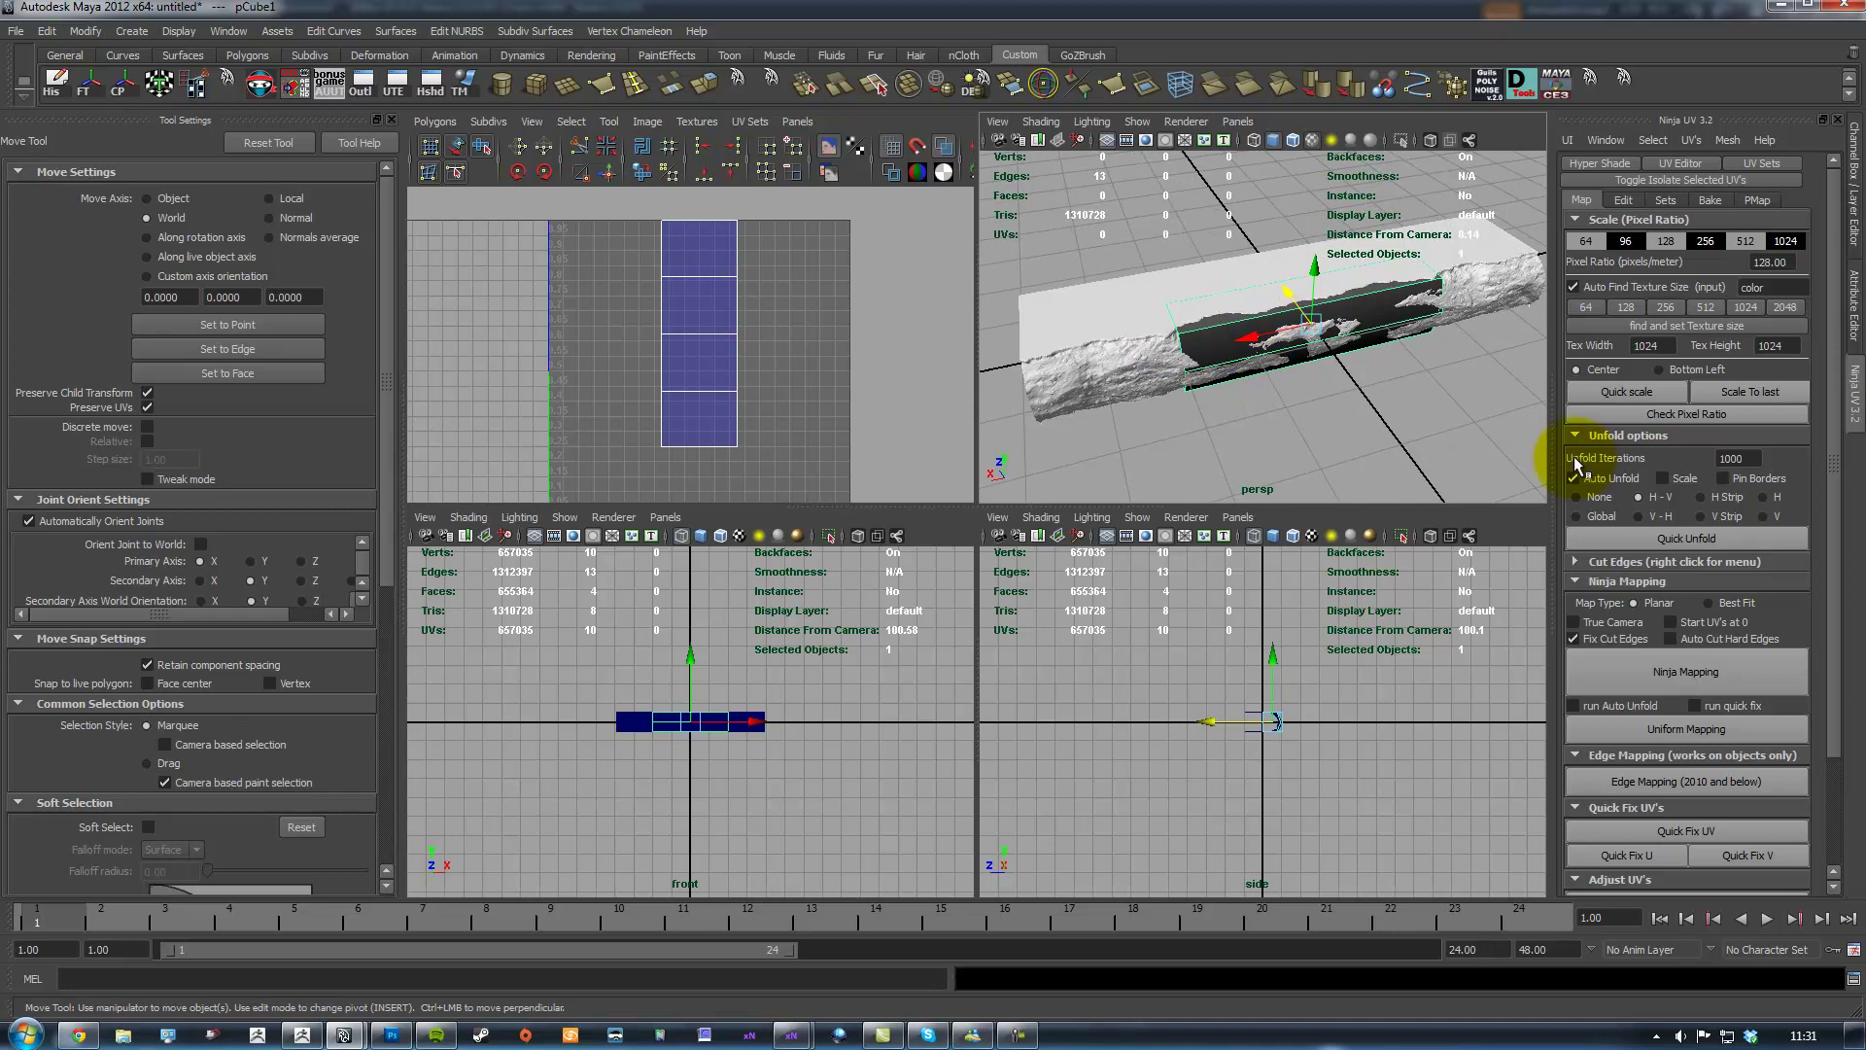
alt+drag(1449, 417, 1392, 372)
alt+middle_drag(1390, 369, 1329, 373)
alt+right_drag(1328, 372, 1393, 420)
click(1674, 662)
Scale the strip's UVs to nearly fill the texture width and try the Smooth UV tool on them
right_drag(709, 395, 700, 375)
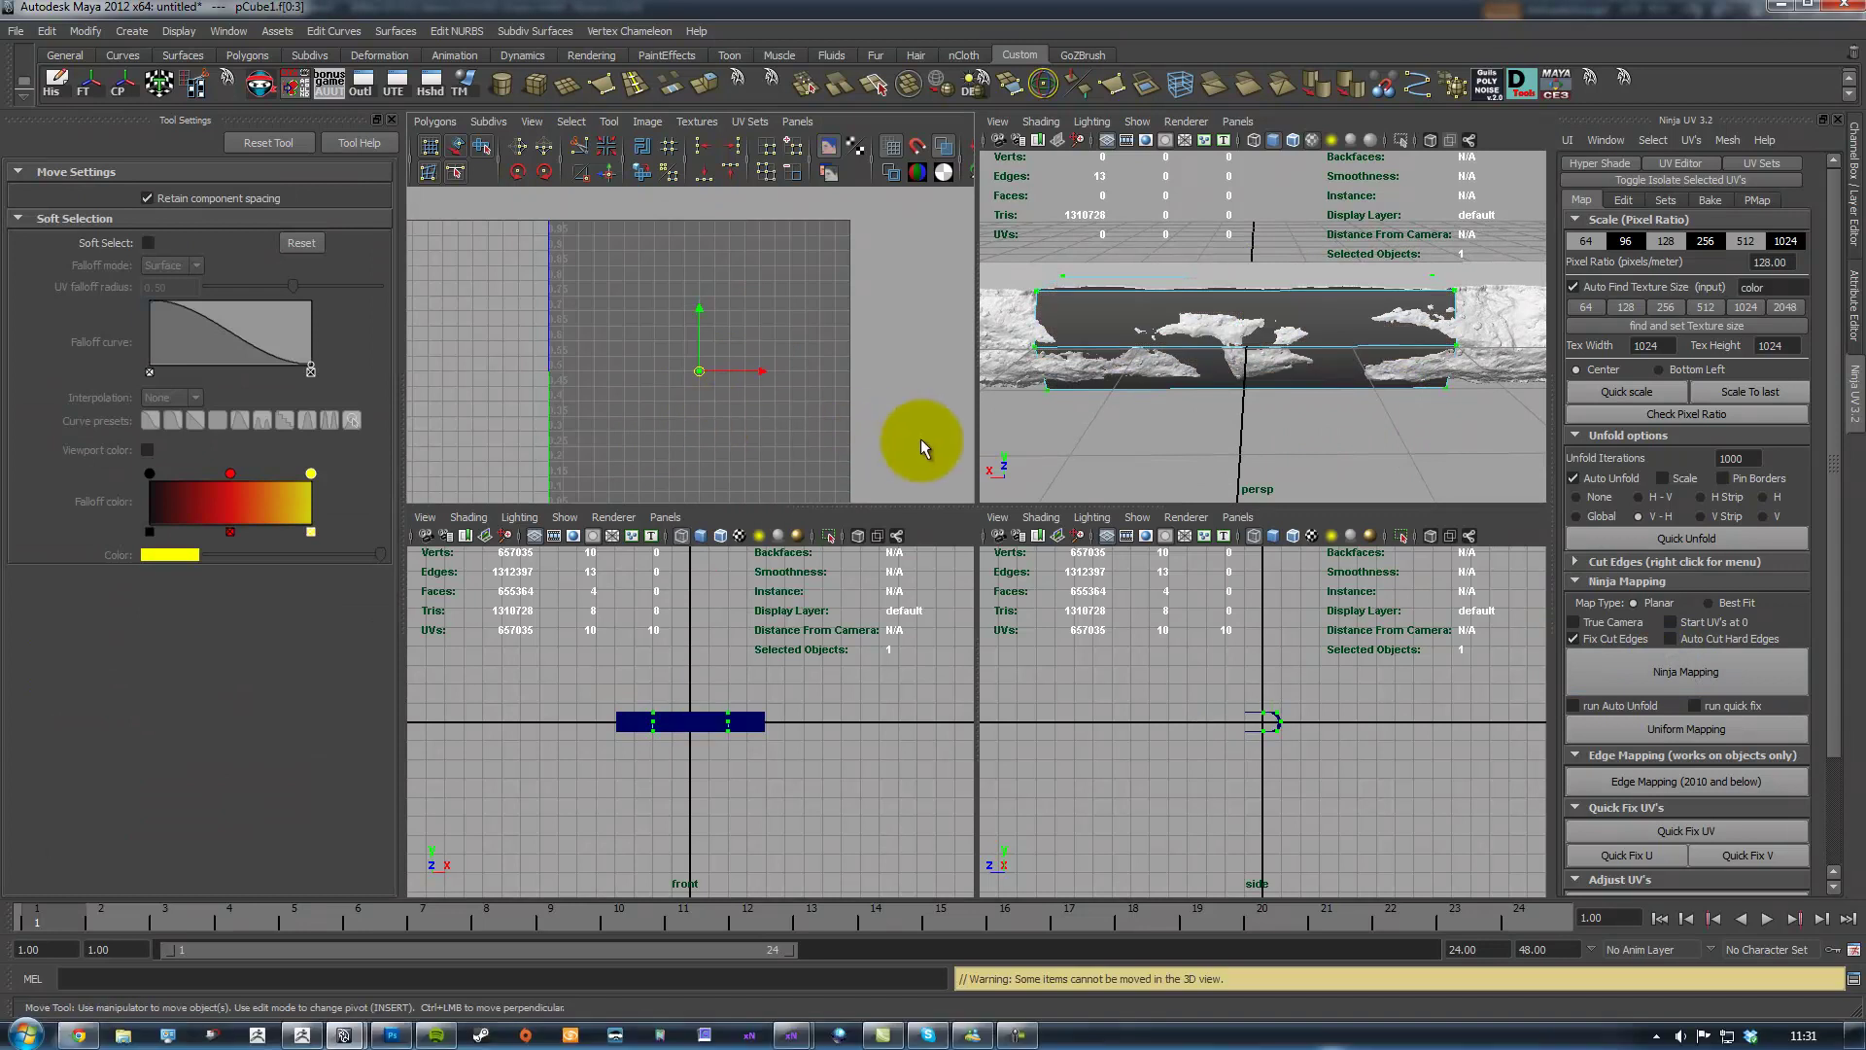
key(r)
middle_drag(865, 430, 951, 437)
click(483, 151)
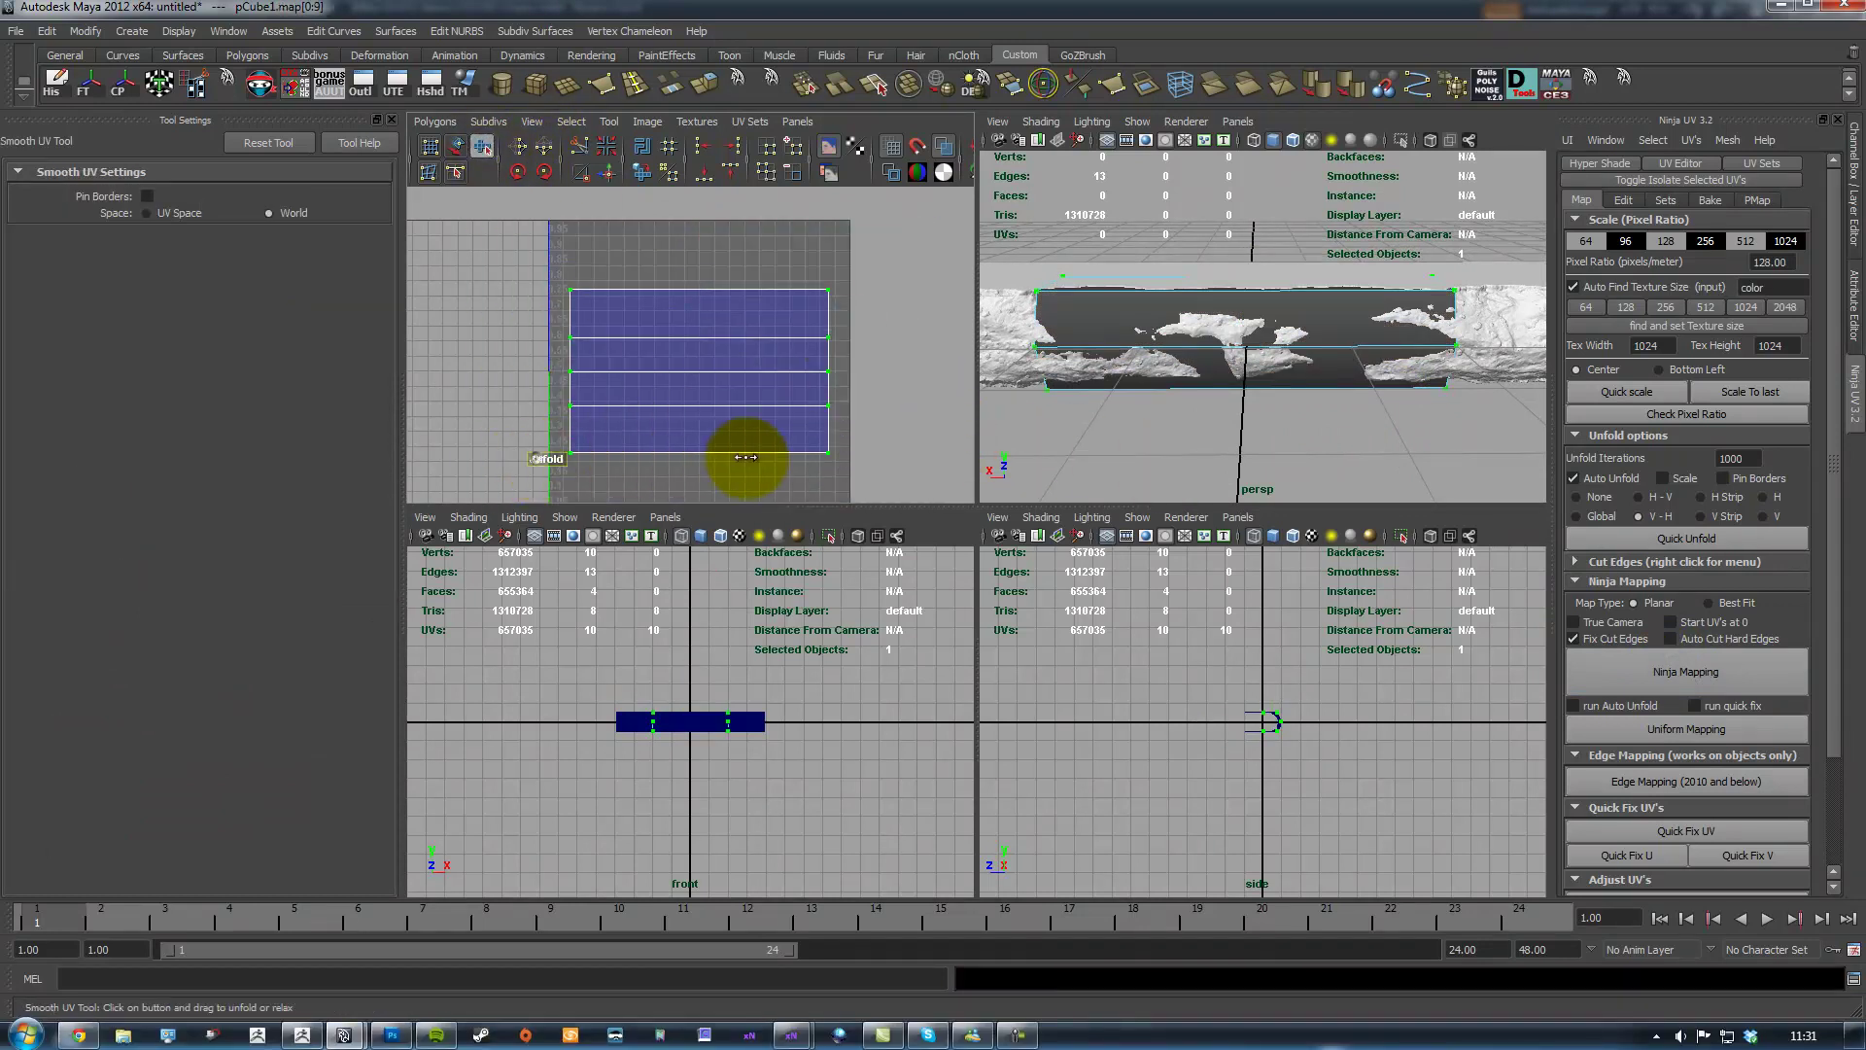
click(848, 294)
right_drag(574, 267, 574, 345)
double_click(609, 304)
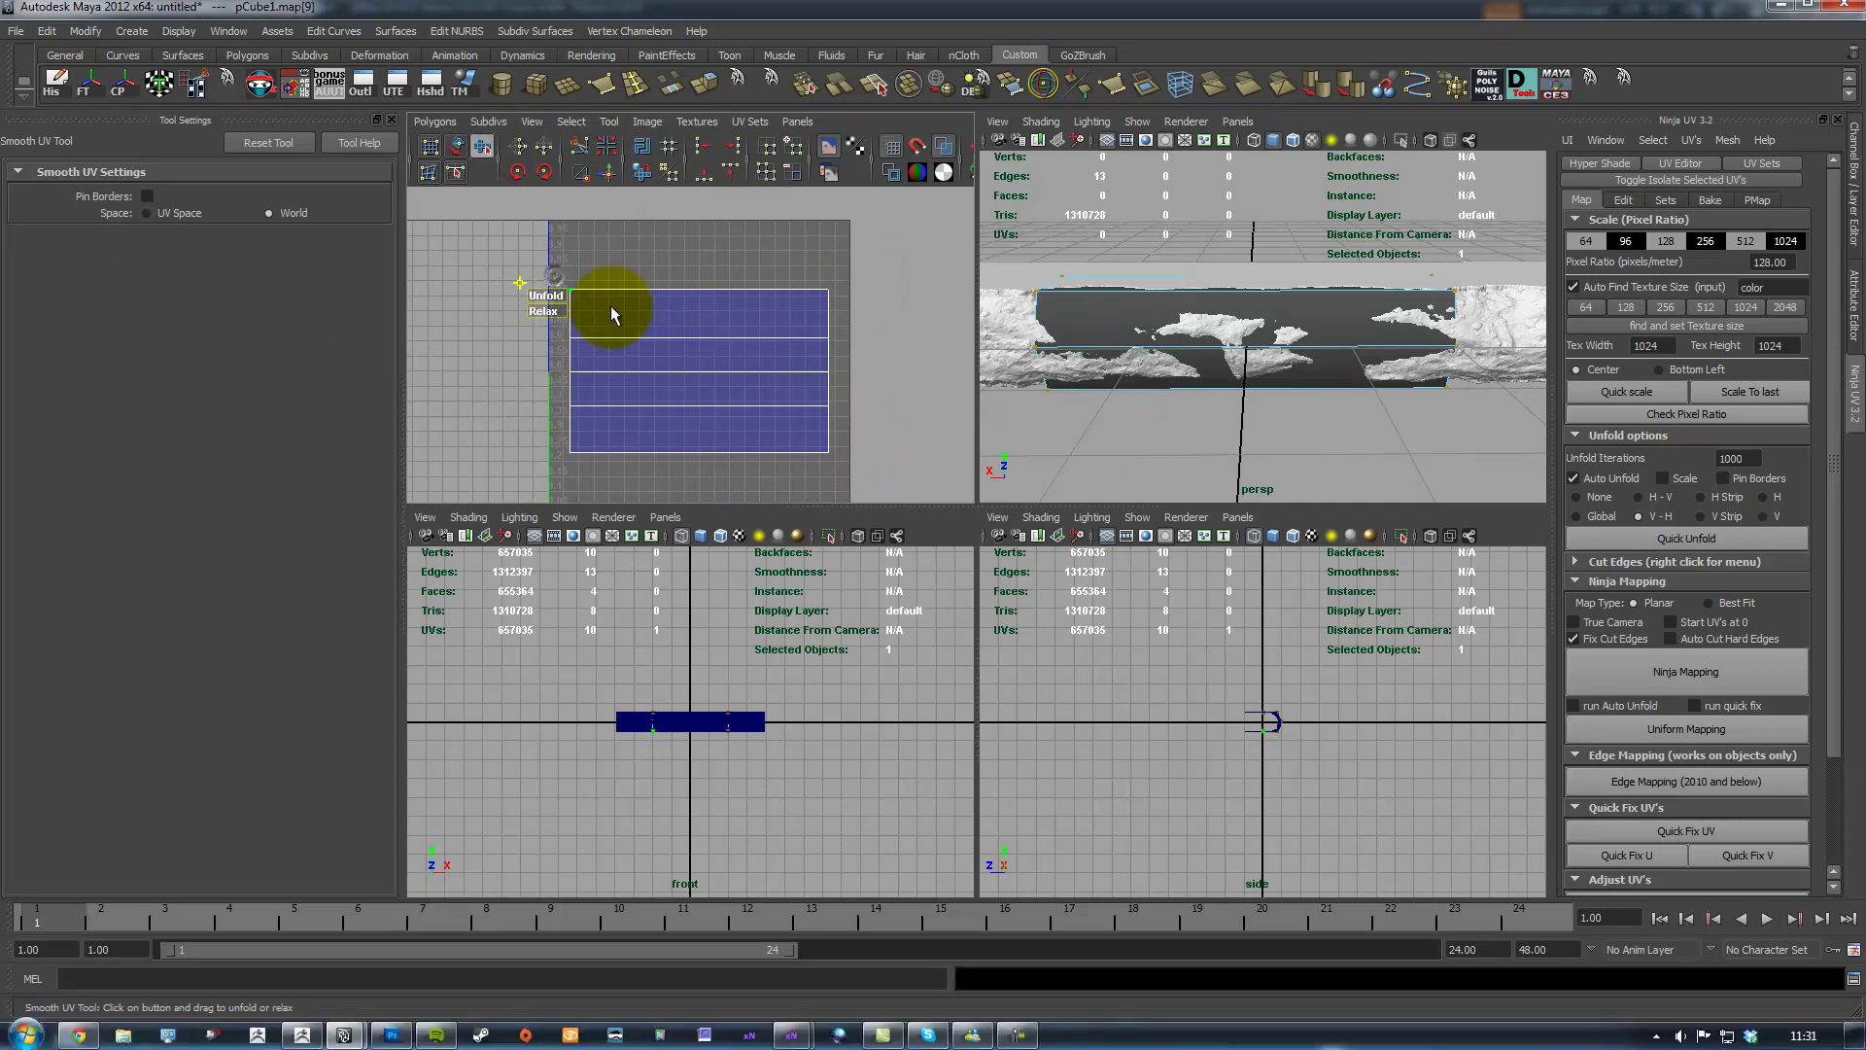
Lay out the strip's UV shell upright so its length fills the full height of the texture space
click(637, 149)
mouse_move(678, 229)
alt+right_down()
mouse_move(791, 301)
mouse_move(950, 462)
mouse_move(1268, 618)
mouse_move(1057, 480)
mouse_move(756, 382)
mouse_move(843, 415)
mouse_move(737, 394)
mouse_move(354, 231)
mouse_move(645, 242)
alt+right_up()
click(814, 294)
right_drag(815, 294, 879, 288)
alt+middle_drag(820, 211, 822, 273)
click(787, 223)
Move the back edges of the strip's top and bottom faces along Z to about -0.44, narrowing both faces
alt+drag(1154, 325, 1219, 313)
click(1197, 313)
click(1219, 315)
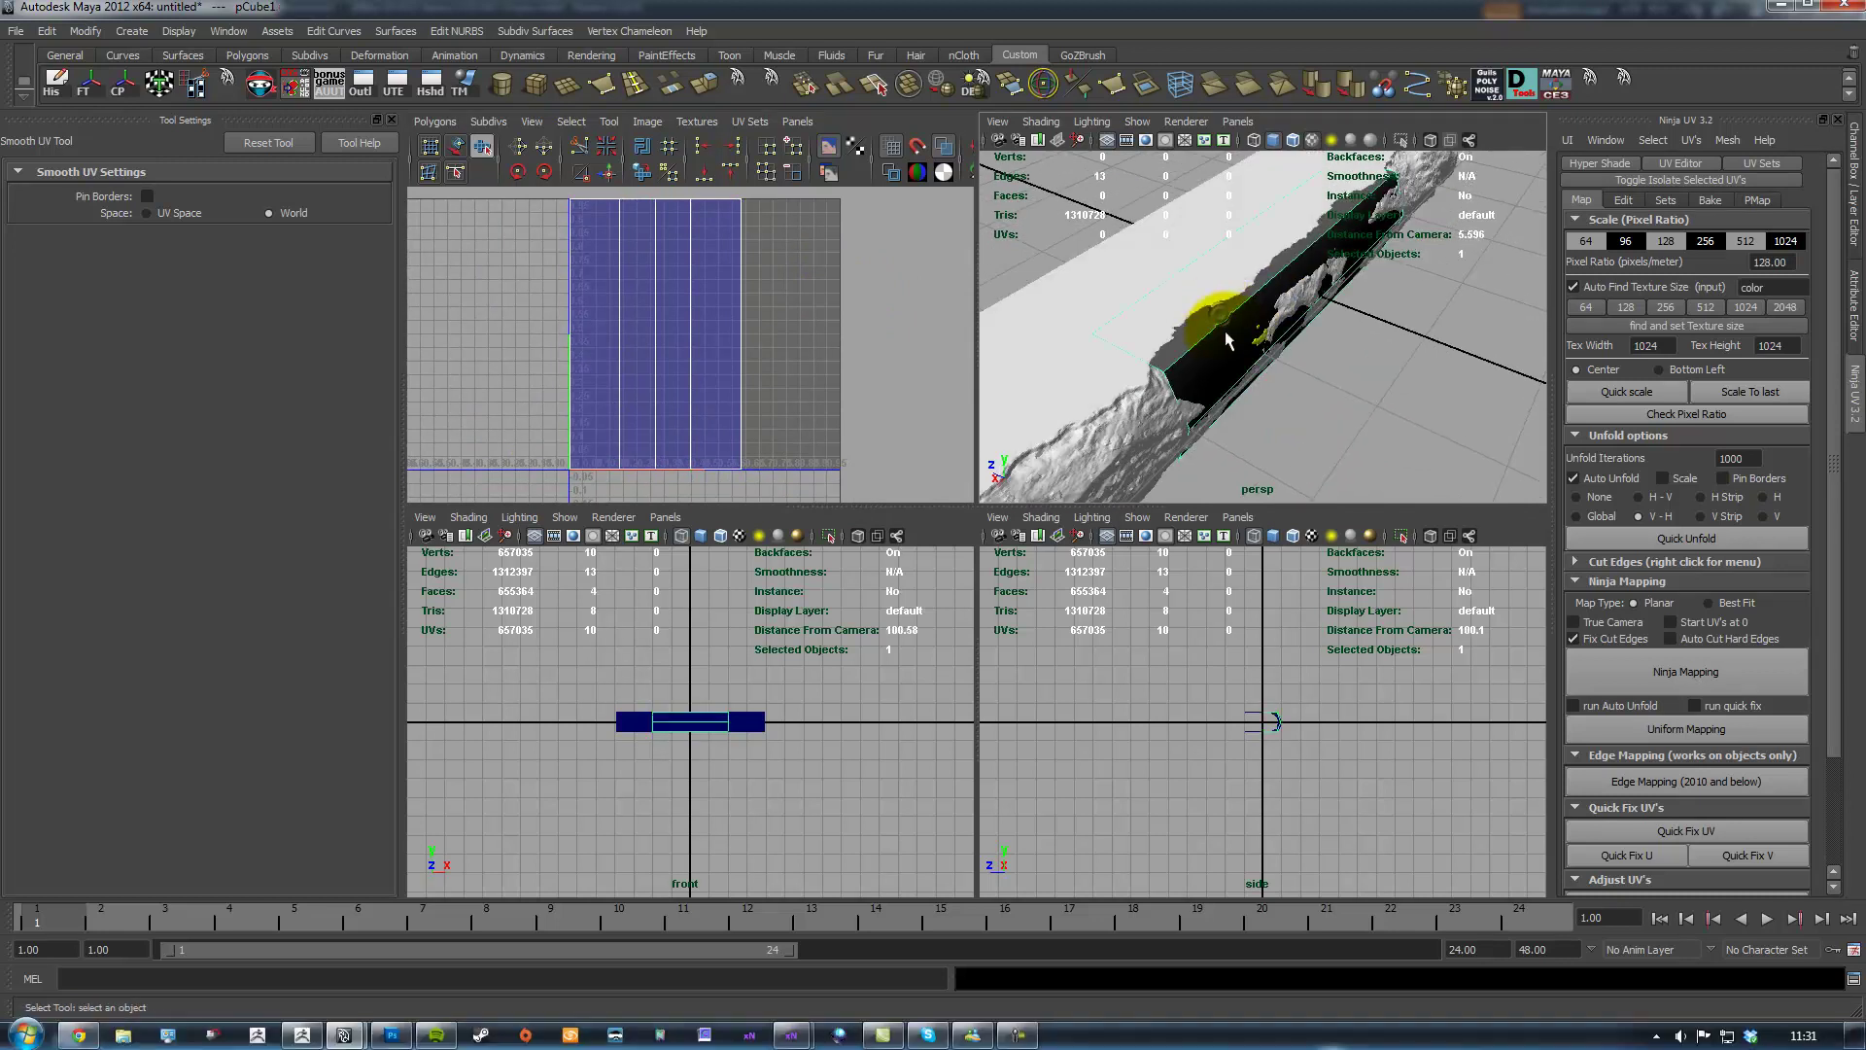
right_drag(1221, 292, 1213, 254)
click(1213, 256)
alt+drag(1170, 344, 1203, 263)
shift+click(1194, 274)
alt+drag(1285, 216, 1302, 309)
alt+middle_drag(1302, 309, 1324, 342)
key(w)
drag(1162, 294, 1178, 310)
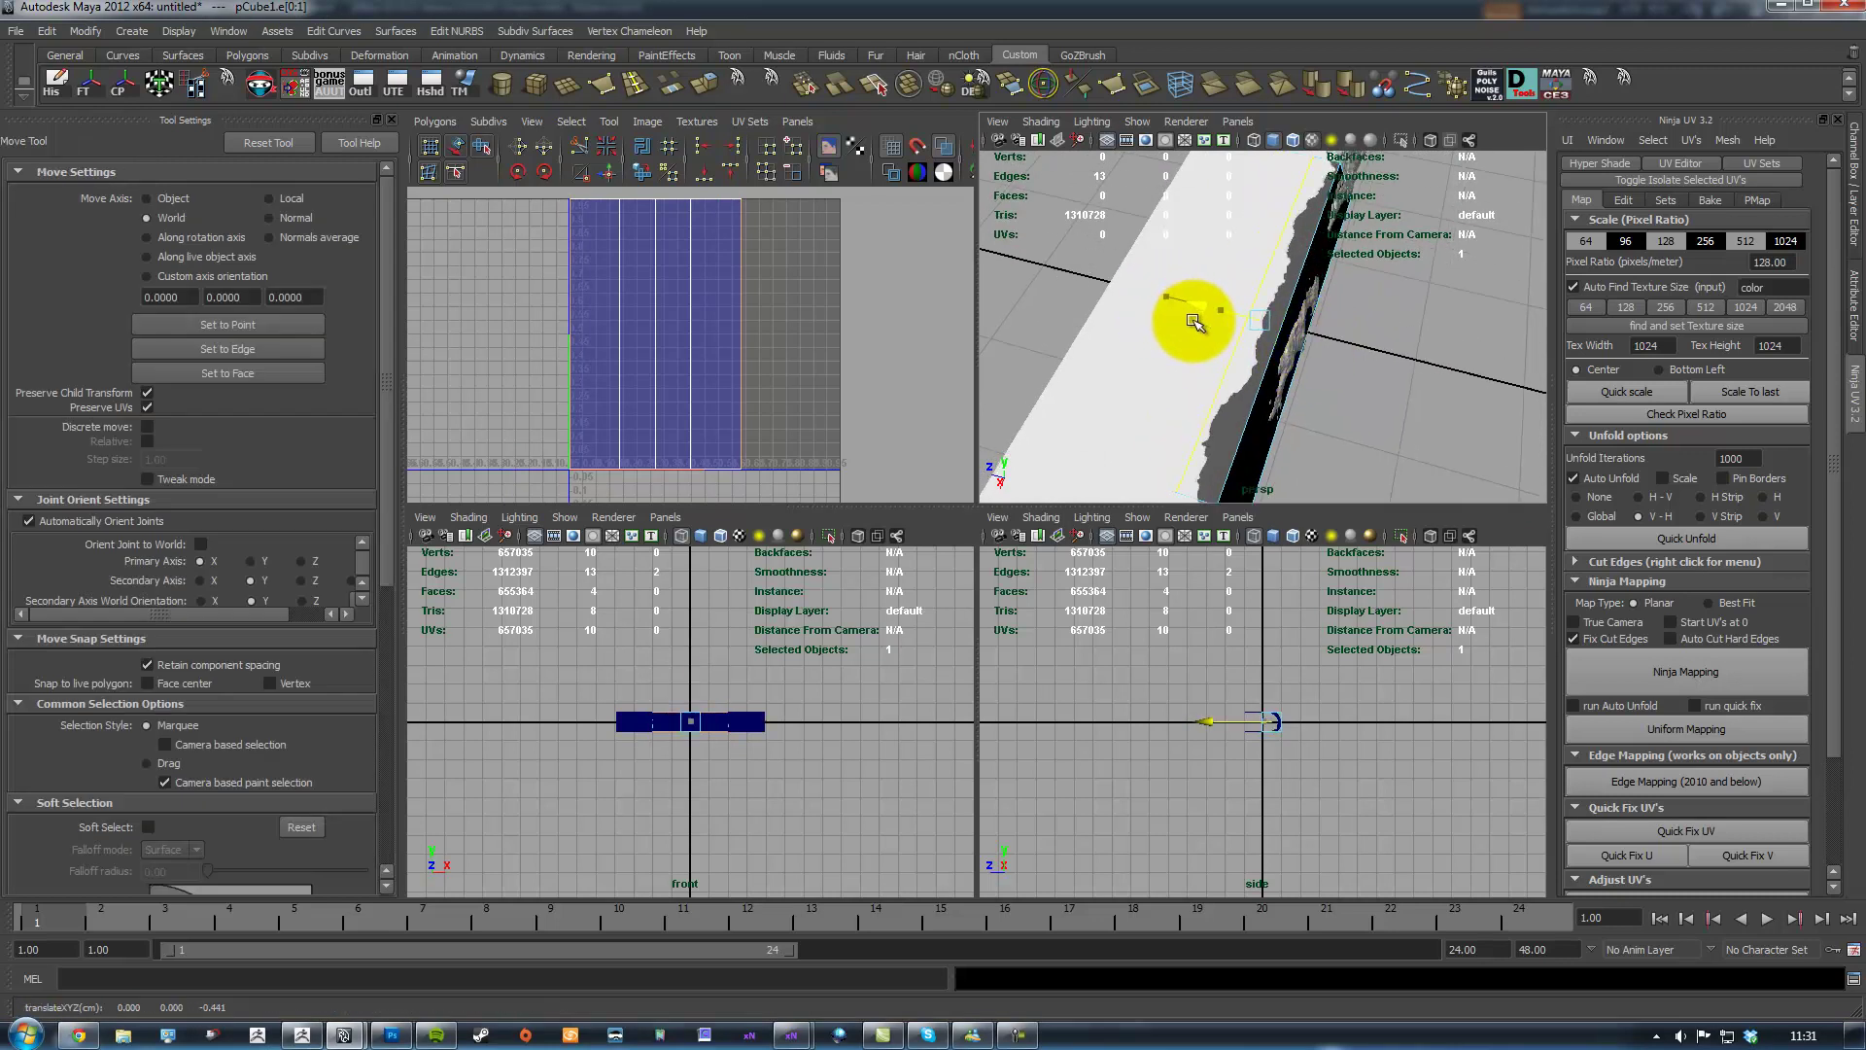
Move the bottom face's back edge further along Z so the face closely covers the broken underside
alt+right_drag(1194, 320, 1370, 499)
alt+middle_drag(1371, 499, 1445, 494)
alt+middle_drag(1424, 317, 1396, 405)
alt+drag(1419, 377, 1153, 229)
click(1203, 224)
click(1257, 304)
alt+right_drag(1256, 304, 1367, 438)
alt+middle_drag(1228, 340, 1262, 396)
drag(1254, 448, 1247, 449)
alt+drag(1235, 418, 1146, 429)
alt+right_drag(1146, 429, 1322, 286)
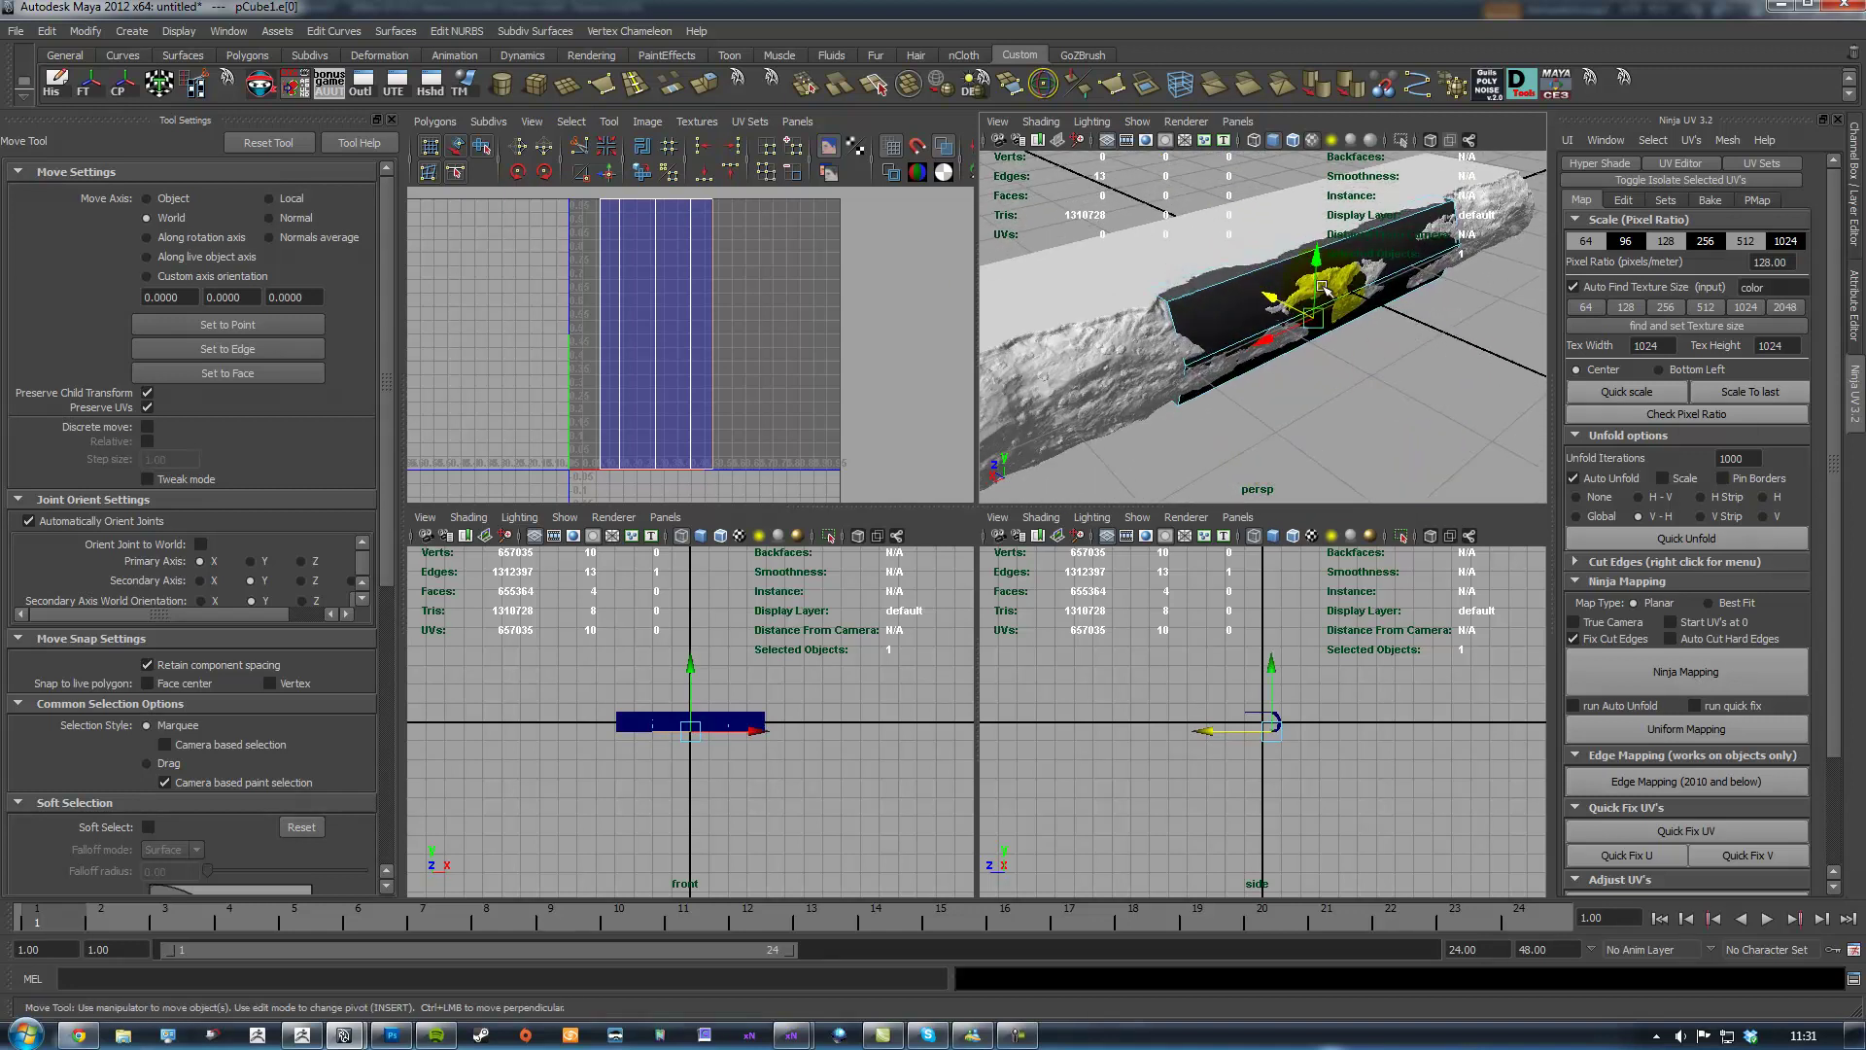
Apply planar Ninja Mapping again to the narrowed low-poly strip from a near-frontal view
click(1234, 272)
alt+drag(1423, 388, 1264, 358)
click(1700, 667)
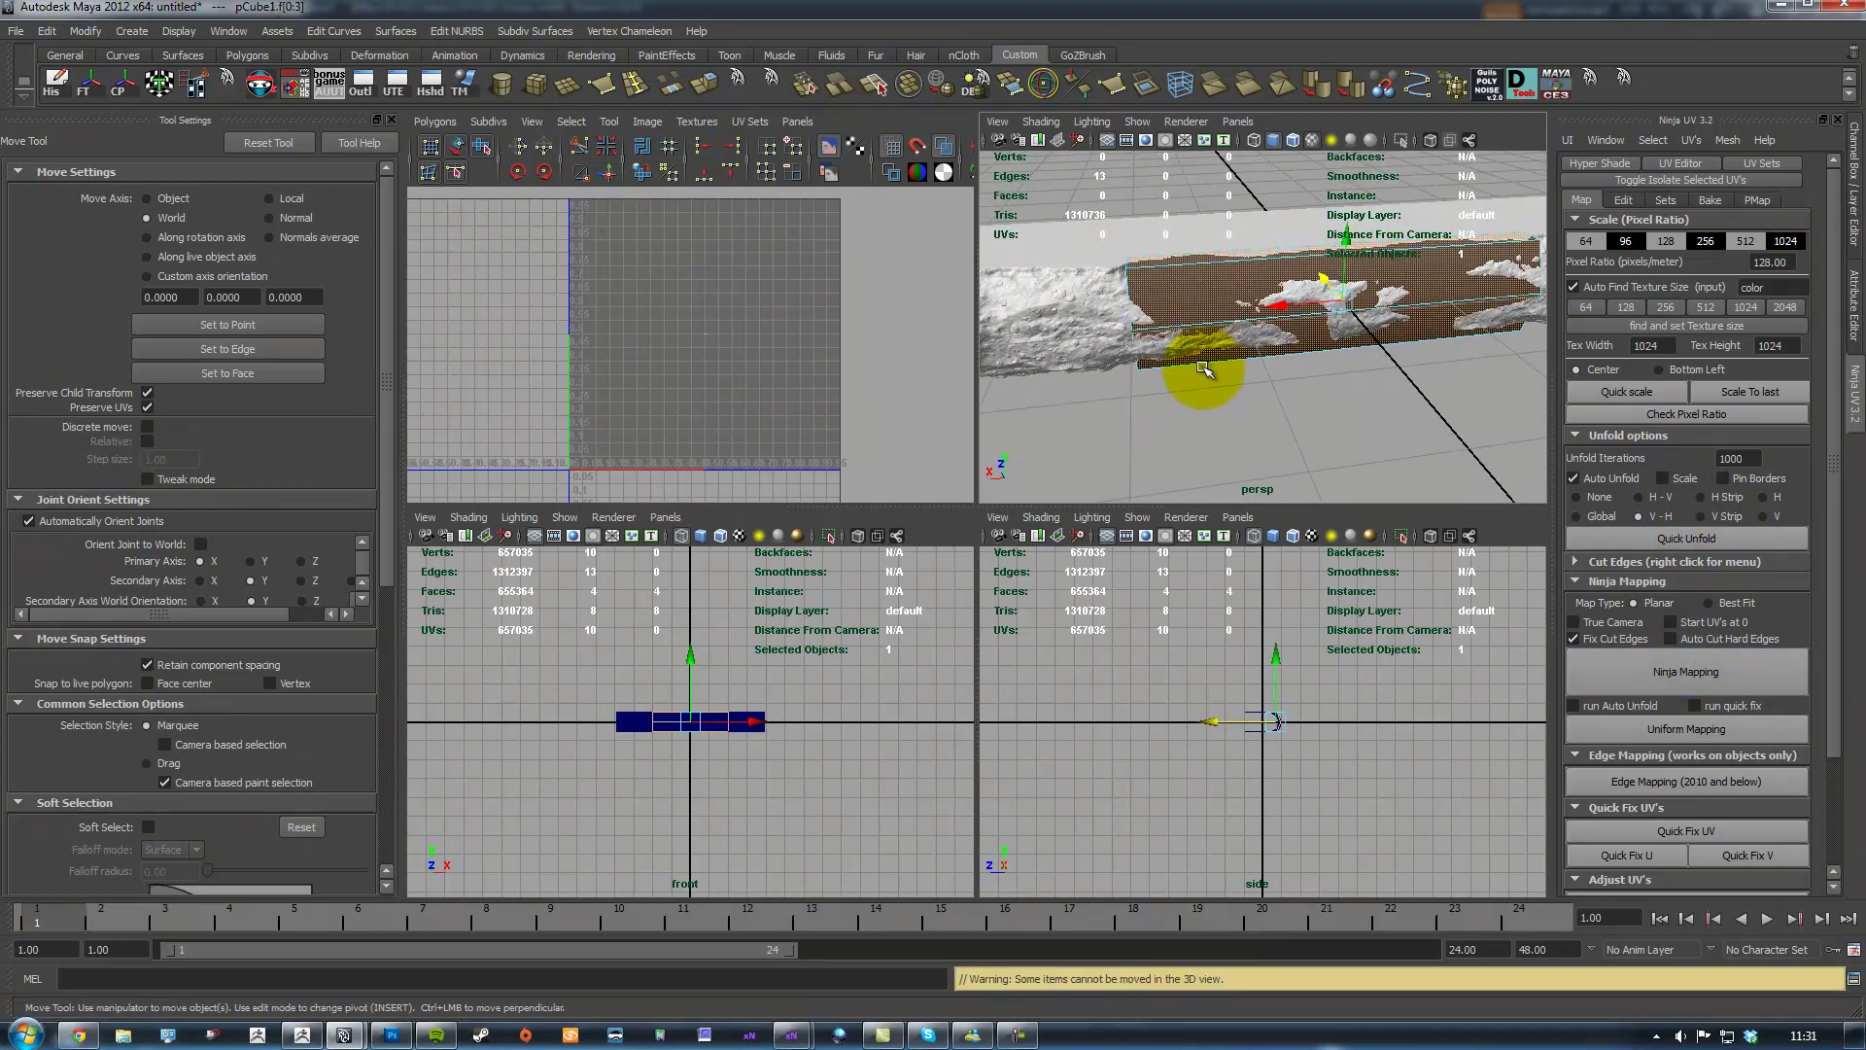
Select all of the remapped strip's UVs and scale them up to span roughly the full texture width
right_drag(669, 365, 763, 365)
drag(745, 285, 673, 354)
key(r)
middle_drag(1146, 404, 772, 402)
alt+right_drag(773, 402, 769, 400)
alt+middle_drag(799, 366, 761, 365)
Move the UVs at both short ends of the shell horizontally onto the 0-1 texture borders
drag(791, 458, 792, 460)
key(w)
alt+middle_drag(832, 364, 817, 352)
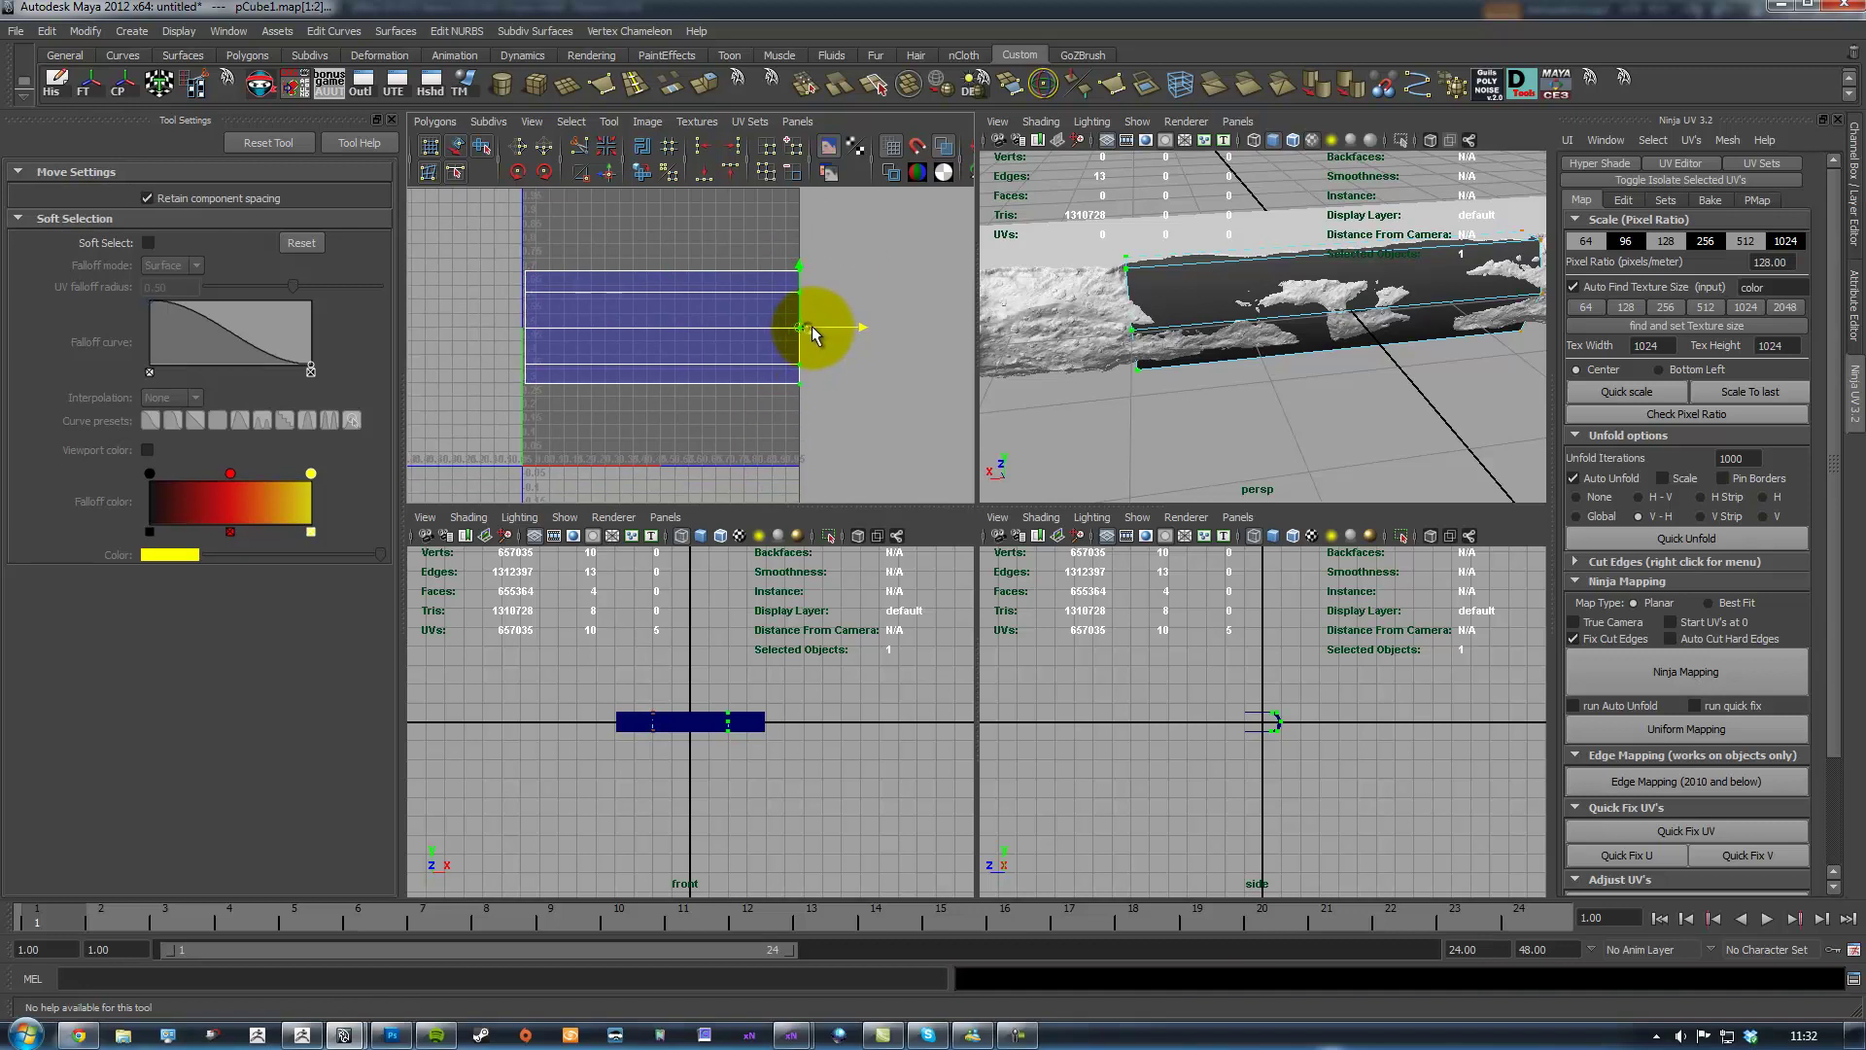
drag(490, 442, 490, 442)
drag(572, 329, 568, 326)
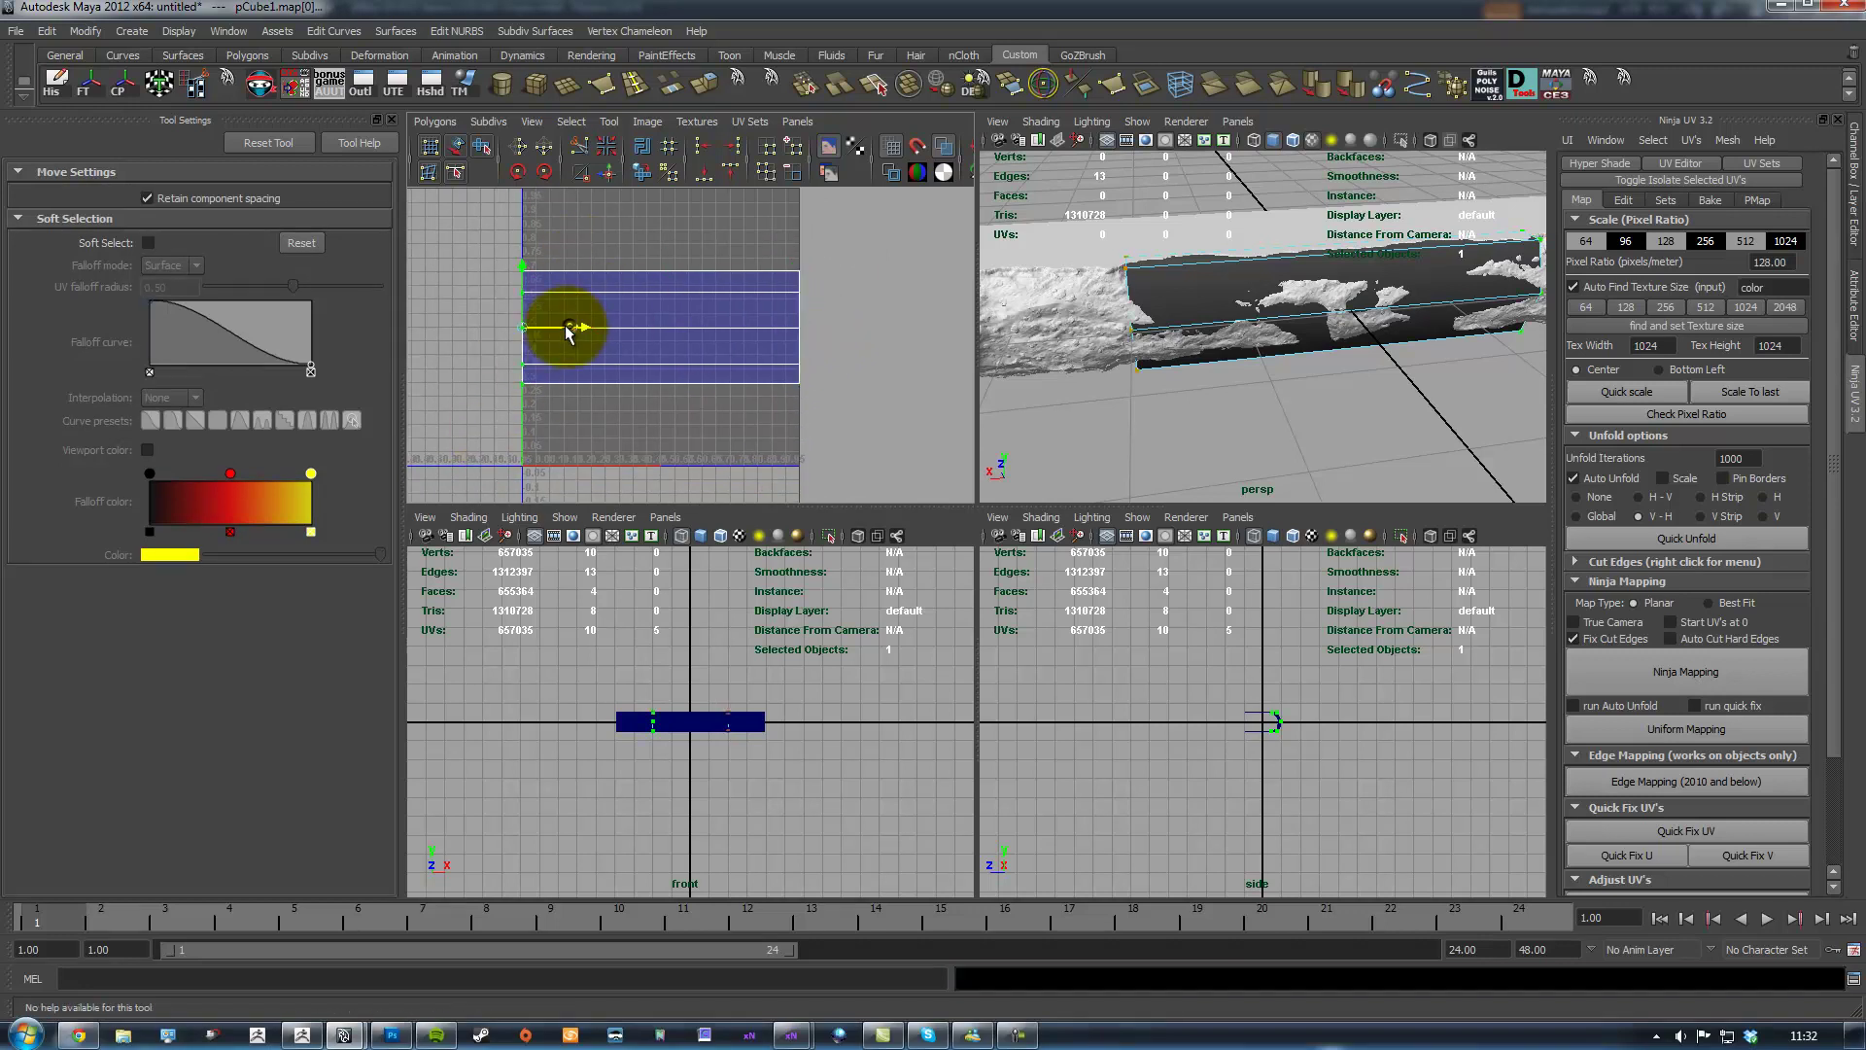
alt+middle_drag(671, 291, 668, 311)
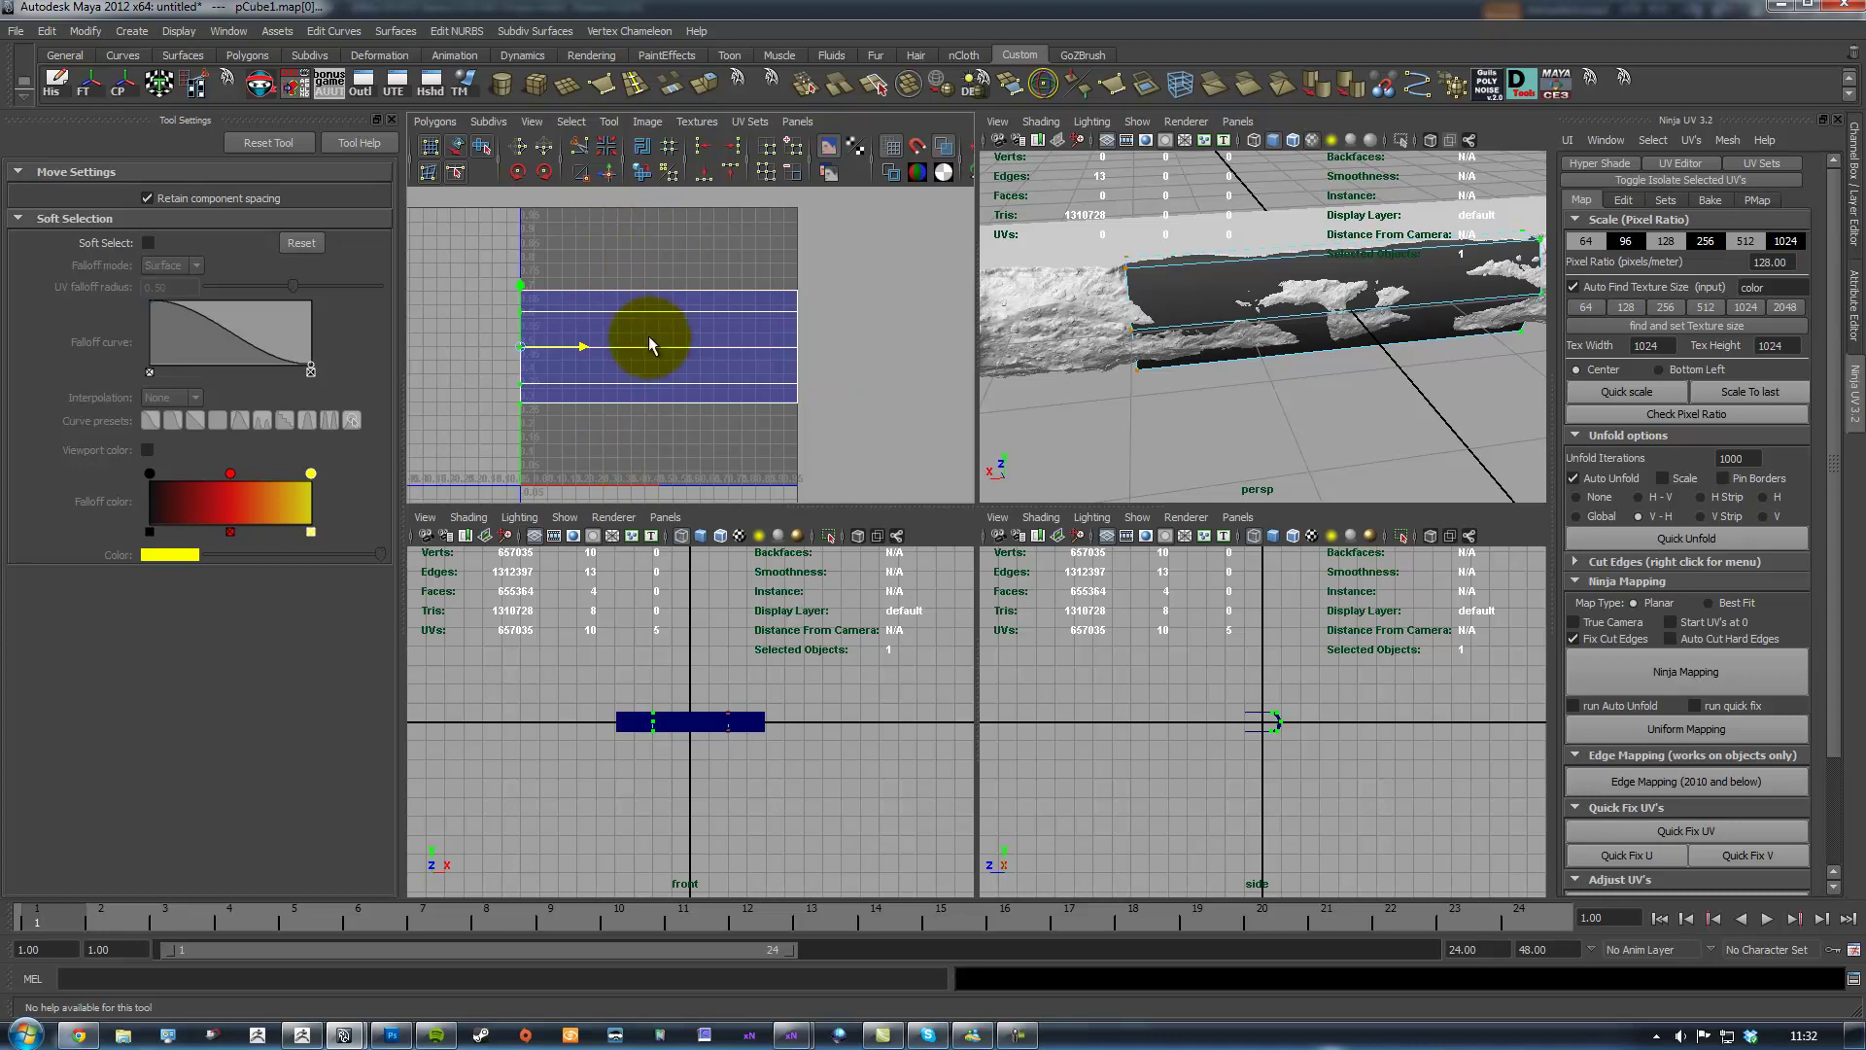
alt+middle_drag(700, 292, 653, 369)
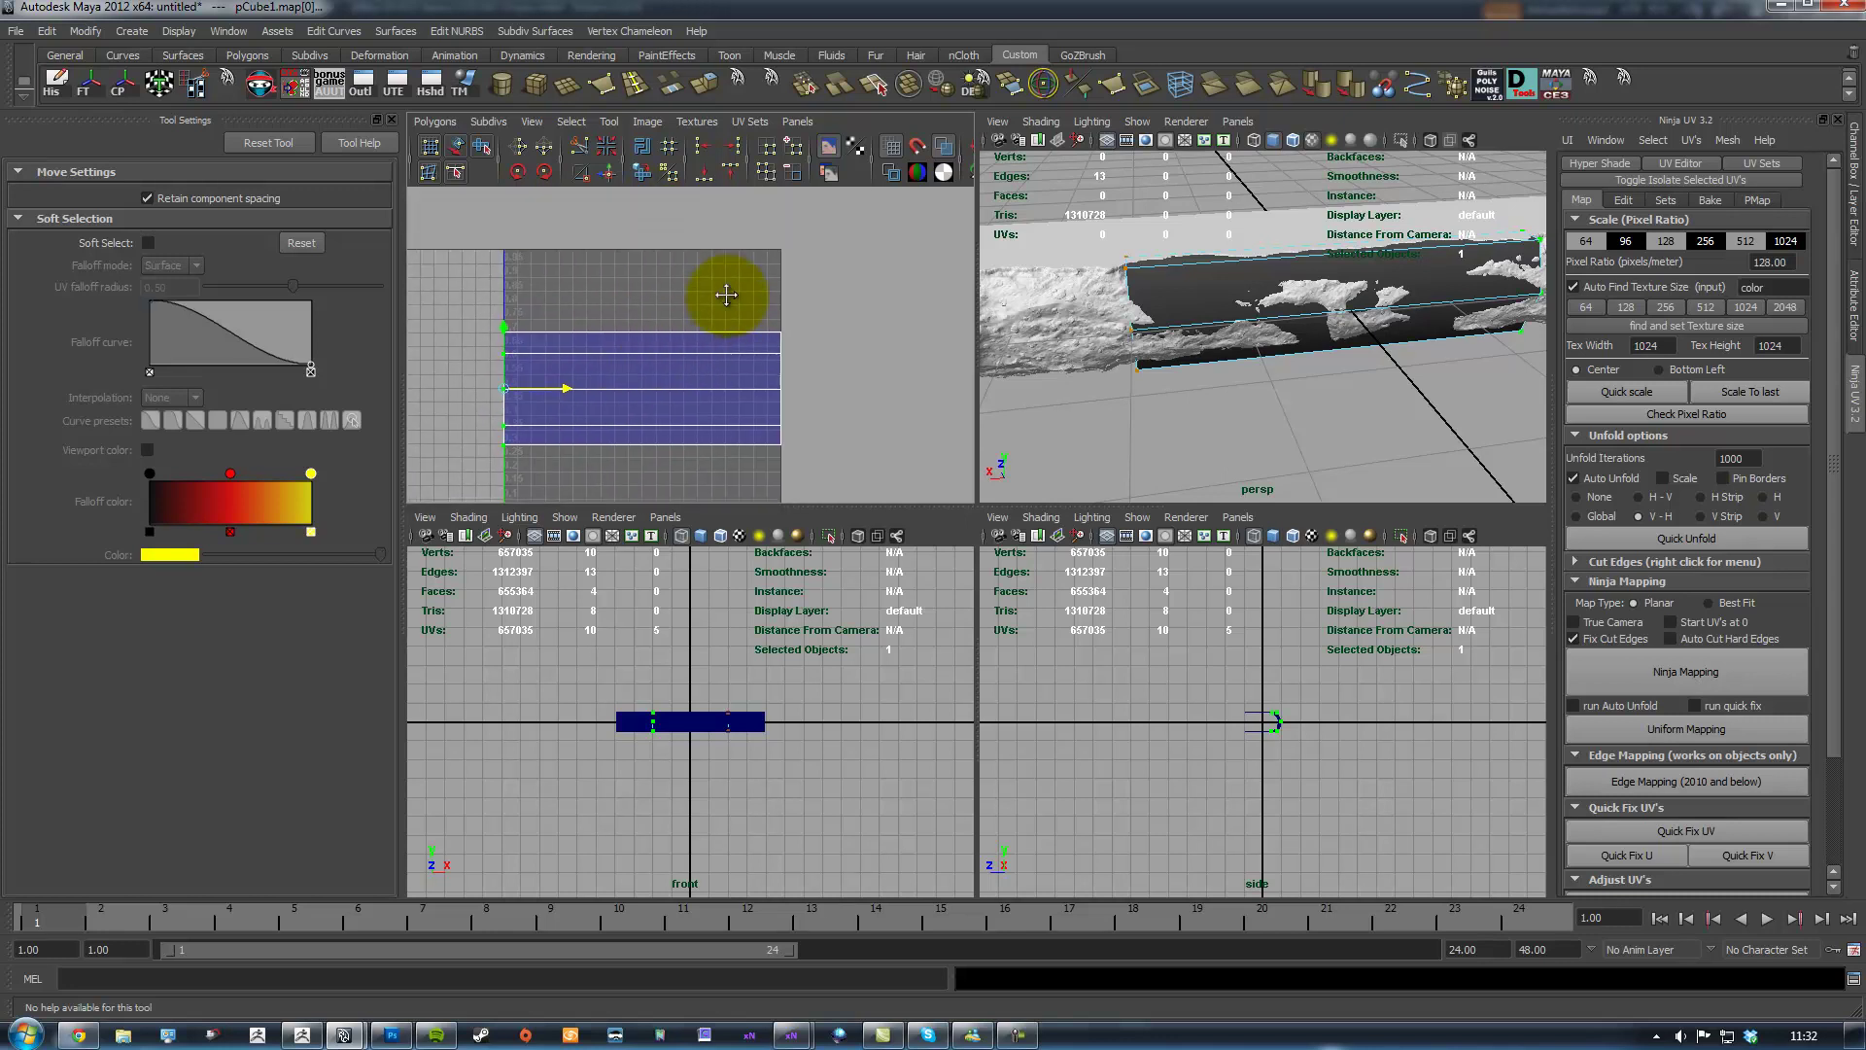
alt+middle_drag(767, 317, 804, 295)
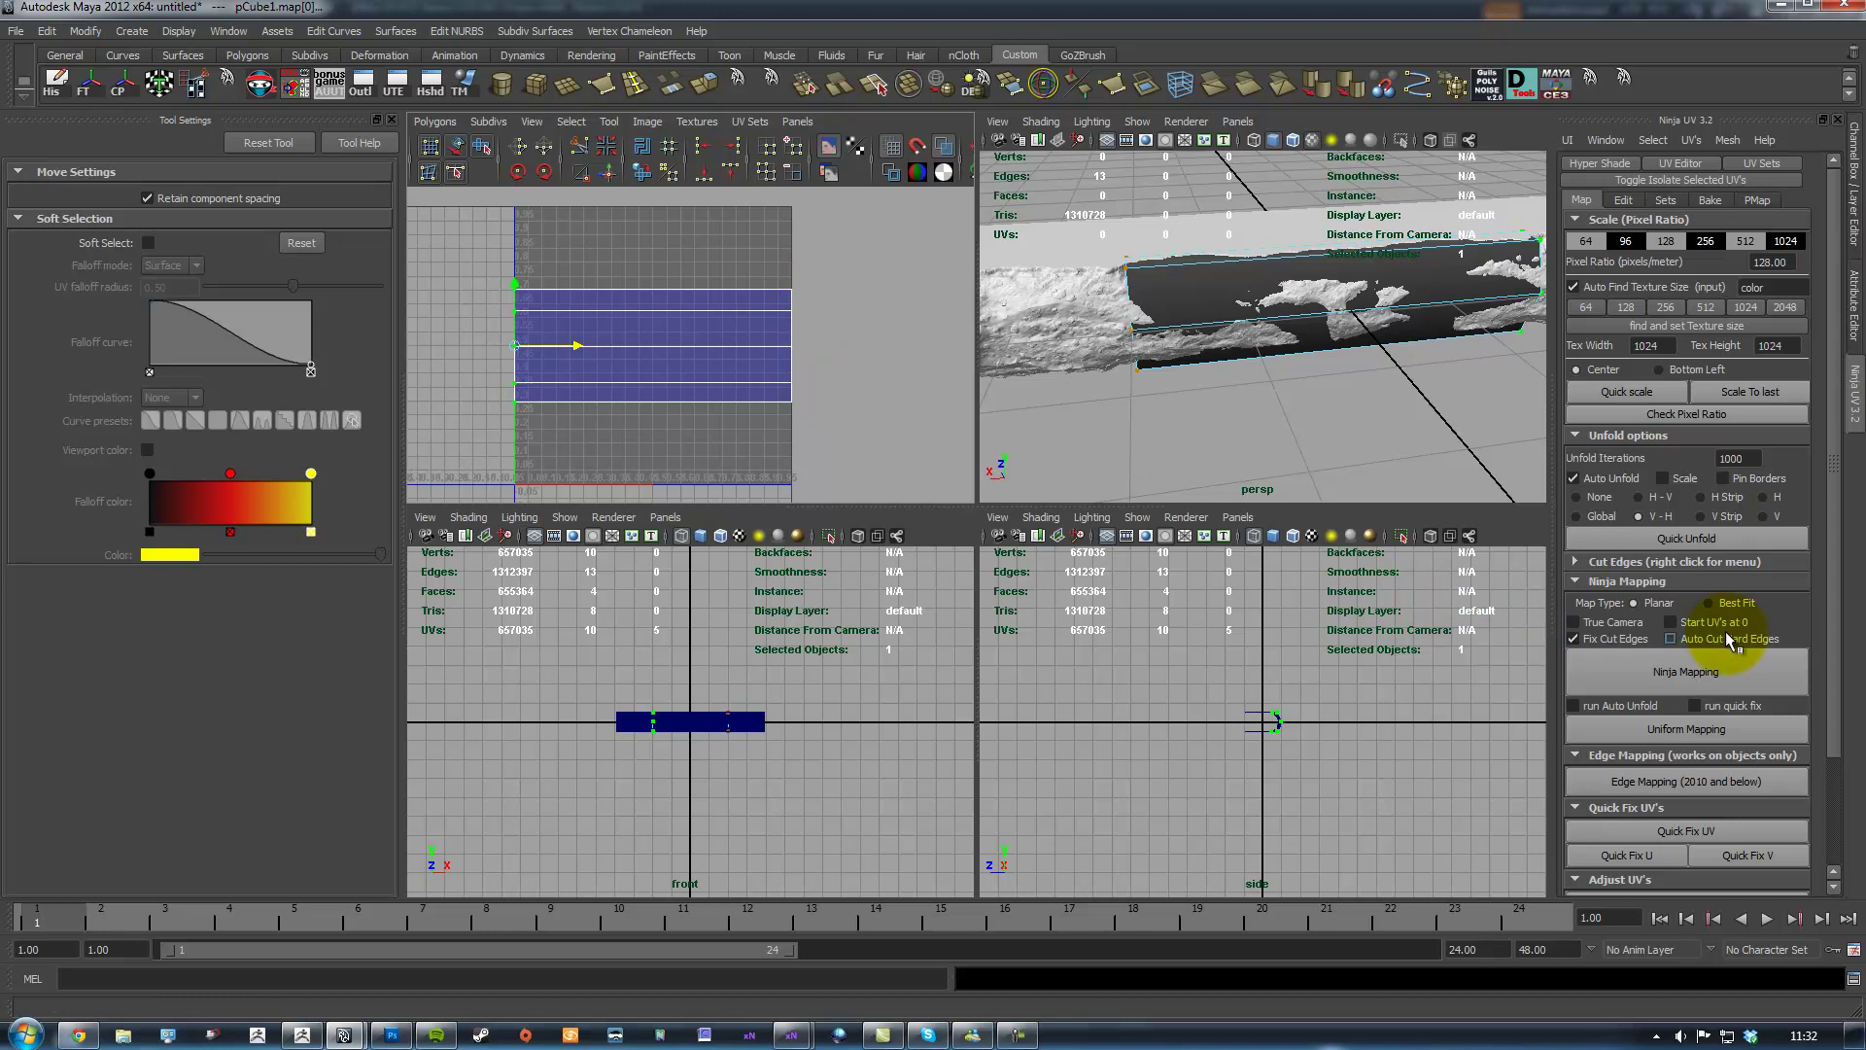
click(1659, 853)
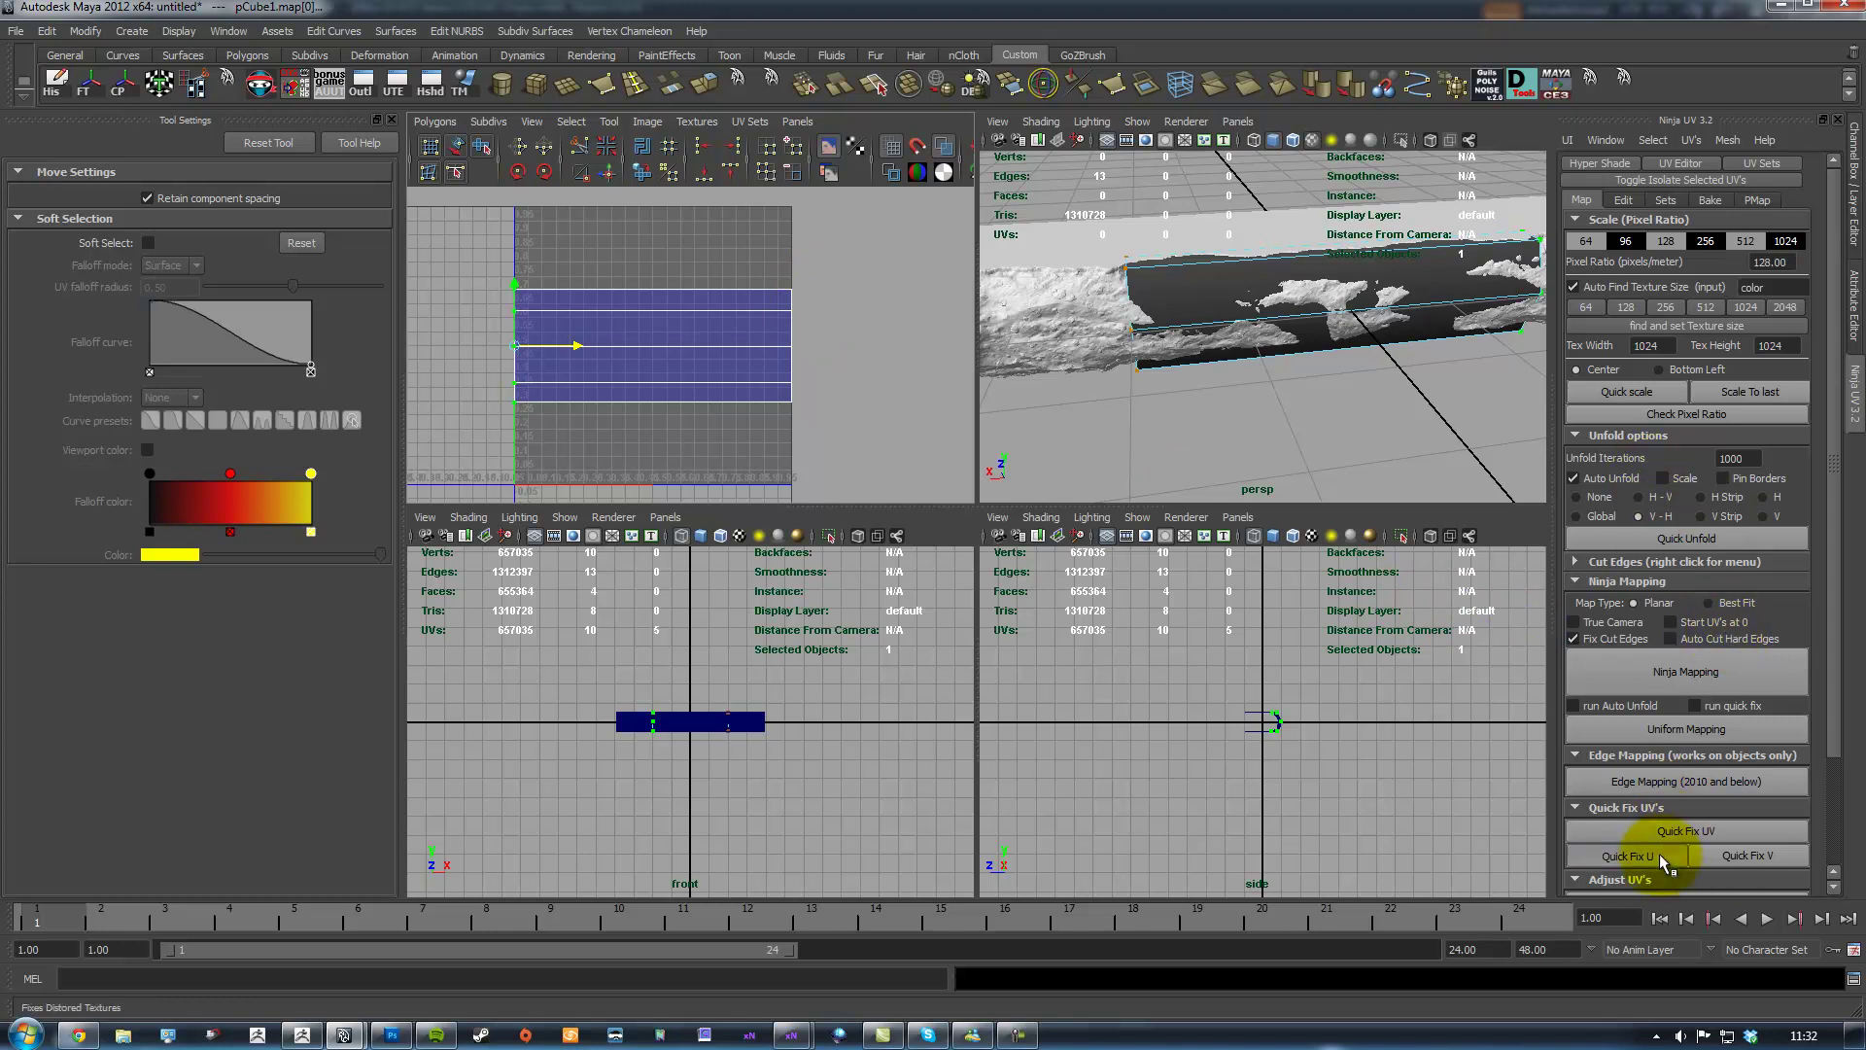
click(1768, 856)
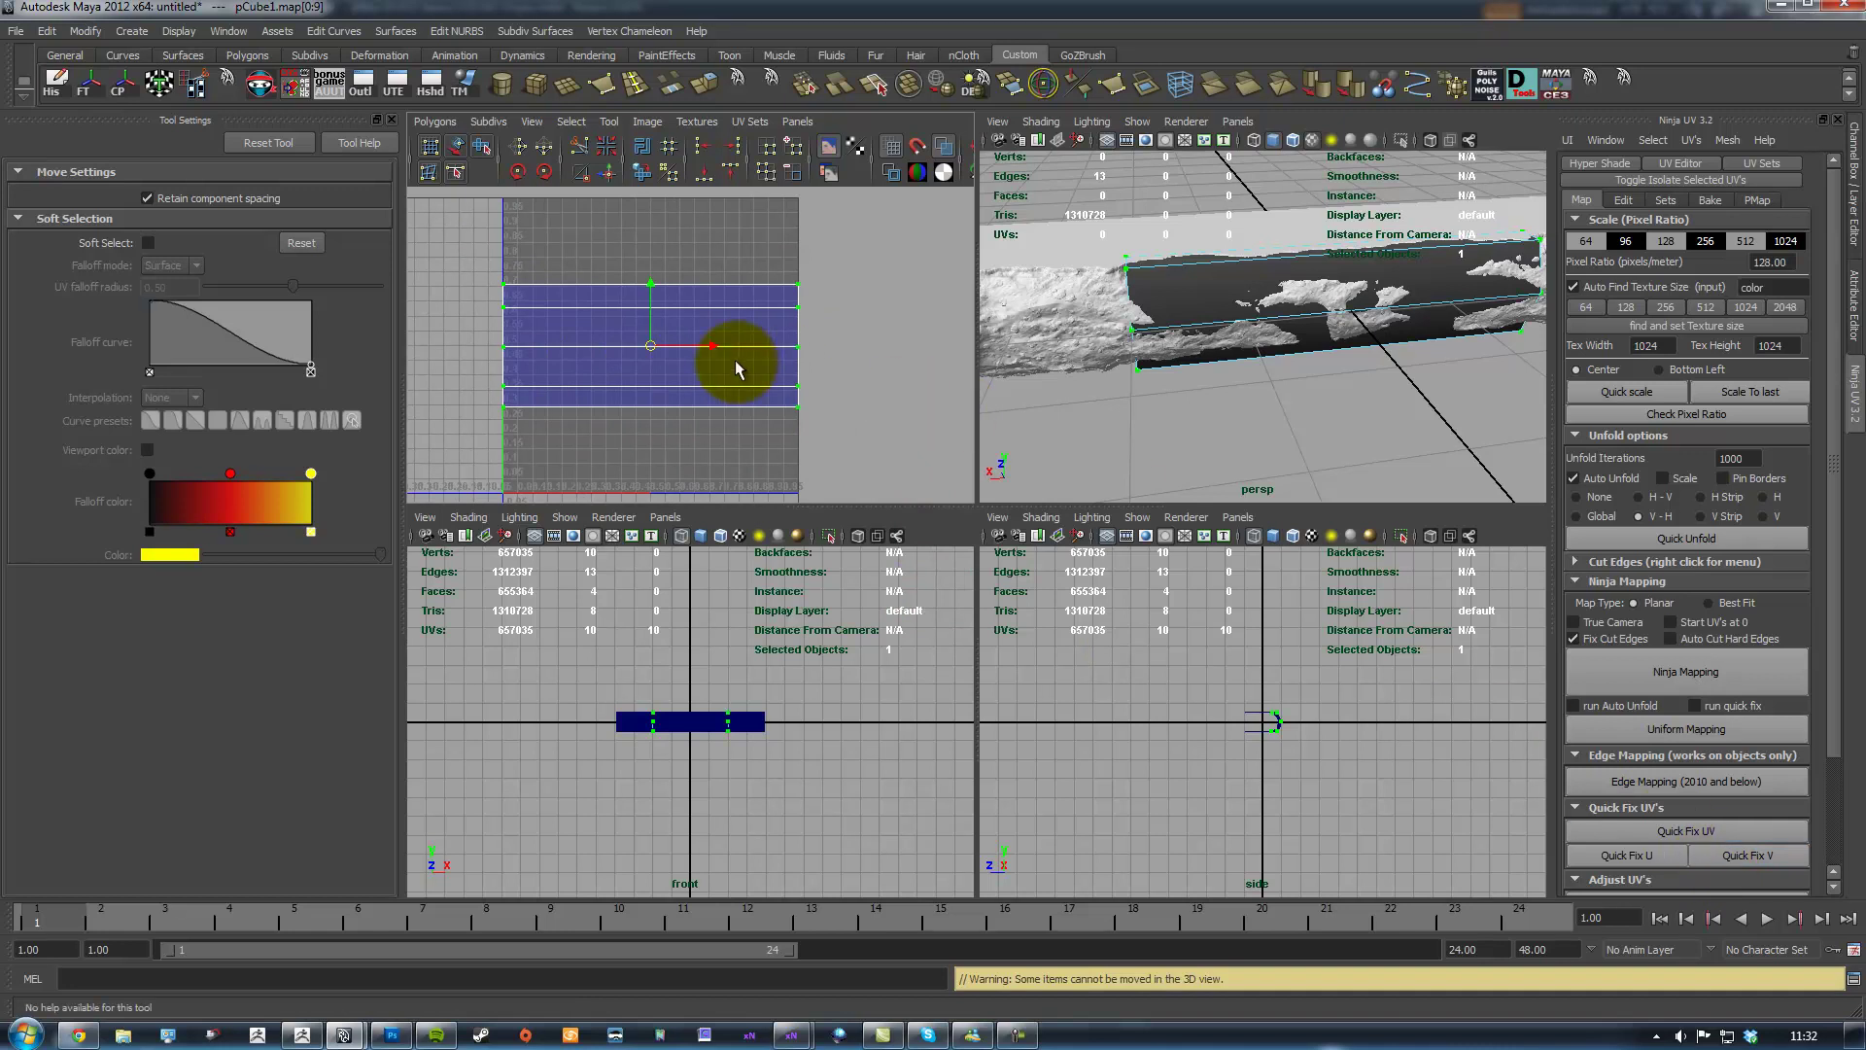
click(1681, 730)
scroll(1695, 744, down, 1)
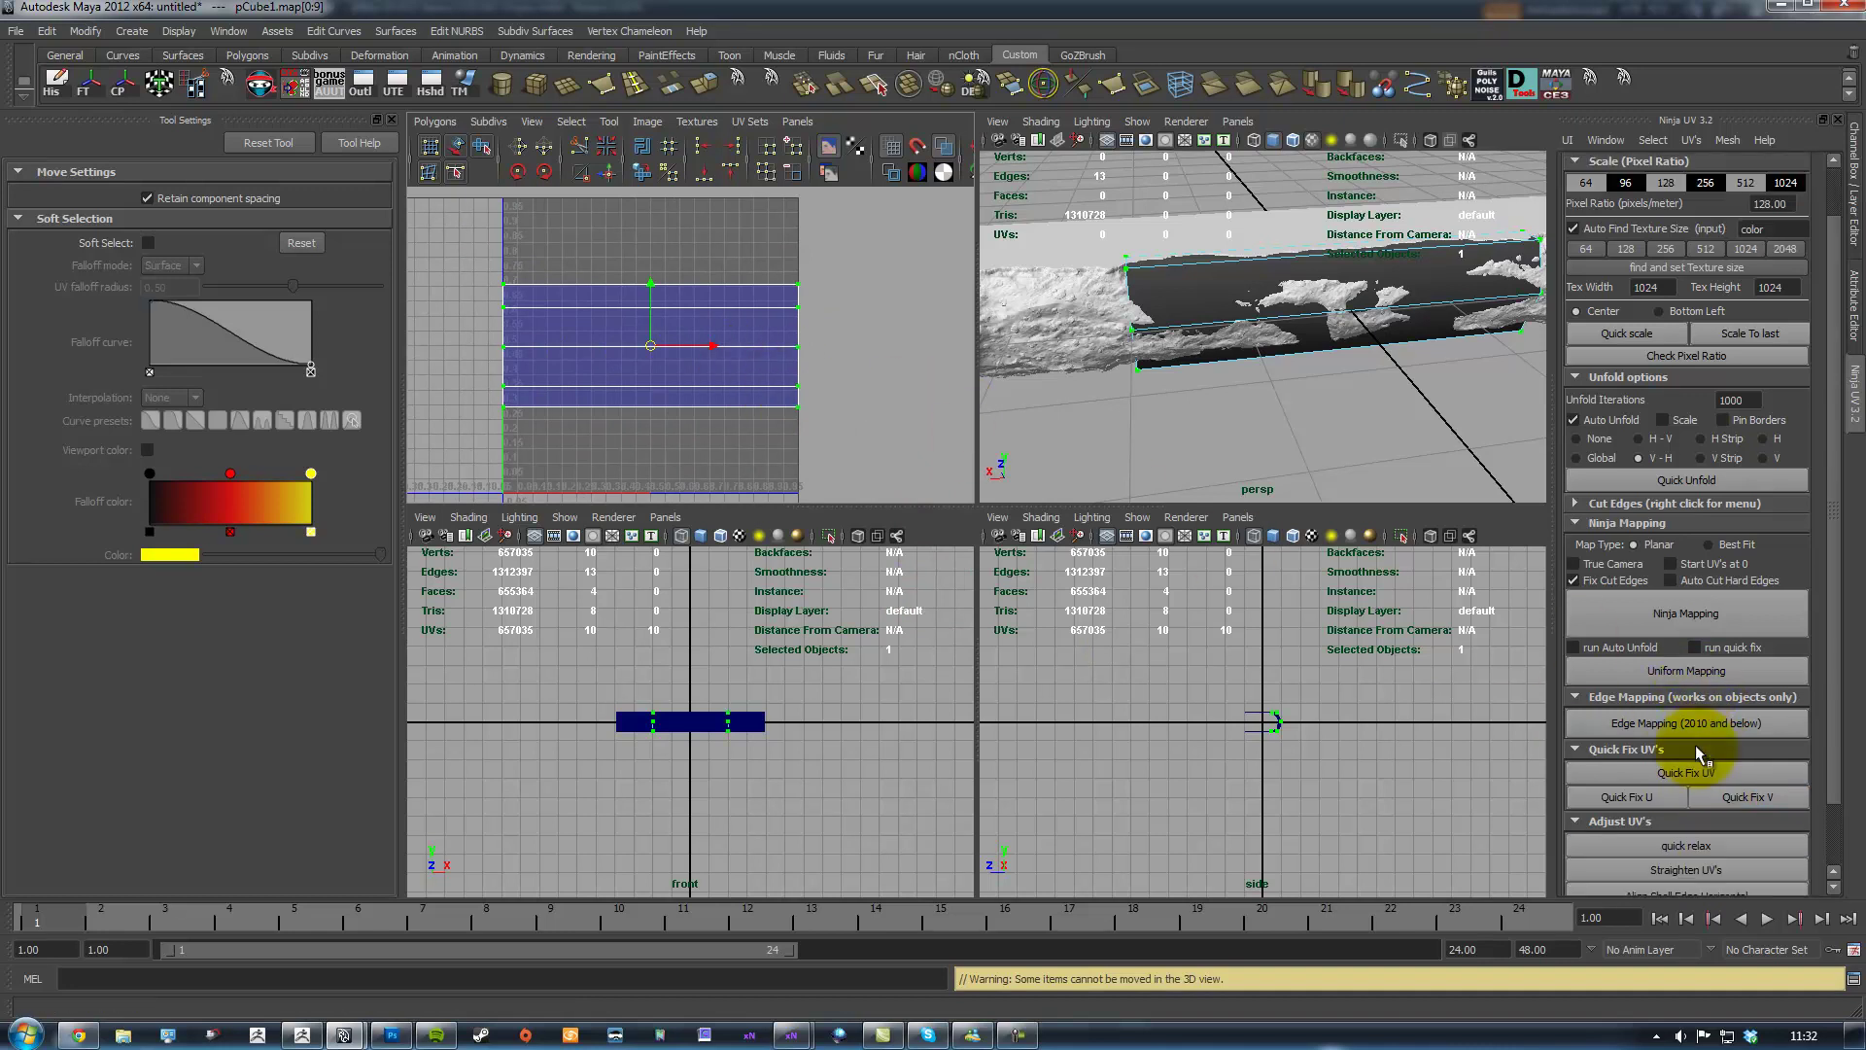
click(1717, 770)
alt+right_drag(709, 366, 720, 375)
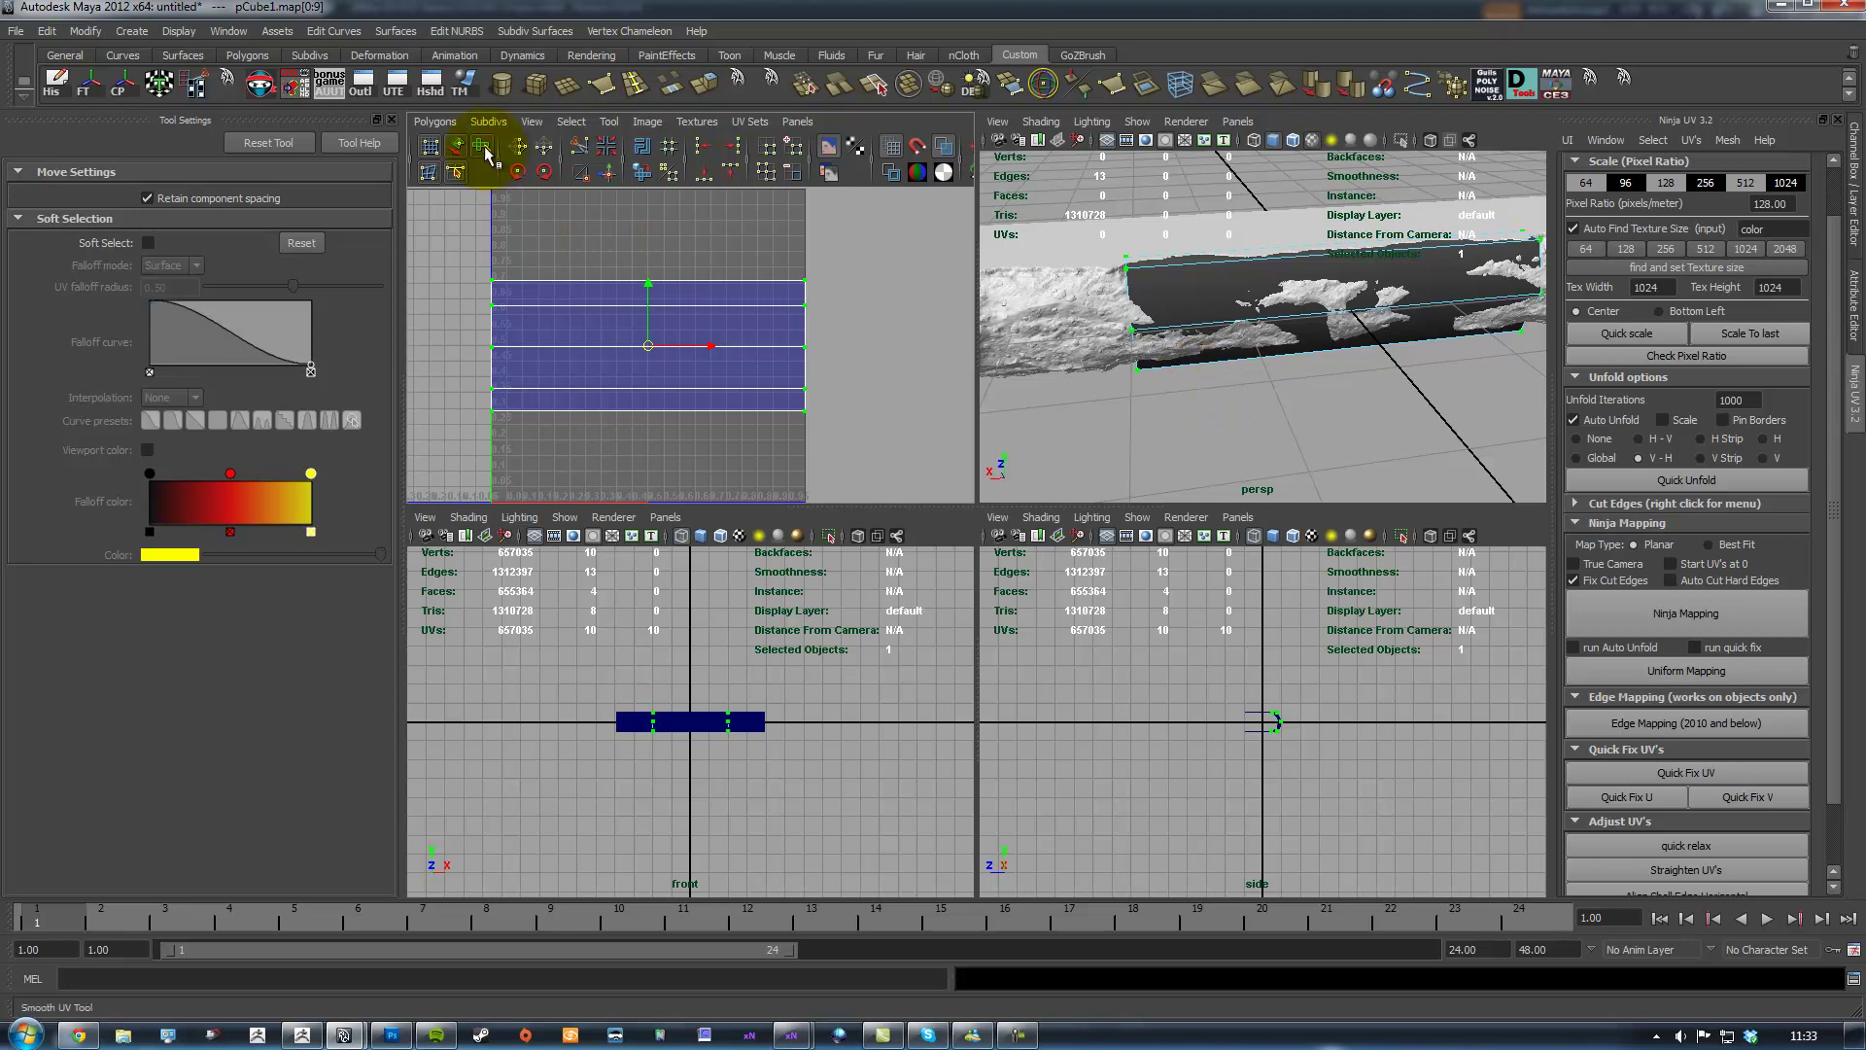
click(484, 145)
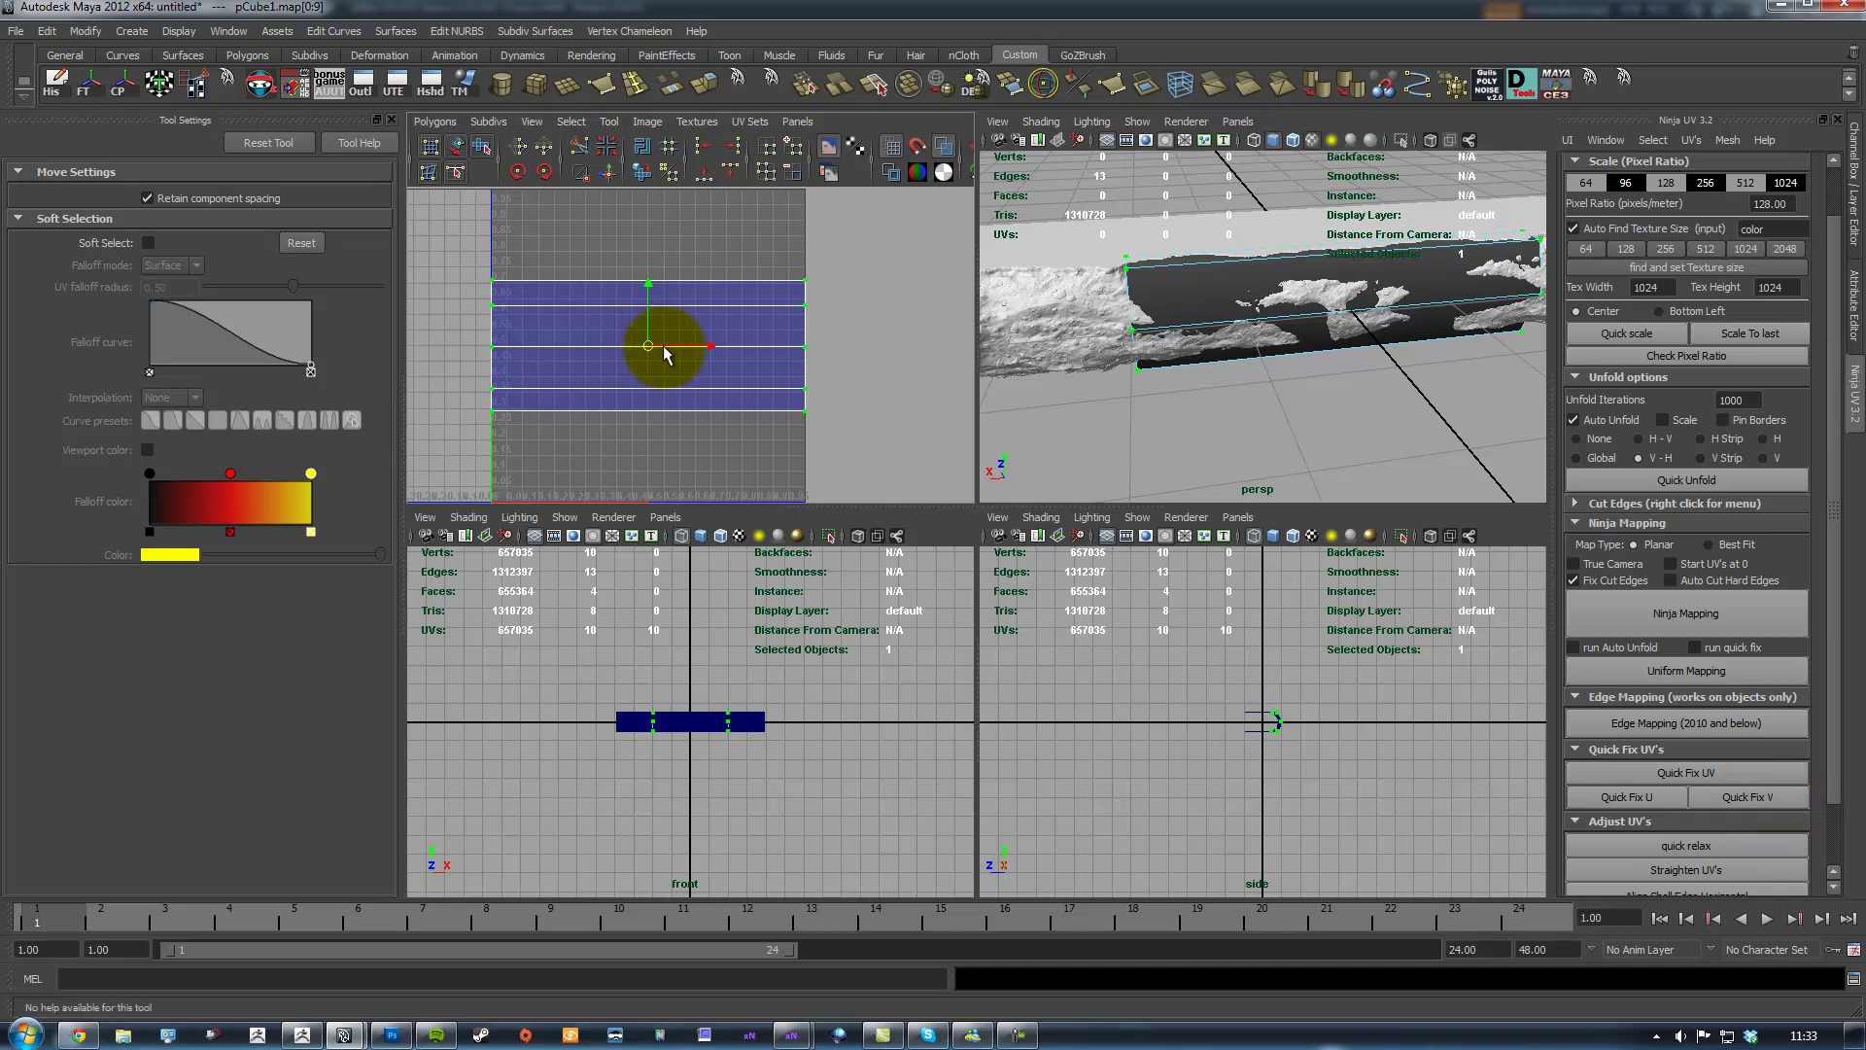
Try scaling the strip's selected UVs and undo the change
key(r)
alt+middle_drag(675, 362, 762, 379)
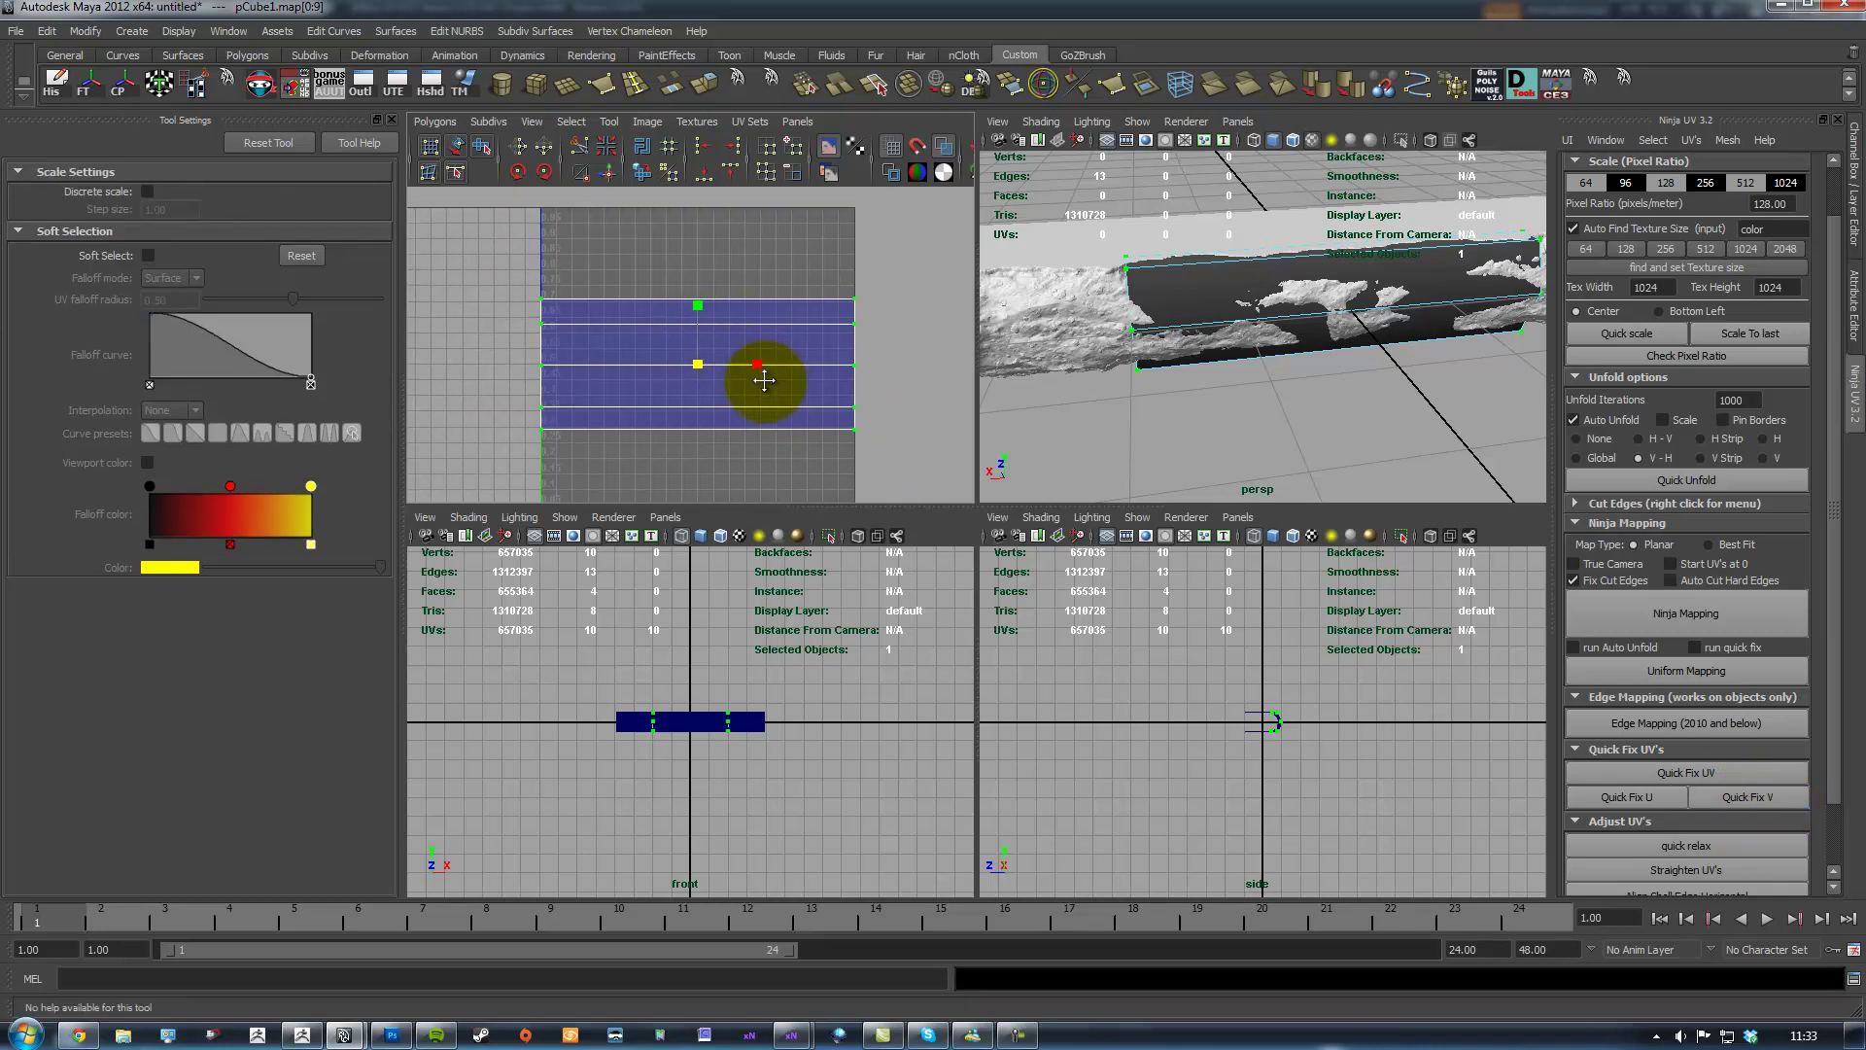
drag(759, 365, 711, 305)
key(ctrl+z)
alt+middle_drag(896, 363, 879, 350)
alt+right_drag(879, 350, 787, 338)
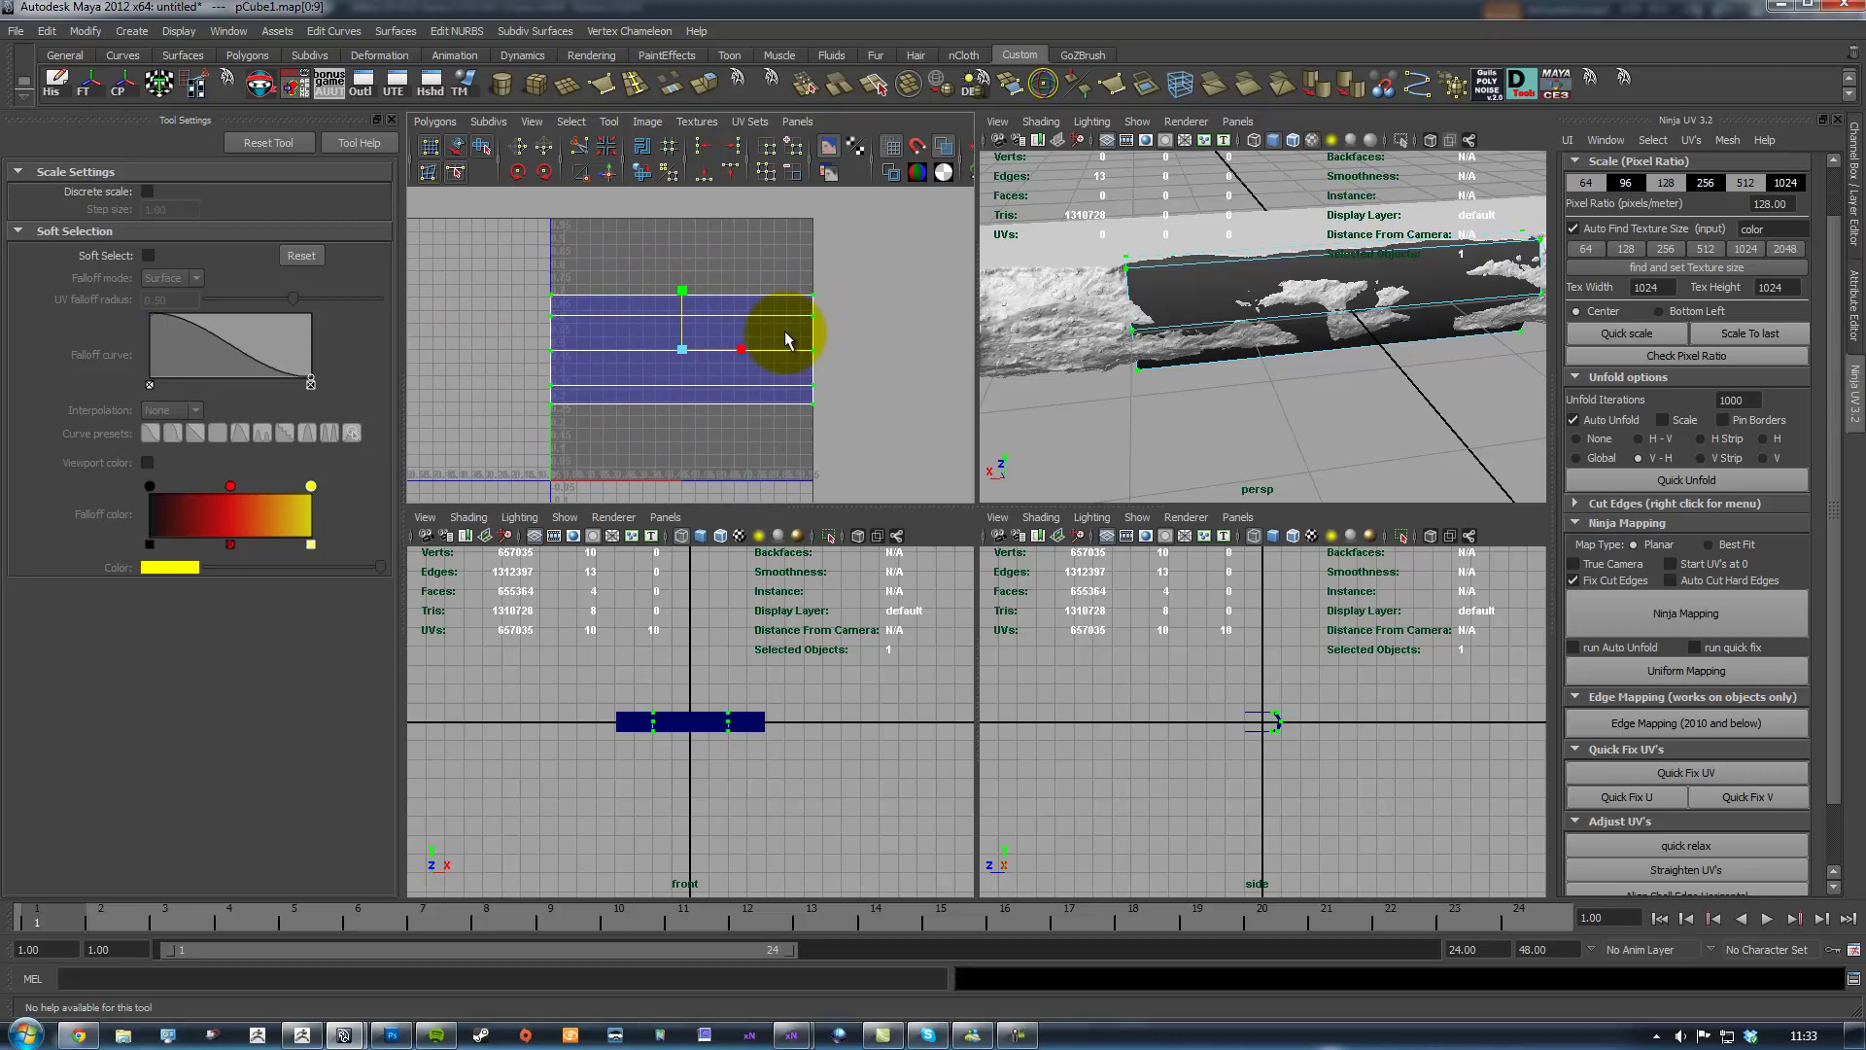
alt+middle_drag(796, 341, 812, 344)
alt+right_drag(681, 340, 684, 353)
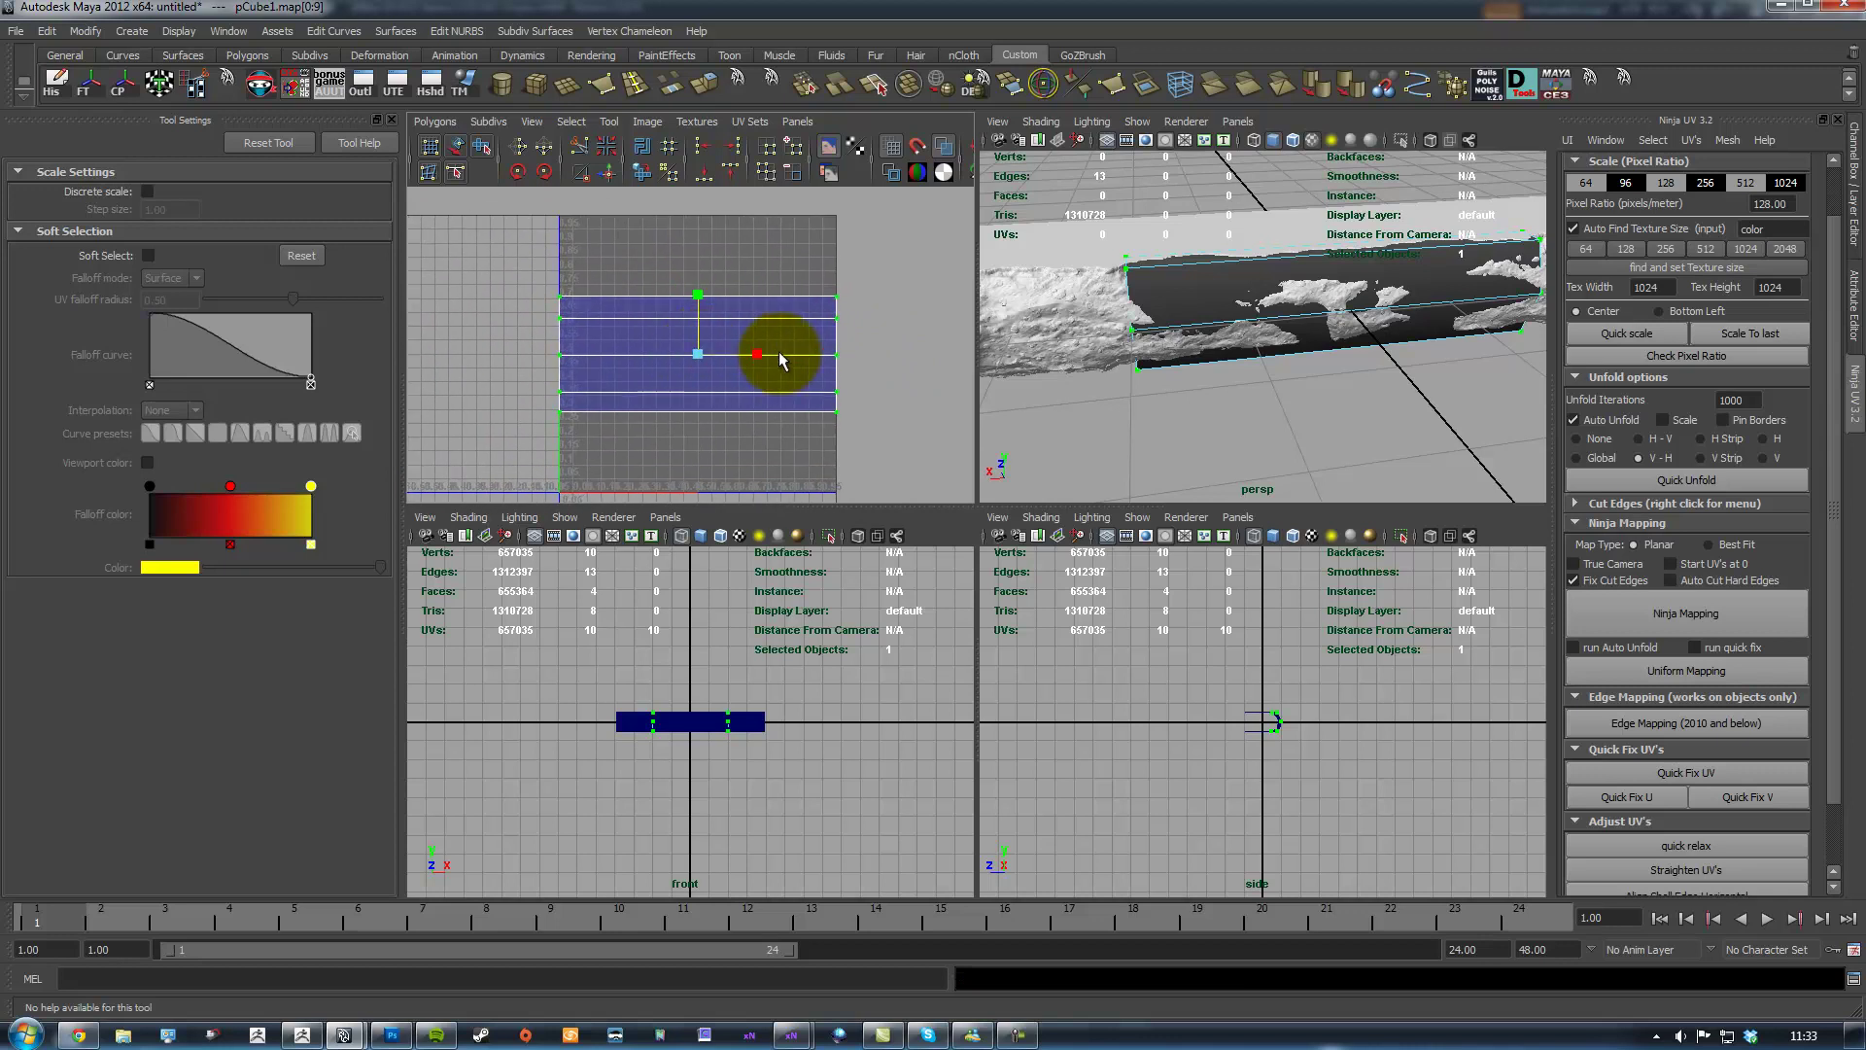
Move the whole UV shell vertically to near the top of the 0-1 texture space
alt+drag(1041, 345, 1179, 316)
scroll(679, 312, up, 1)
key(w)
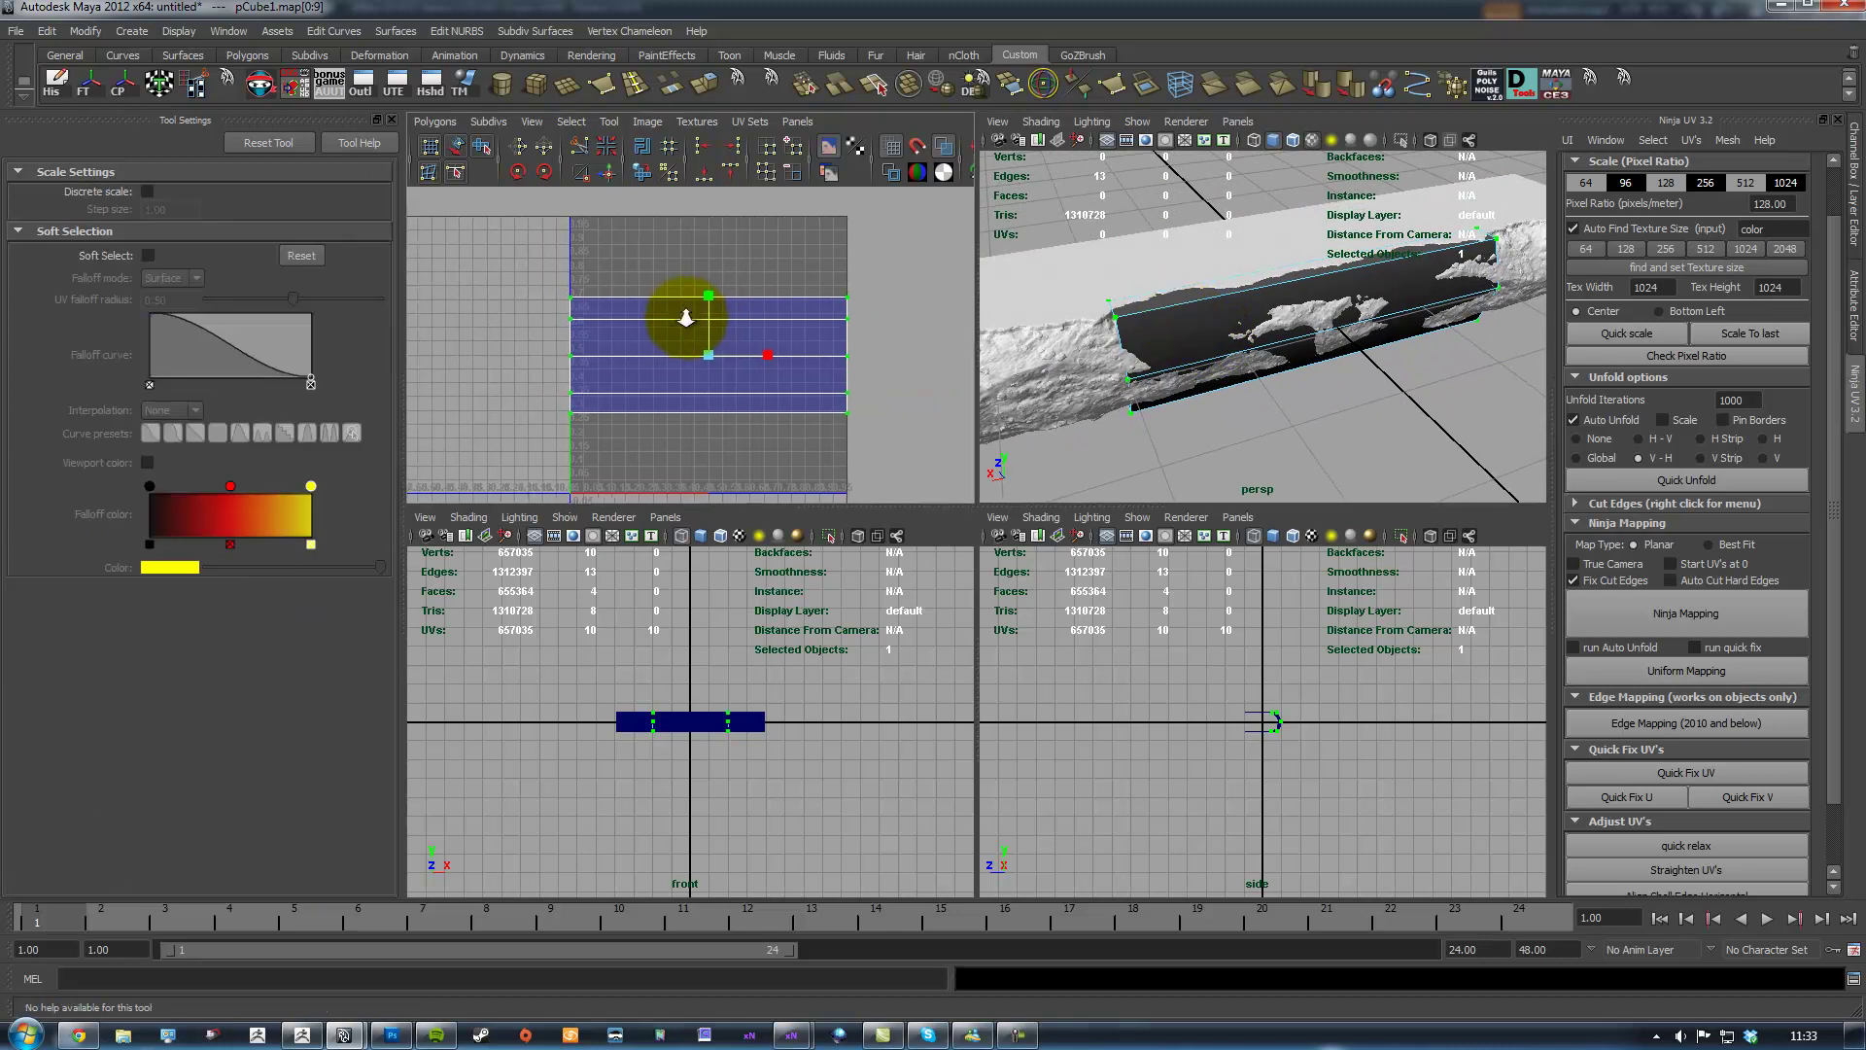
drag(713, 354, 708, 263)
key(space)
alt+middle_drag(1058, 377, 1047, 352)
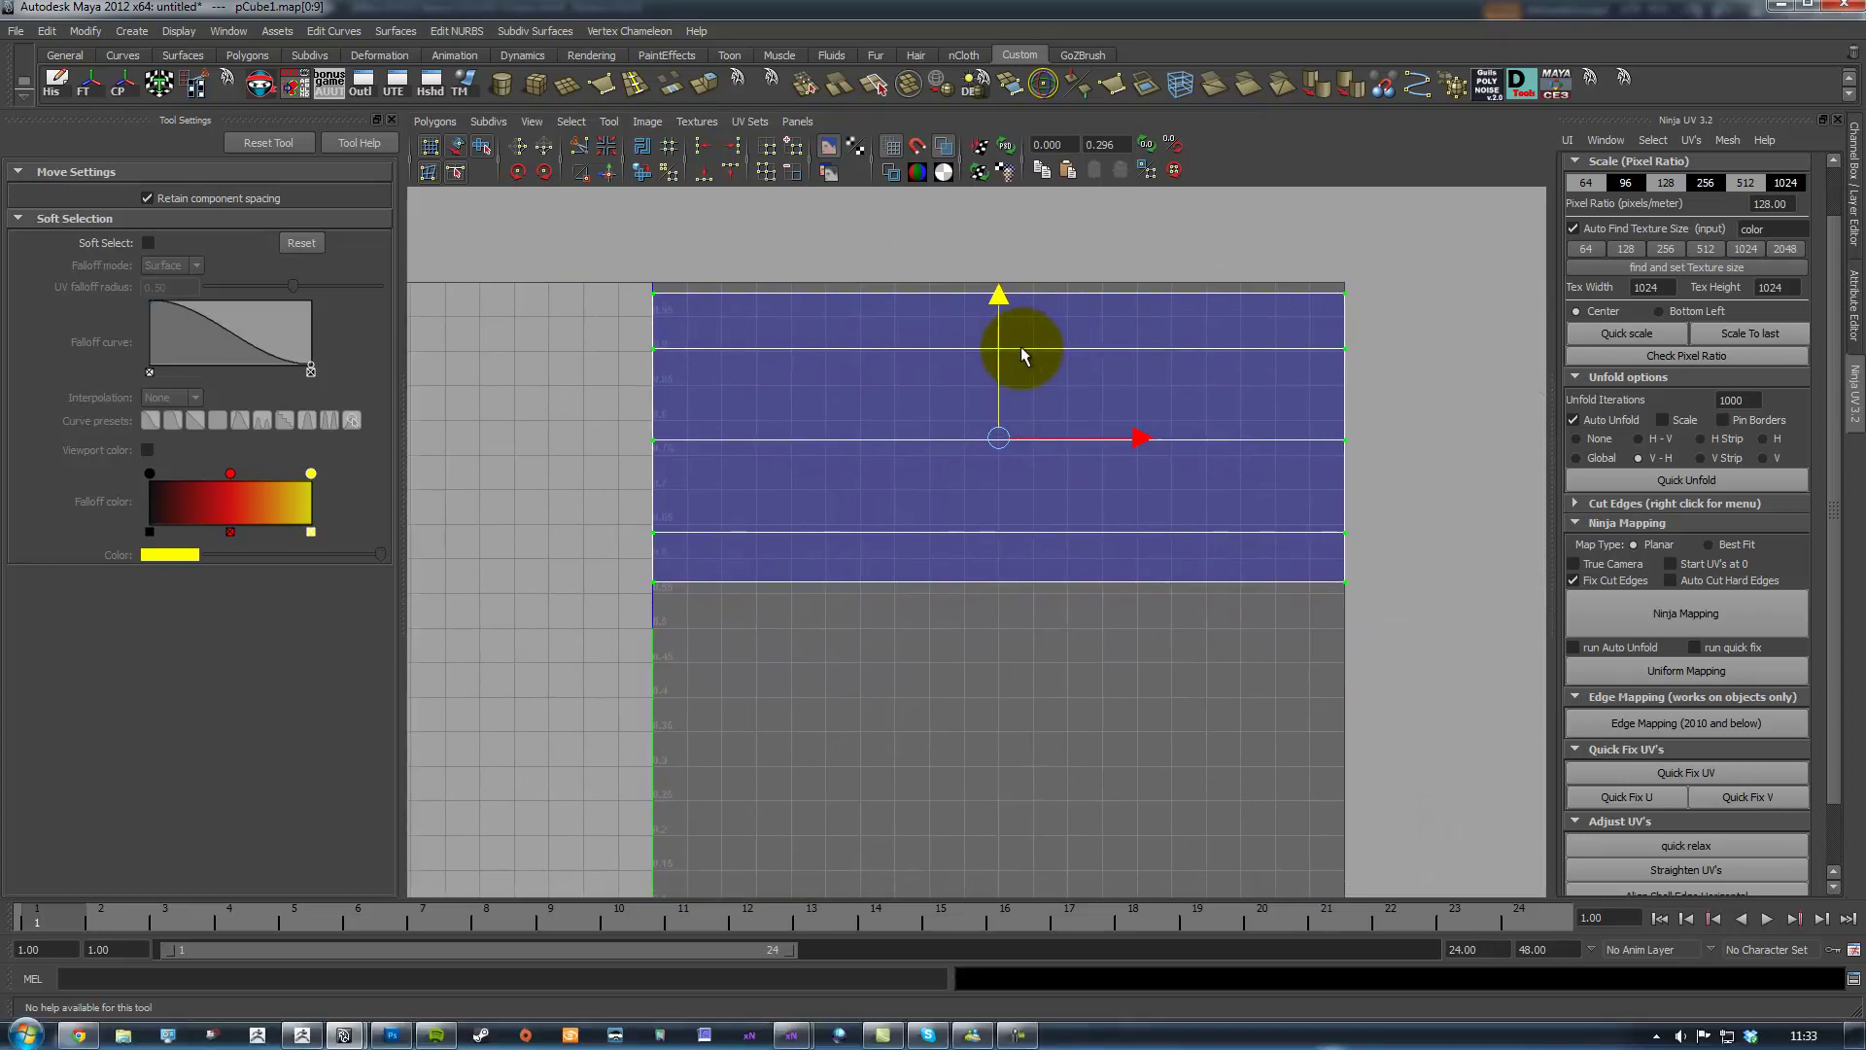
drag(1000, 297, 1009, 323)
alt+middle_drag(1058, 375, 1117, 308)
alt+middle_drag(1013, 391, 917, 367)
alt+middle_drag(624, 498, 733, 500)
alt+right_drag(733, 499, 789, 453)
Reselect all of the shell's UVs, try placing their pivot on the shell's left edge, and undo it
drag(558, 197, 1441, 475)
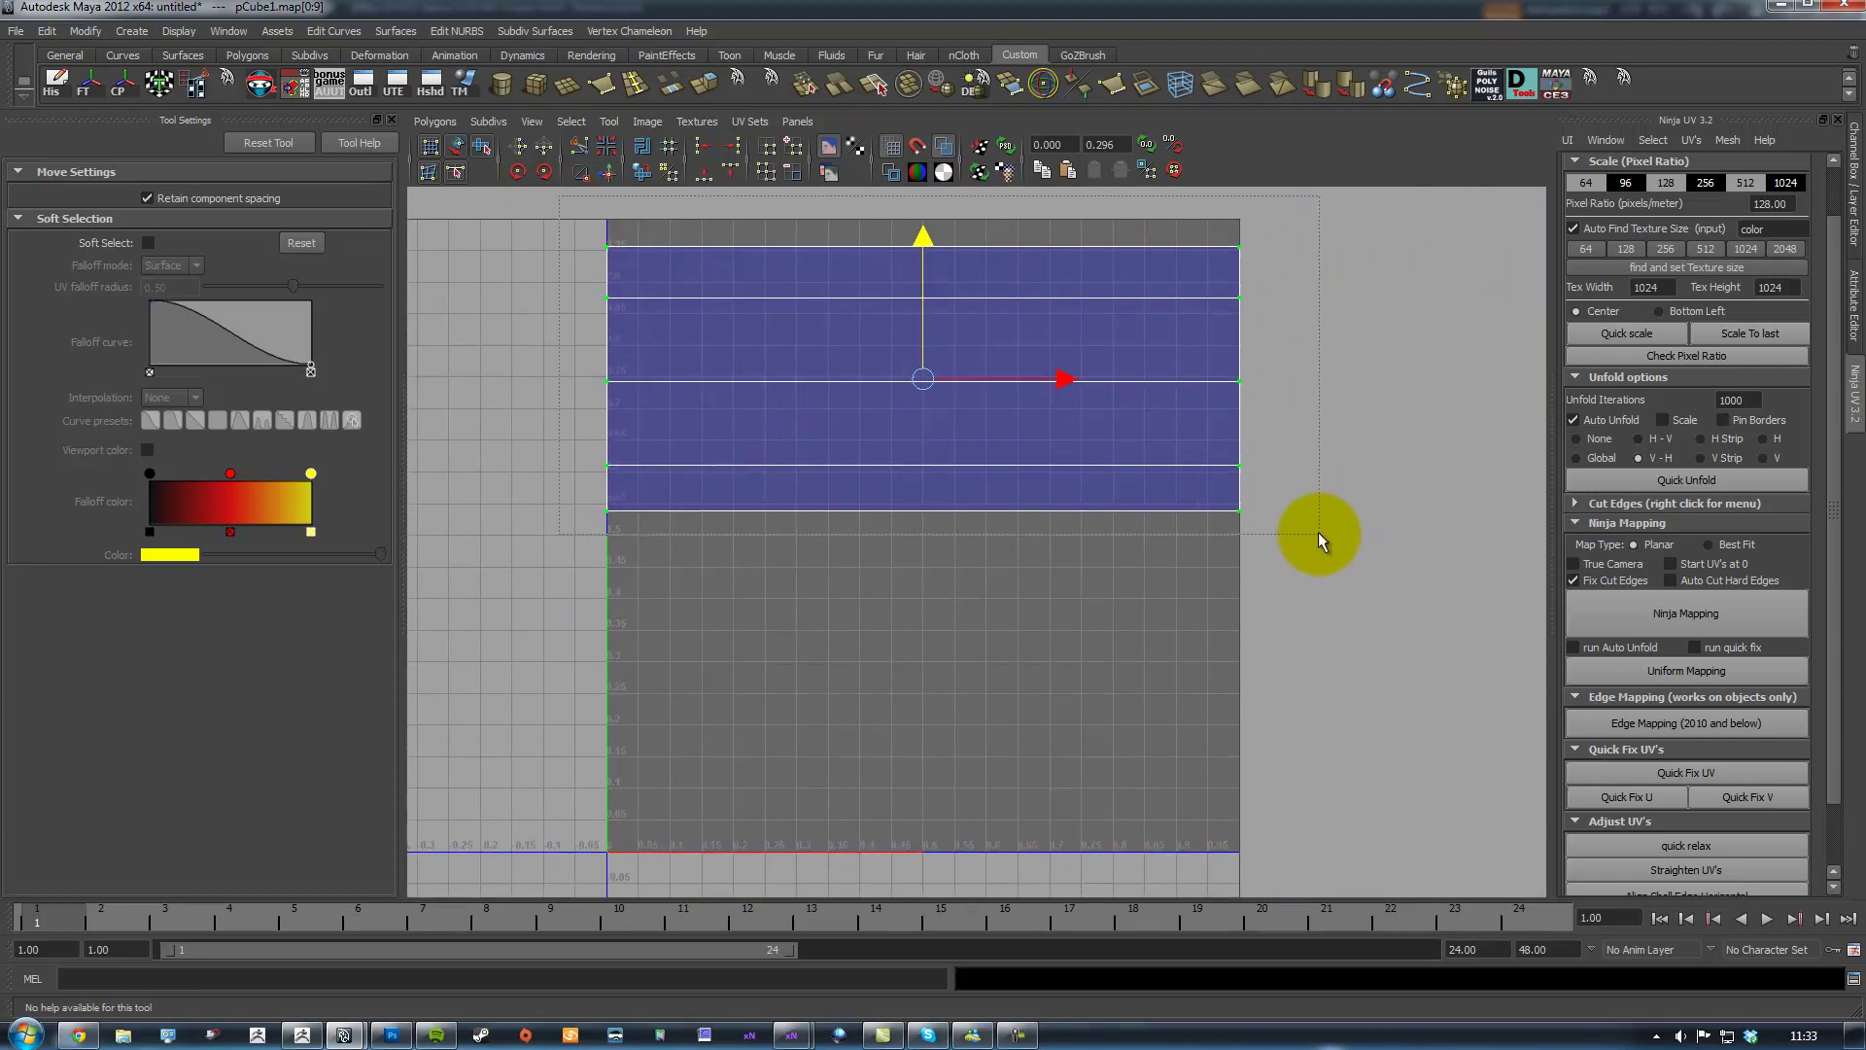
drag(1318, 533, 1308, 530)
alt+middle_drag(884, 374, 1033, 400)
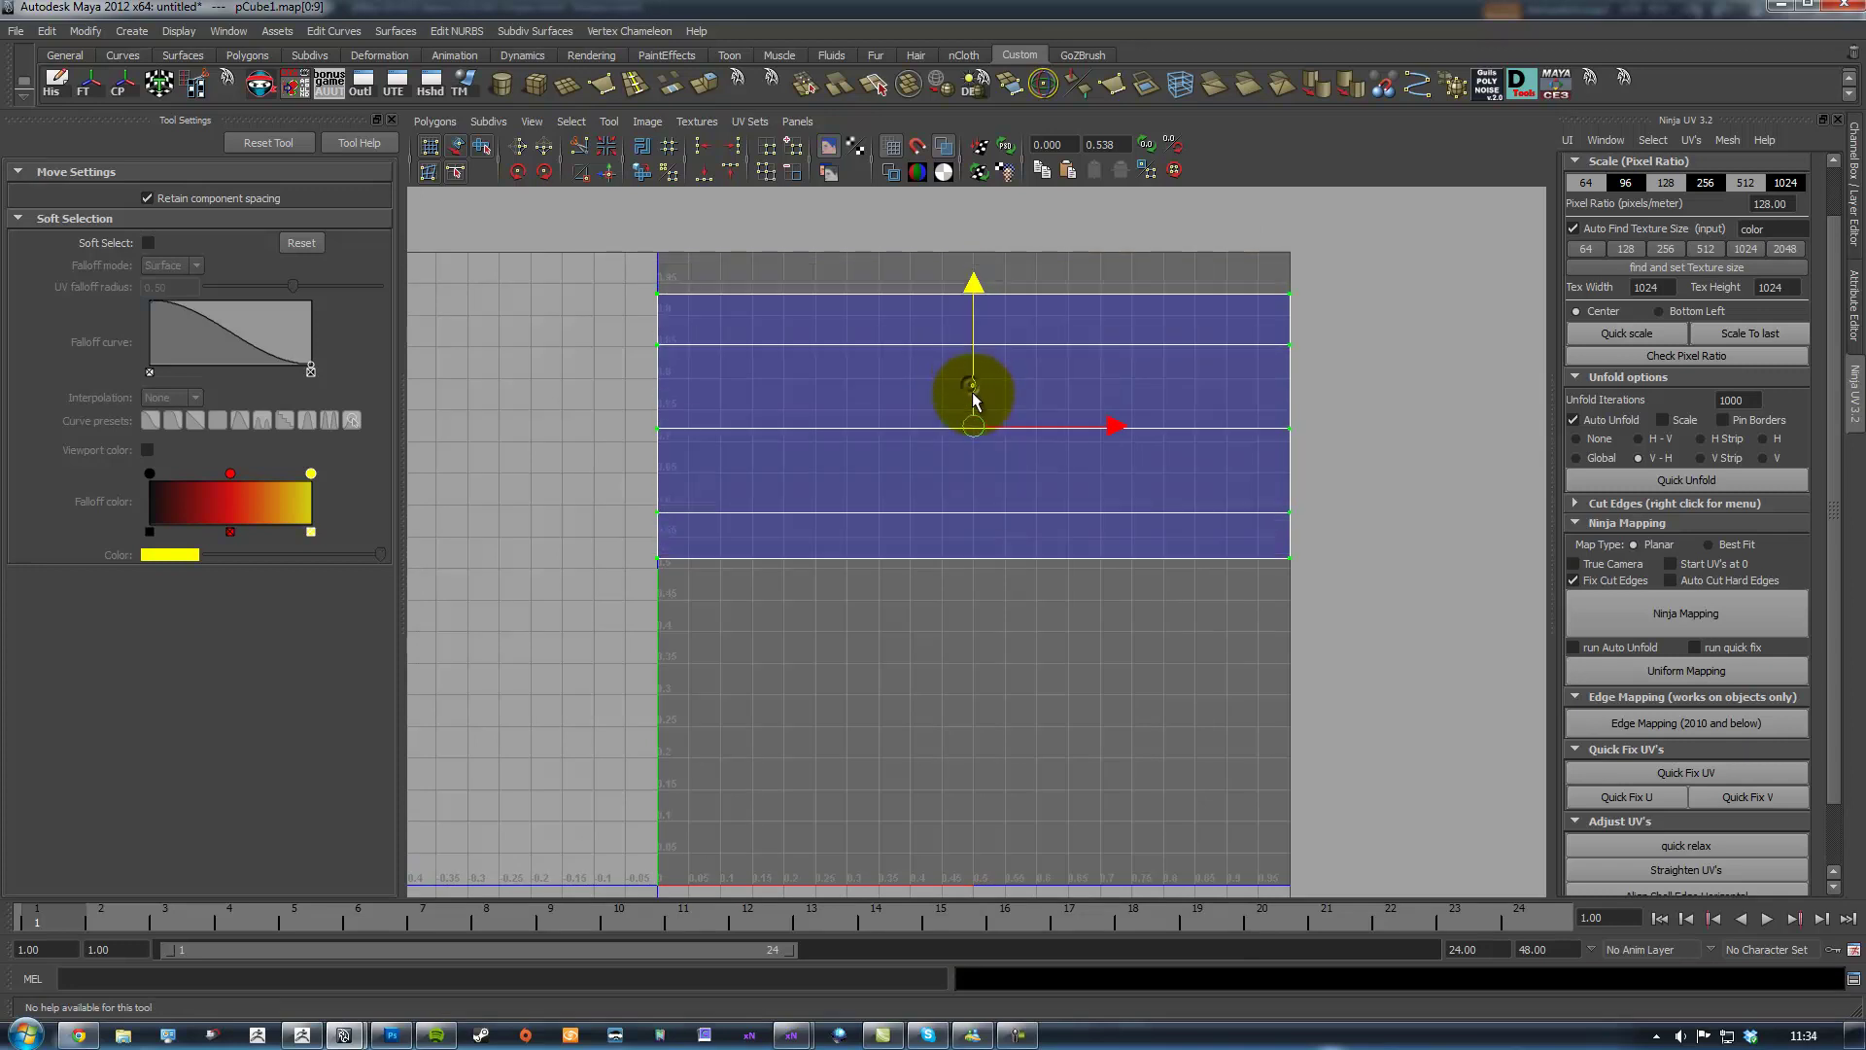
alt+right_drag(973, 391, 998, 427)
drag(980, 404, 572, 402)
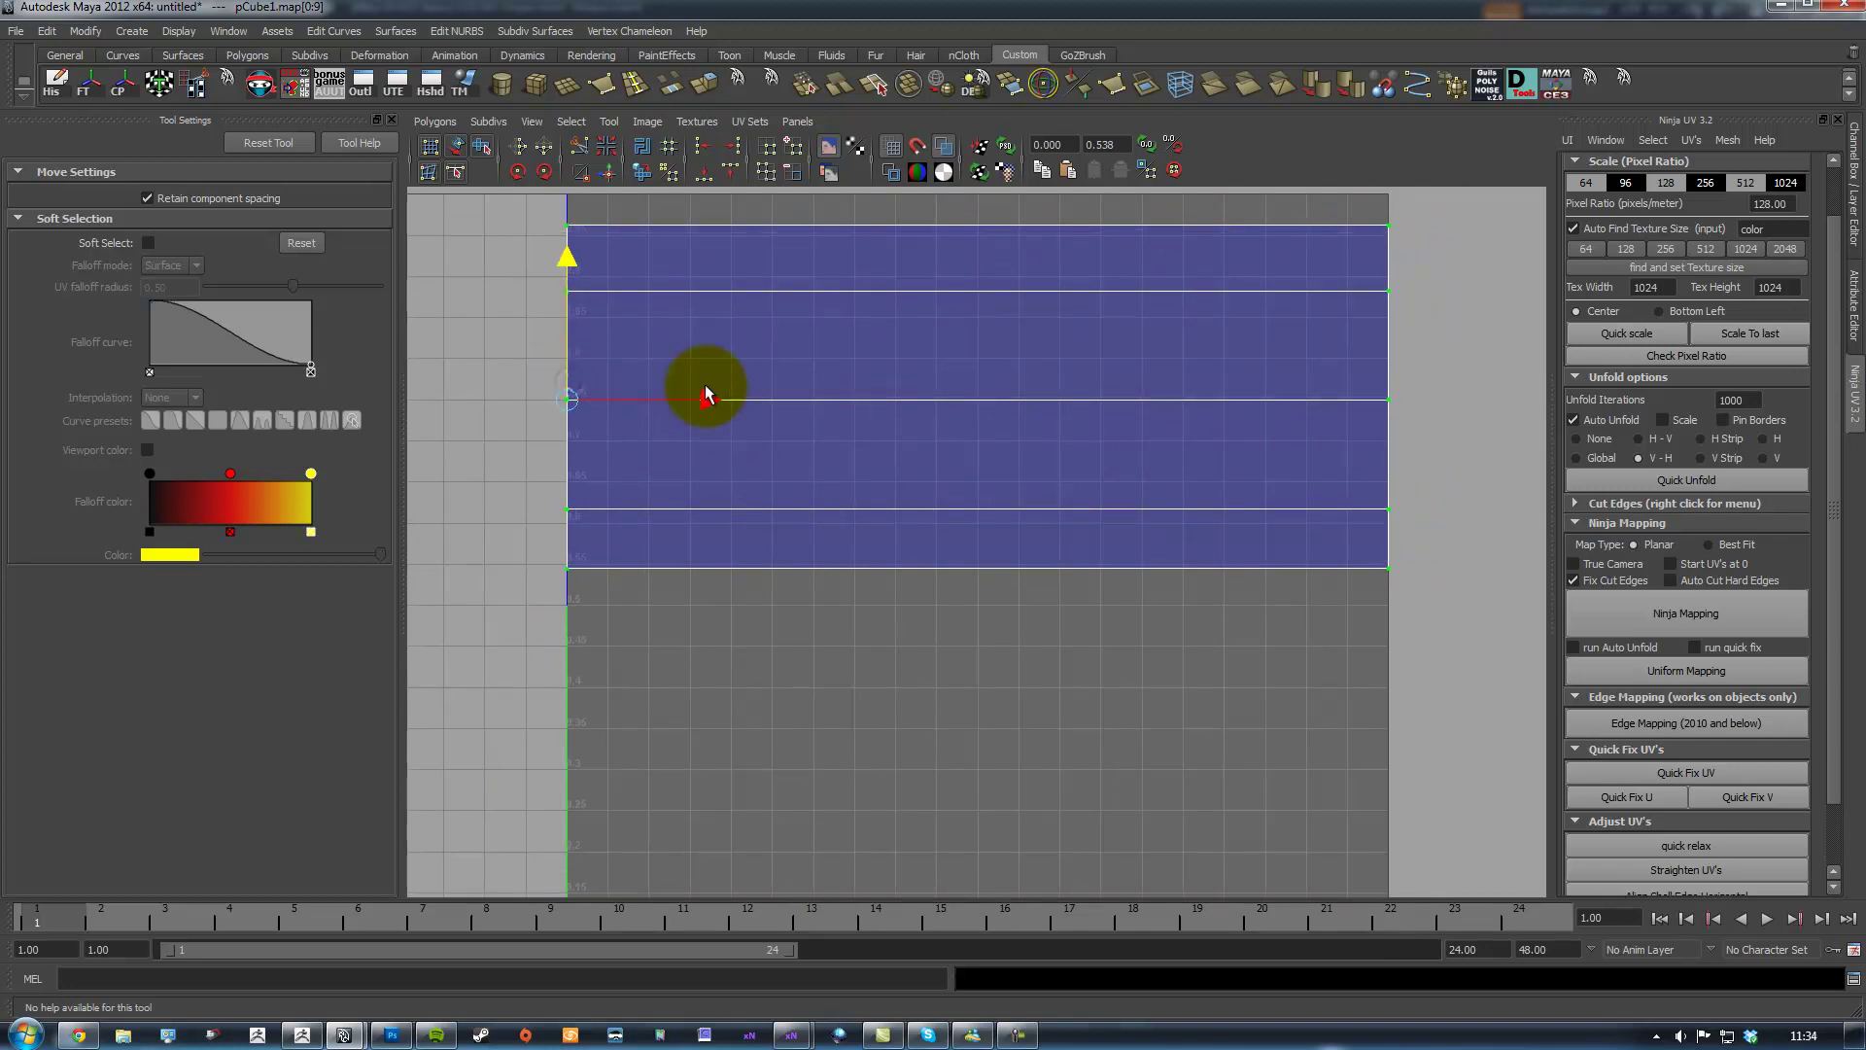
alt+middle_drag(1028, 372, 1039, 390)
alt+right_drag(1362, 417, 1115, 435)
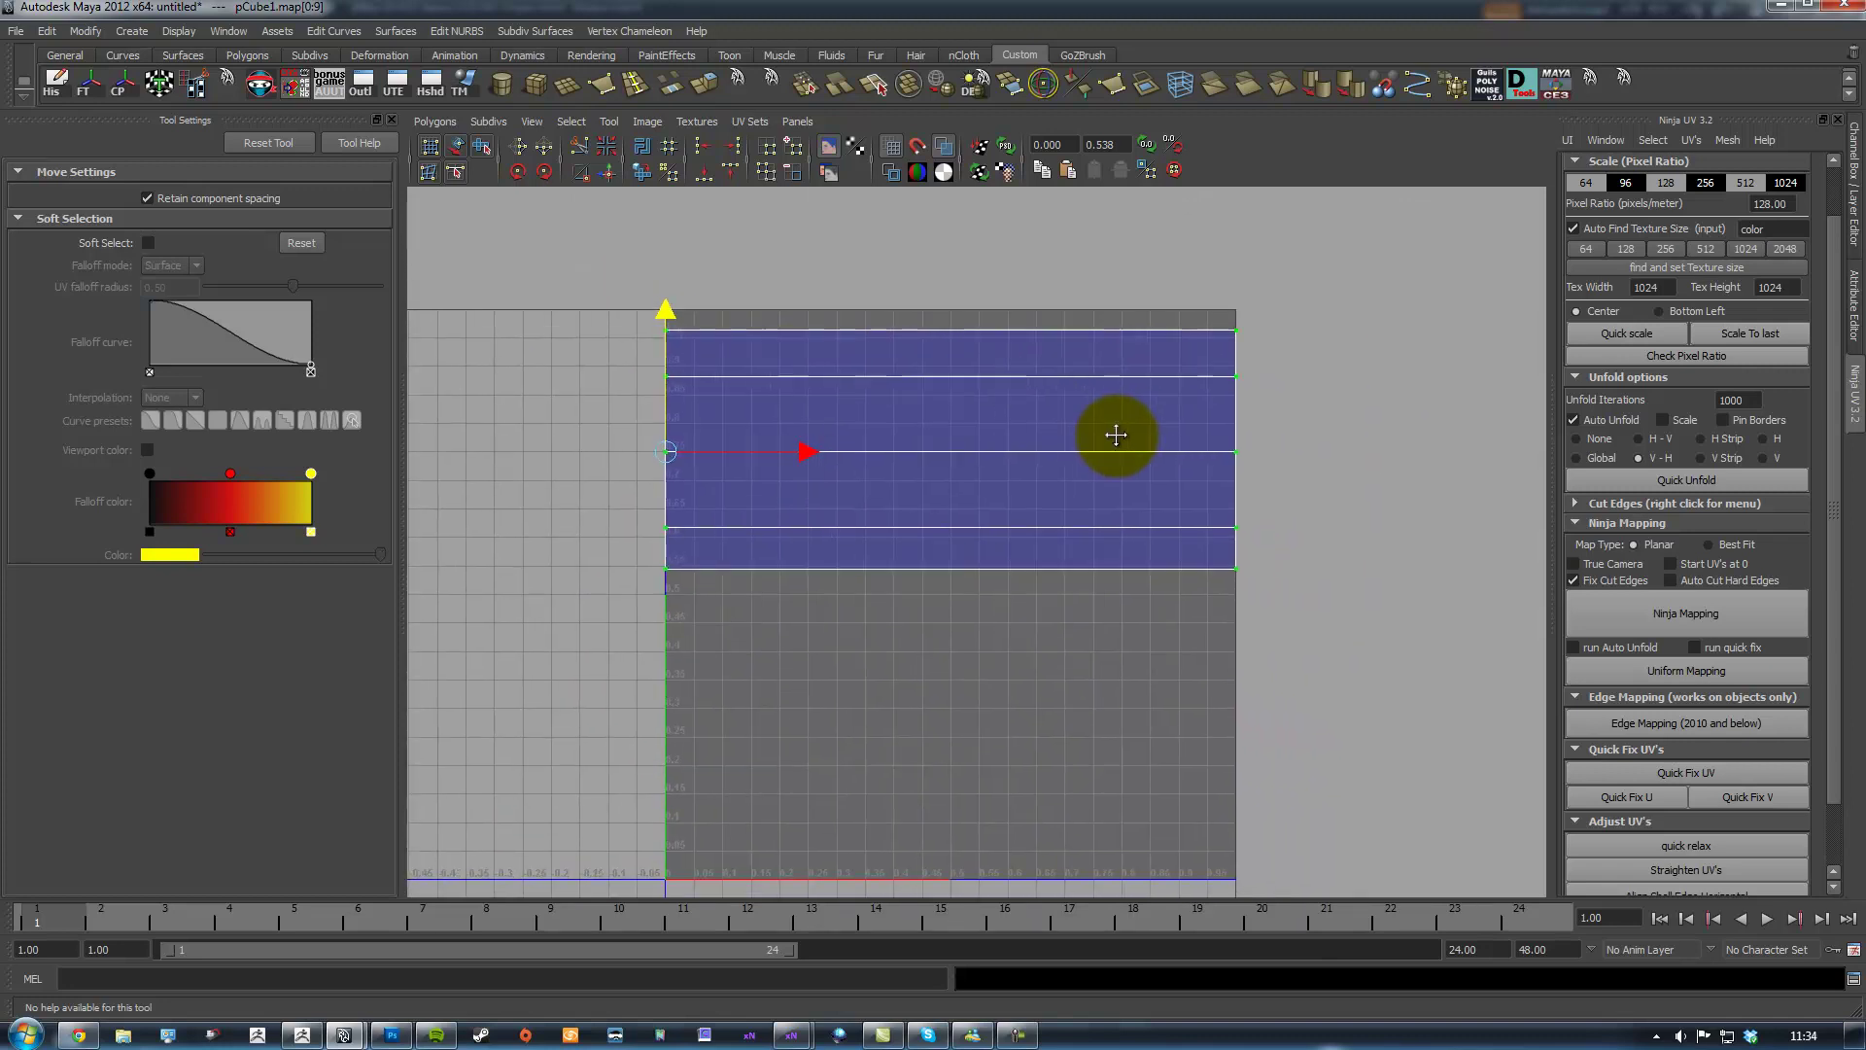
key(space)
key(space)
alt+middle_drag(1025, 390, 1044, 365)
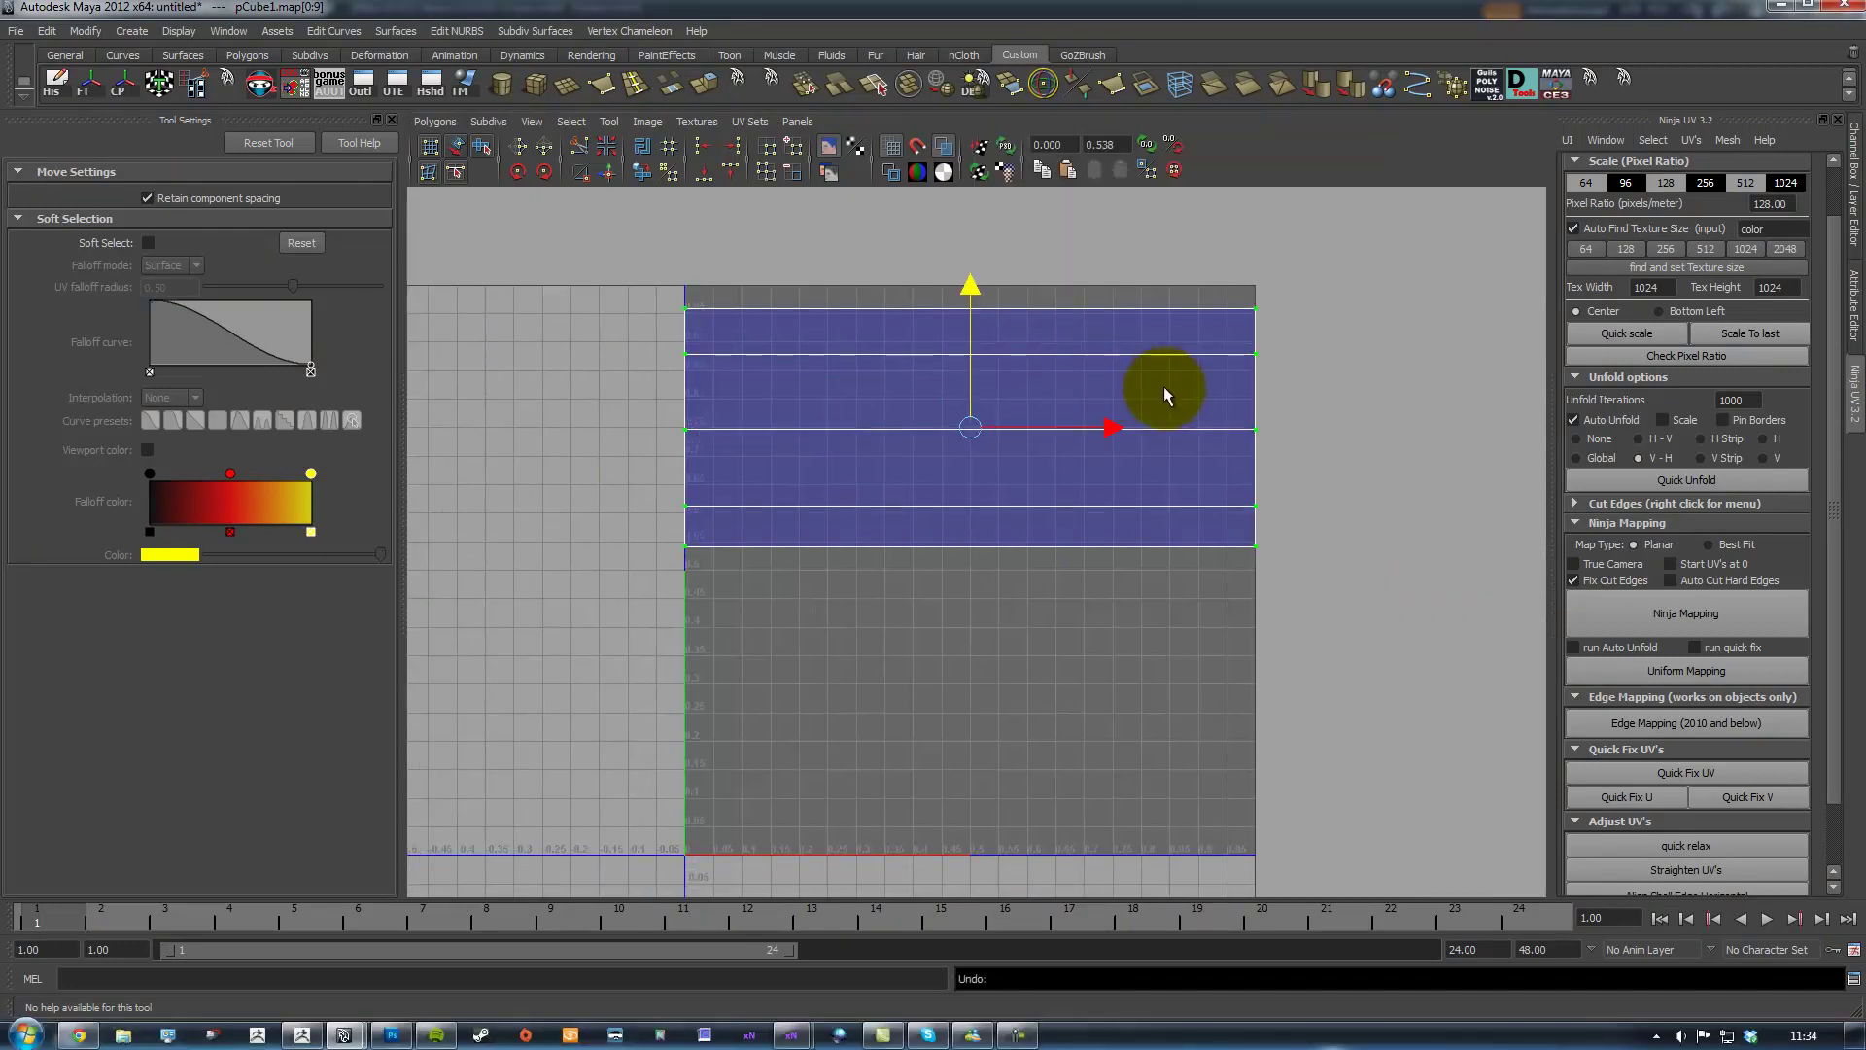
Move the UV shell down to the vertical middle of the 0-1 texture space
alt+middle_drag(1177, 375, 1175, 358)
key(space)
mouse_move(799, 316)
alt+middle_down()
mouse_move(828, 323)
mouse_move(799, 336)
alt+middle_up()
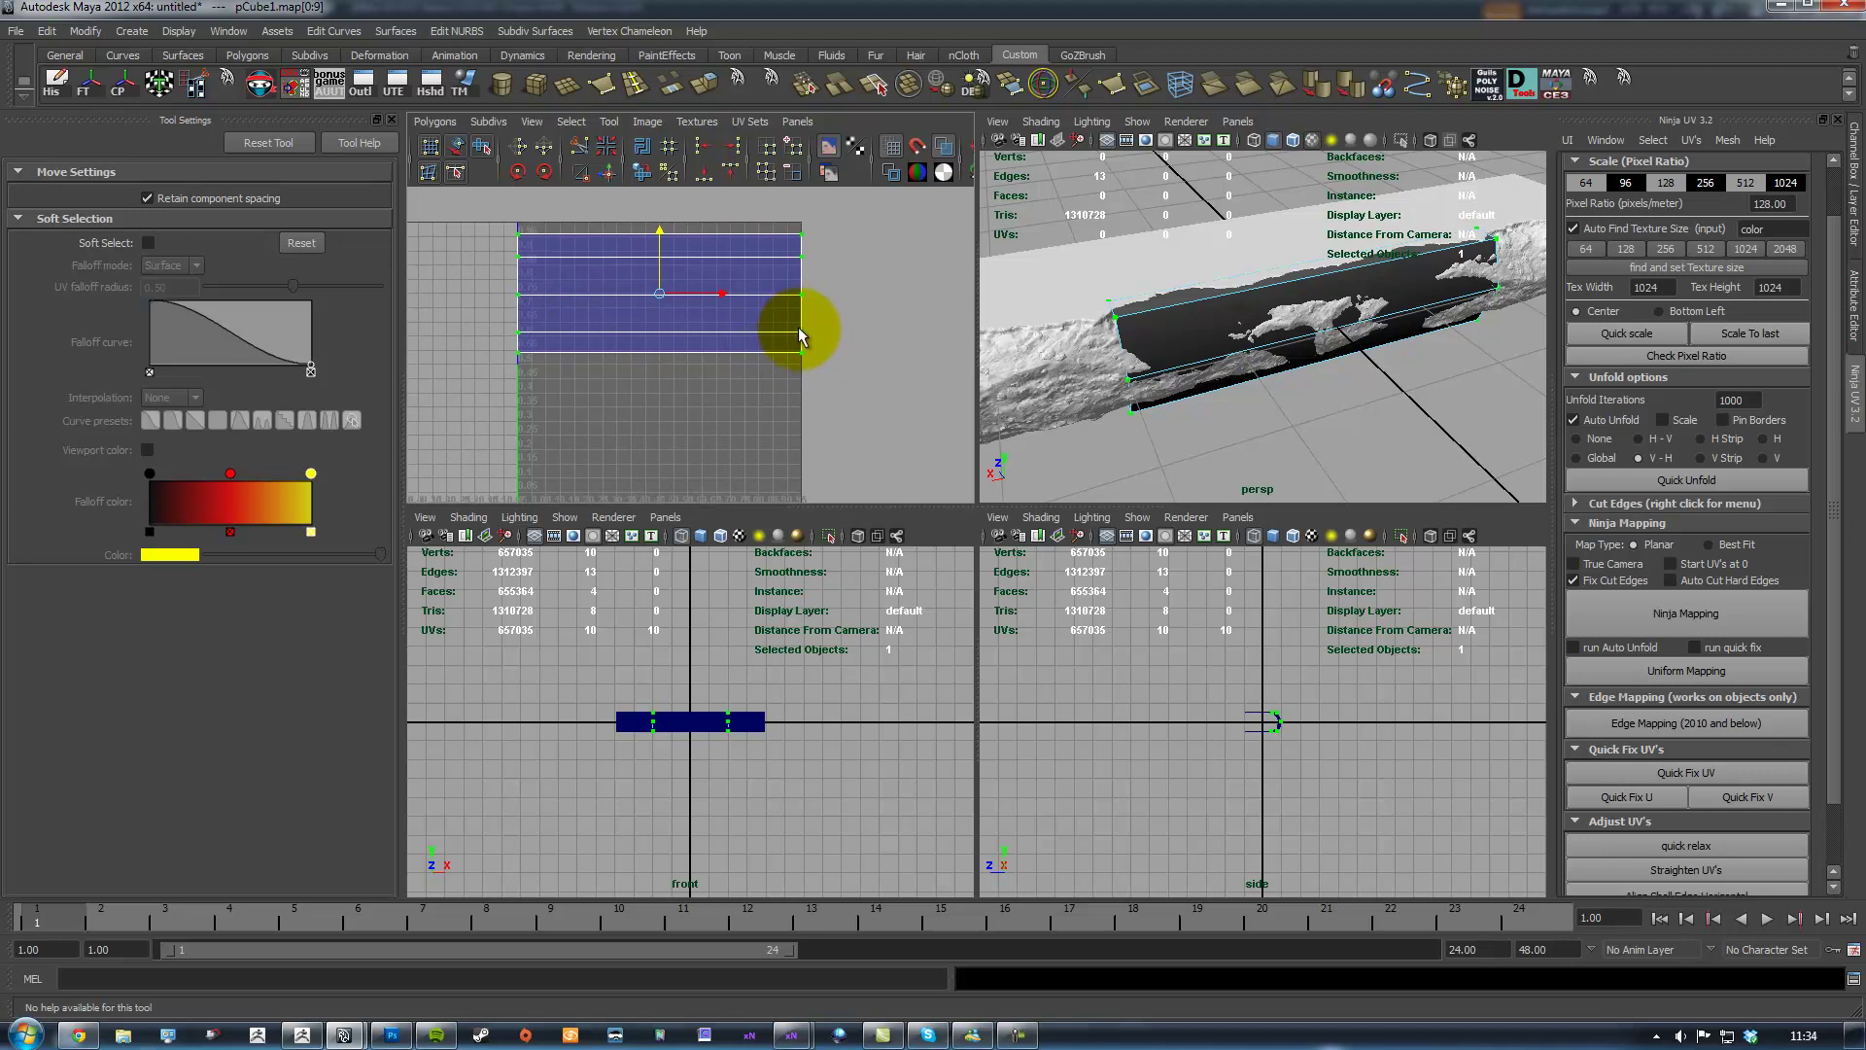
key(space)
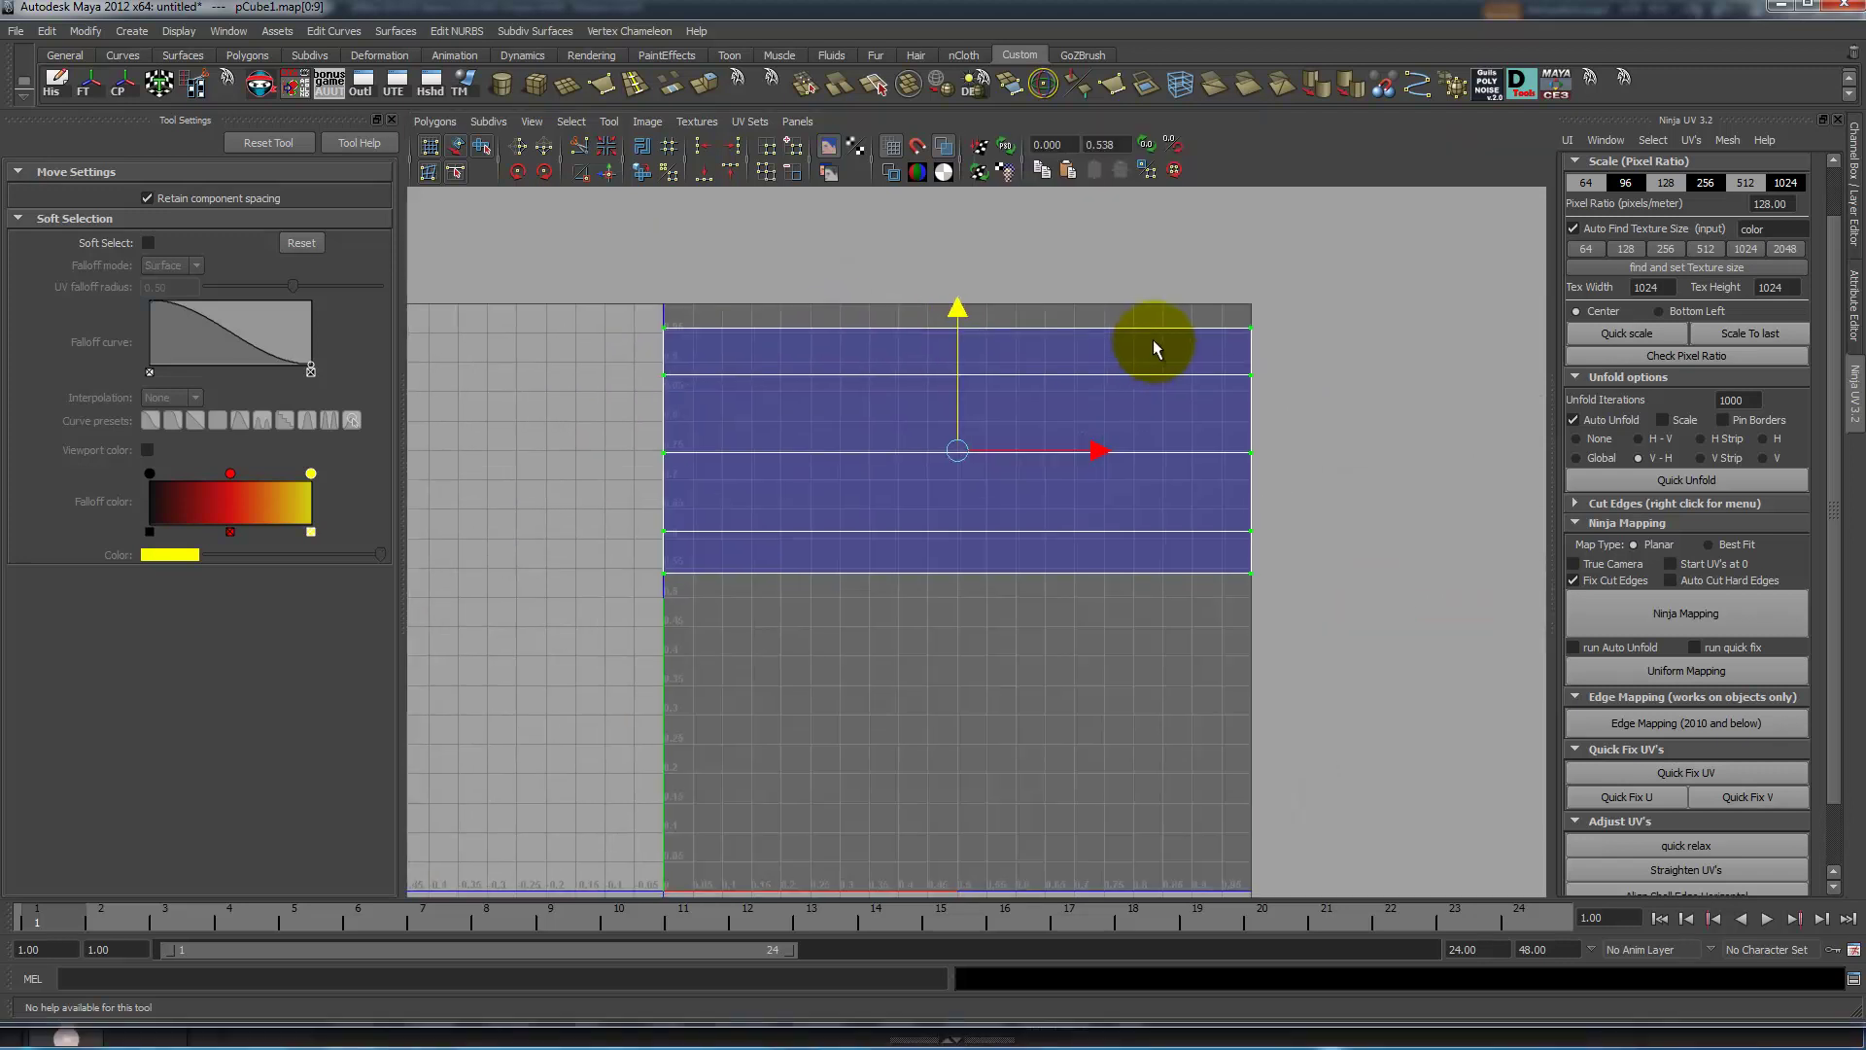
alt+middle_drag(1057, 294, 926, 374)
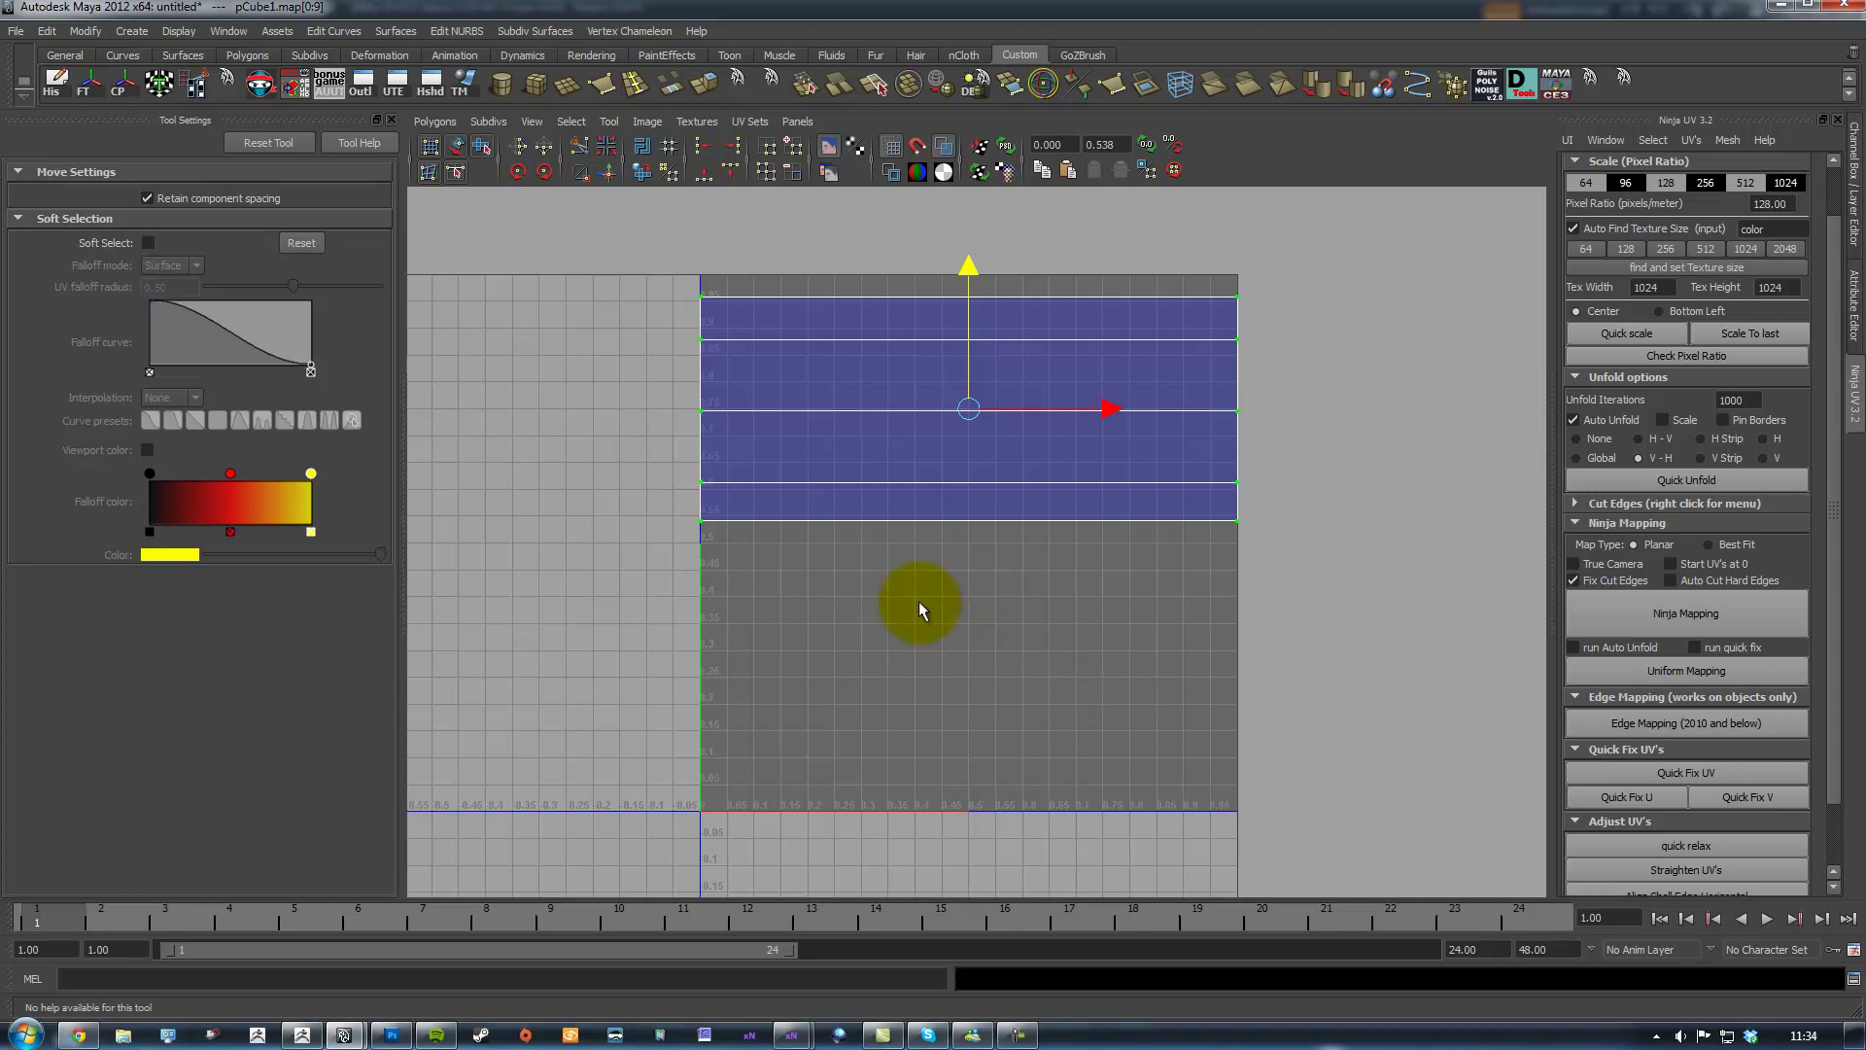
alt+middle_drag(1016, 670, 1030, 608)
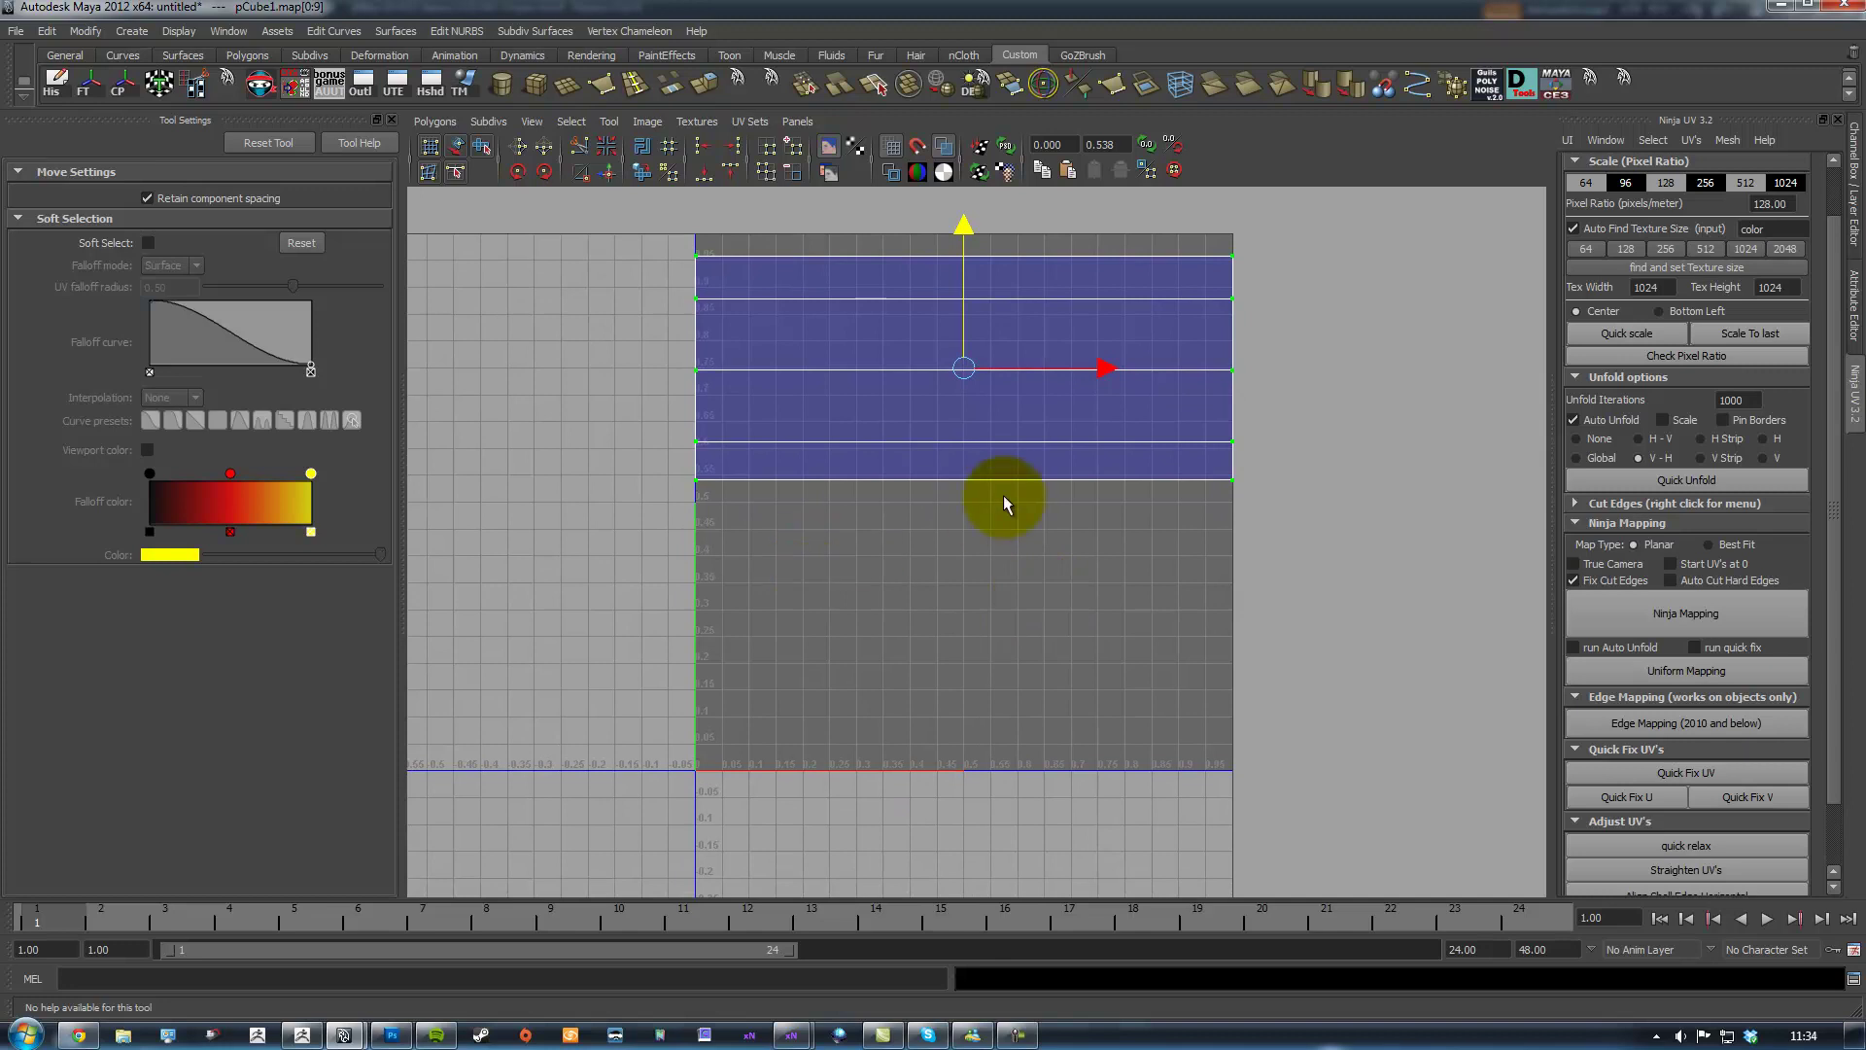
alt+middle_drag(1004, 502, 987, 512)
drag(950, 360, 953, 490)
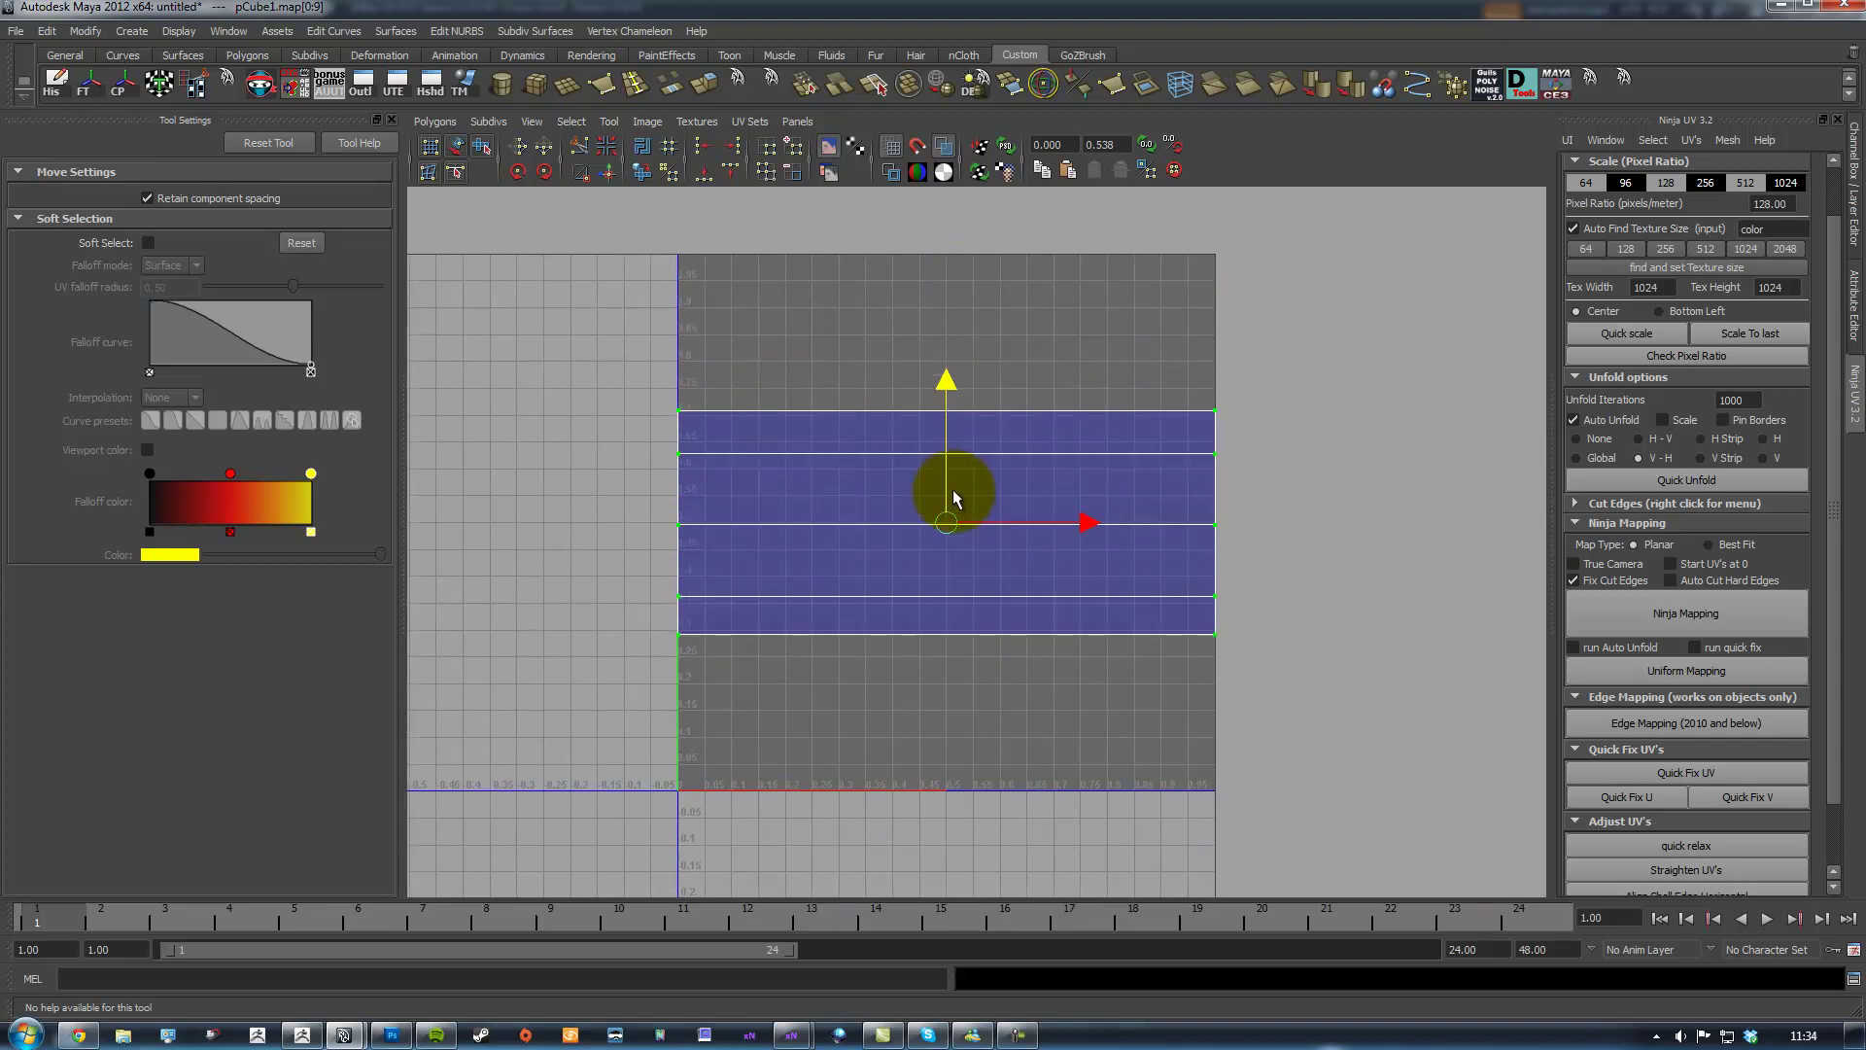
alt+middle_drag(1025, 511, 991, 500)
alt+middle_drag(1076, 220, 1058, 223)
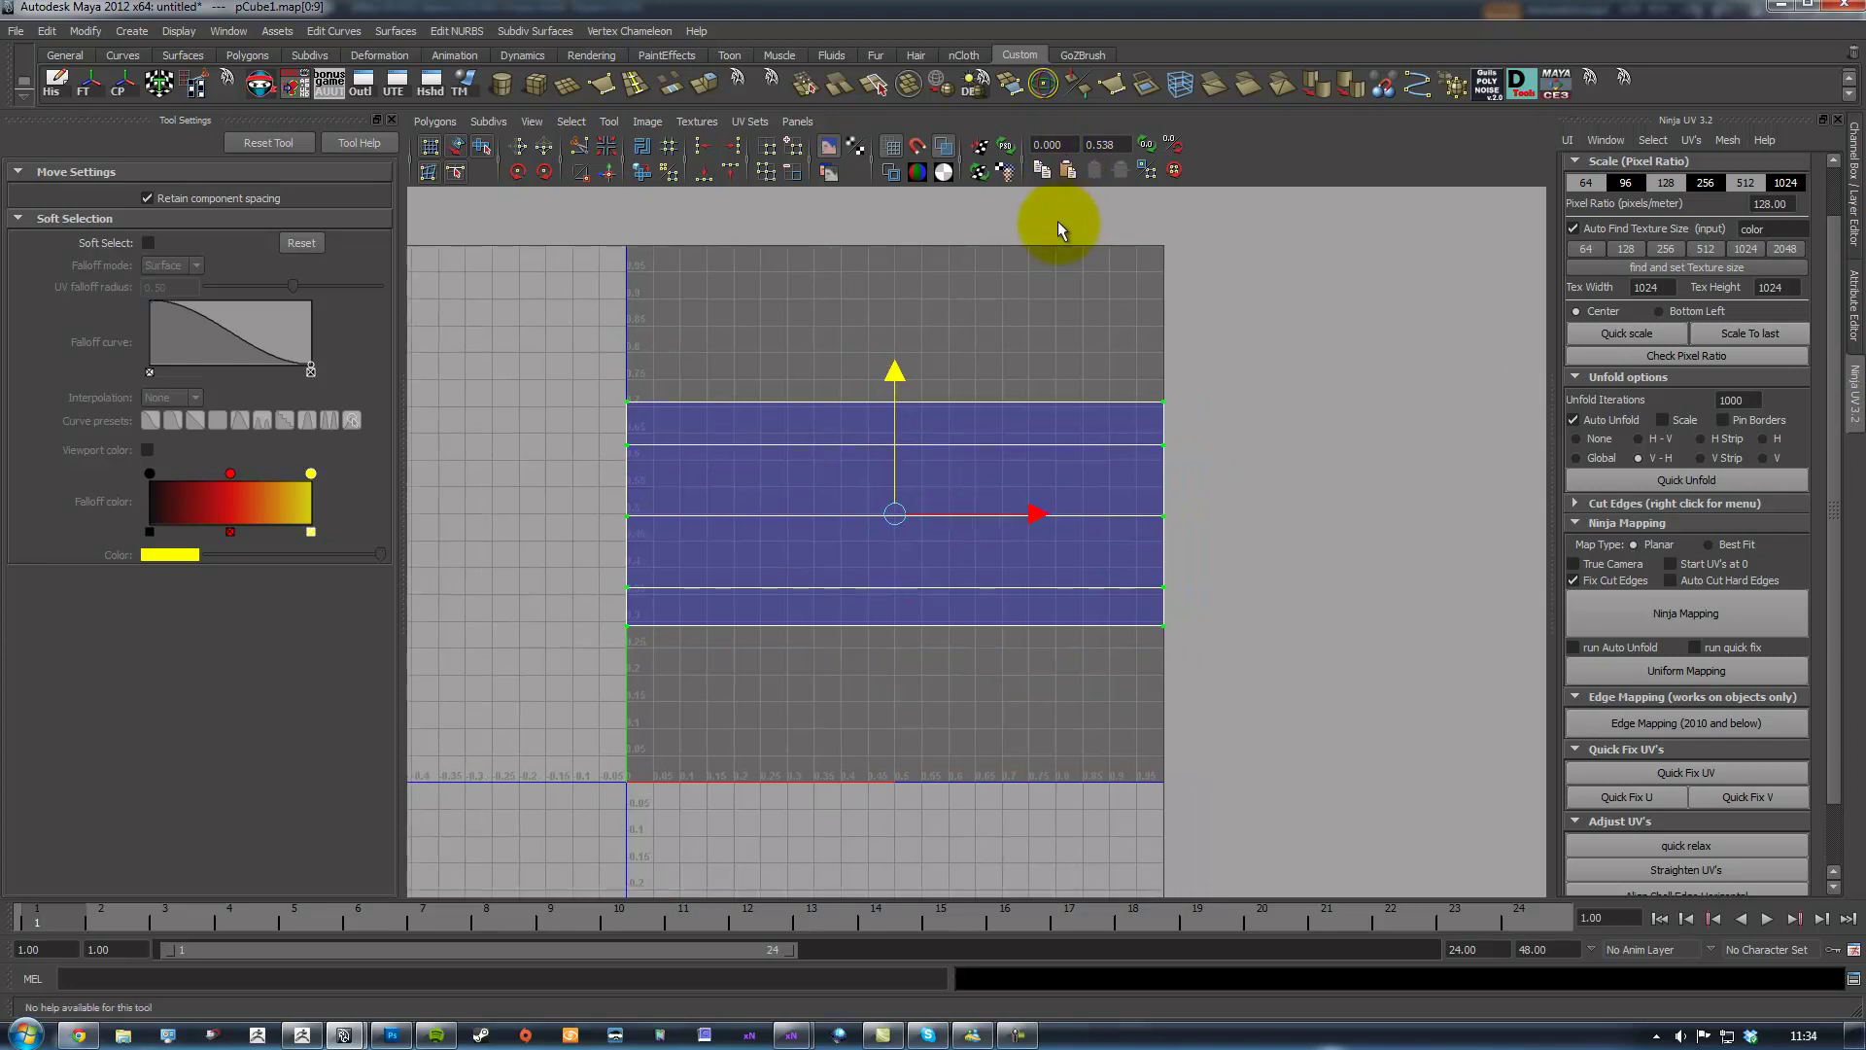
Scale the selected UVs by a relative value of 2 in V so the shell nearly fills the texture height
key(r)
alt+middle_drag(906, 386, 911, 359)
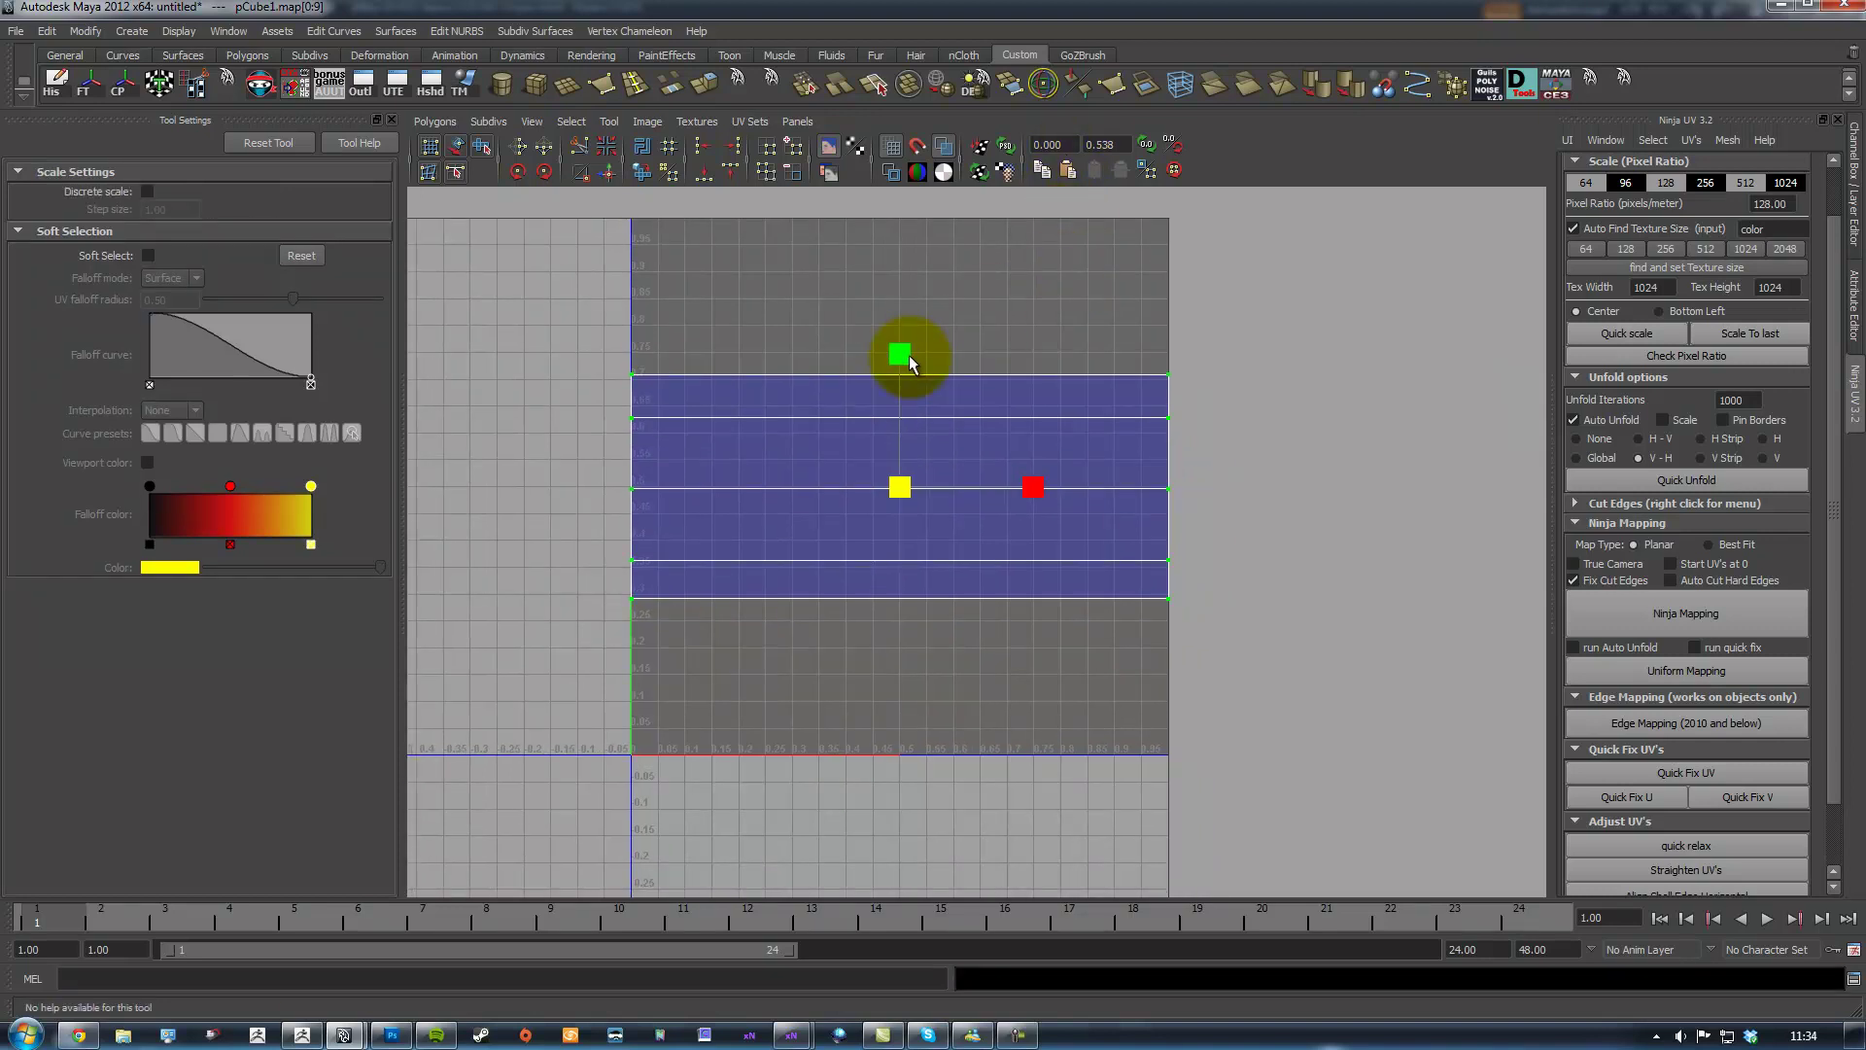
click(1056, 148)
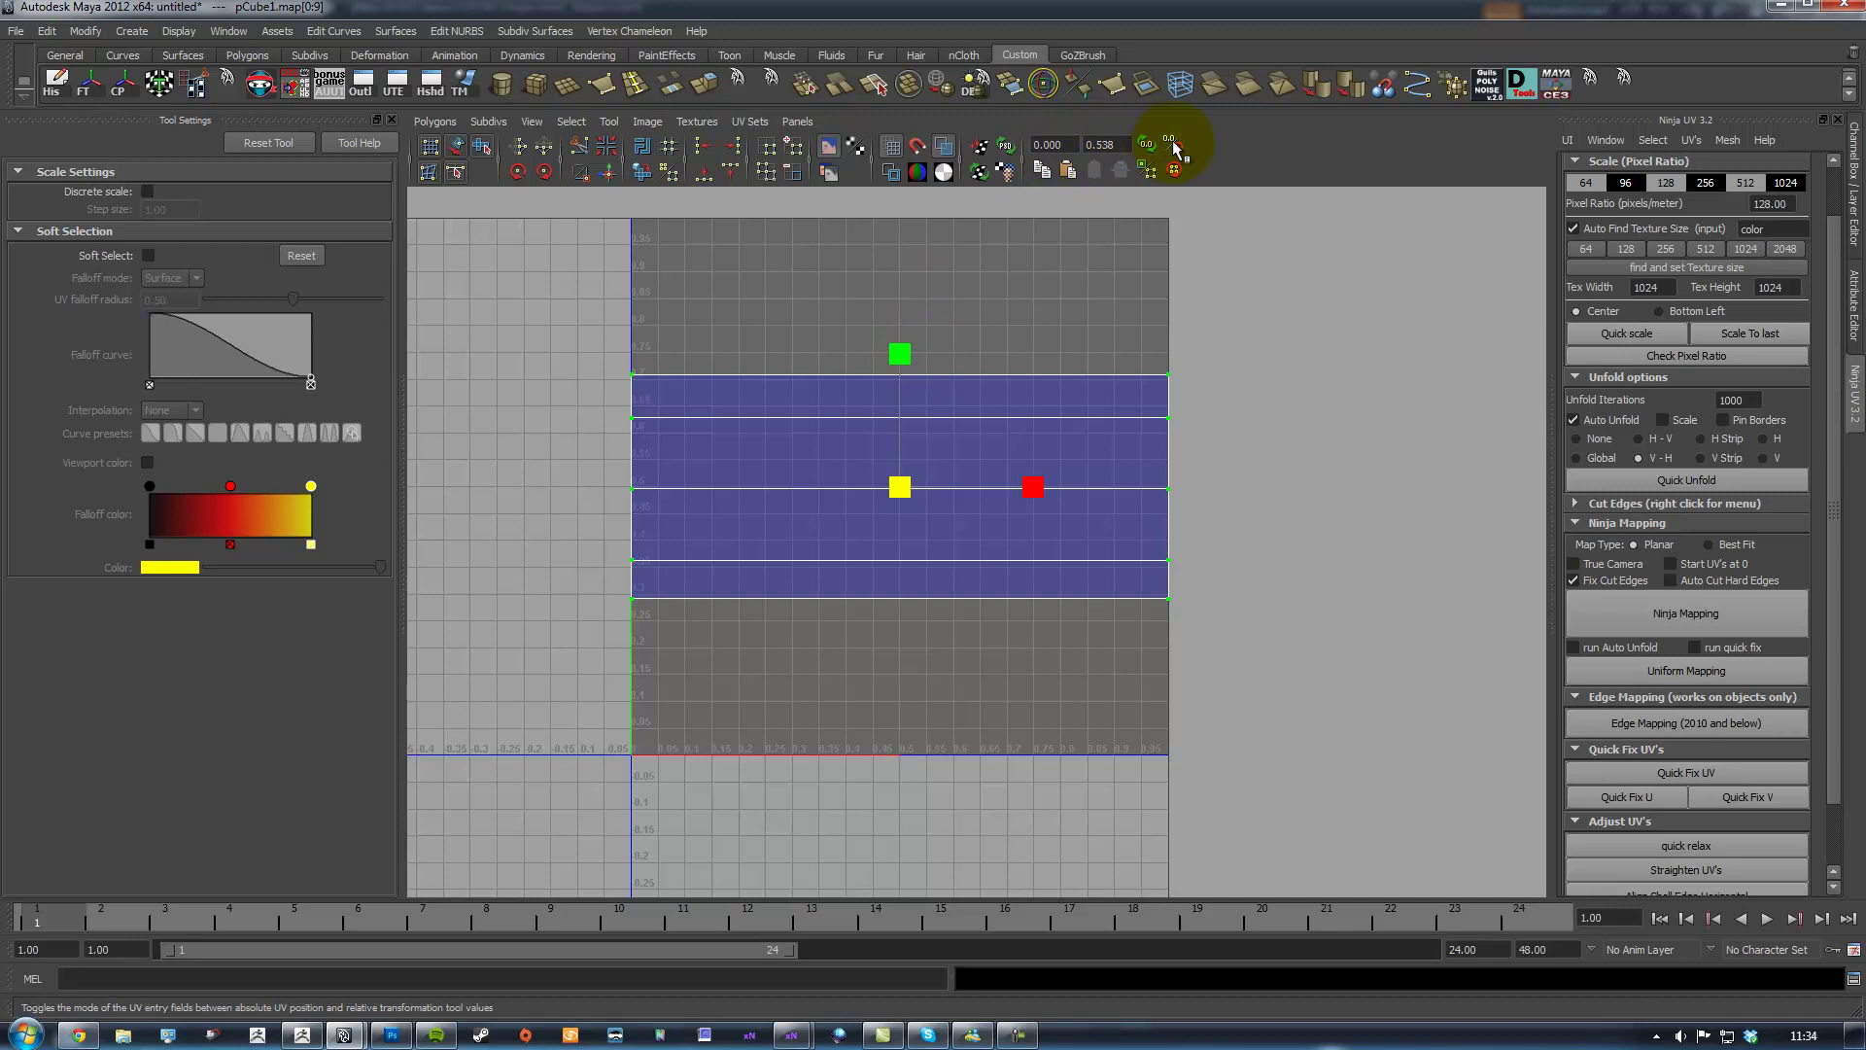
click(1116, 143)
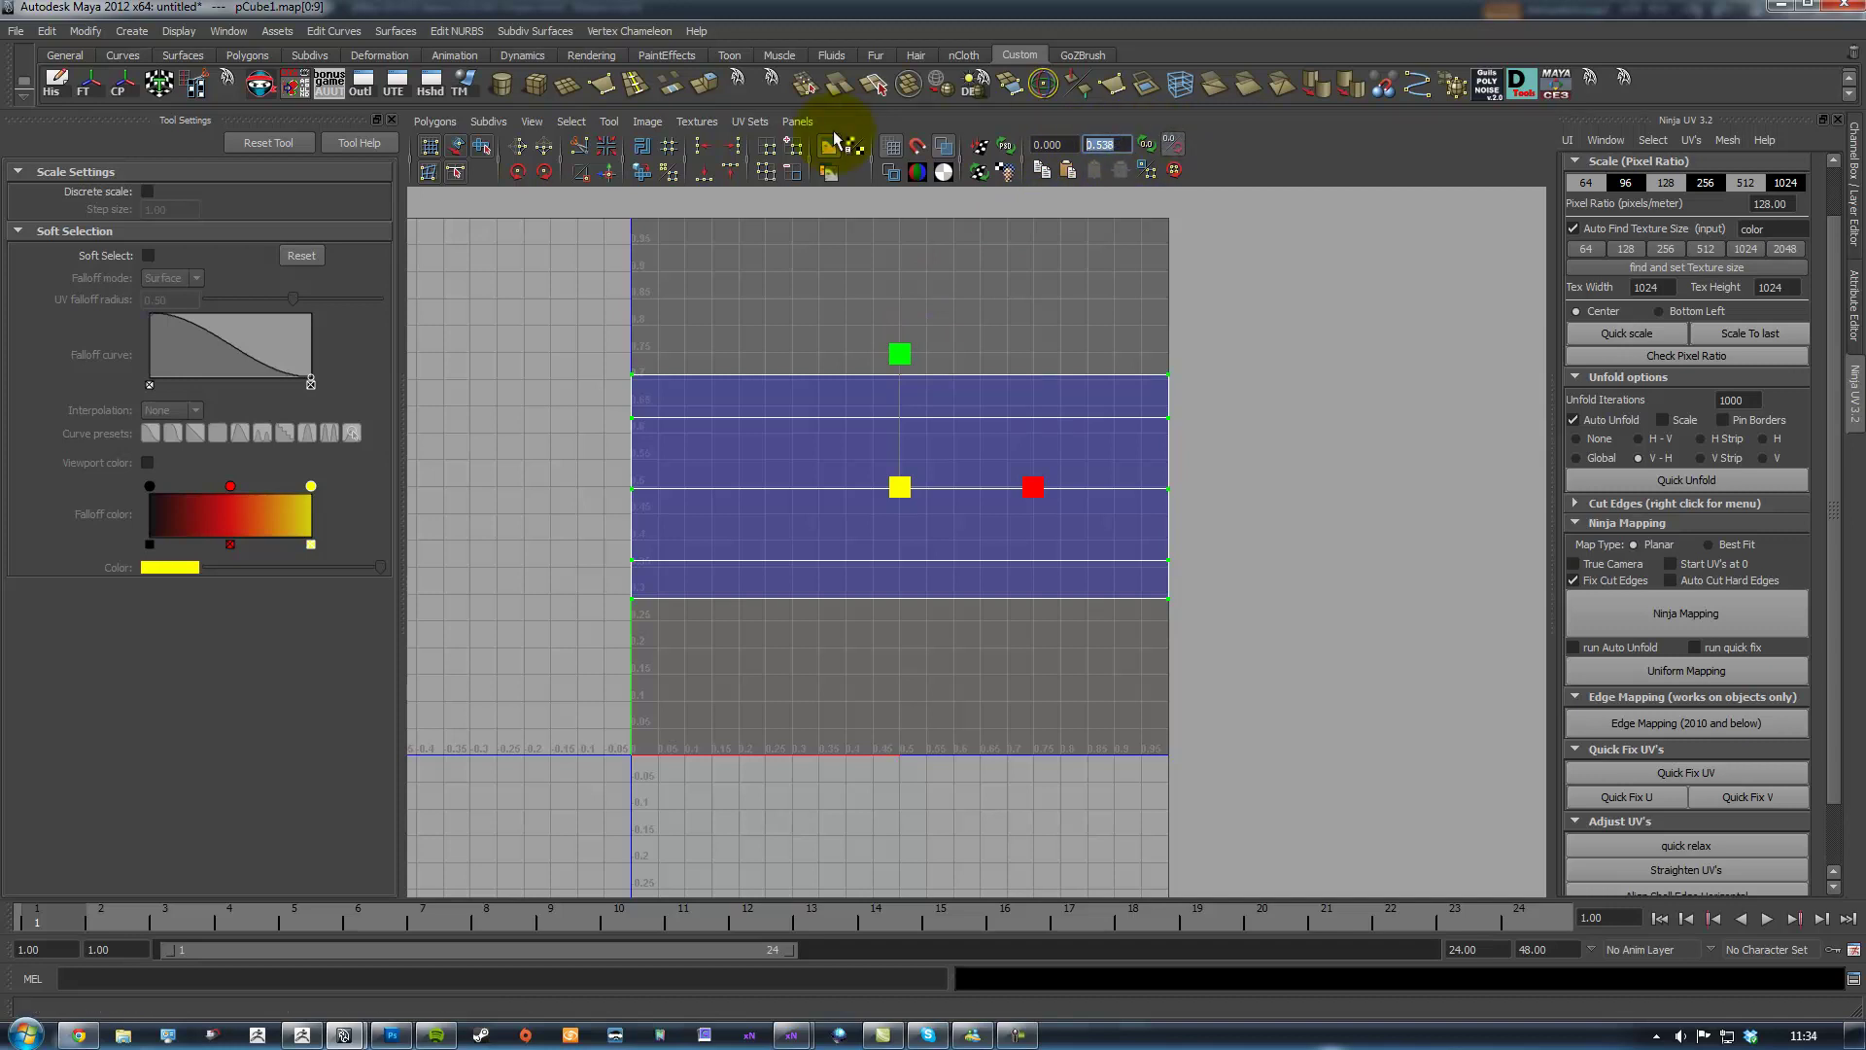
key(Return)
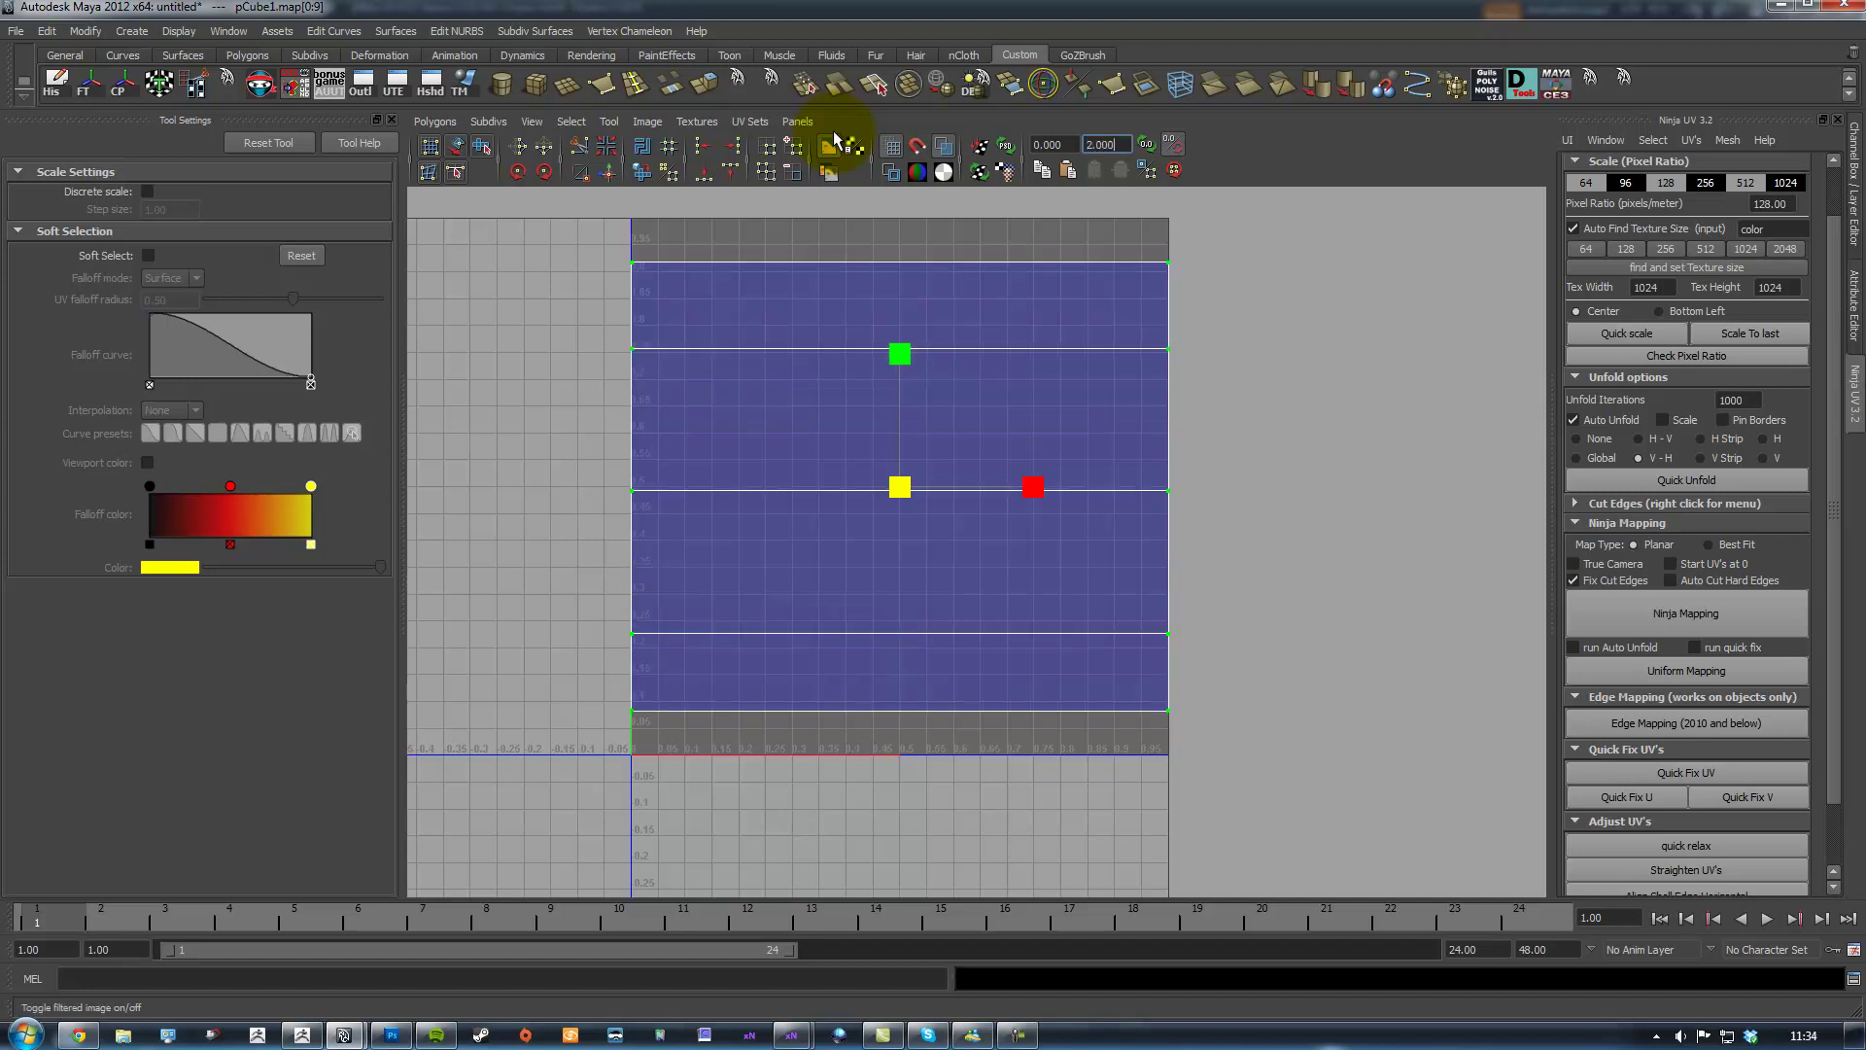
alt+middle_drag(763, 284, 709, 304)
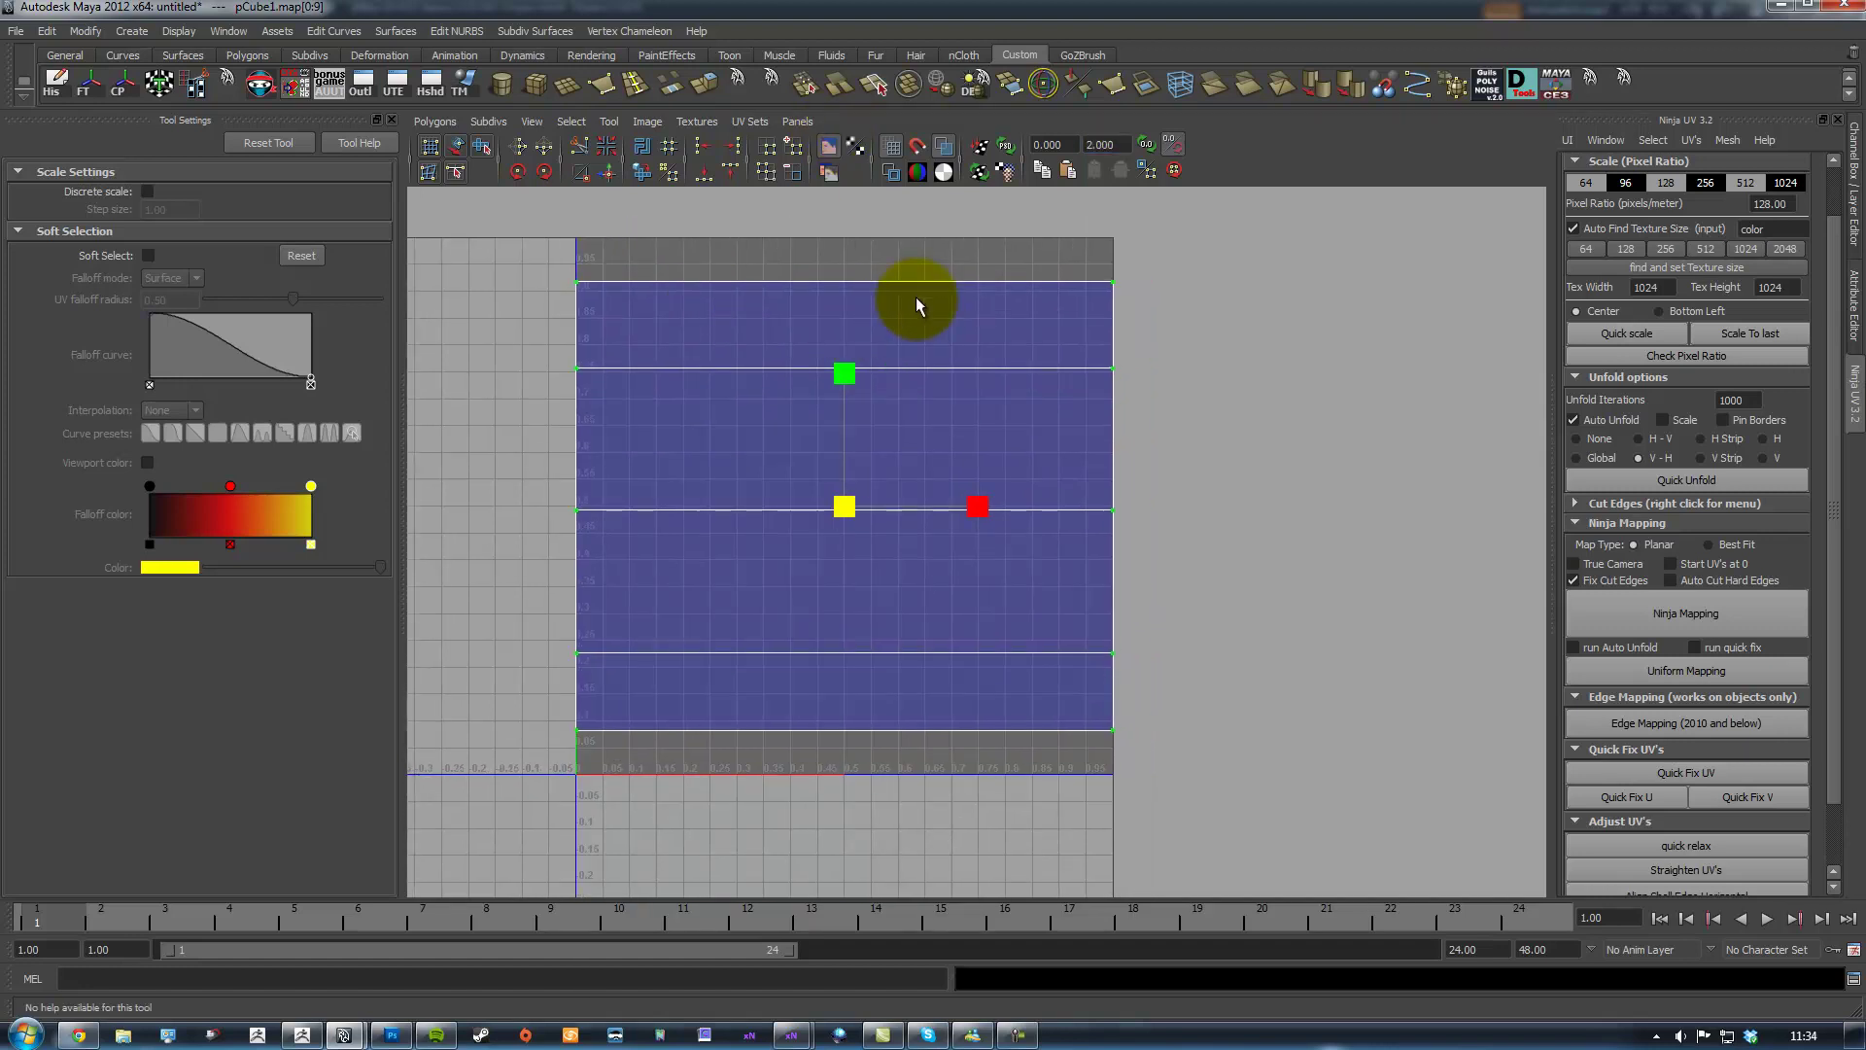
Return the low-poly strip to object mode and move it straight up, clear above the sculpt's broken edge
key(space)
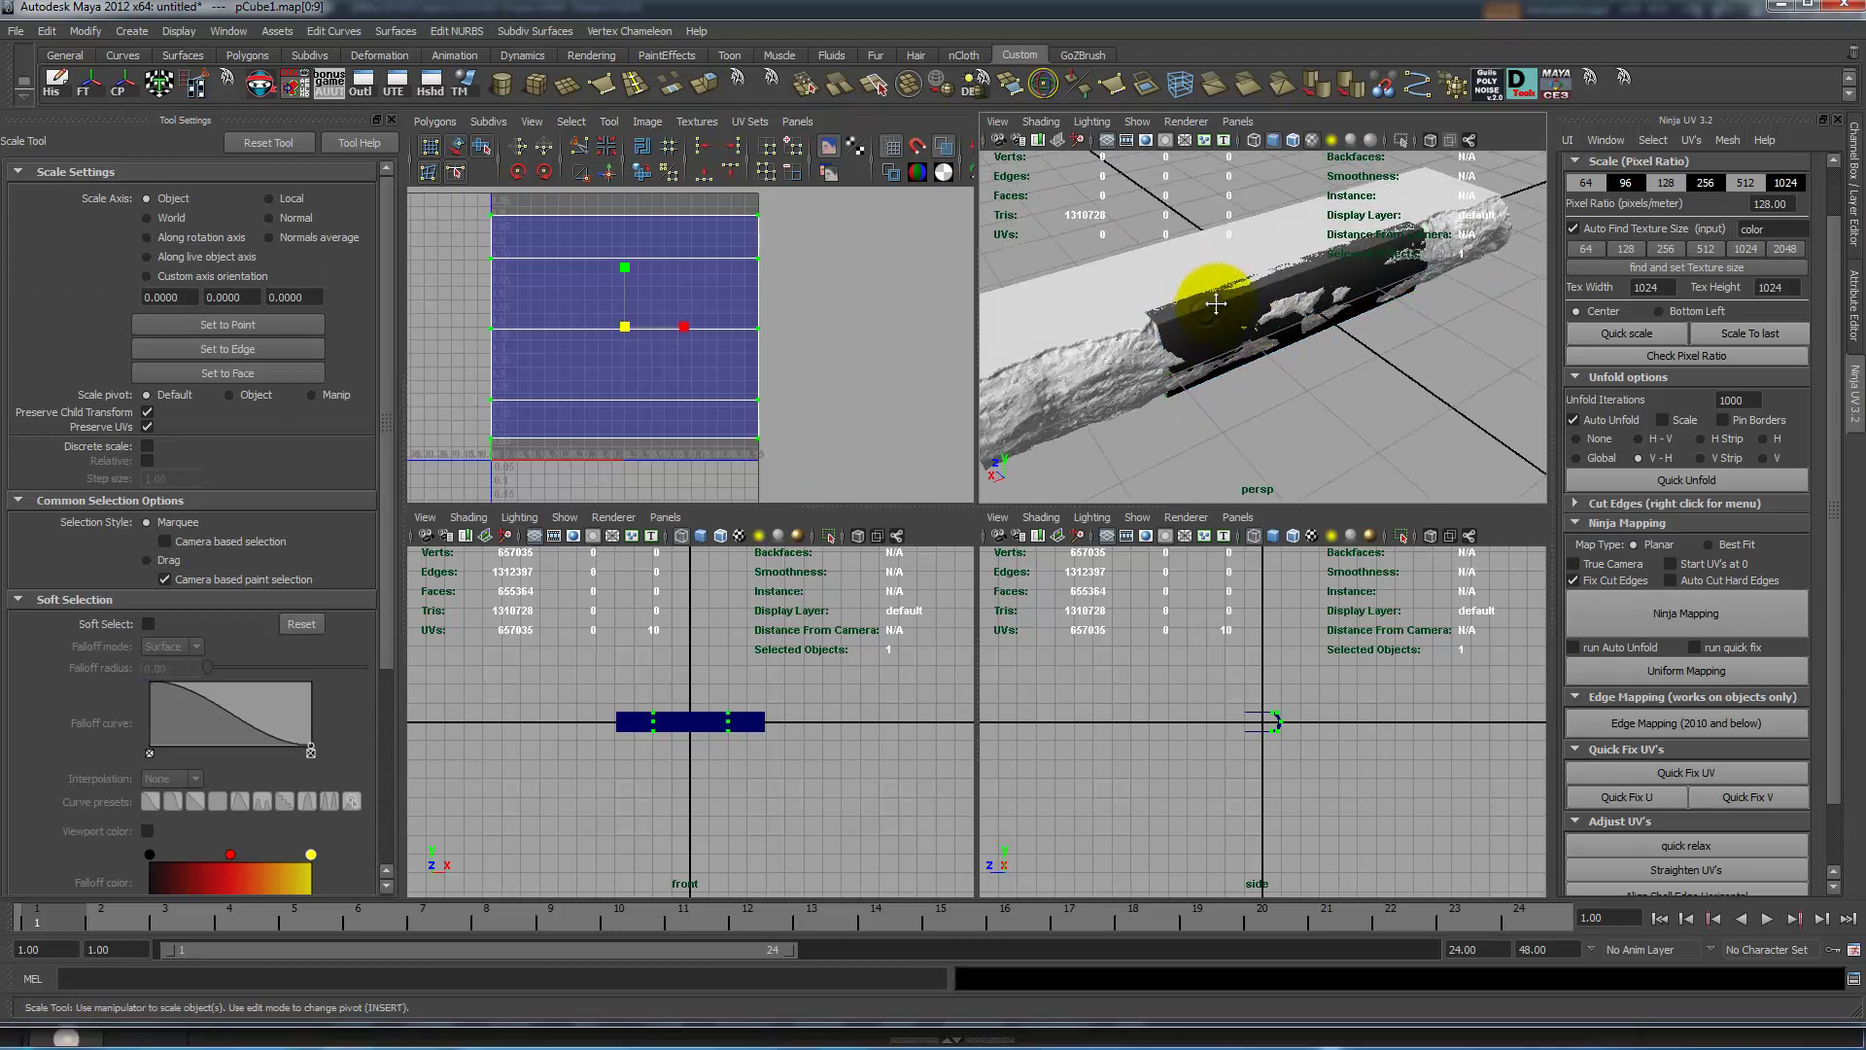
alt+middle_drag(1212, 310, 1216, 330)
right_drag(1223, 329, 1294, 314)
key(w)
alt+middle_drag(1295, 314, 1307, 328)
drag(1314, 278, 1319, 167)
key(ctrl+z)
alt+drag(1438, 350, 1356, 265)
click(1322, 238)
click(1315, 294)
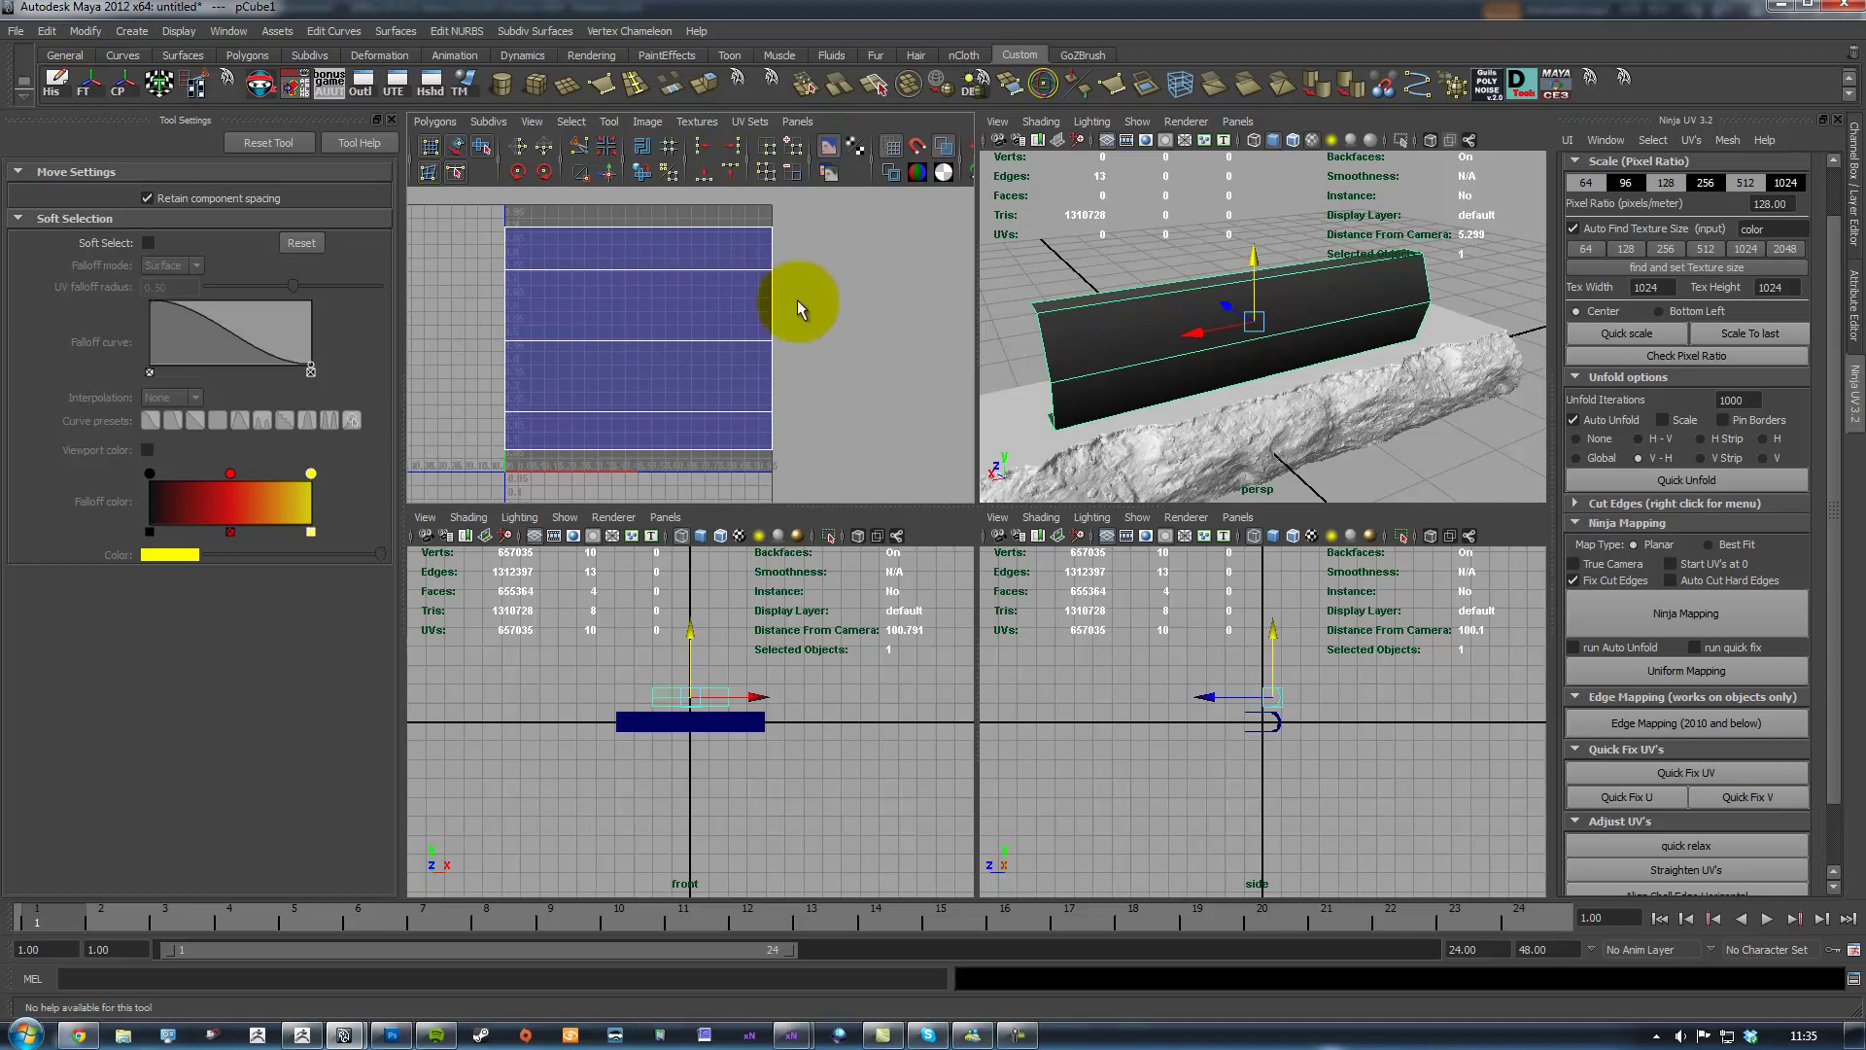
Assign a new Lambert material to the raised low-poly strip
alt+middle_drag(1414, 325, 1439, 310)
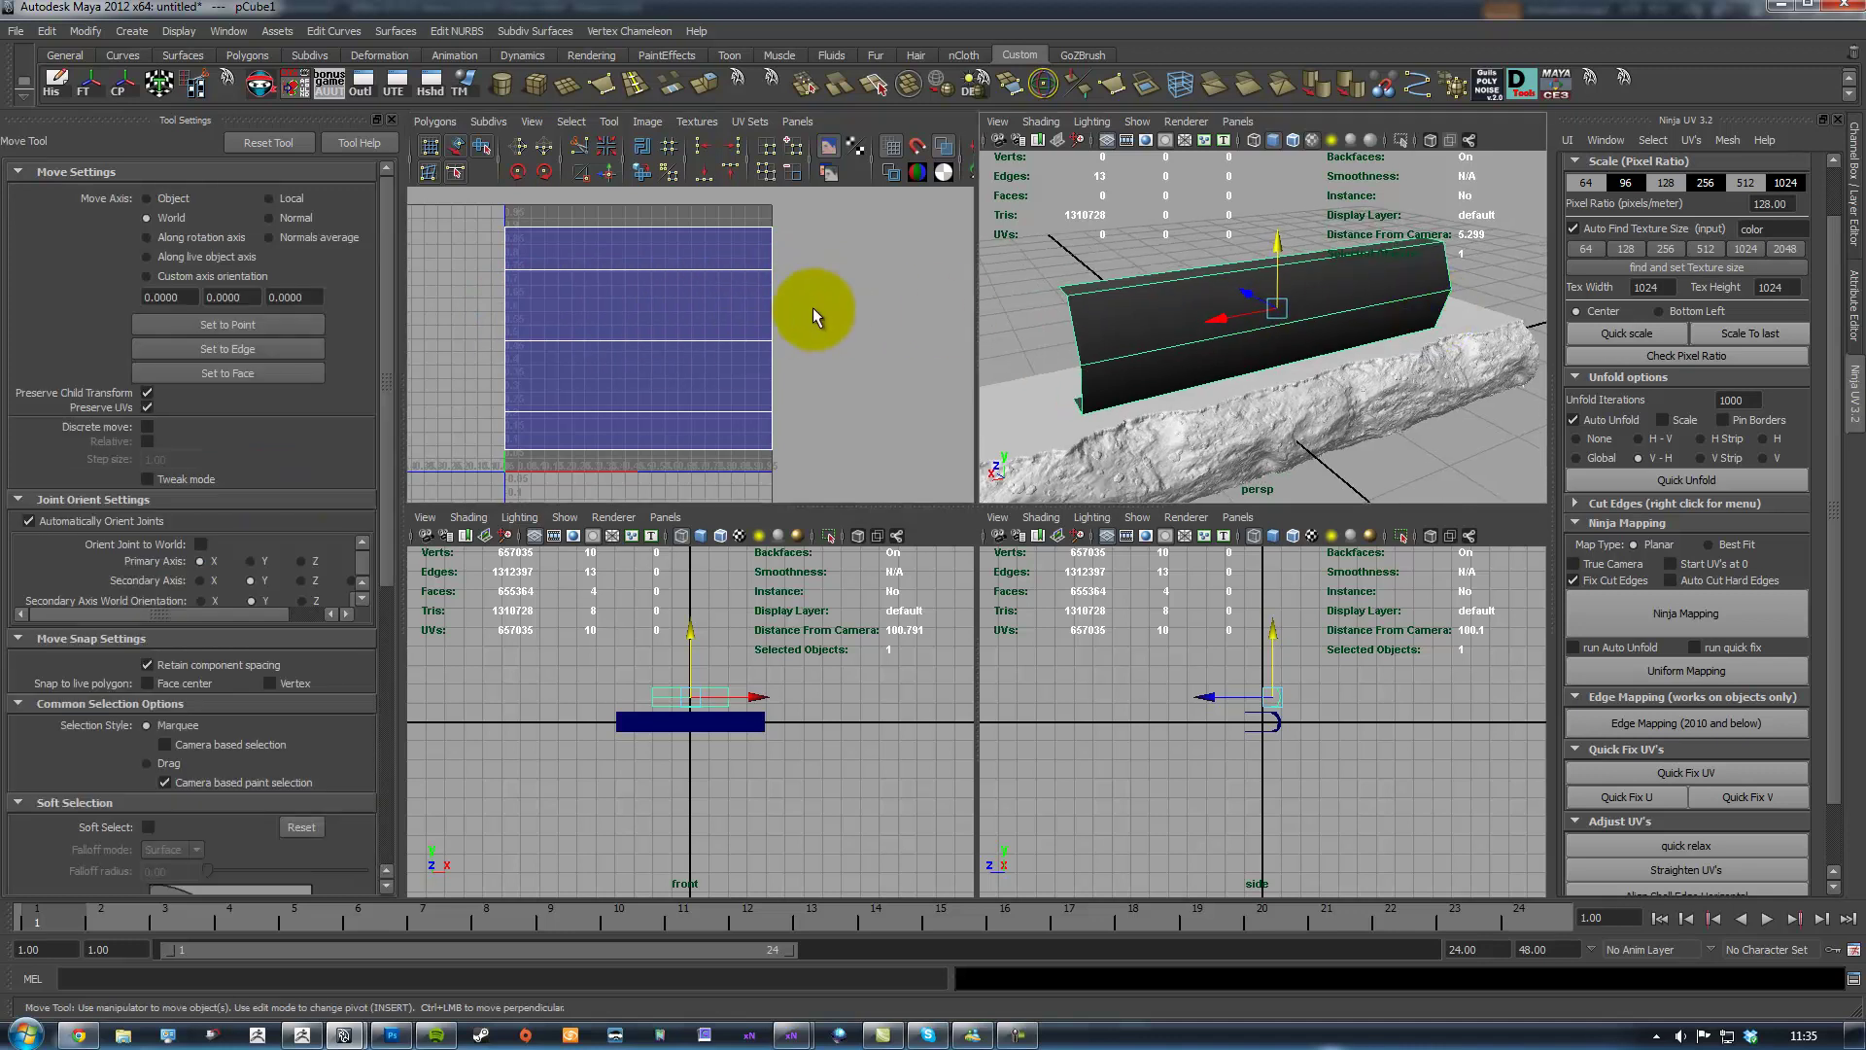
alt+middle_drag(830, 309, 826, 321)
click(713, 306)
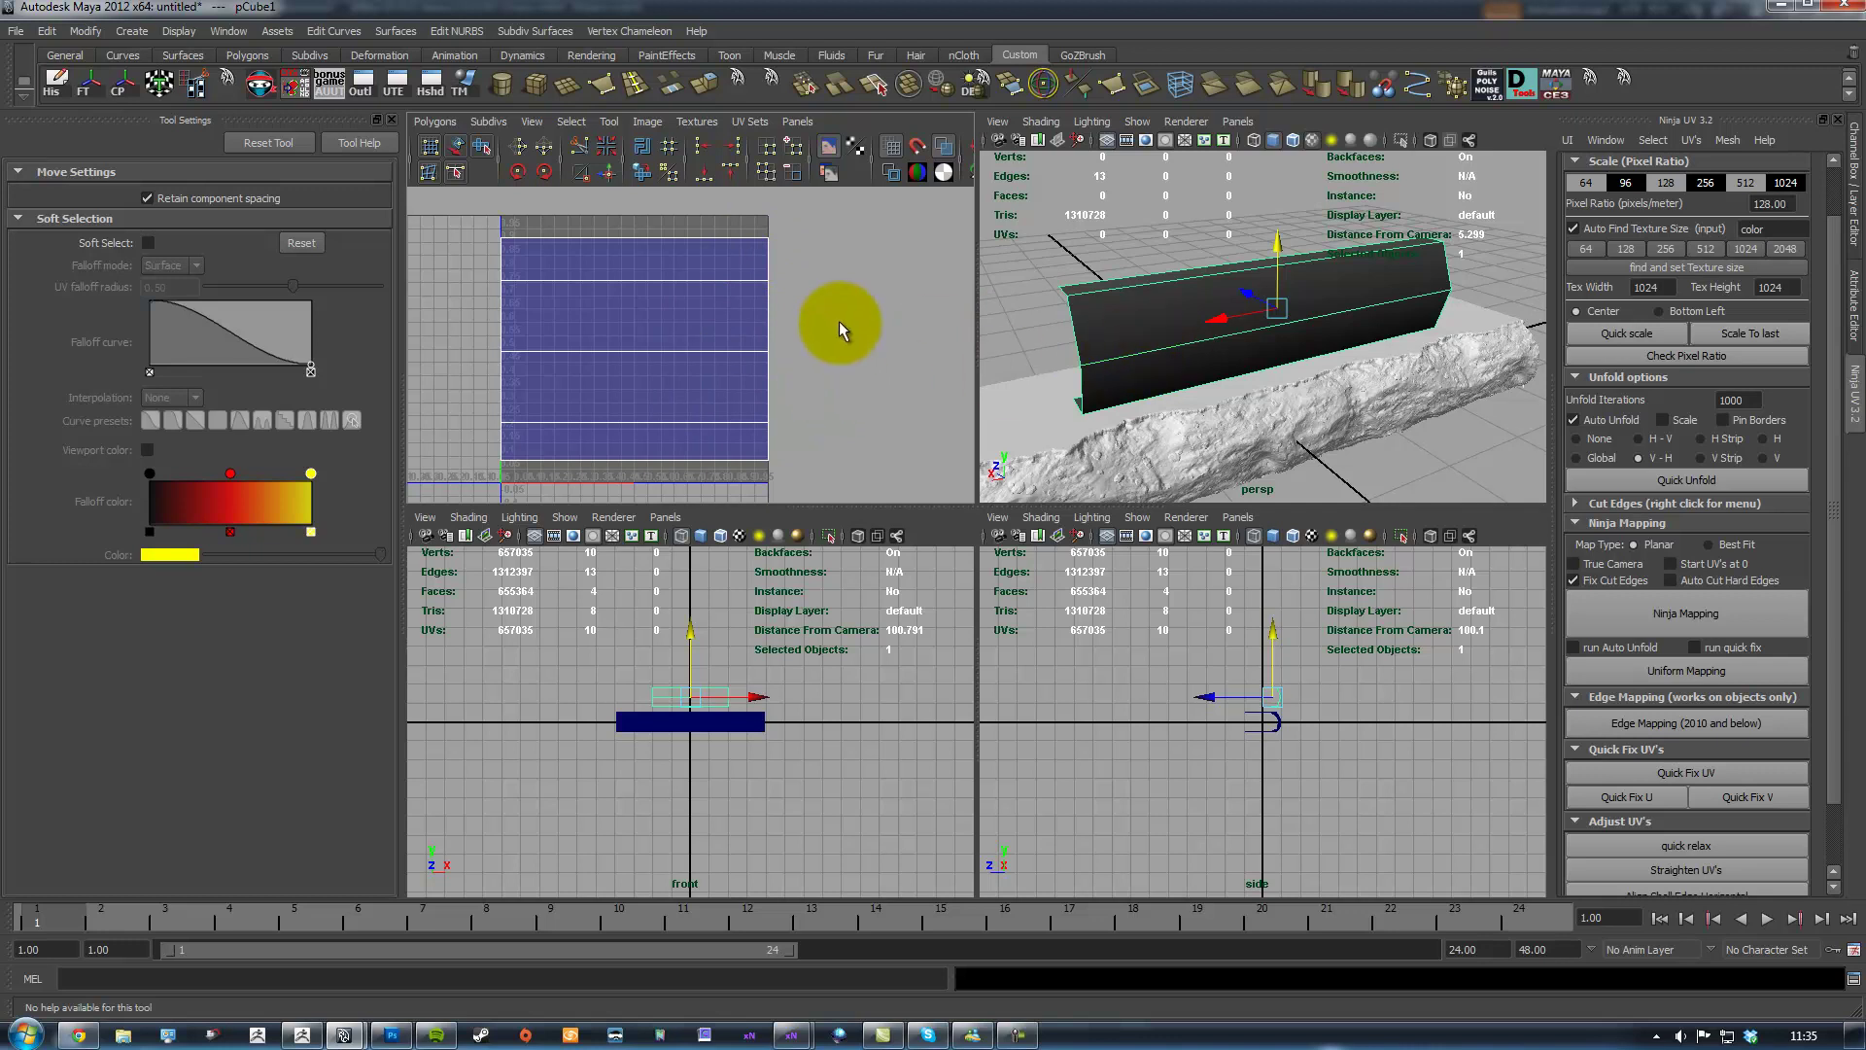
alt+middle_drag(822, 310, 836, 314)
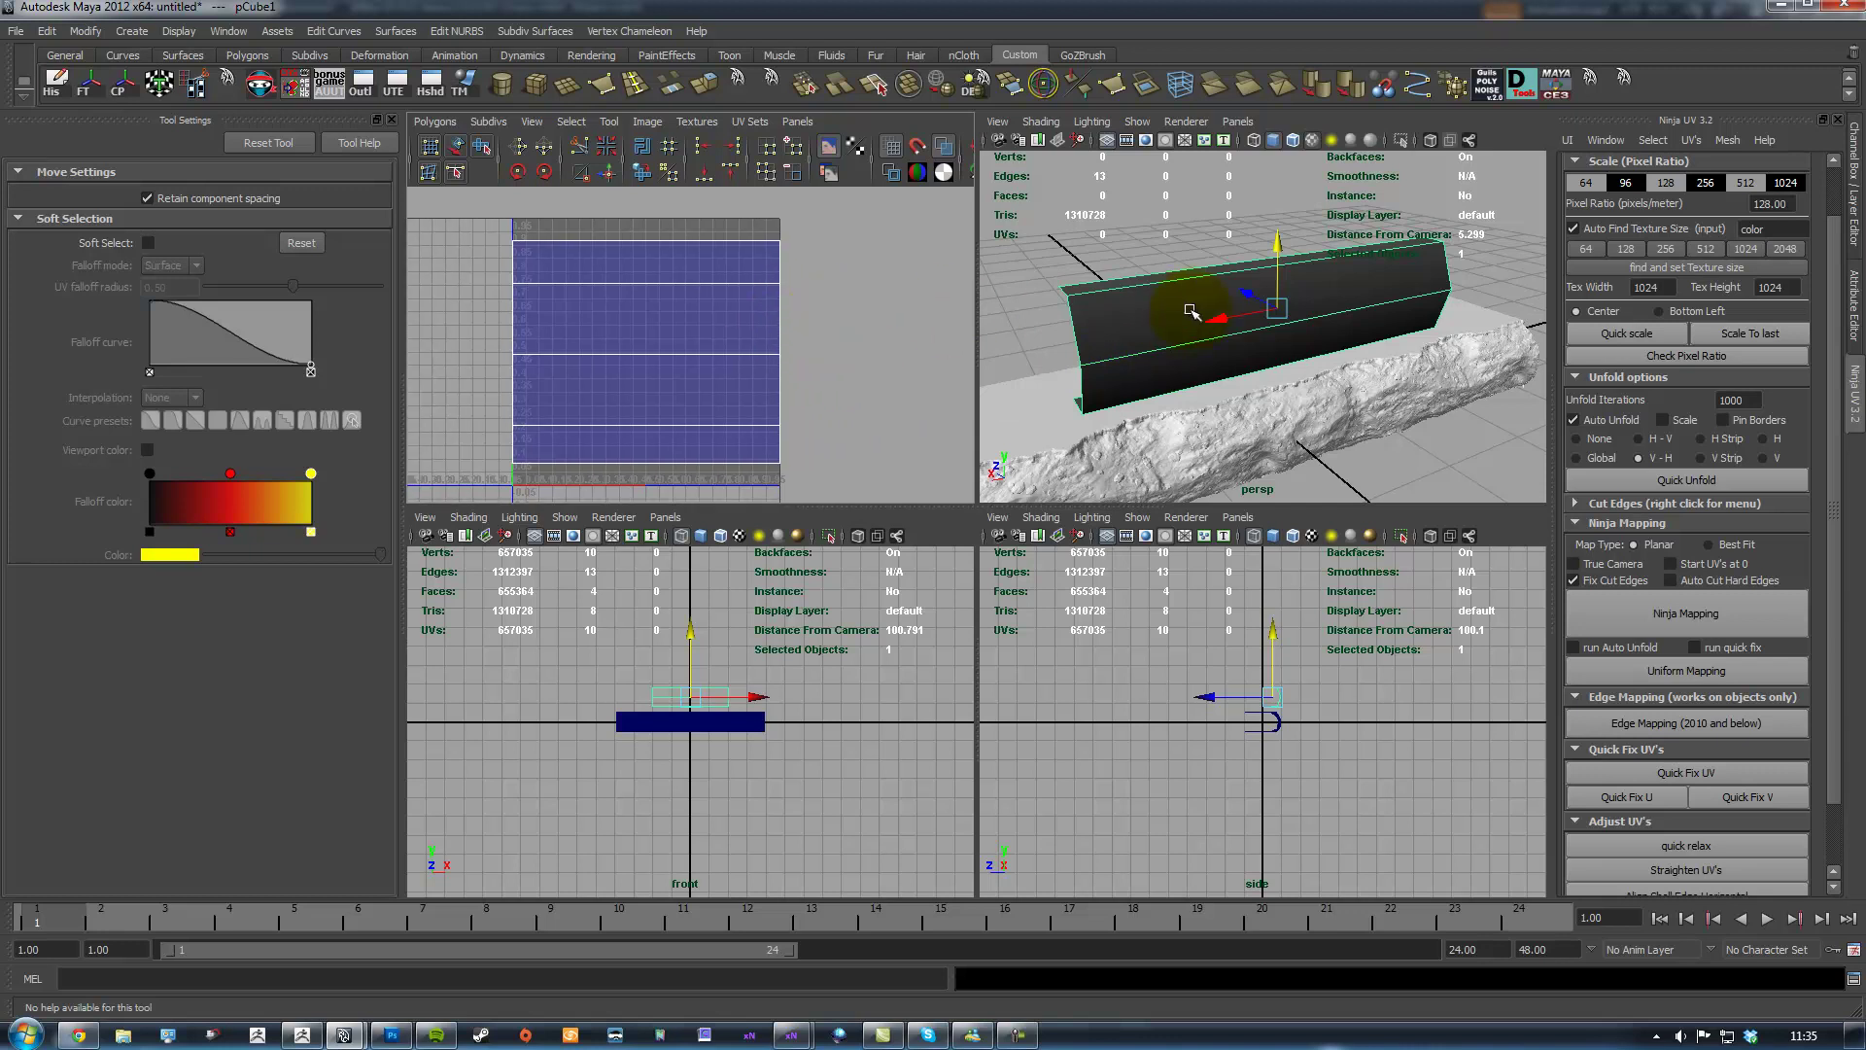
right_drag(1190, 291, 1373, 593)
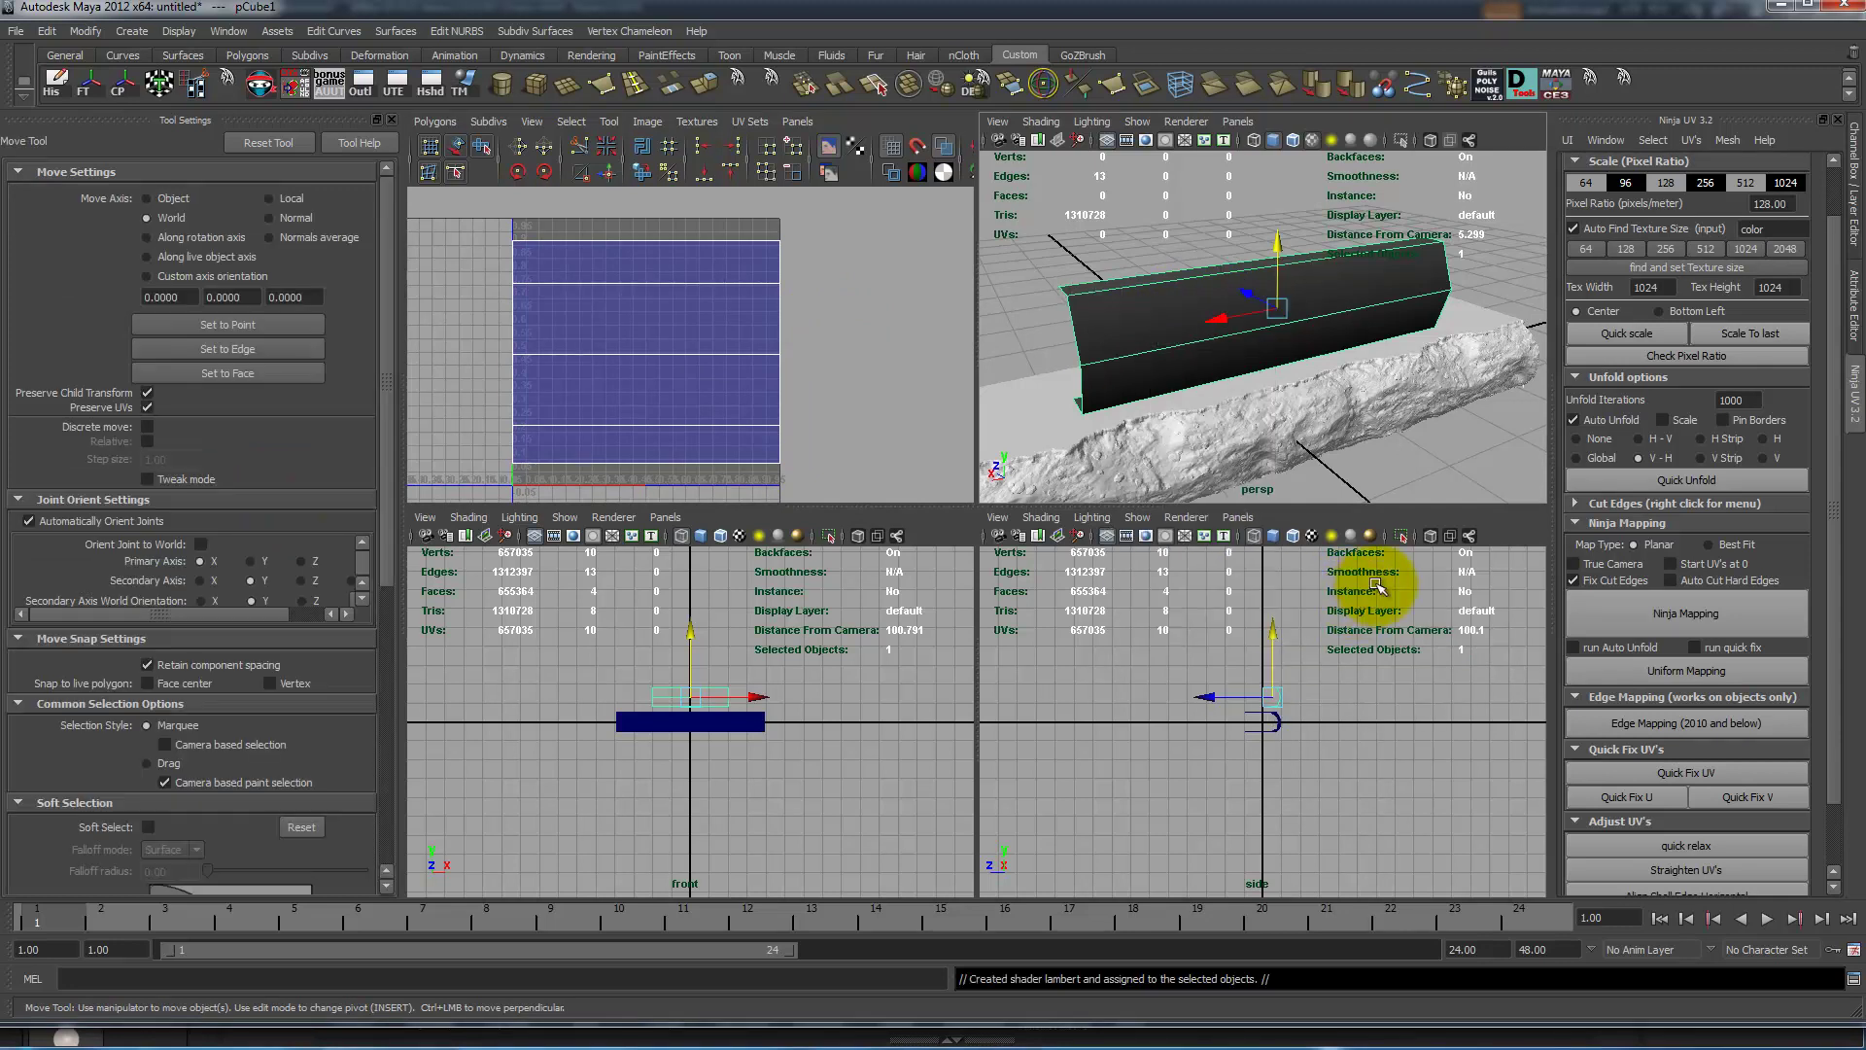
Map a Checker texture to the color of the strip's Lambert material and check the pattern on the strip
key(ctrl+a)
click(1856, 224)
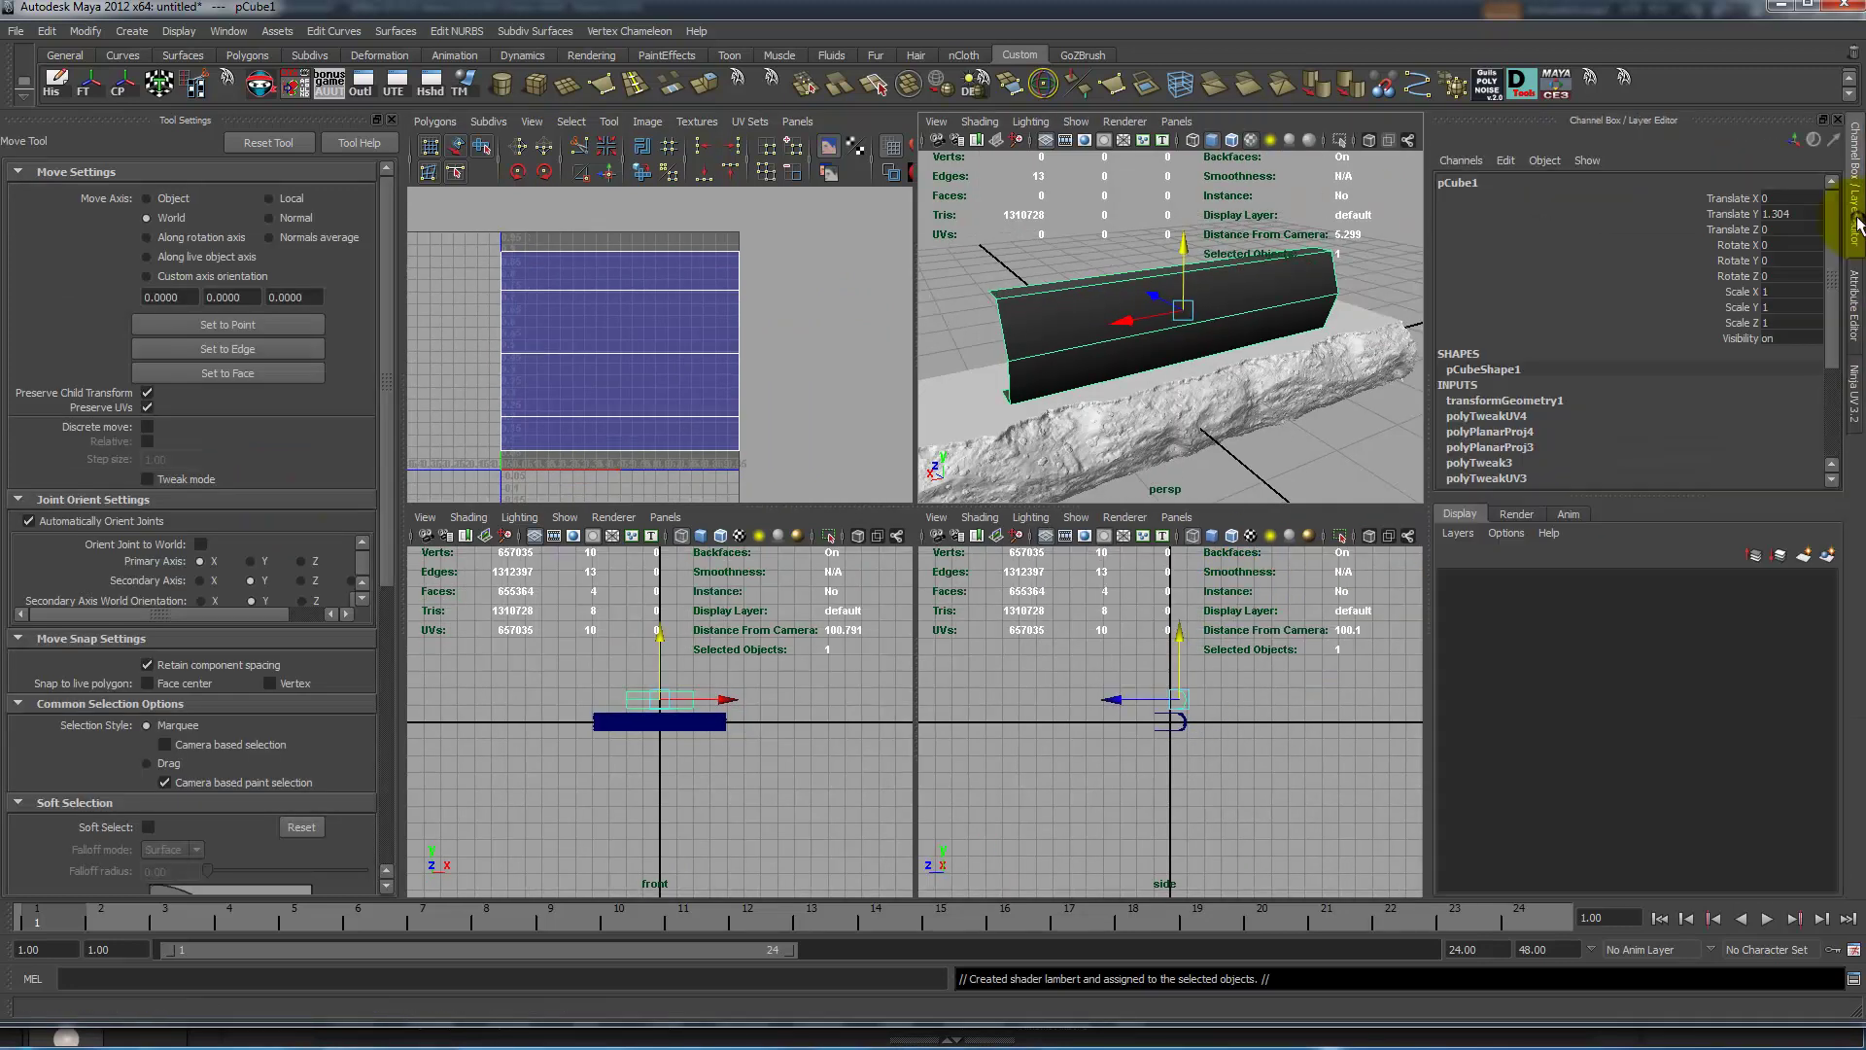
right_drag(1247, 255, 1270, 510)
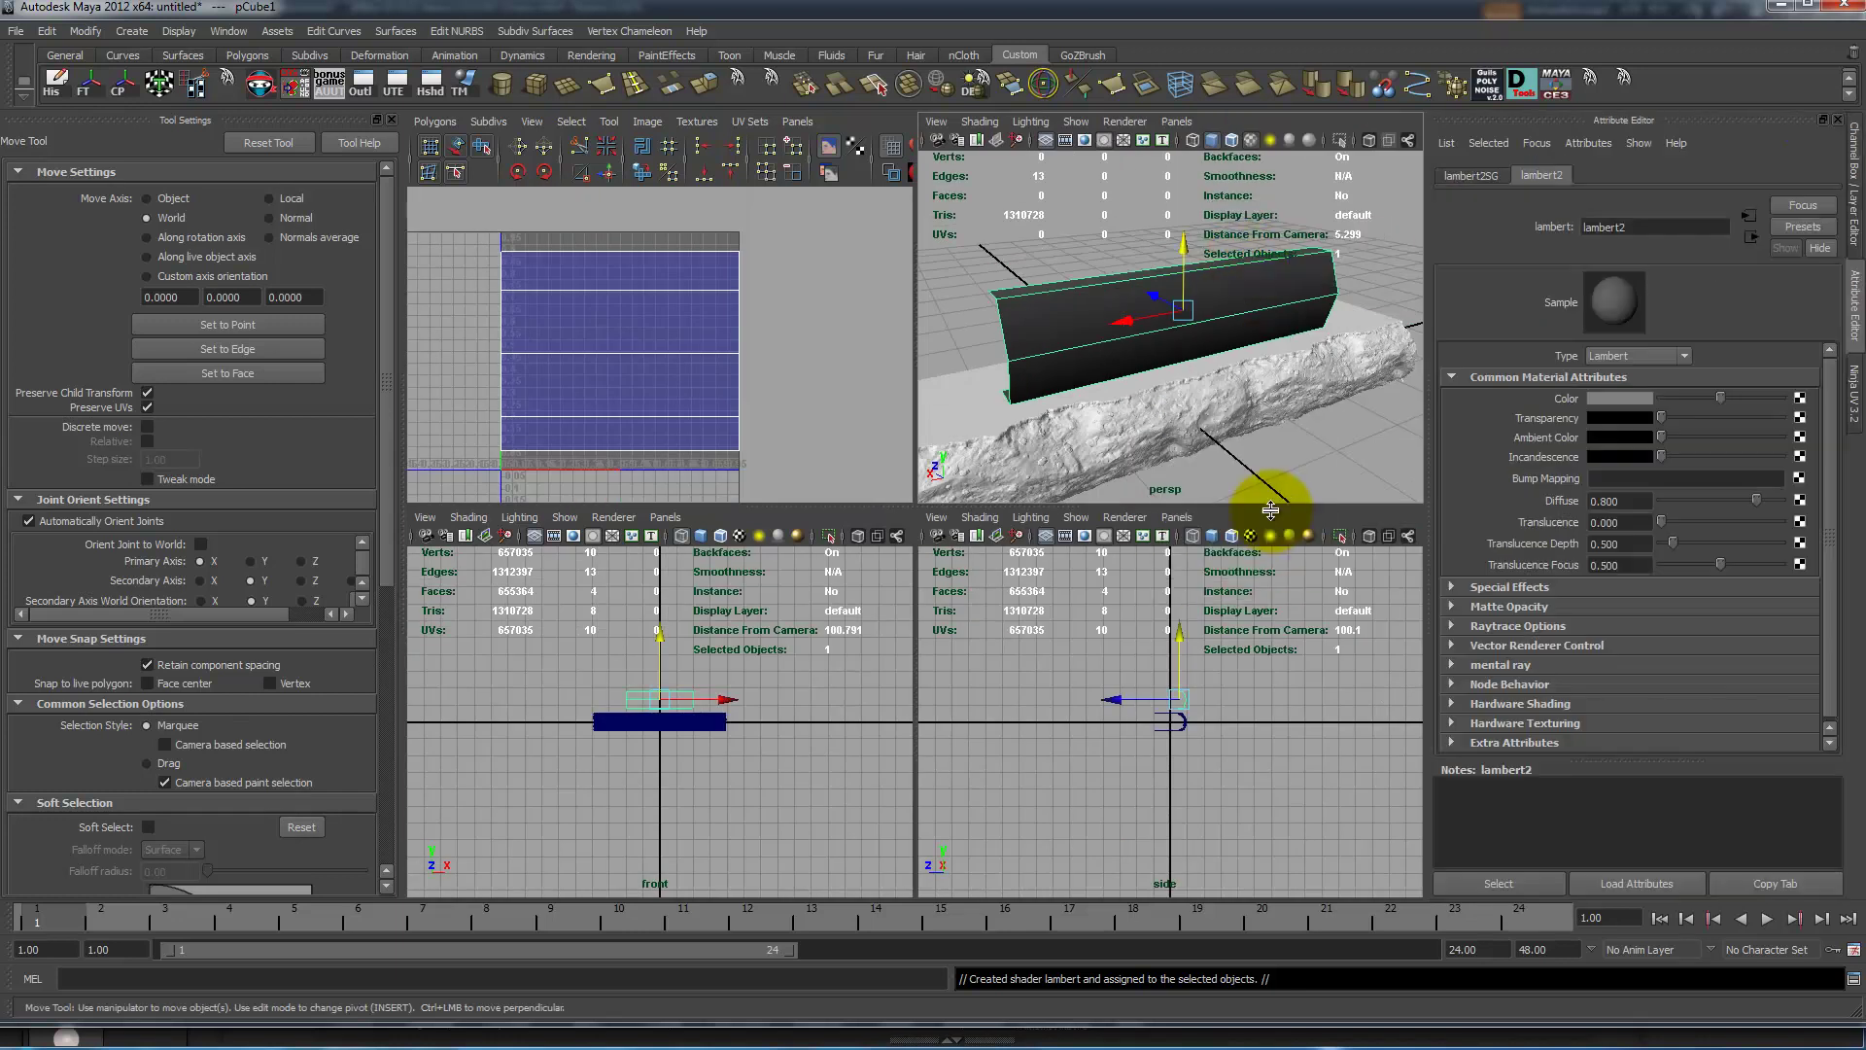
click(1800, 397)
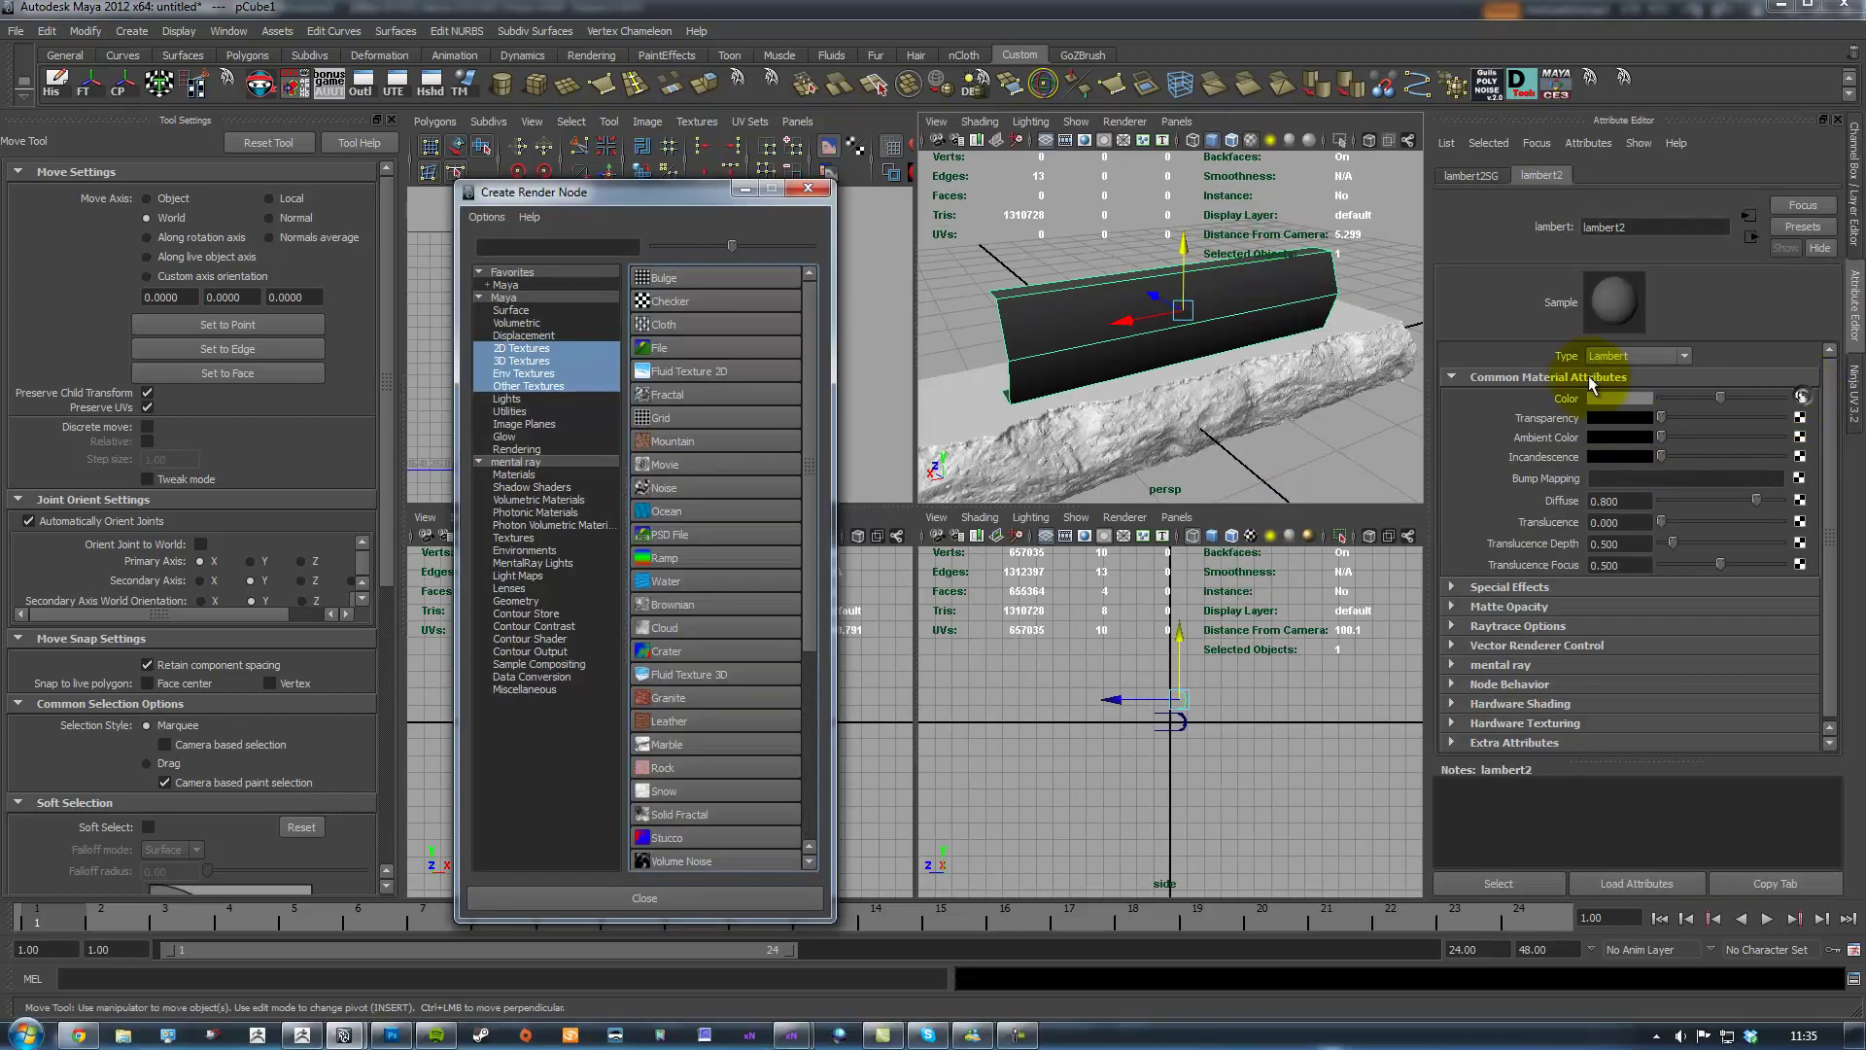
click(670, 303)
alt+drag(1325, 334, 1214, 359)
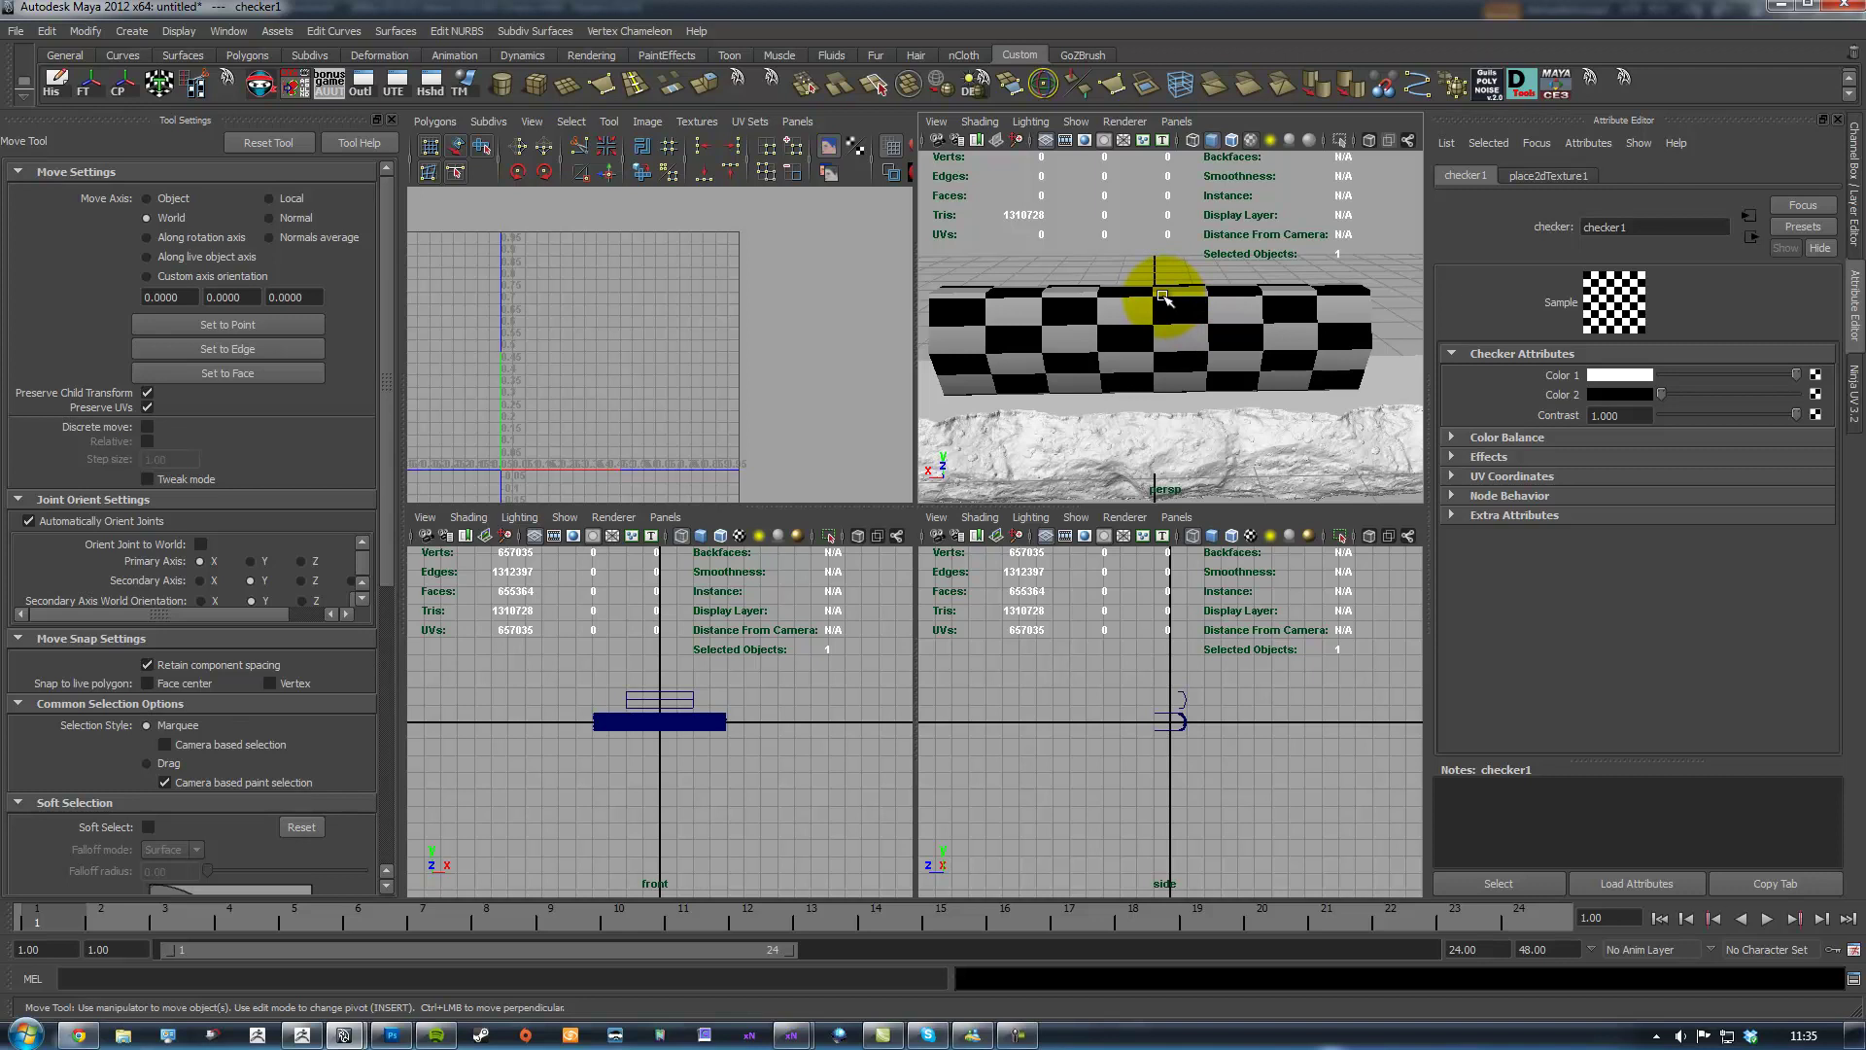
alt+drag(1154, 291, 1196, 300)
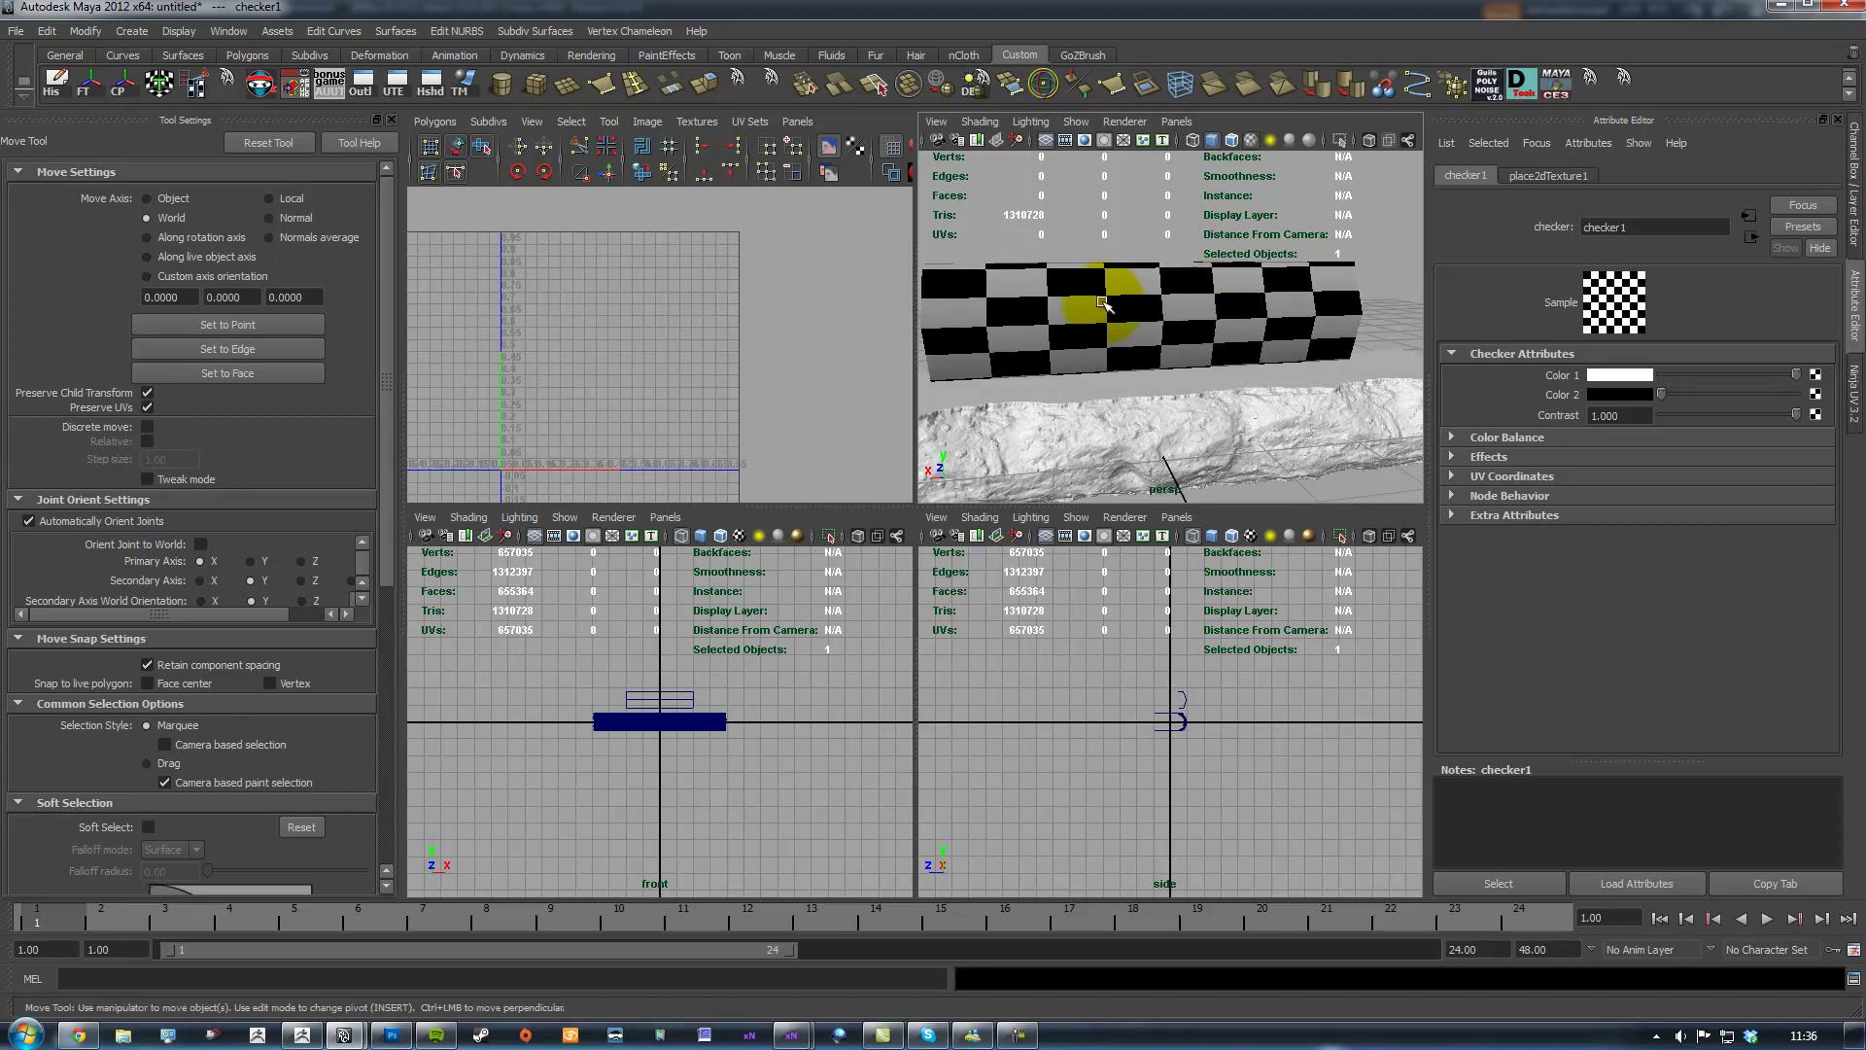
Try to unfold the strip's UVs with the Smooth UV tool, and undo the change
click(1203, 309)
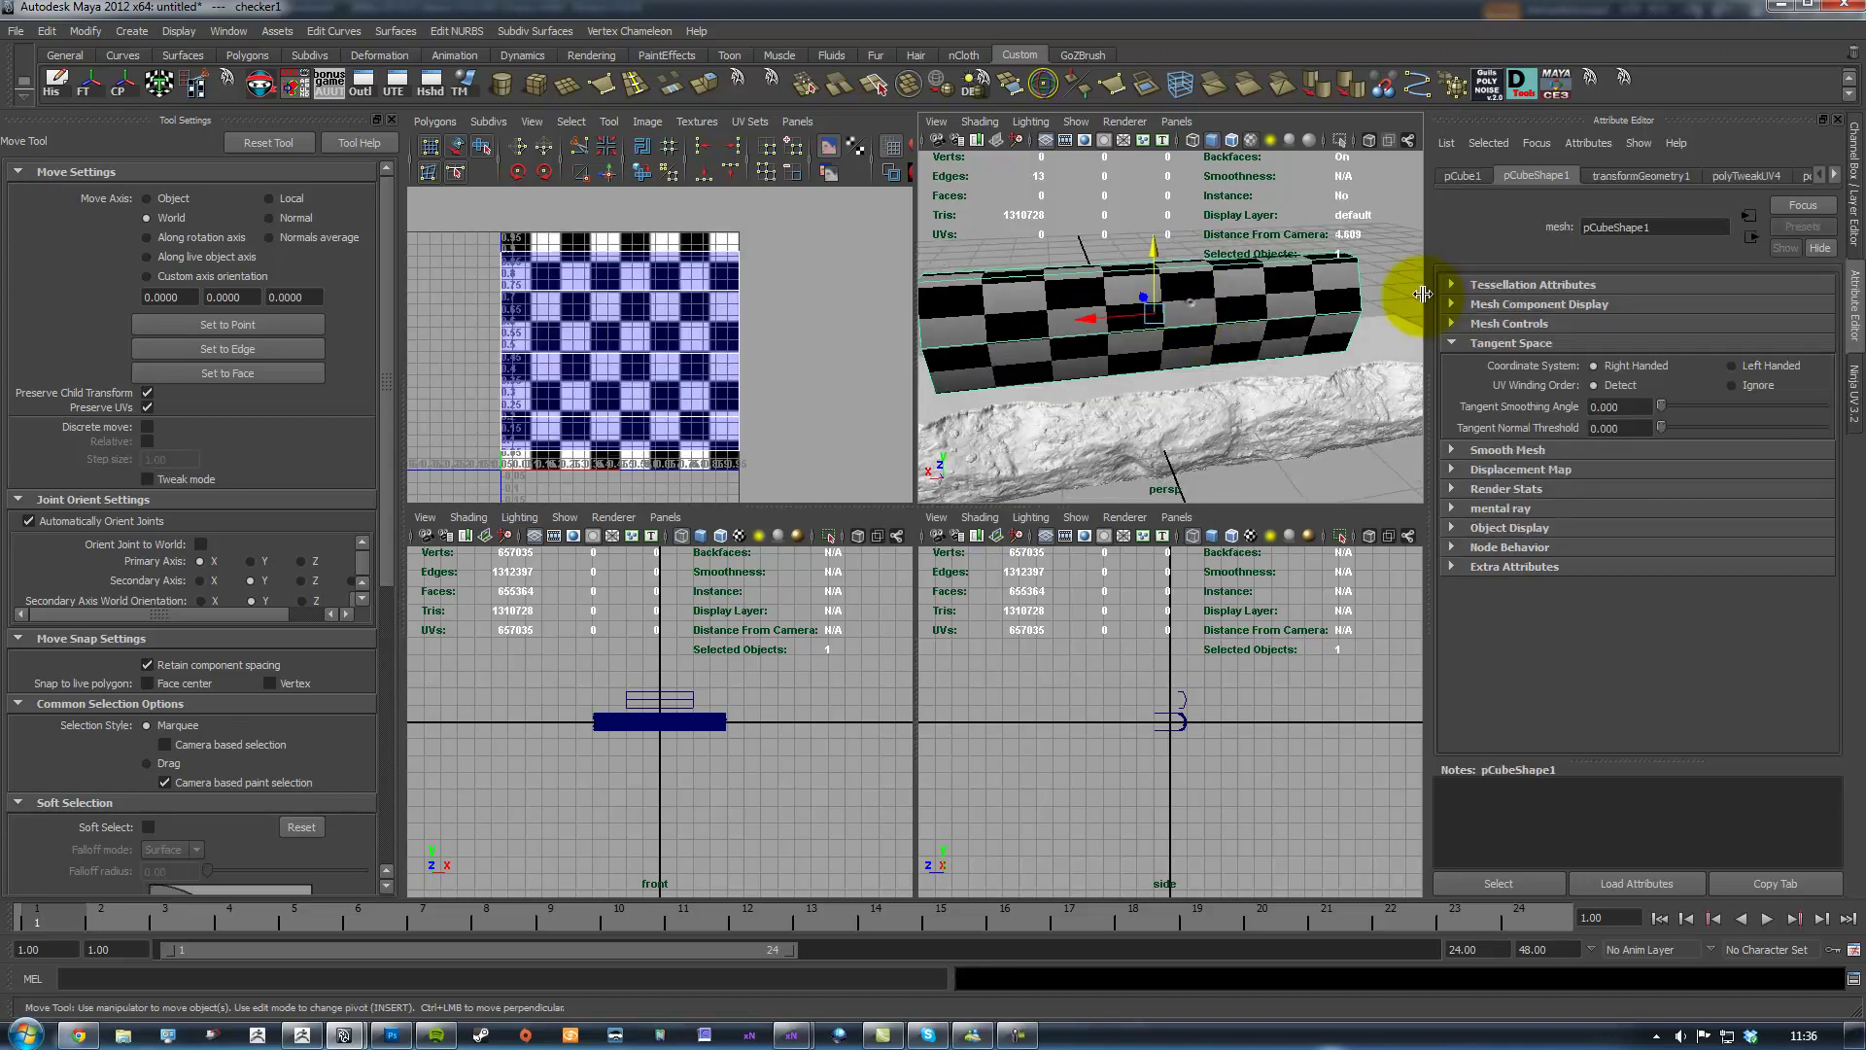
right_drag(754, 239, 788, 250)
click(482, 147)
drag(486, 450, 1222, 350)
mouse_move(1222, 349)
alt+right_down()
mouse_move(1226, 372)
mouse_move(1197, 366)
alt+right_up()
key(ctrl+z)
alt+middle_drag(735, 342, 731, 340)
alt+drag(1159, 324, 1125, 279)
key(ctrl+z)
Return the strip to object mode and assign an existing plain material in place of the checkered one
right_drag(1195, 283, 1077, 303)
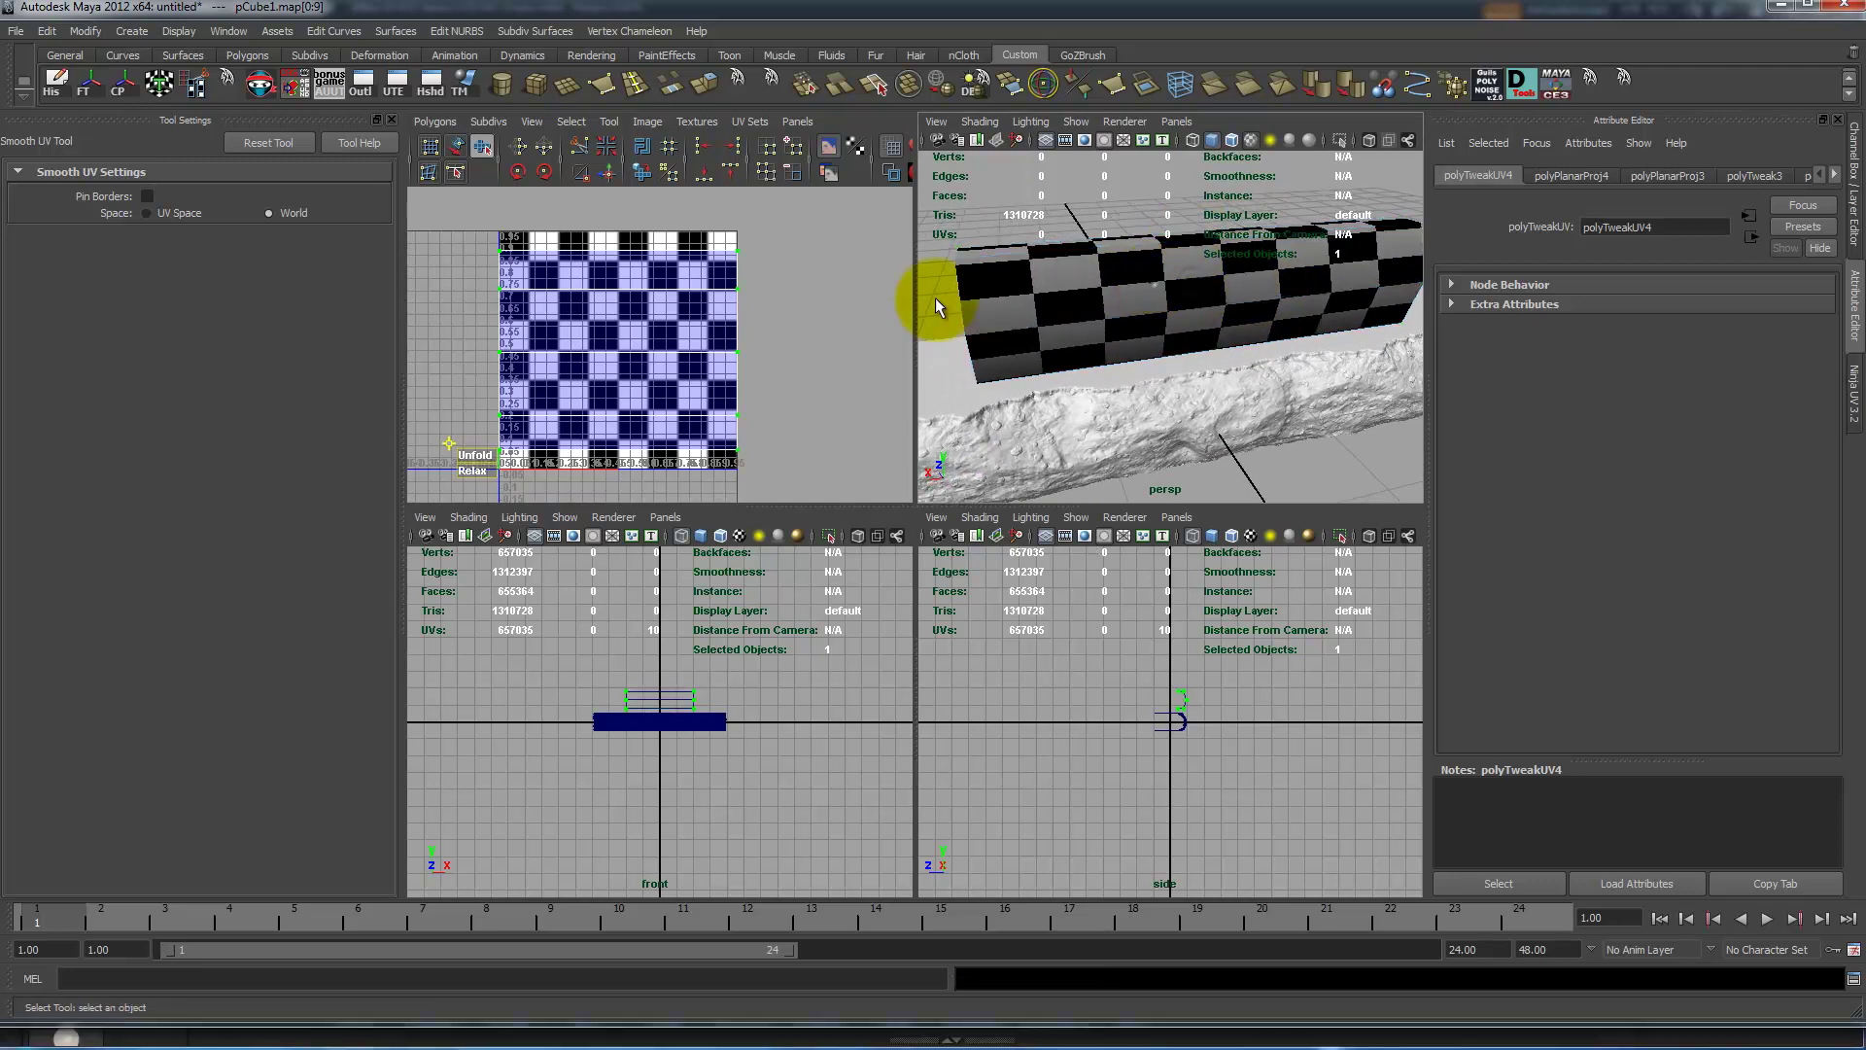
click(741, 304)
click(1152, 285)
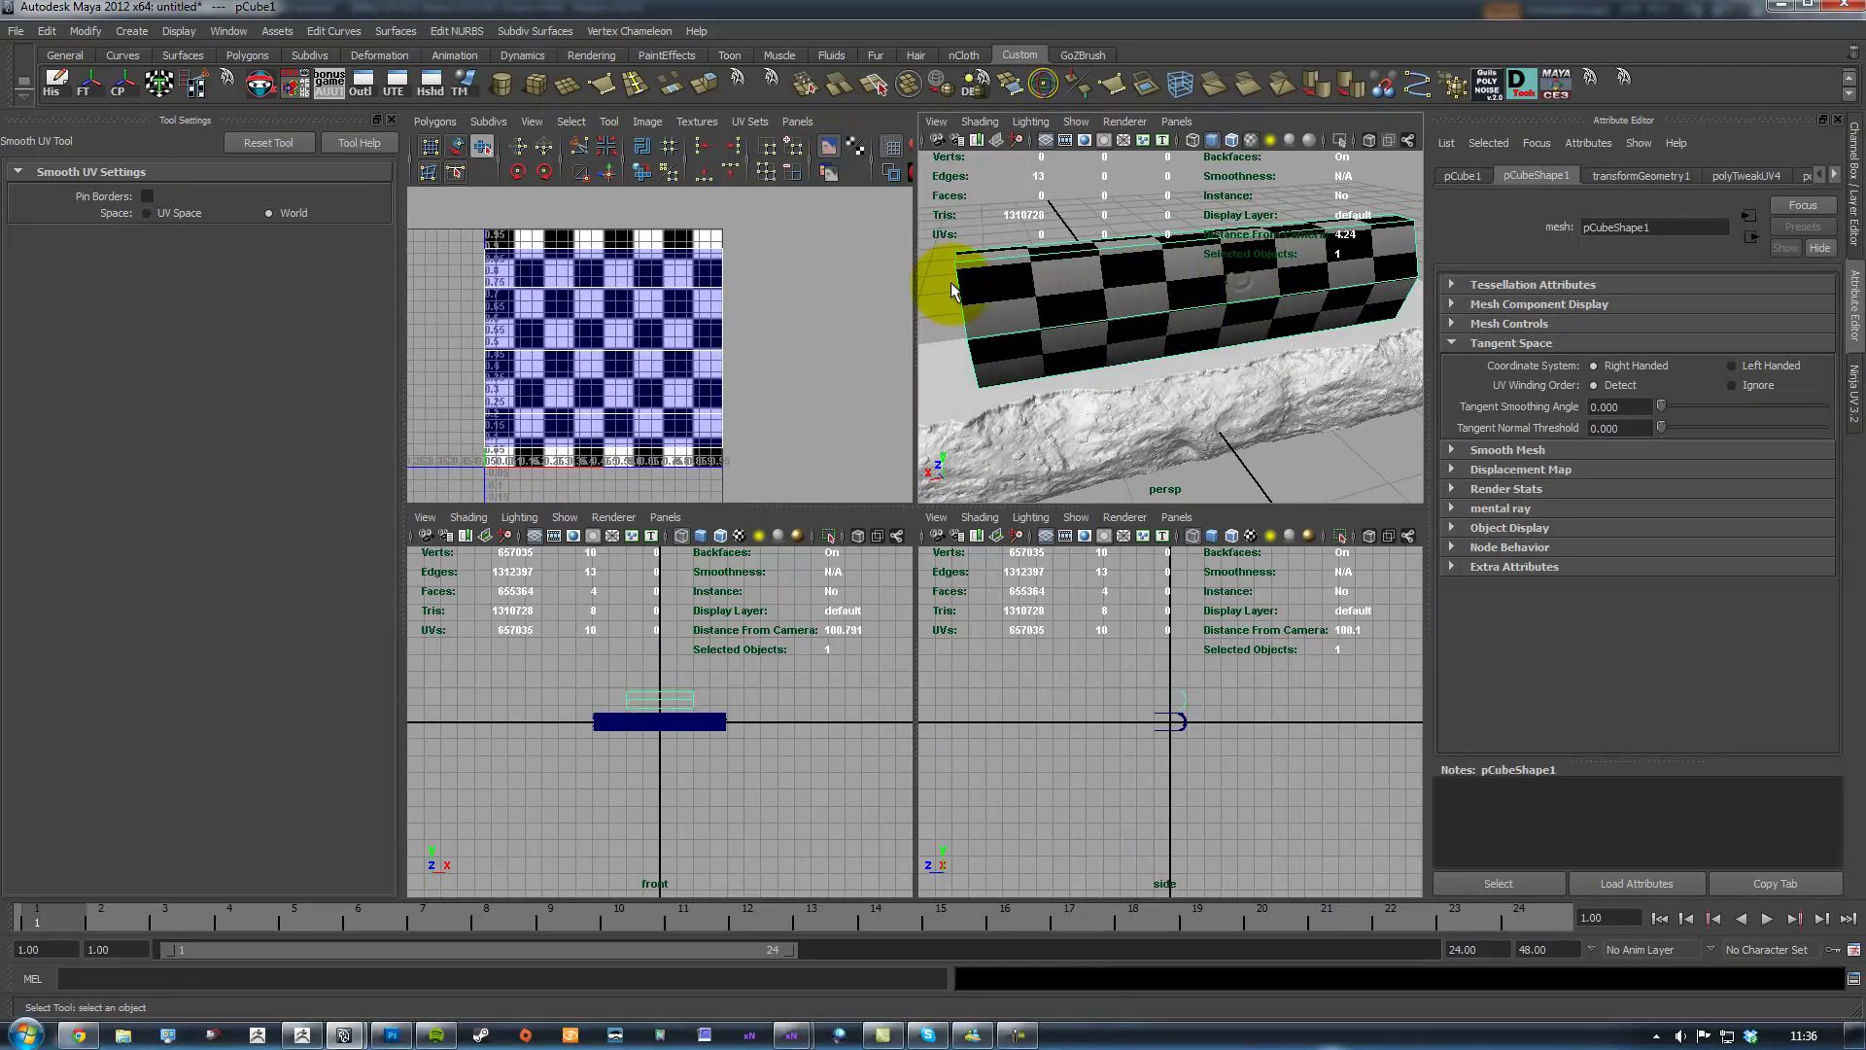
right_drag(1200, 265, 1320, 580)
alt+drag(1185, 199, 1351, 223)
alt+right_drag(1351, 223, 1197, 247)
Move the low-poly strip back onto the sculpt's broken edge by setting its Translate Y to 0
key(space)
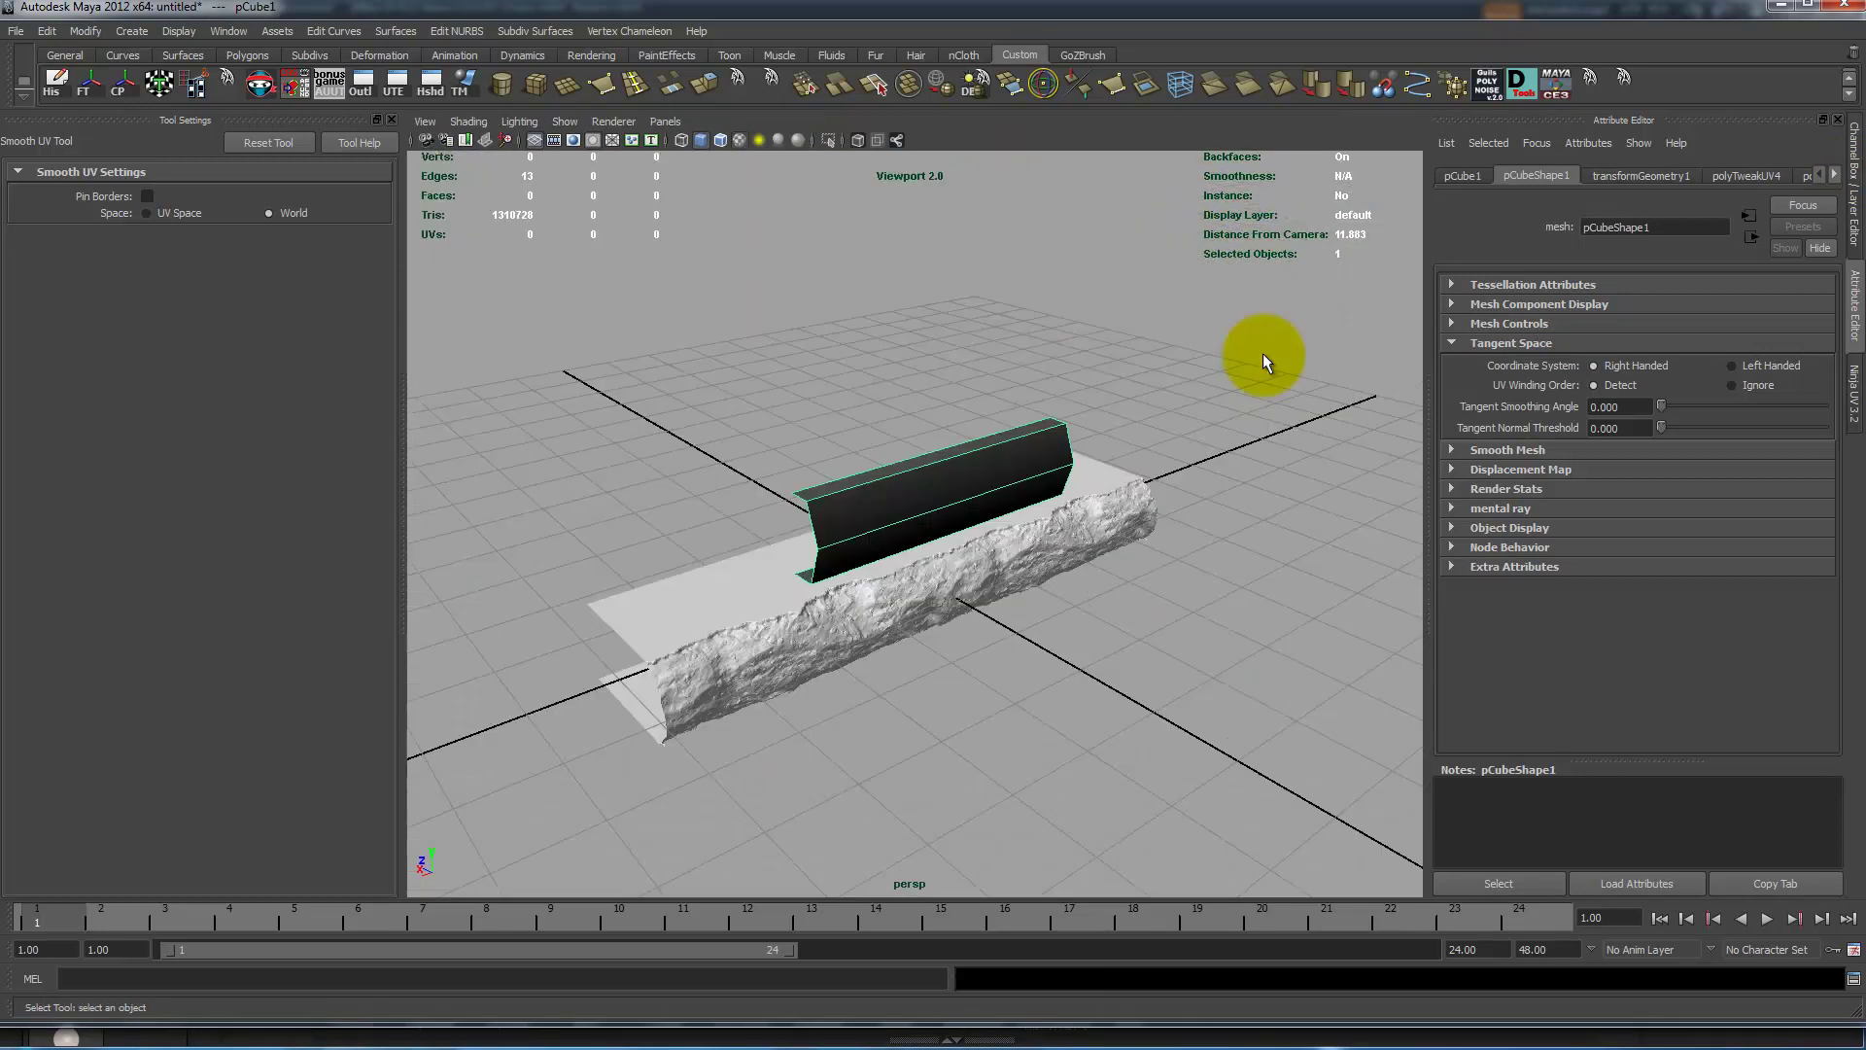
click(1852, 194)
double_click(1800, 214)
text(0)
key(Return)
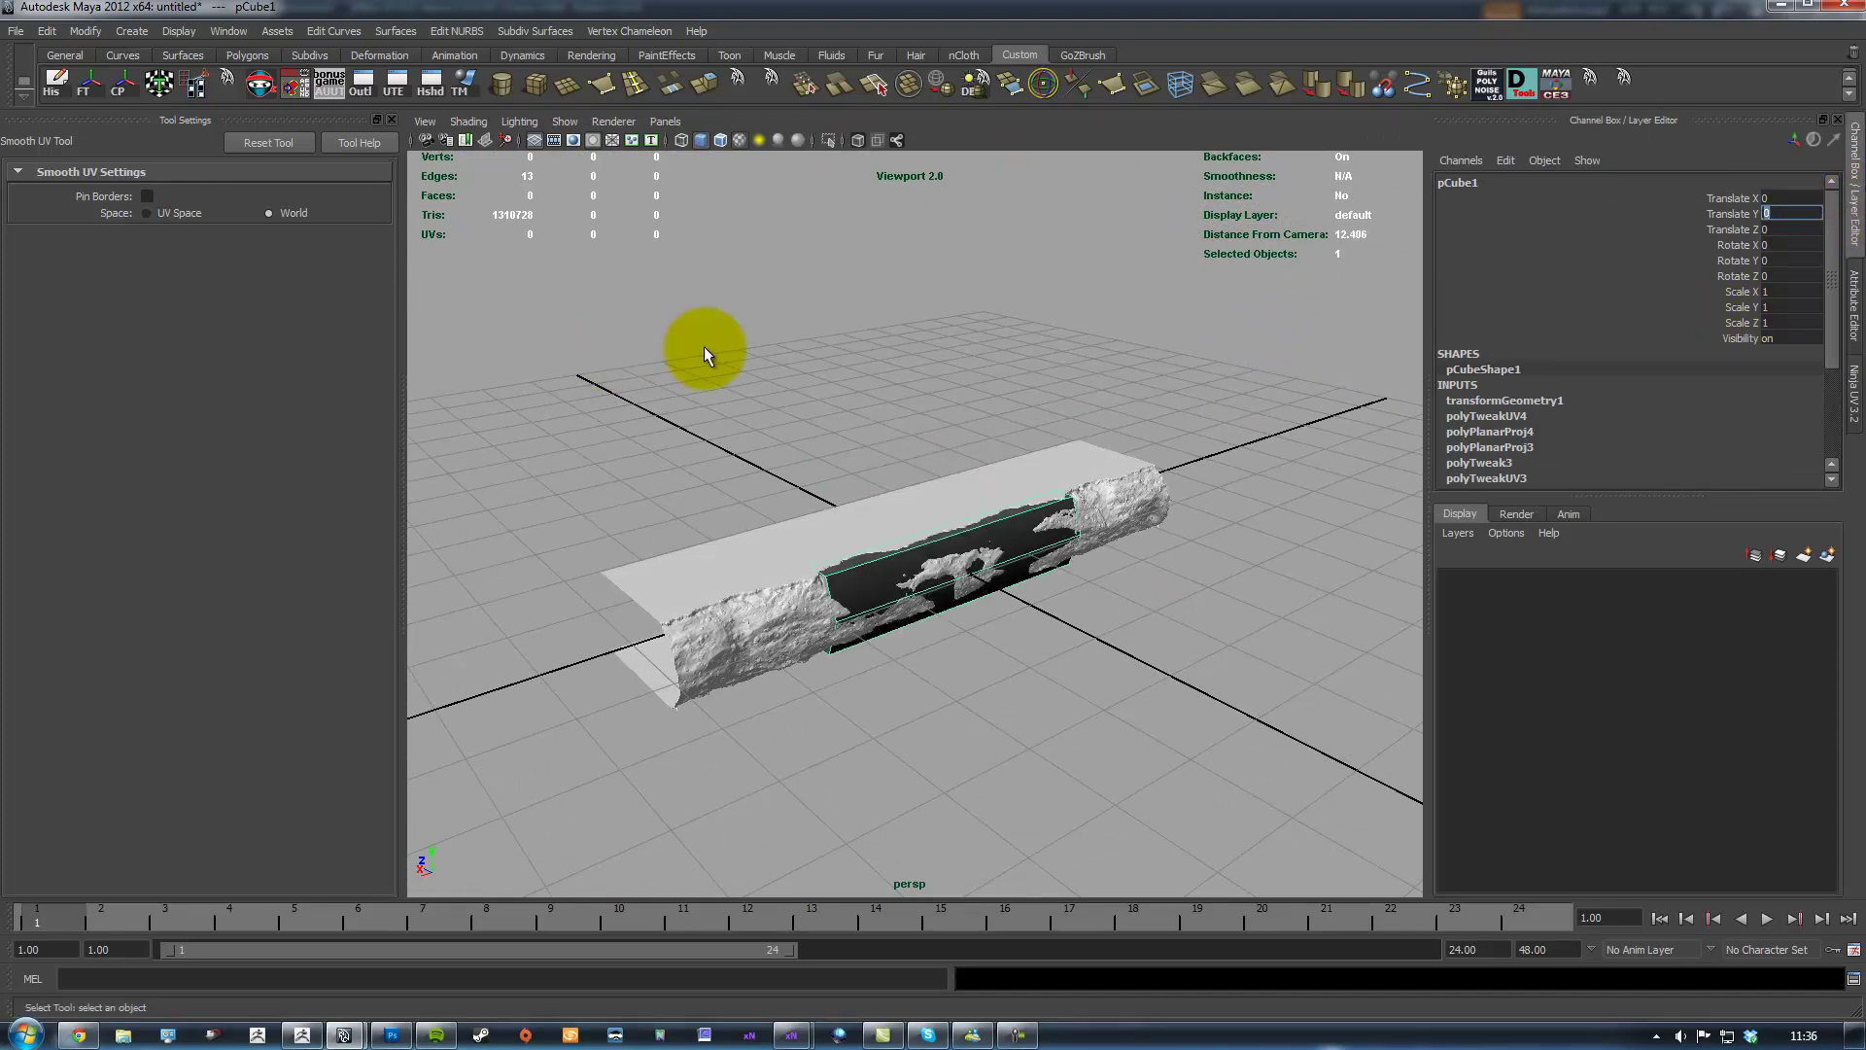
Delete the low-poly strip's construction history and check how it intersects the sculpt's broken edge
alt+drag(613, 355, 267, 116)
click(54, 82)
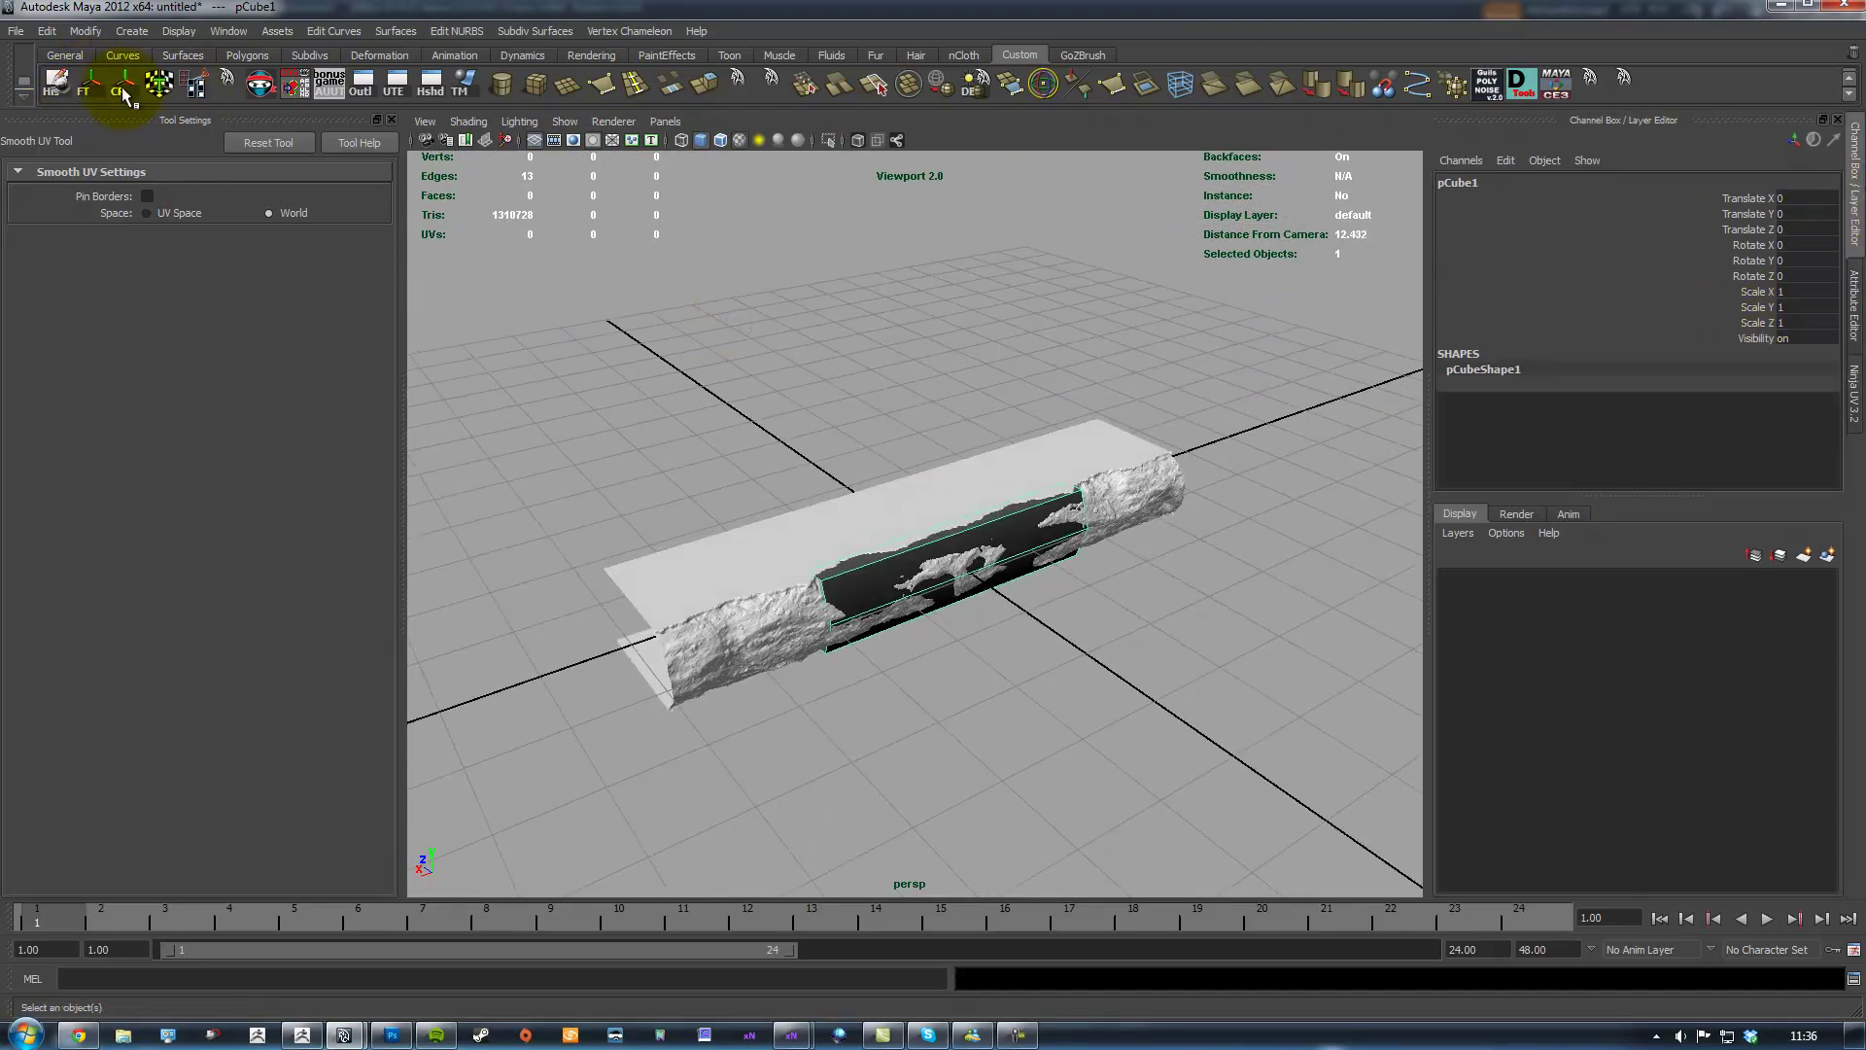
alt+drag(417, 258, 845, 420)
alt+right_drag(846, 420, 973, 472)
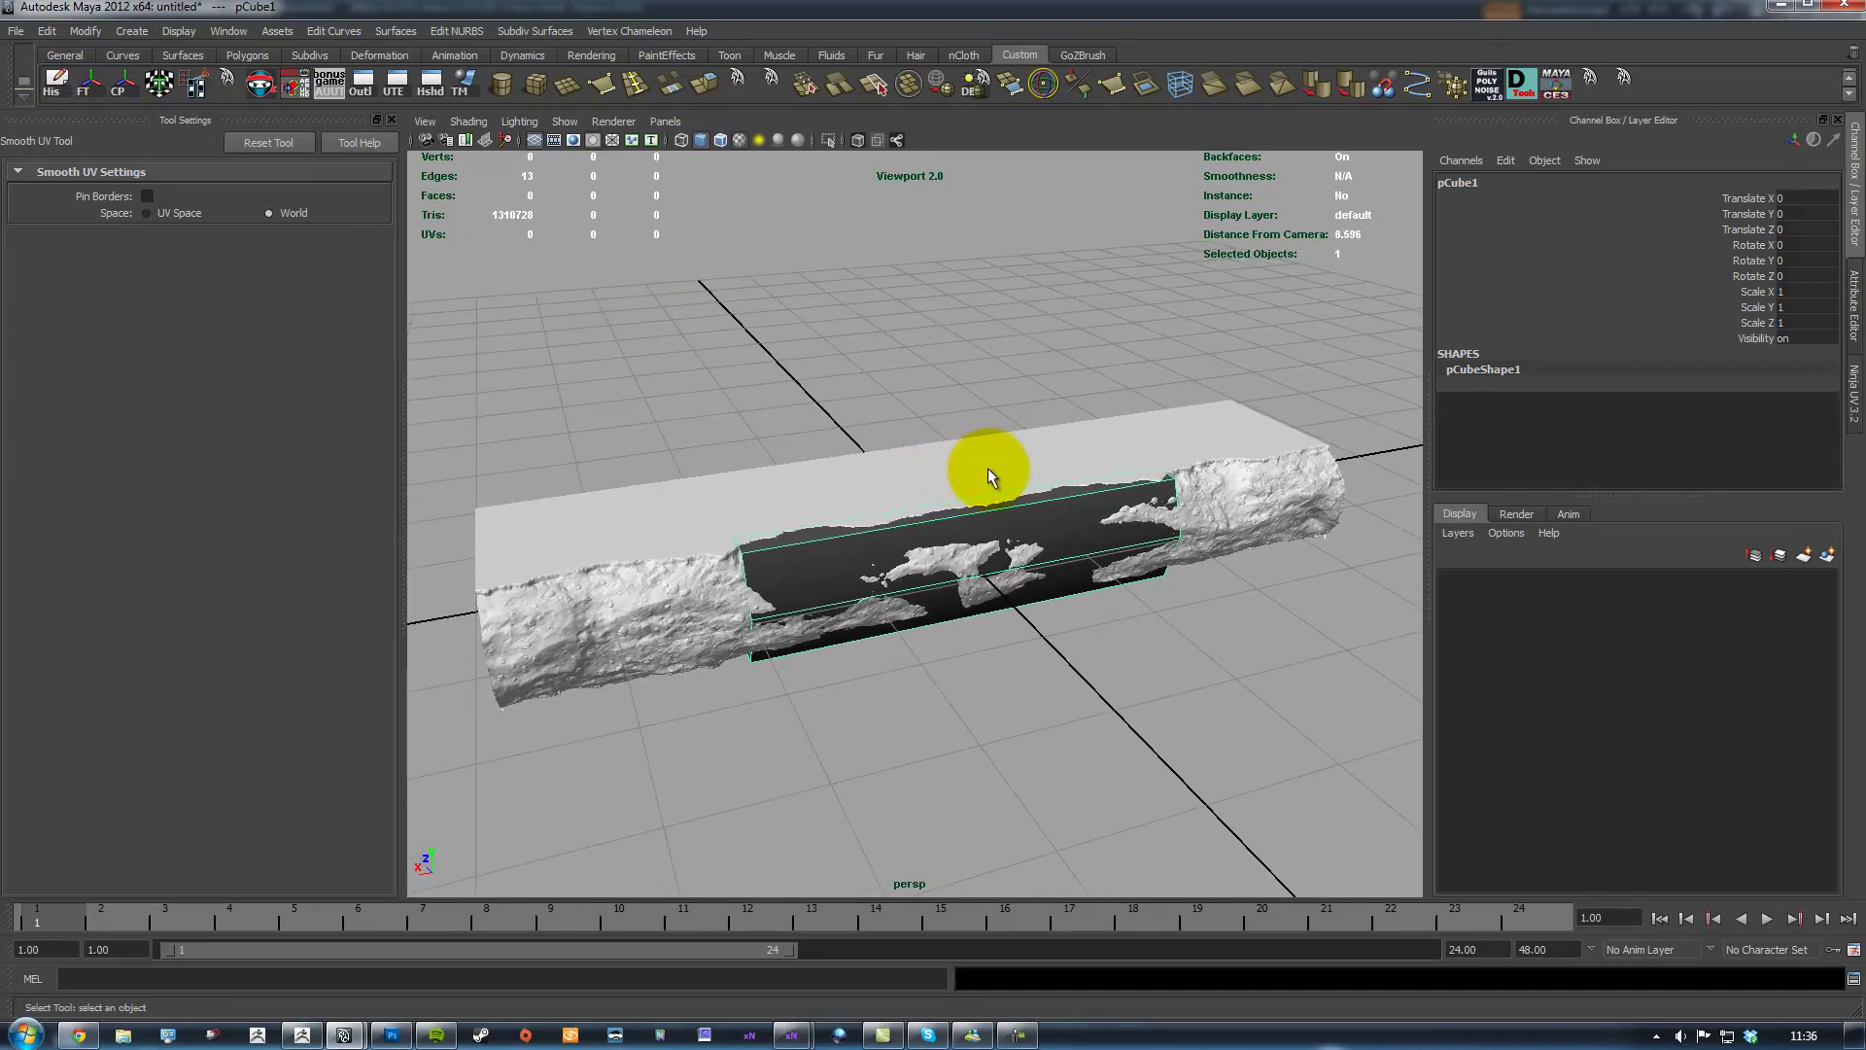
alt+drag(1104, 482, 1105, 539)
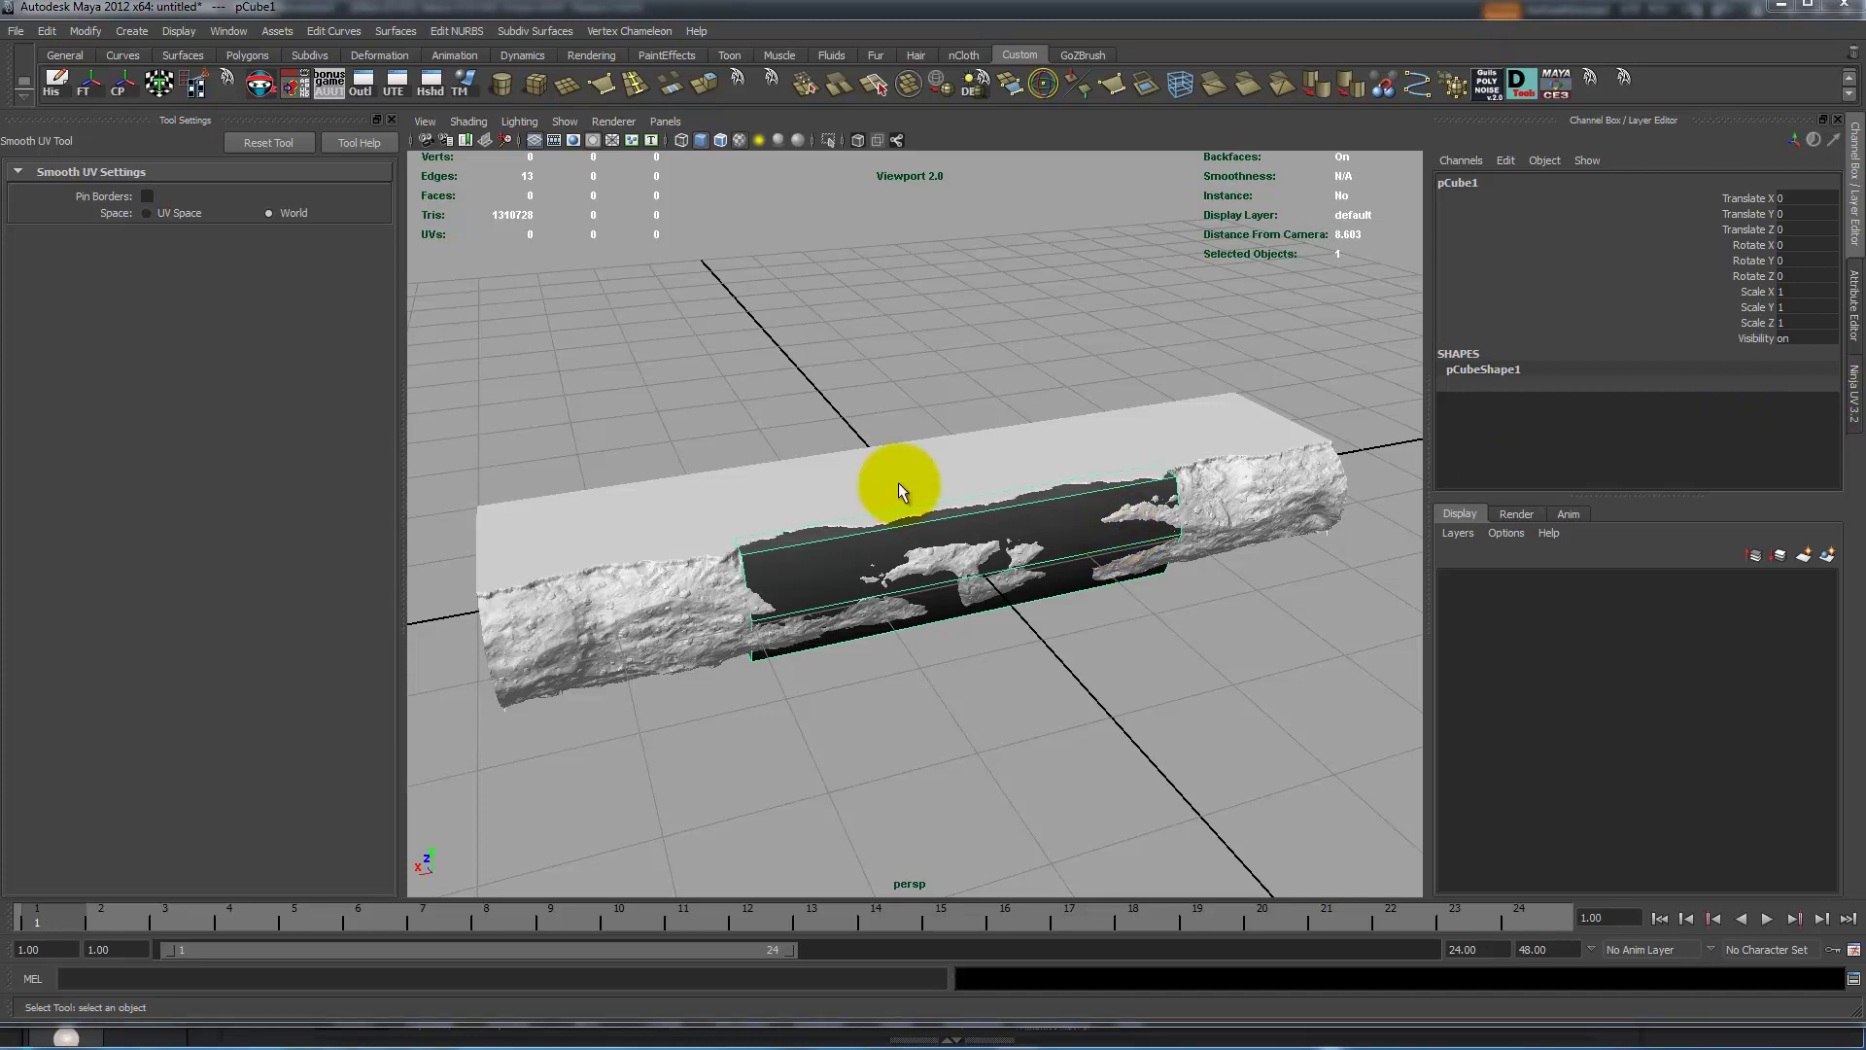
alt+drag(848, 414, 858, 408)
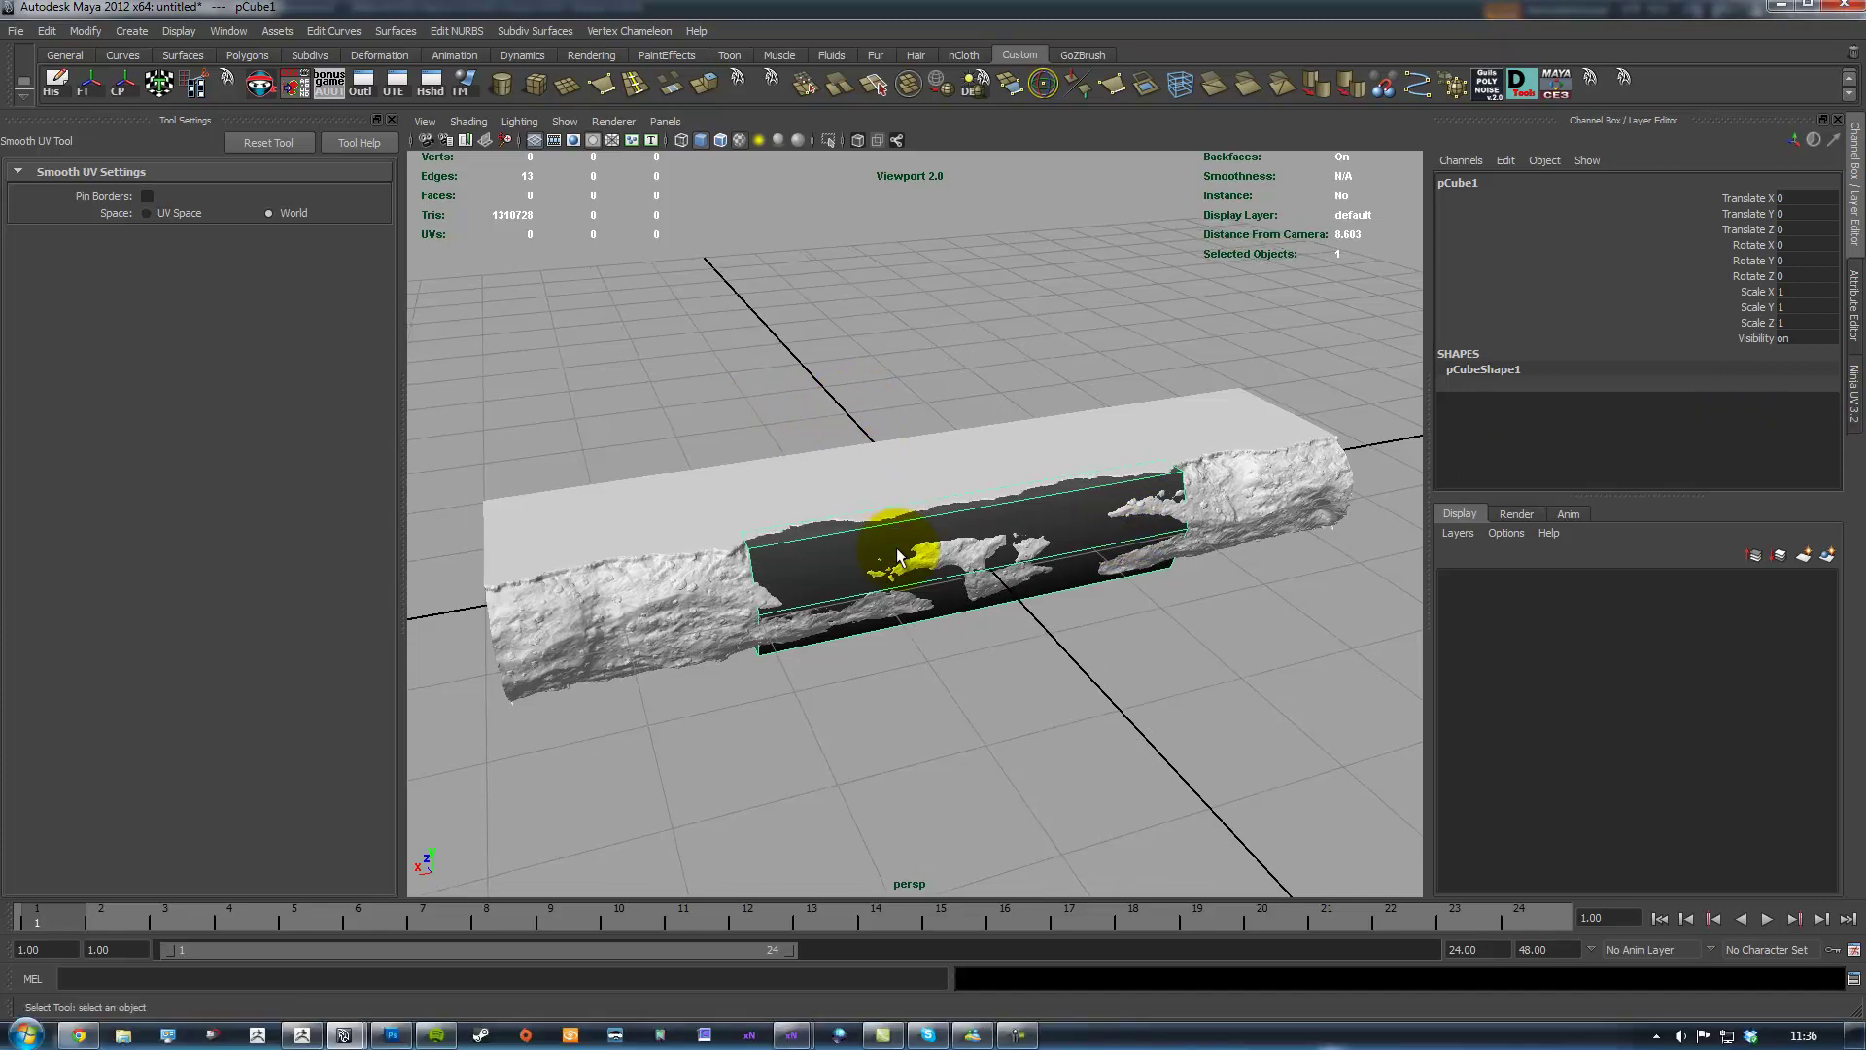
Export the selected strip as ConcreteDecalLP_tutorial.obj in the Lowpolys folder, replacing the existing file
key(ctrl+e)
click(855, 227)
drag(971, 126, 979, 107)
click(1320, 147)
double_click(803, 192)
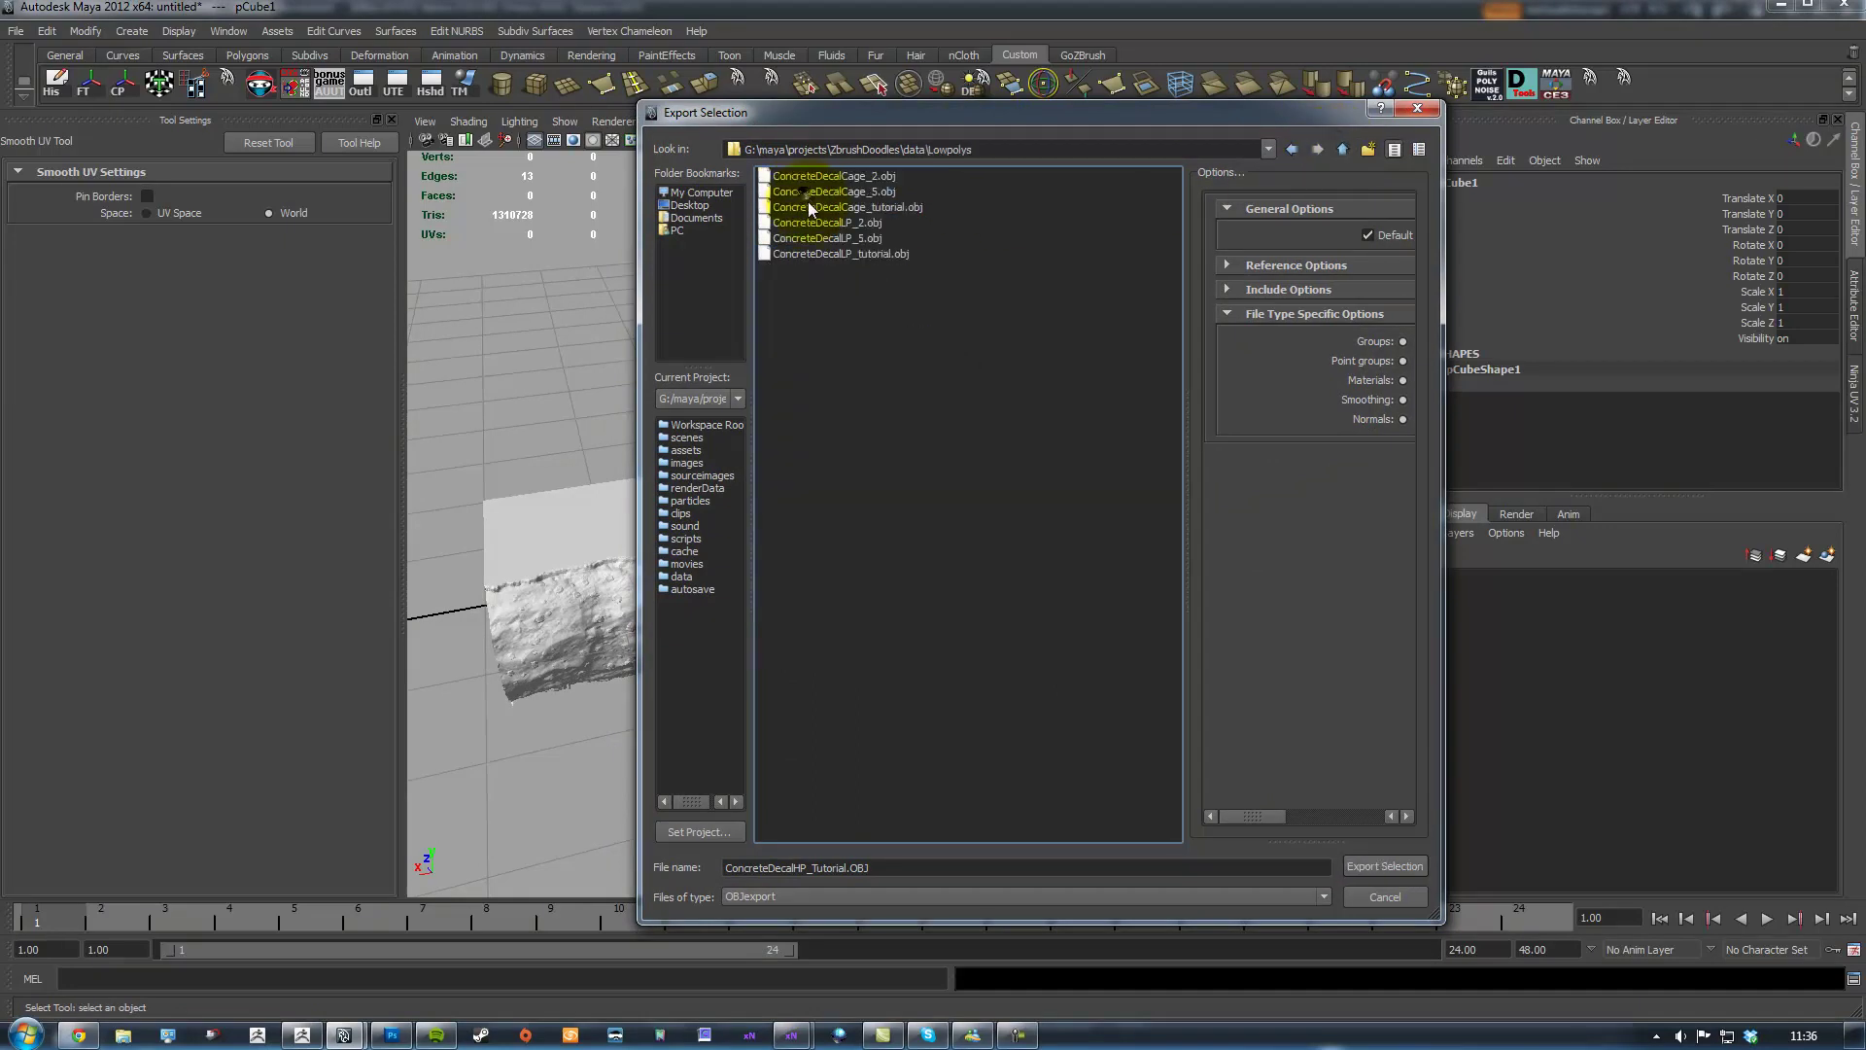
click(850, 255)
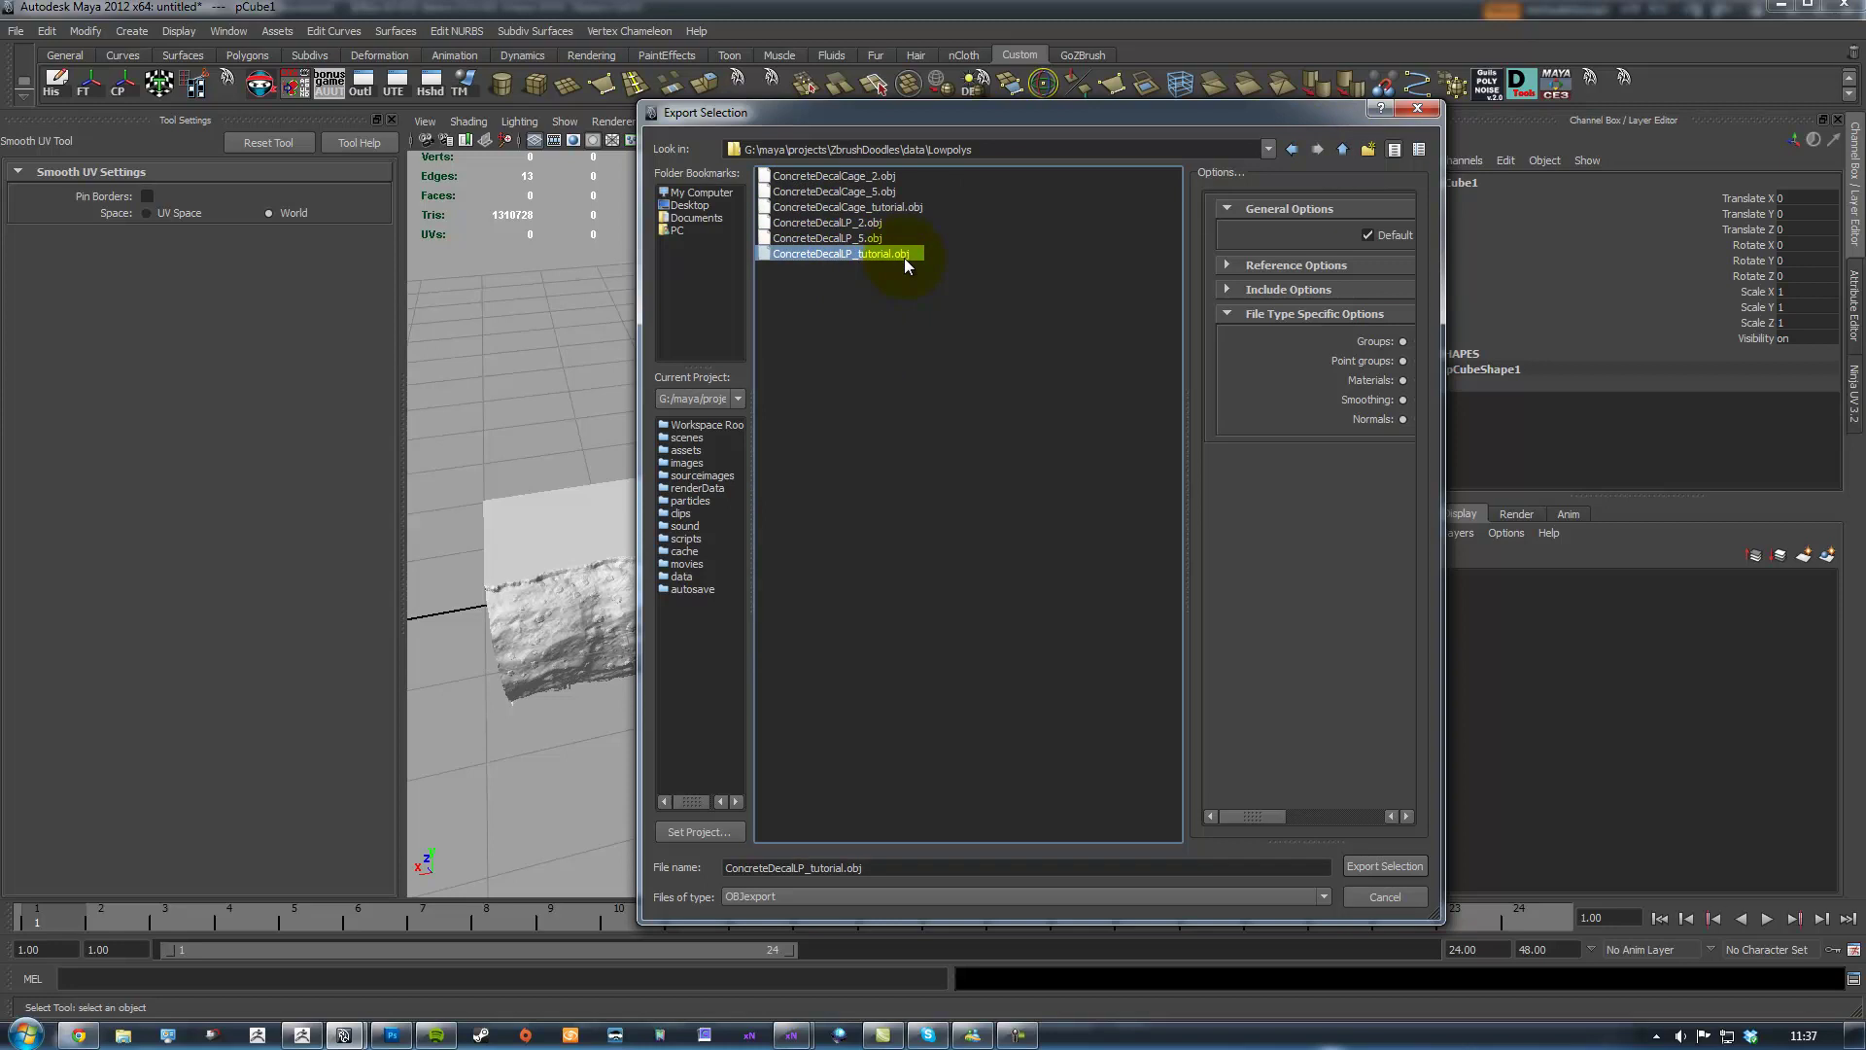
click(853, 867)
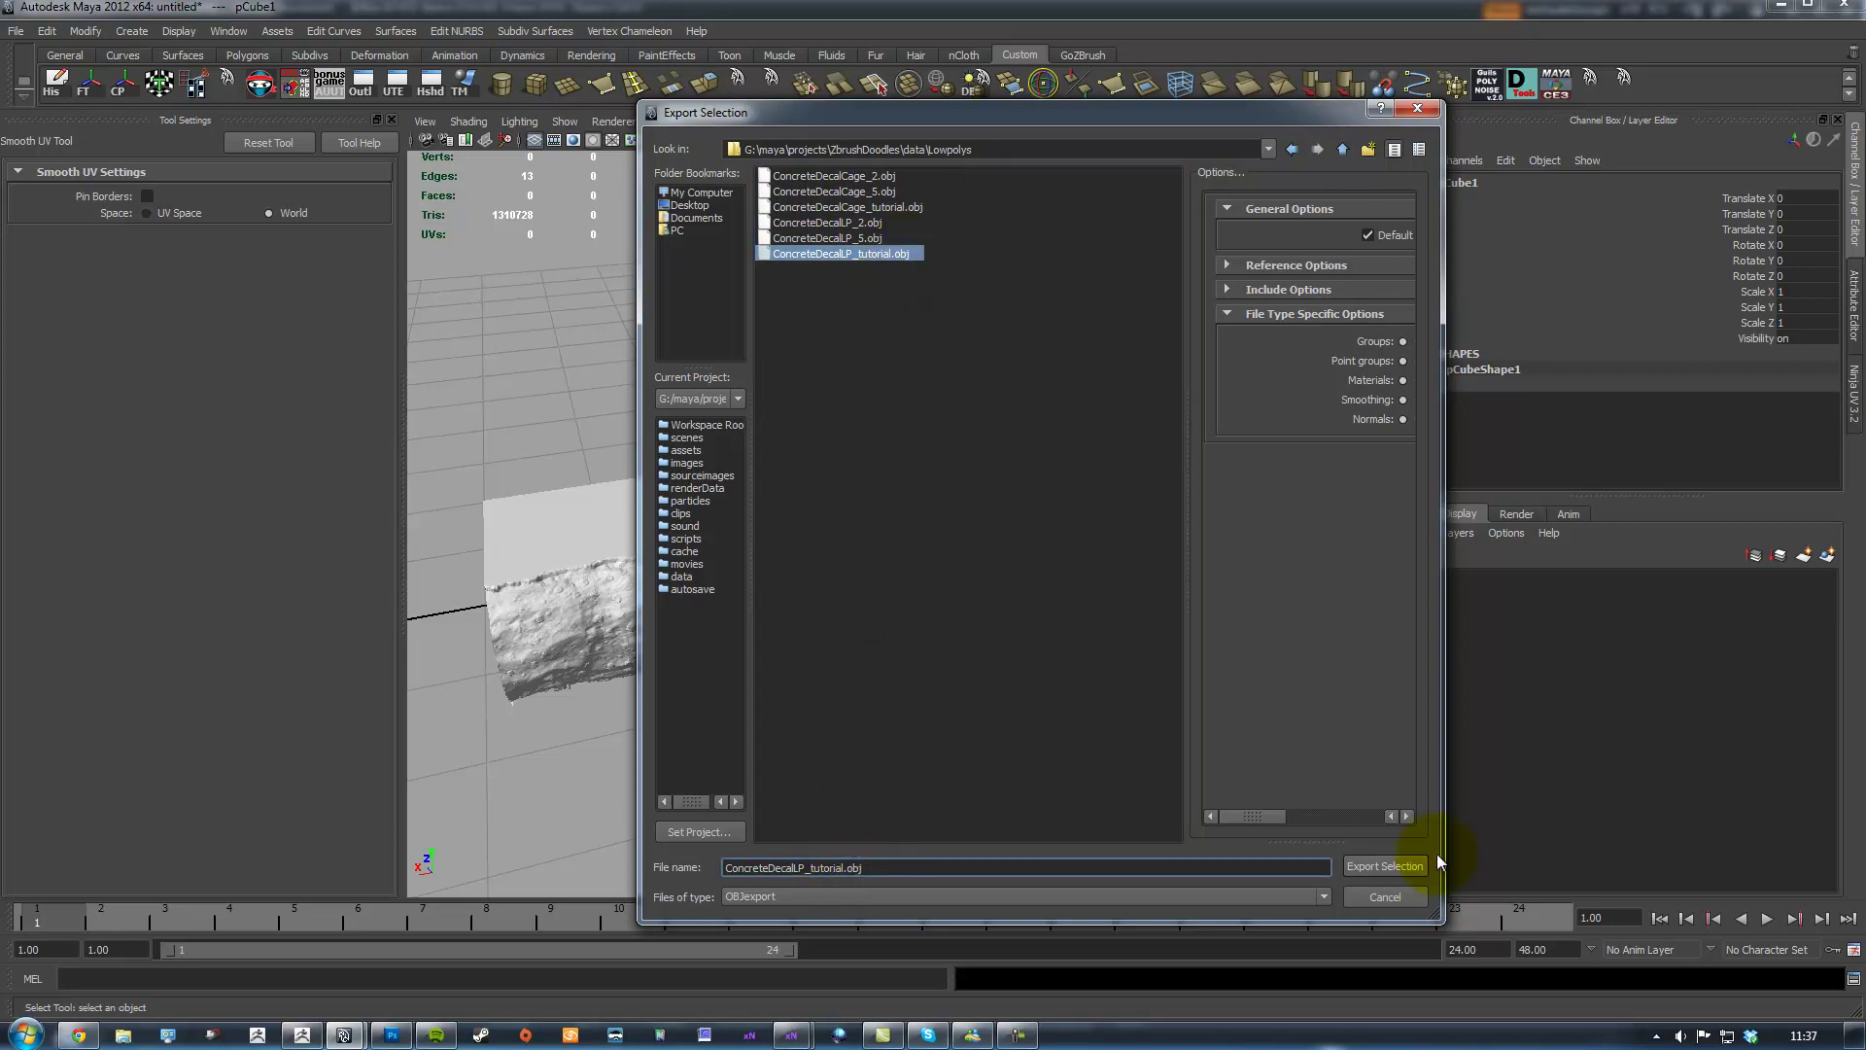
double_click(884, 254)
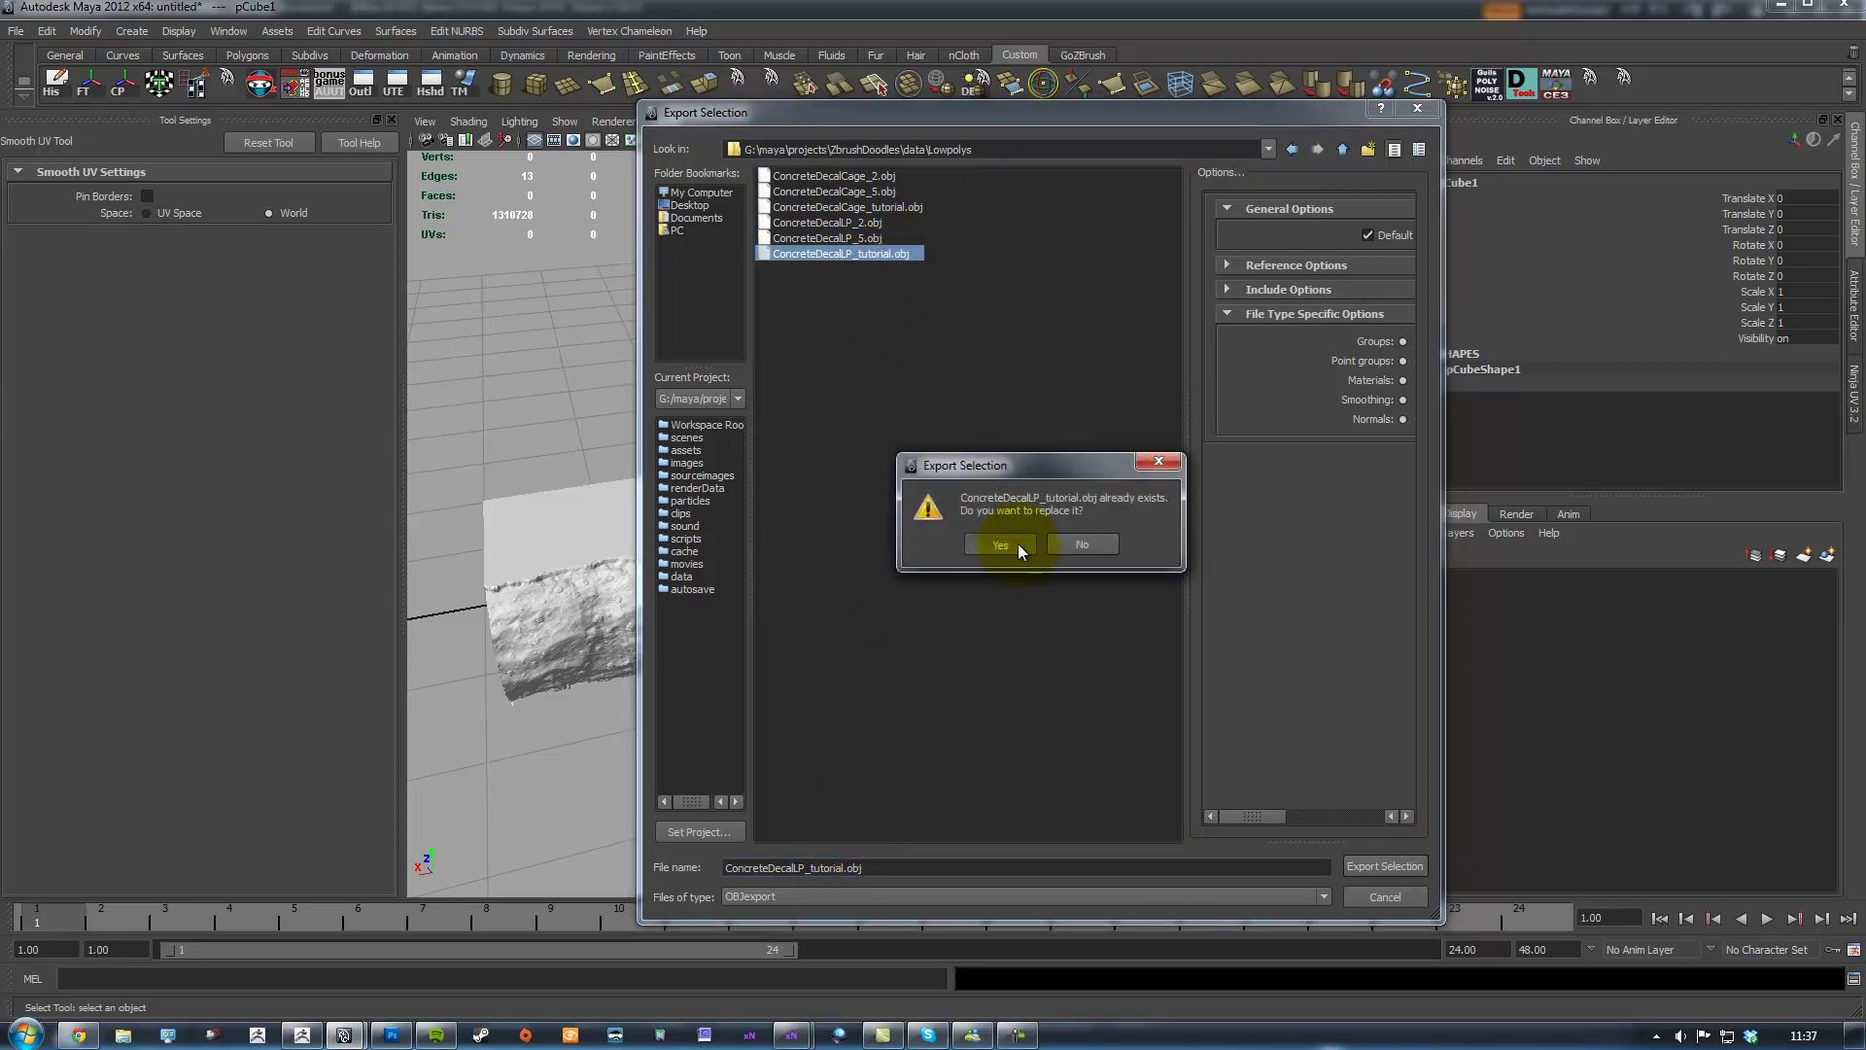
click(1018, 542)
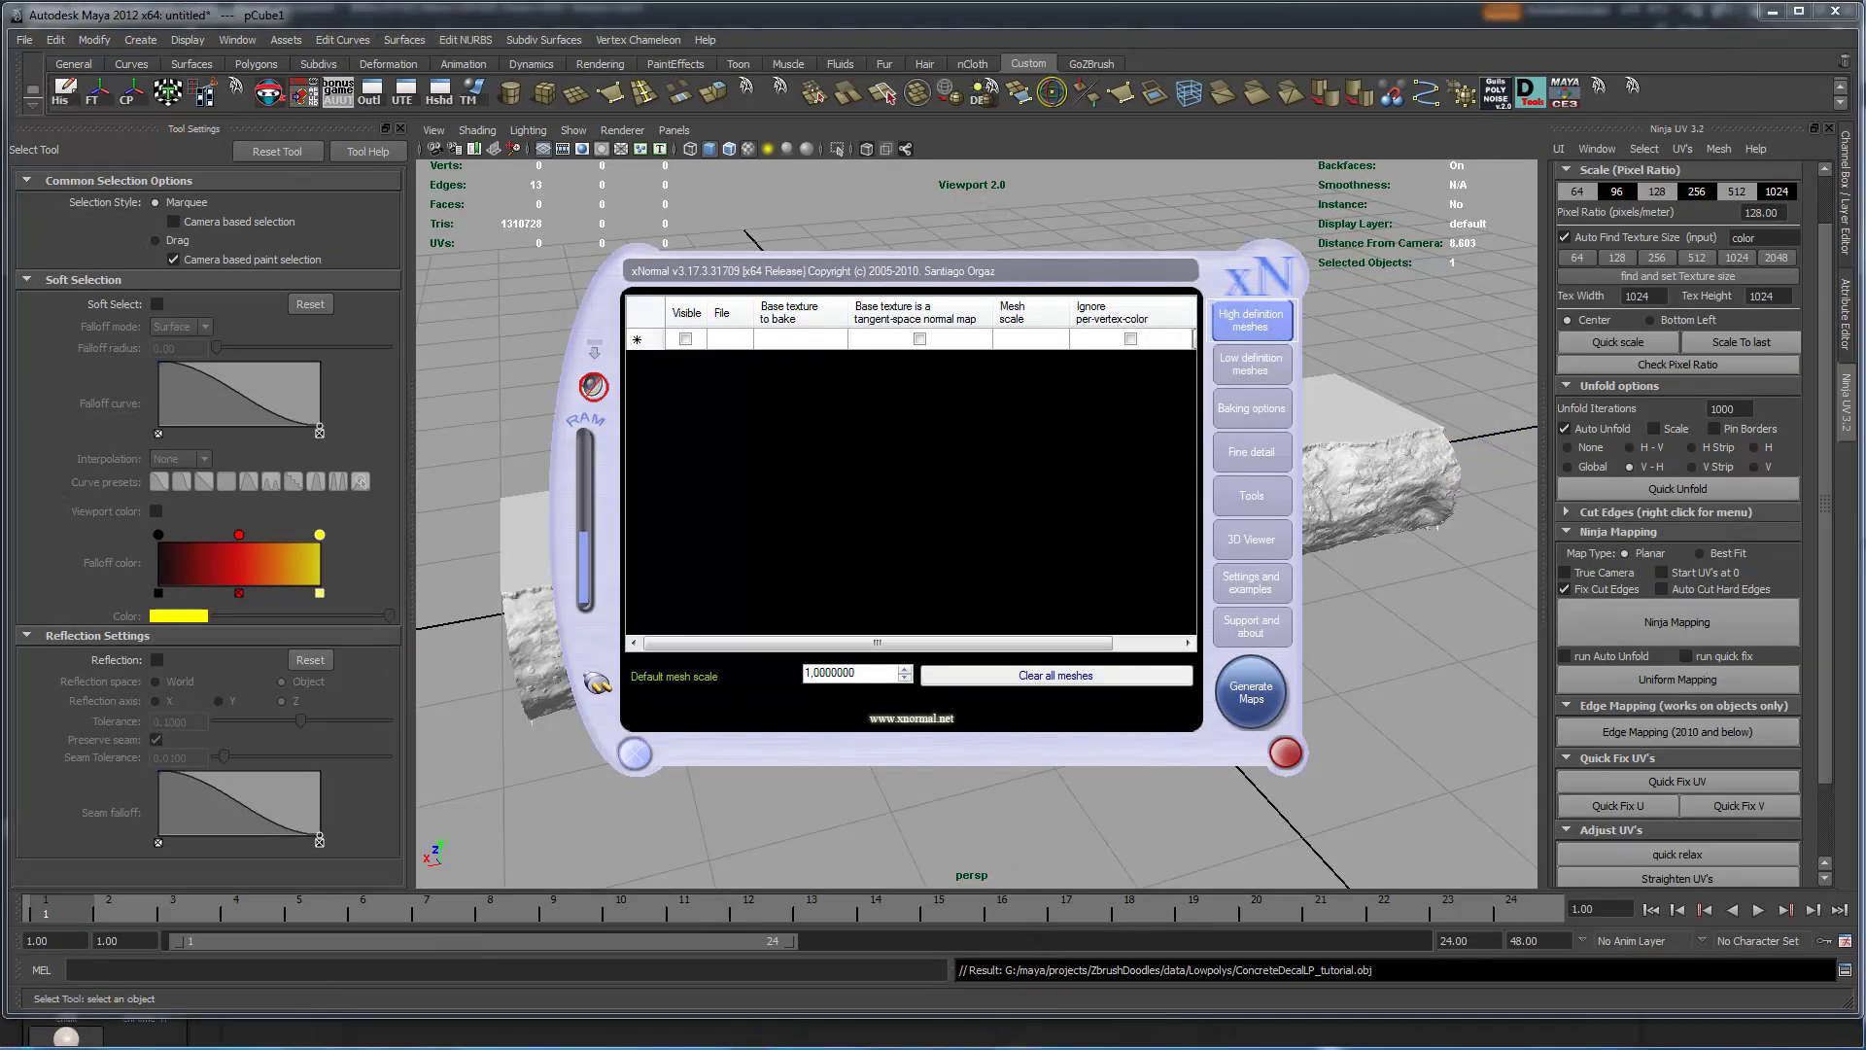
Switch to xNormal and select CryEngine - TangentBasis among the Plugin Manager's tangent basis calculators, then close the manager
drag(941, 278, 1262, 276)
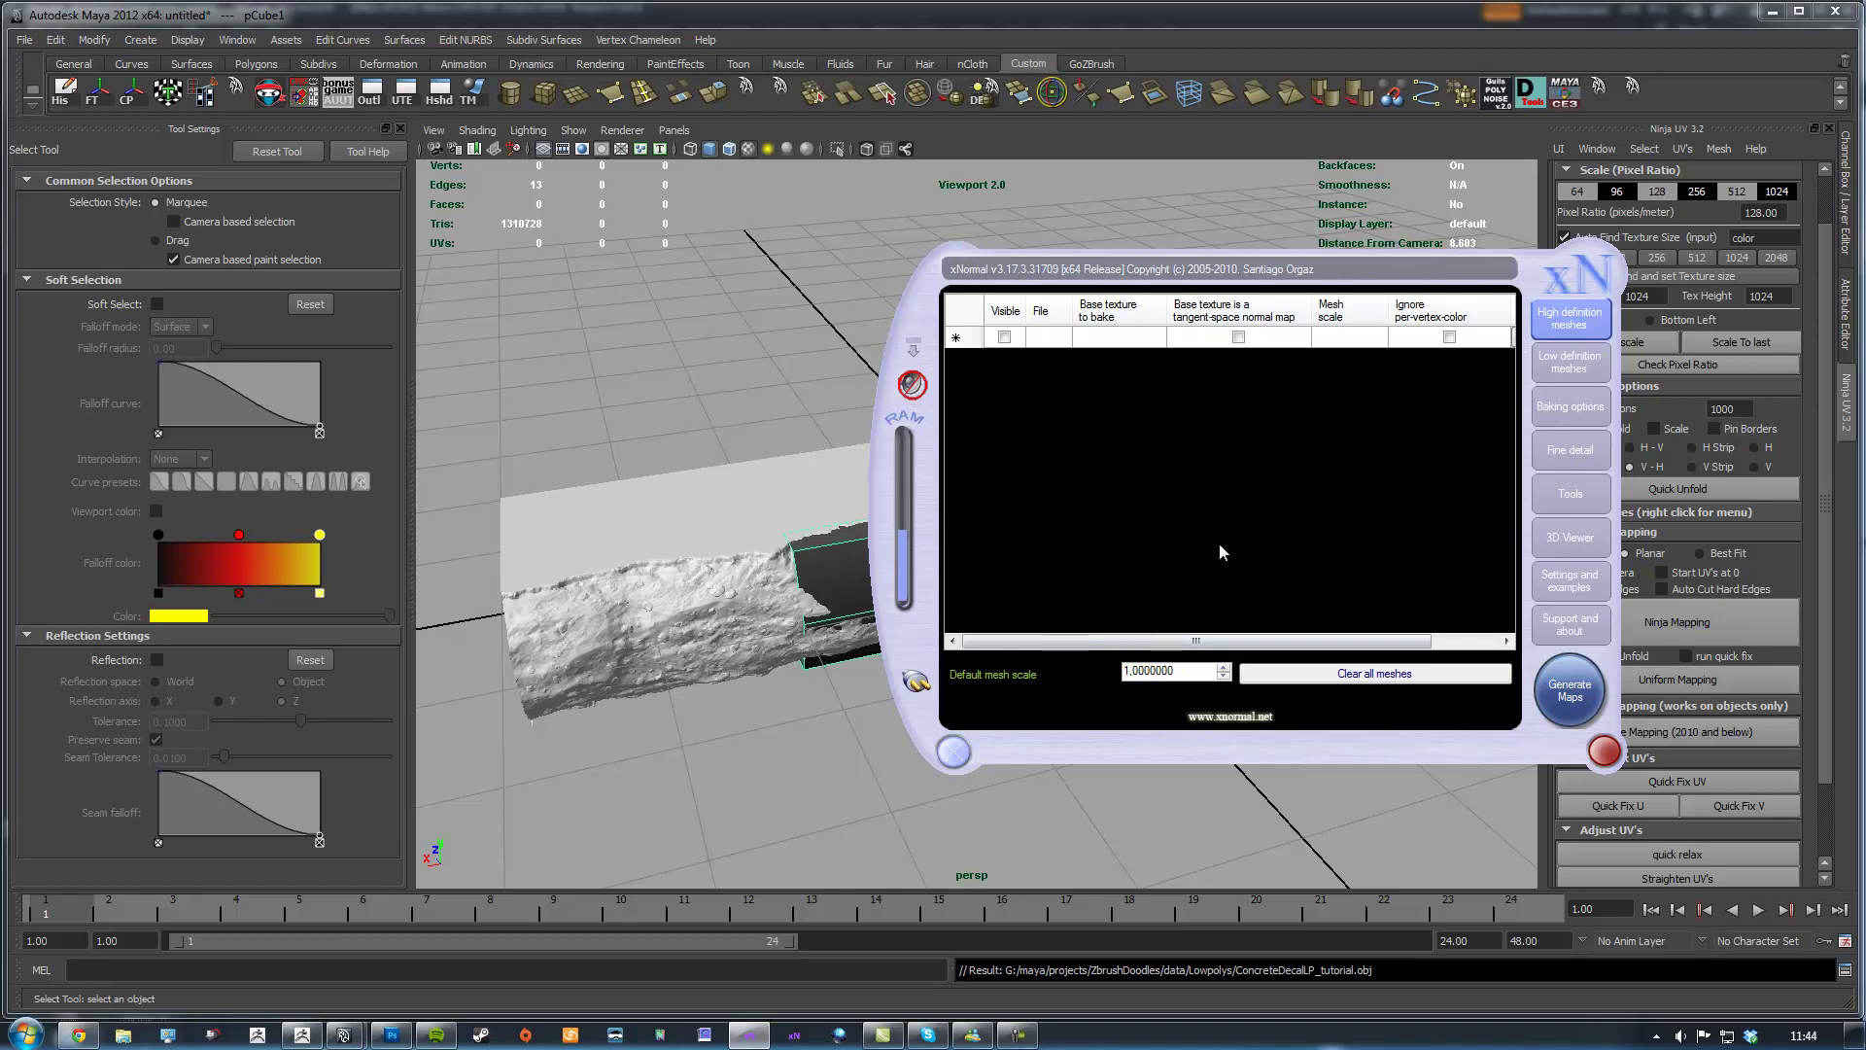
drag(1201, 255, 1170, 249)
click(1293, 313)
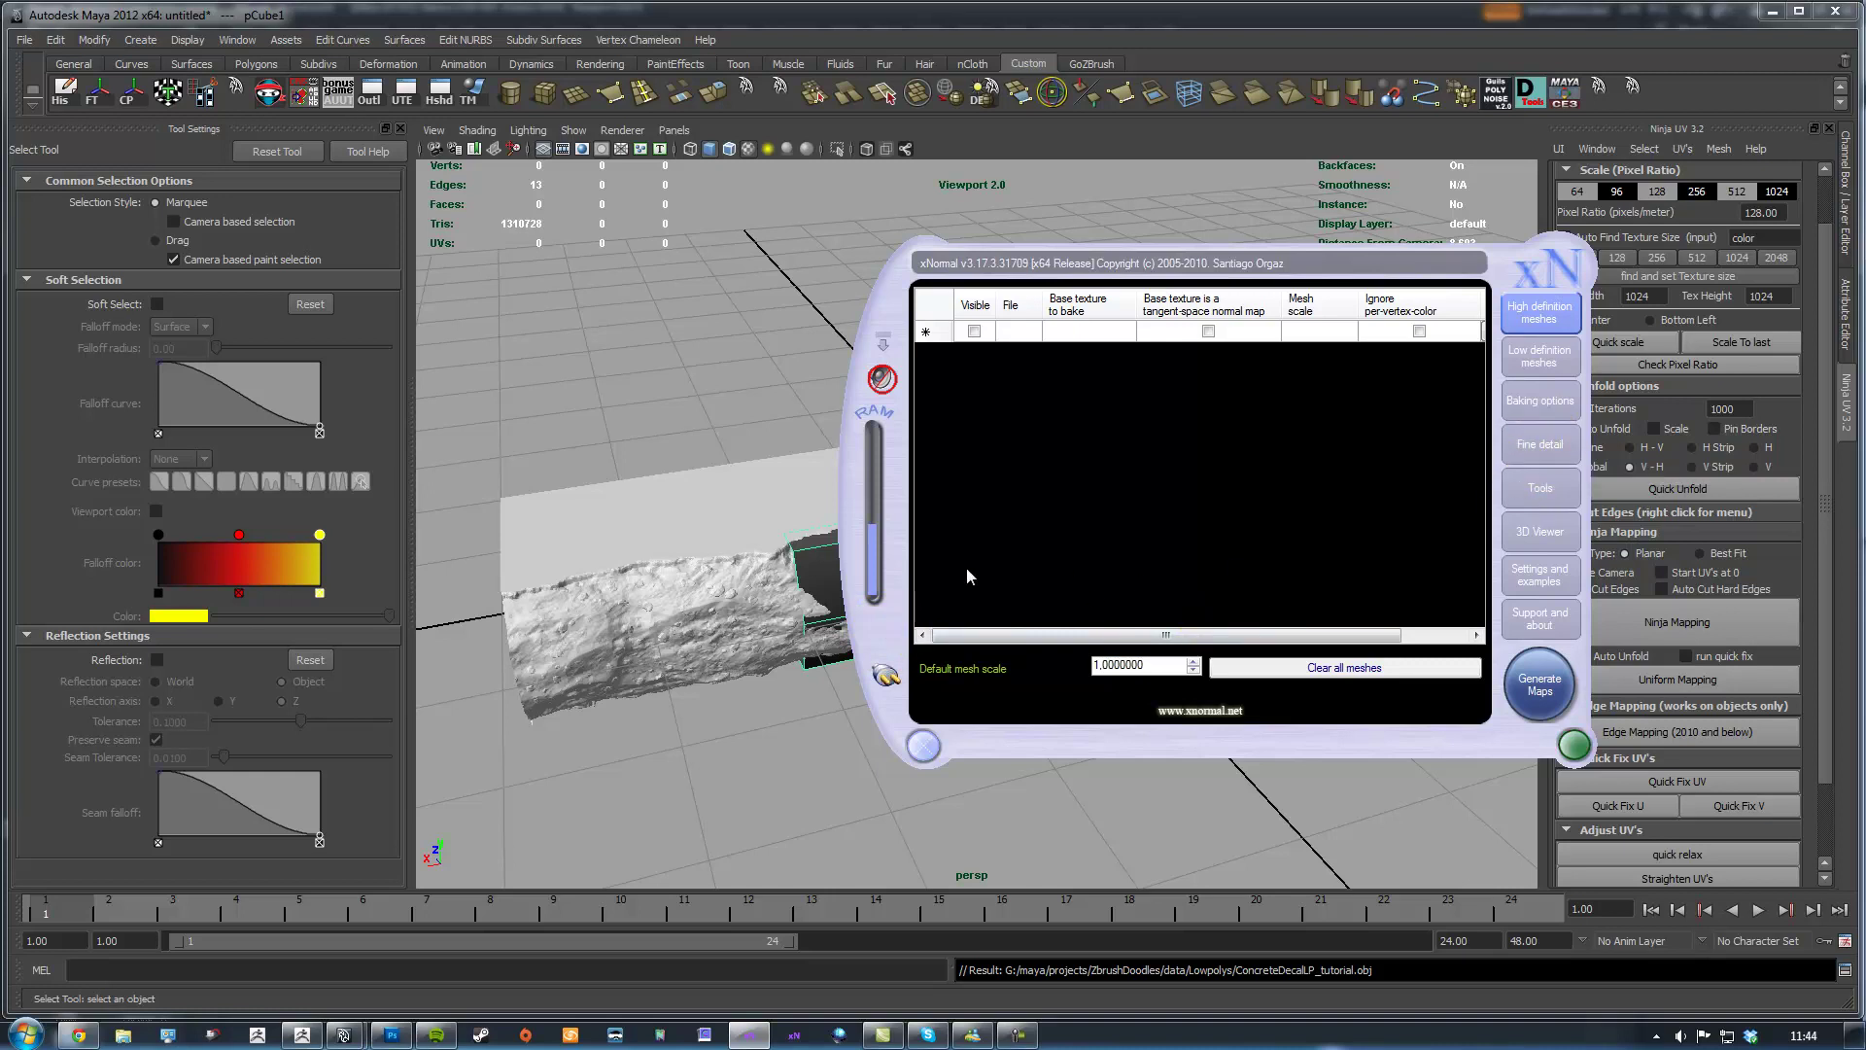
click(885, 673)
drag(850, 243, 1122, 216)
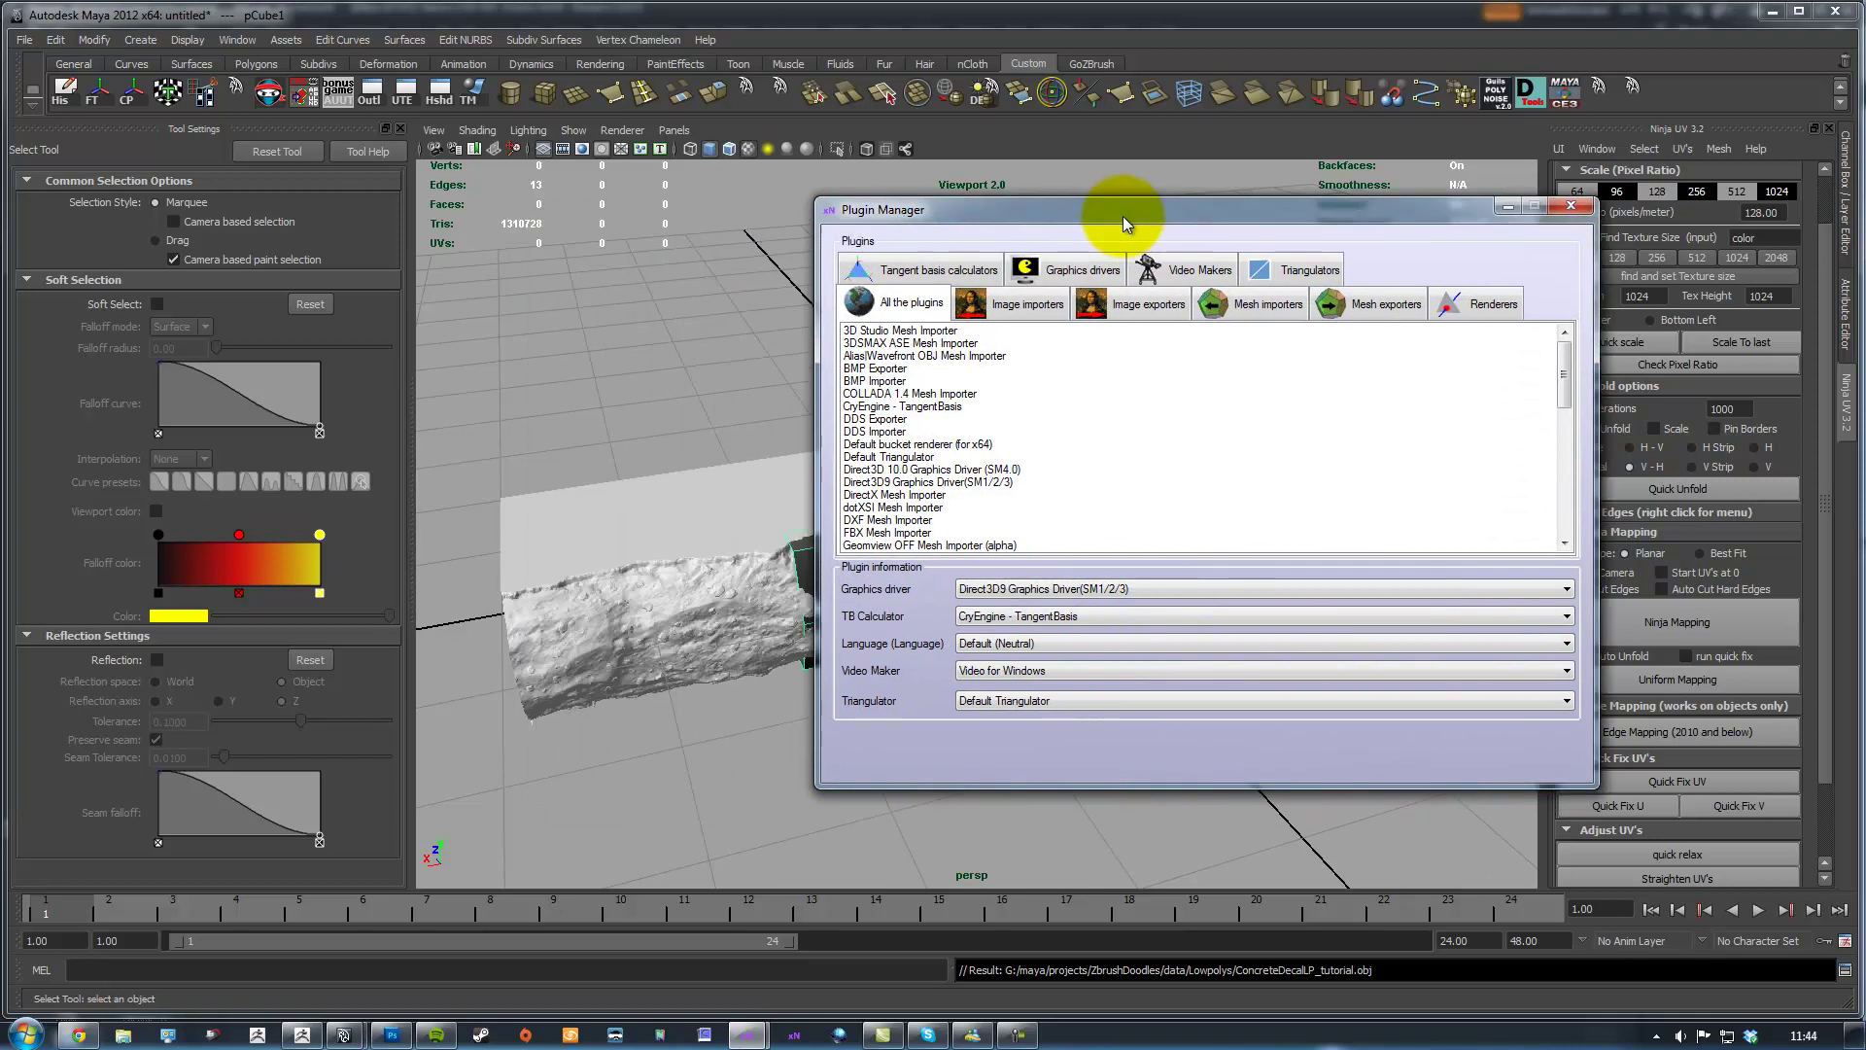
click(938, 274)
click(955, 332)
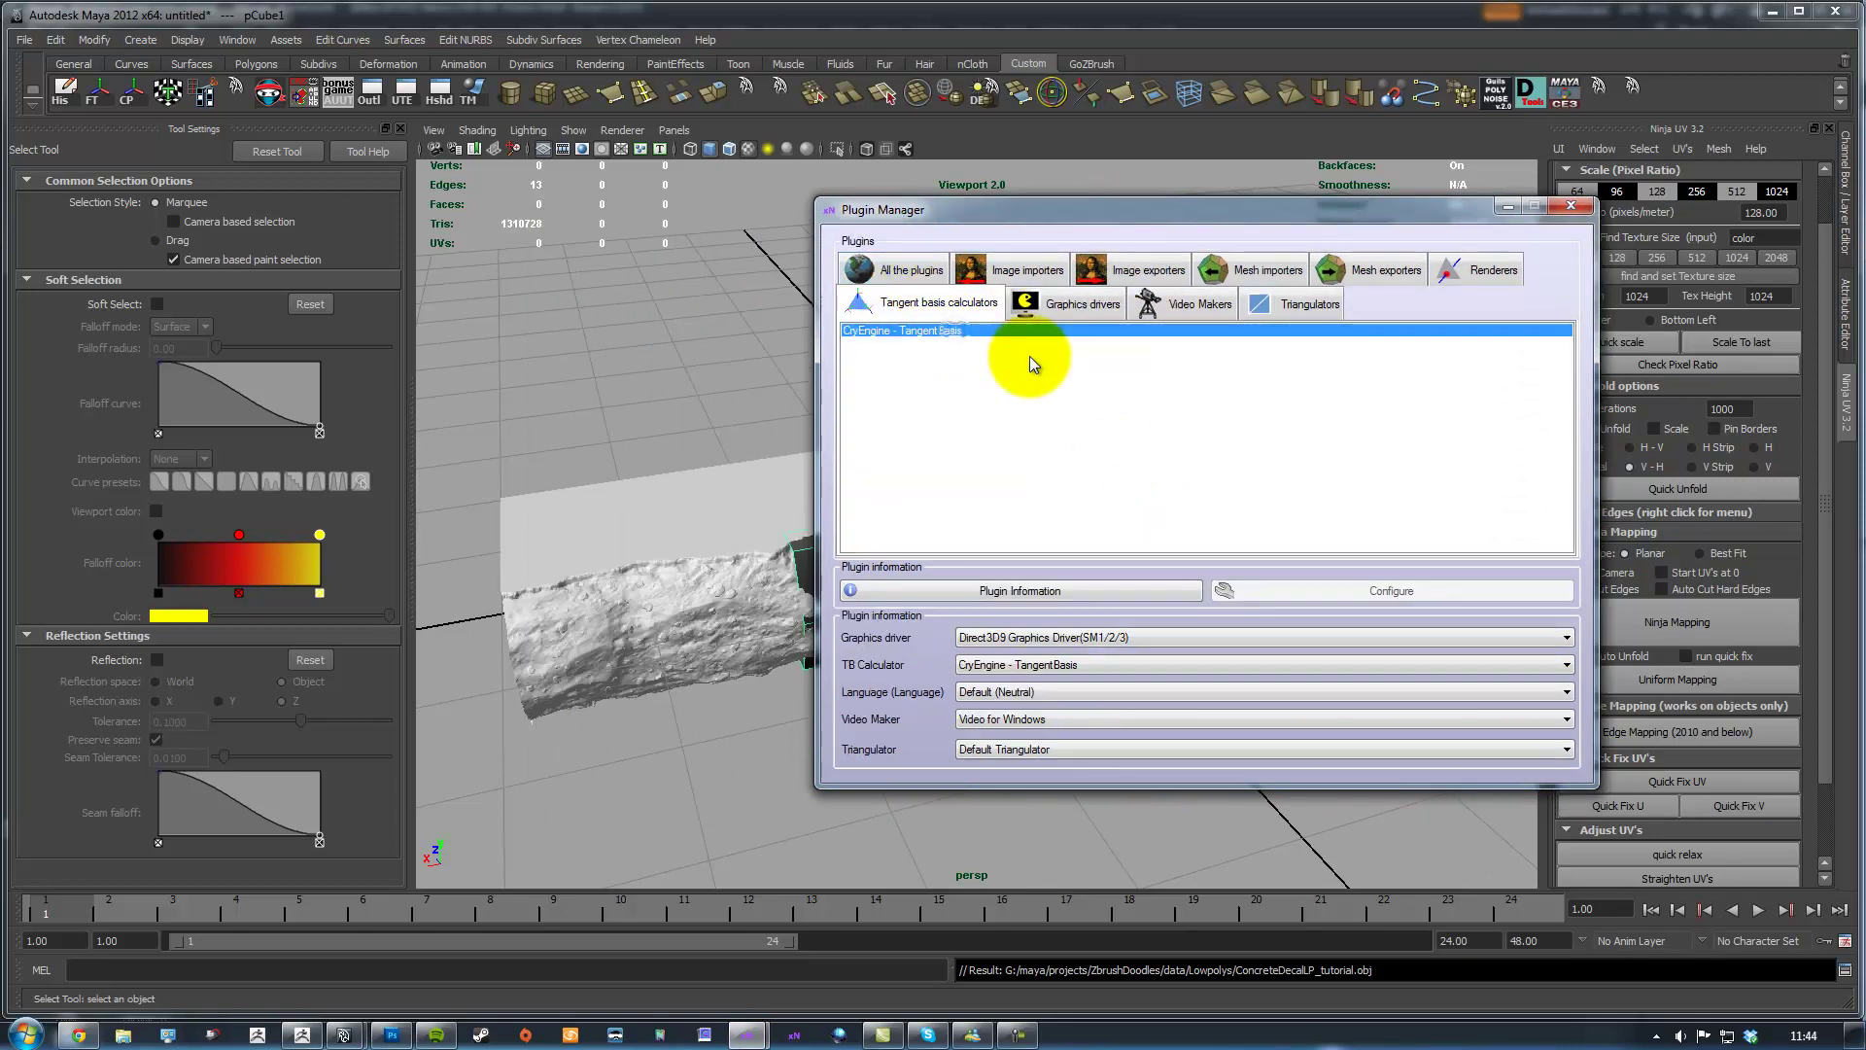
drag(1129, 214, 946, 221)
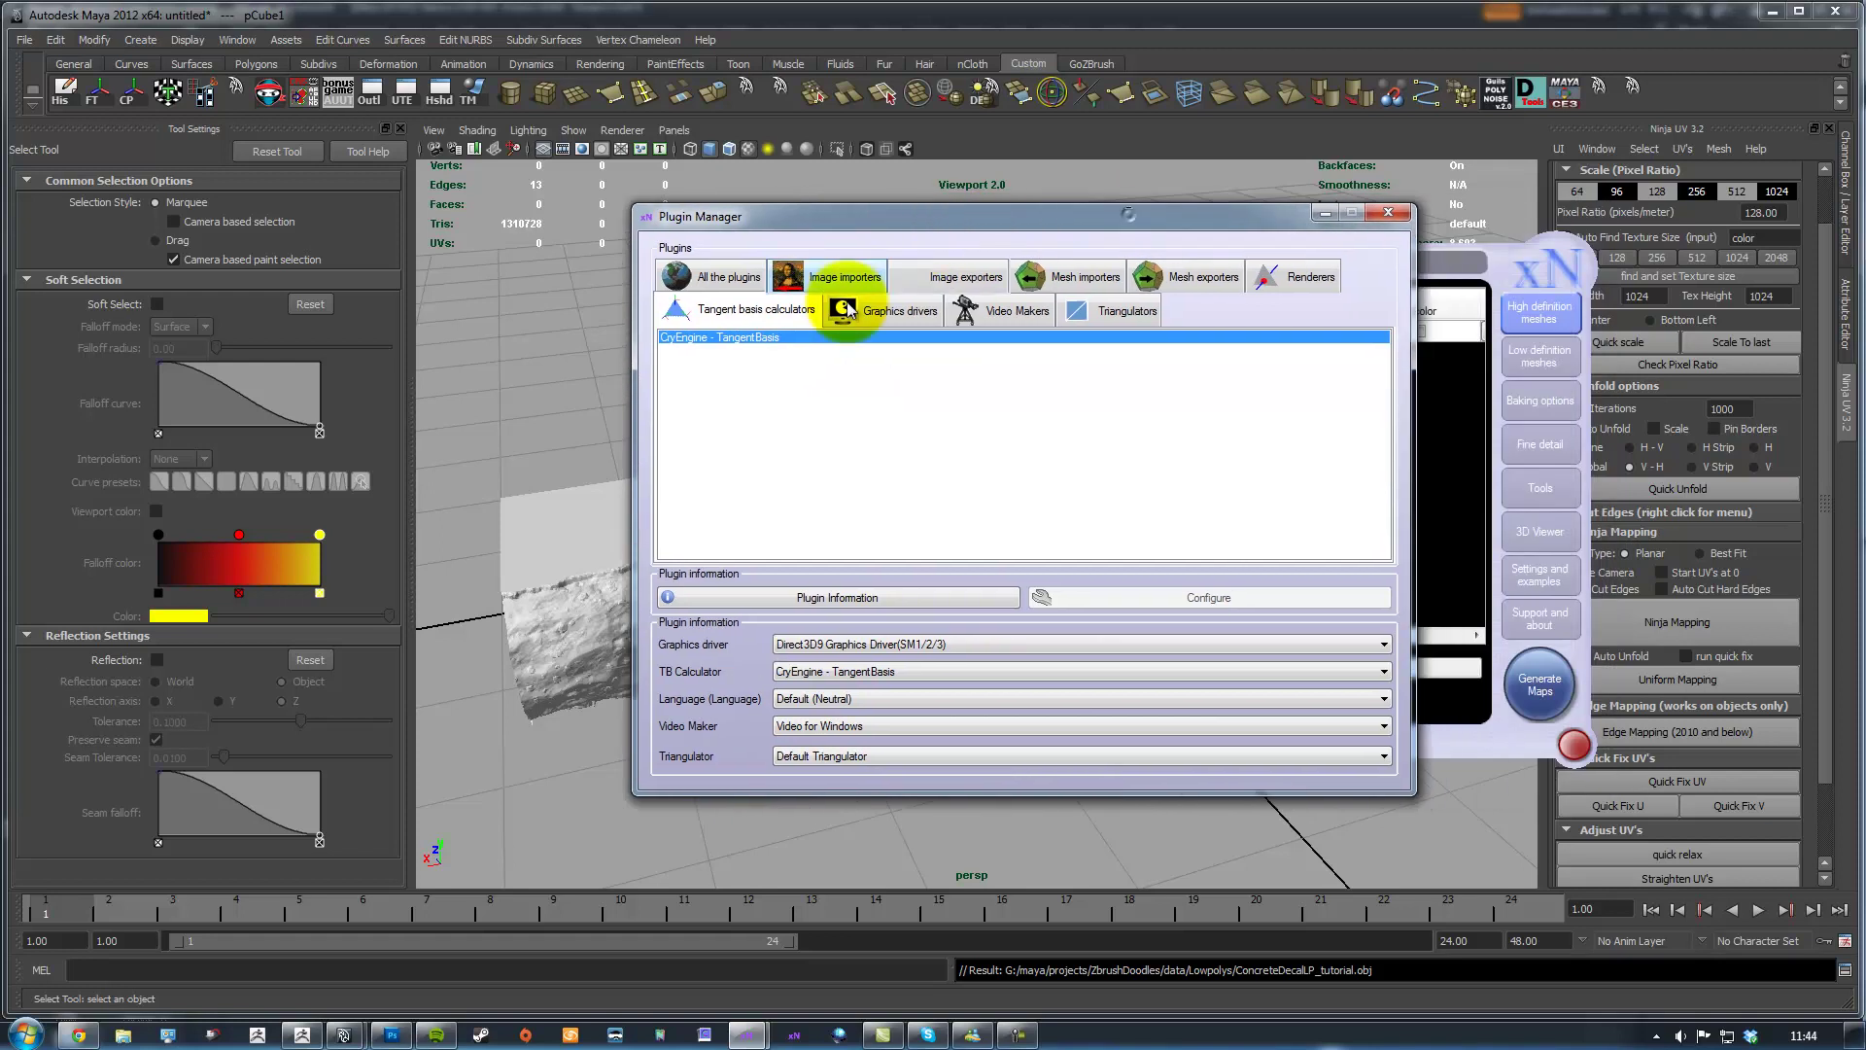
click(1385, 212)
drag(1396, 254, 1356, 233)
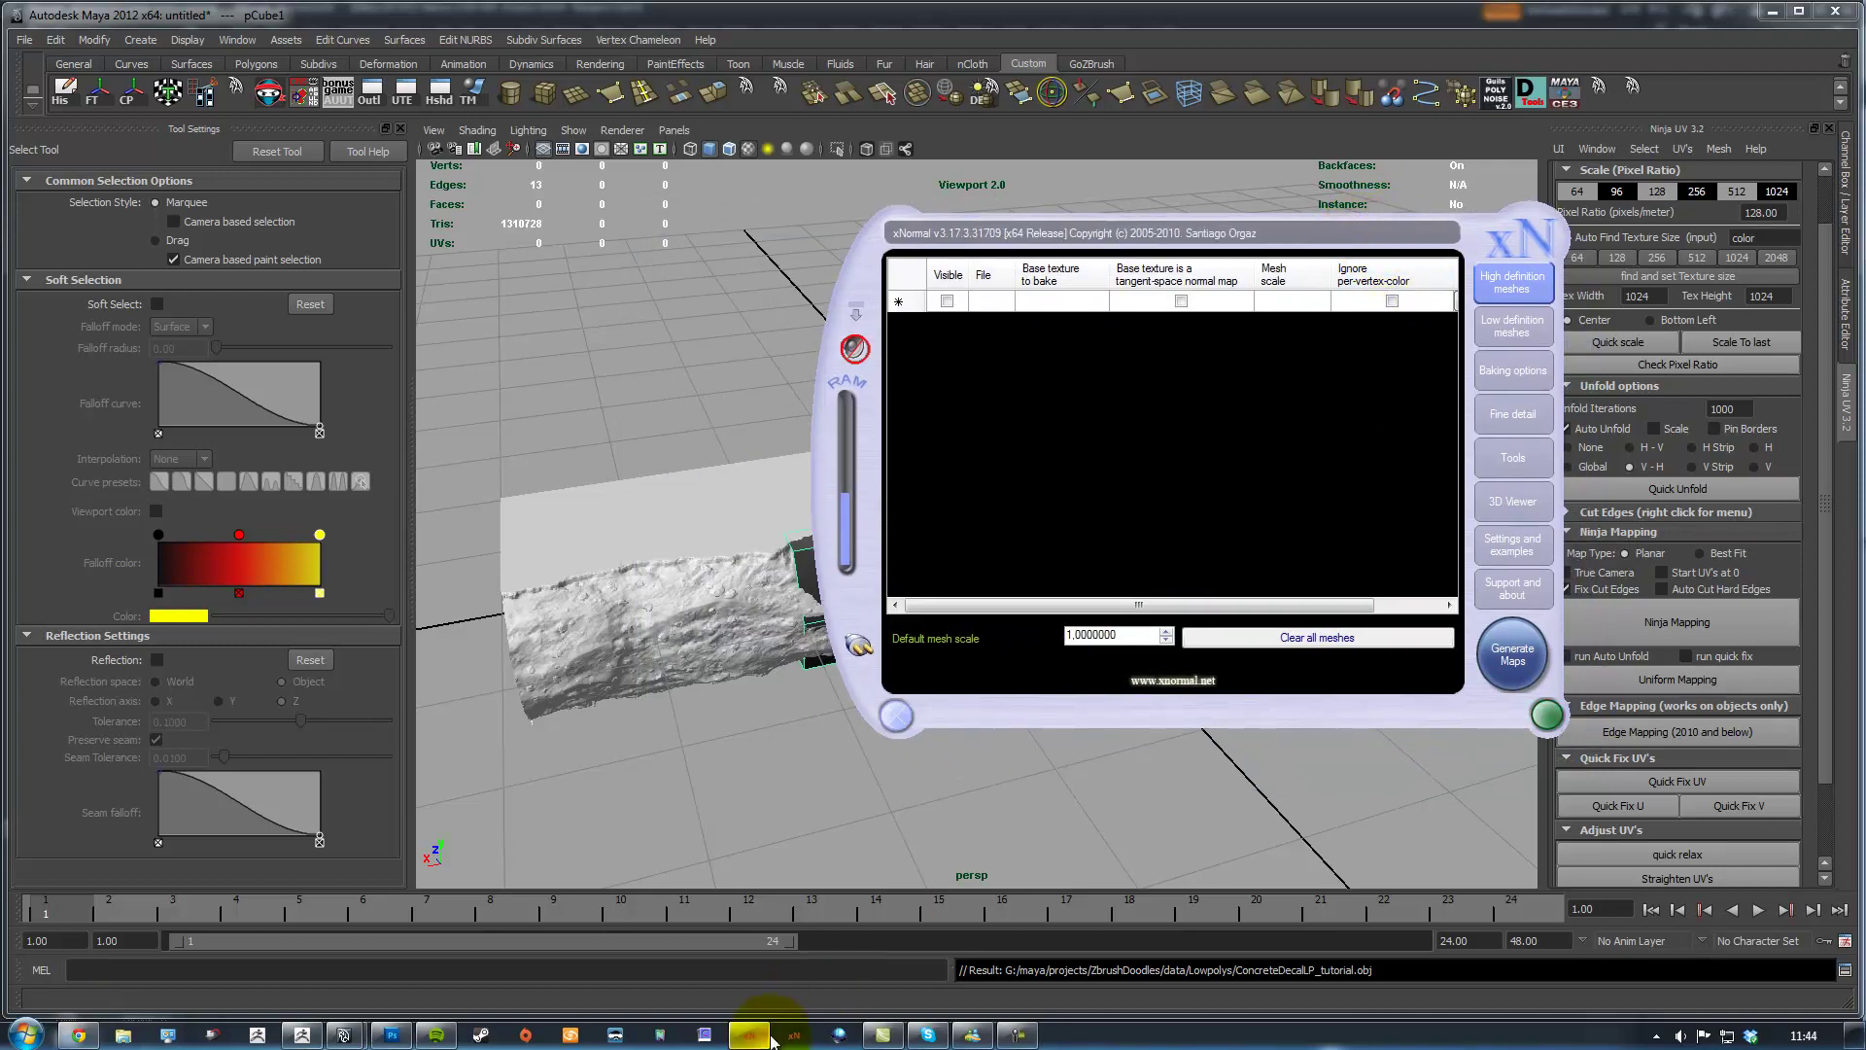
mouse_move(764, 1040)
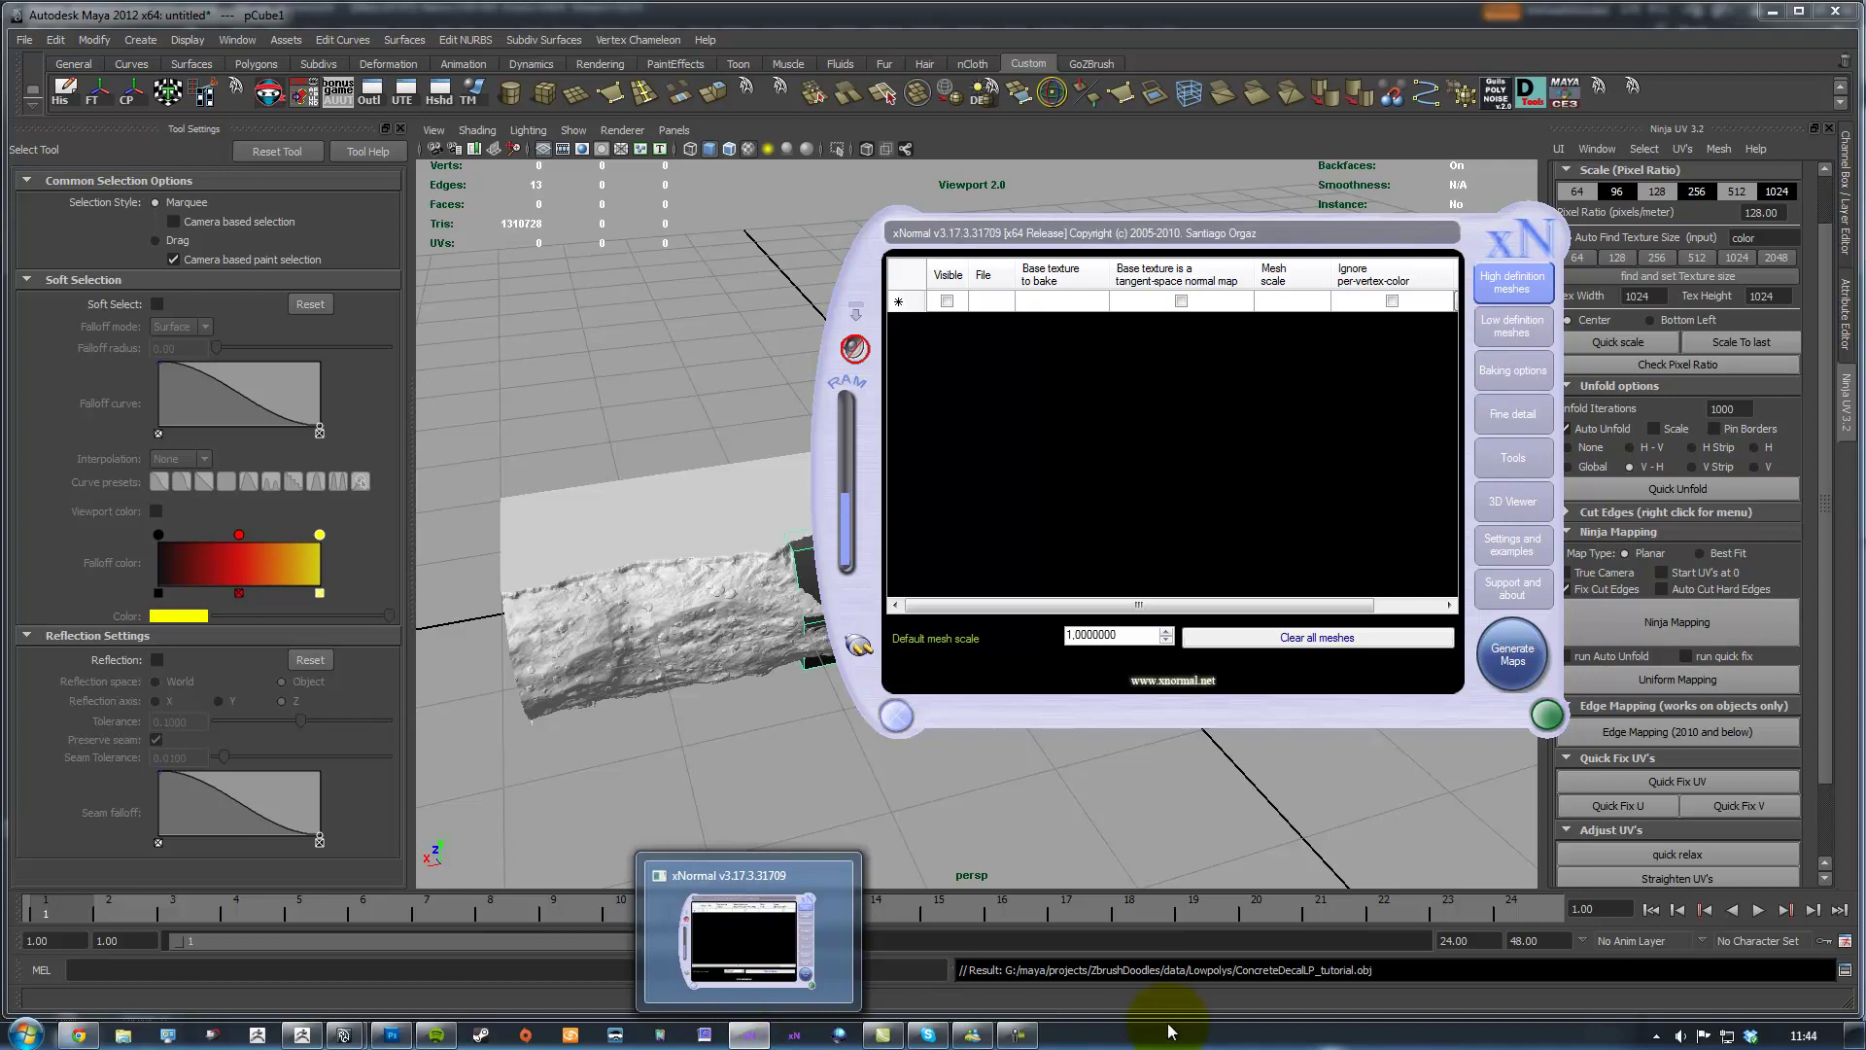
drag(1201, 236, 1044, 203)
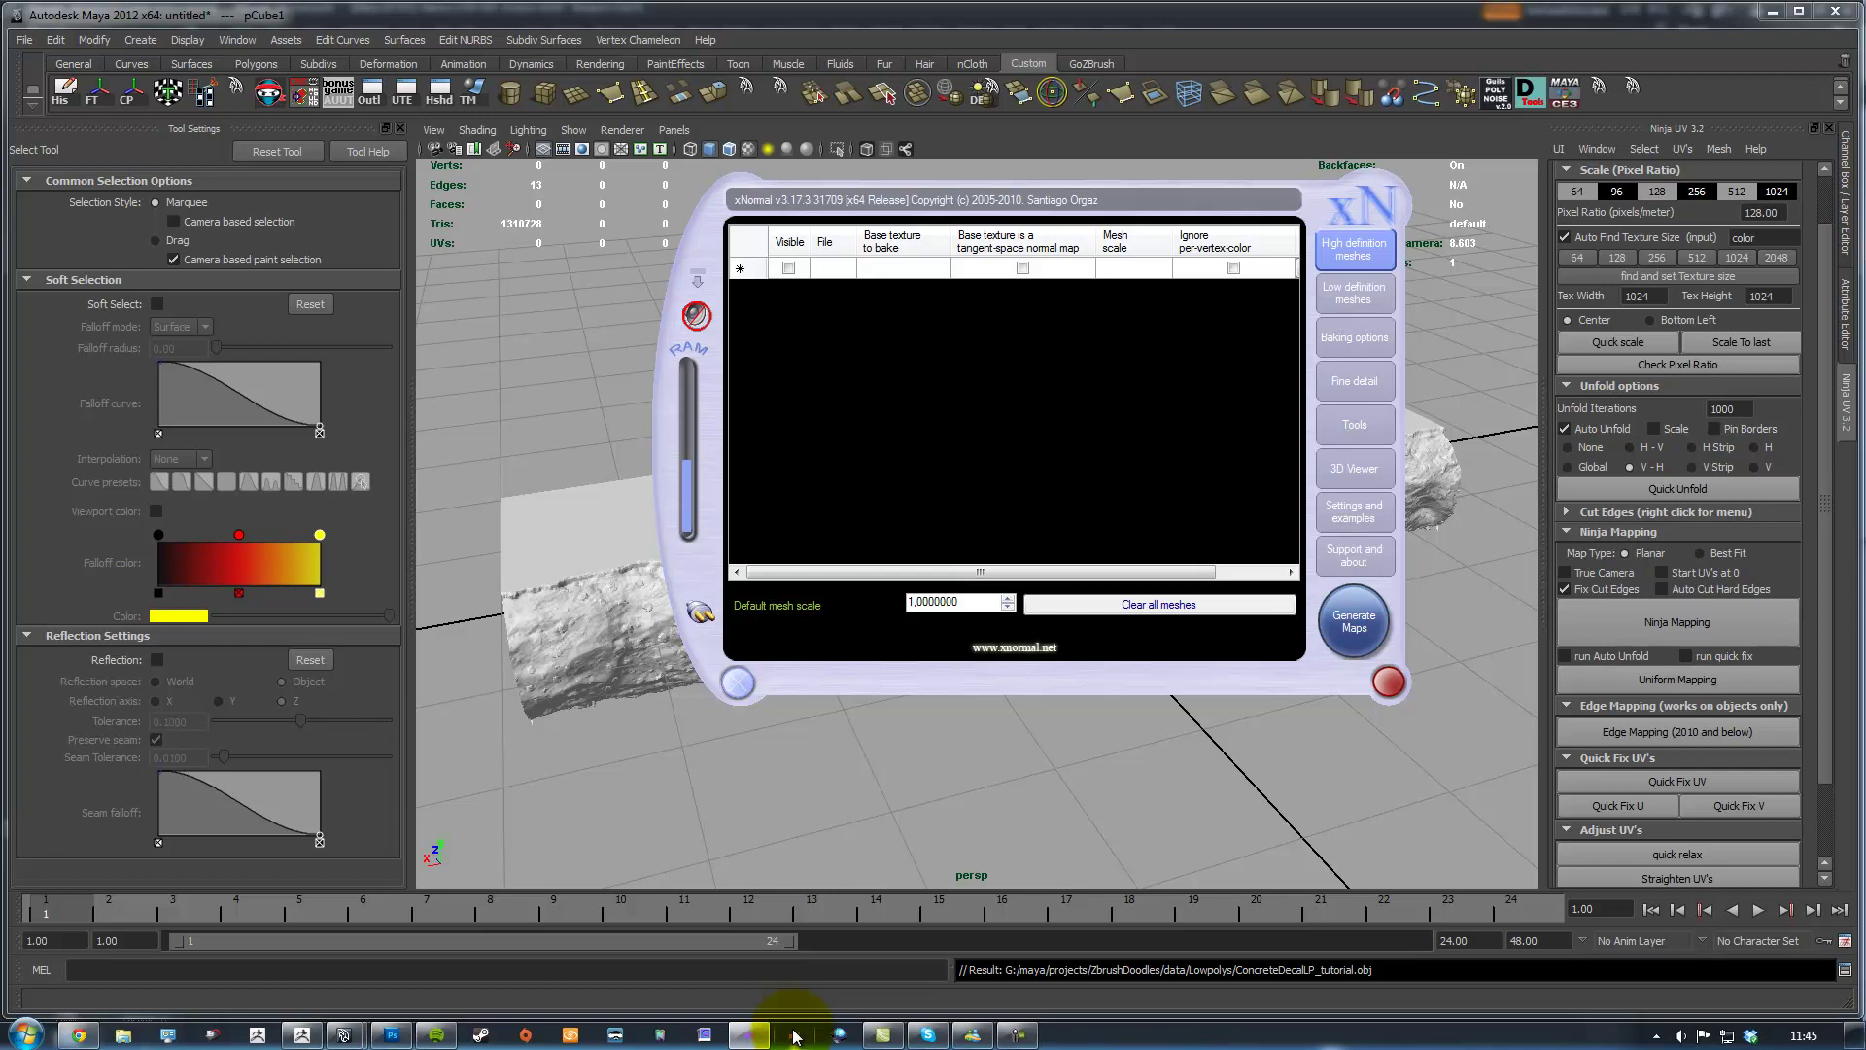
drag(1038, 202, 788, 166)
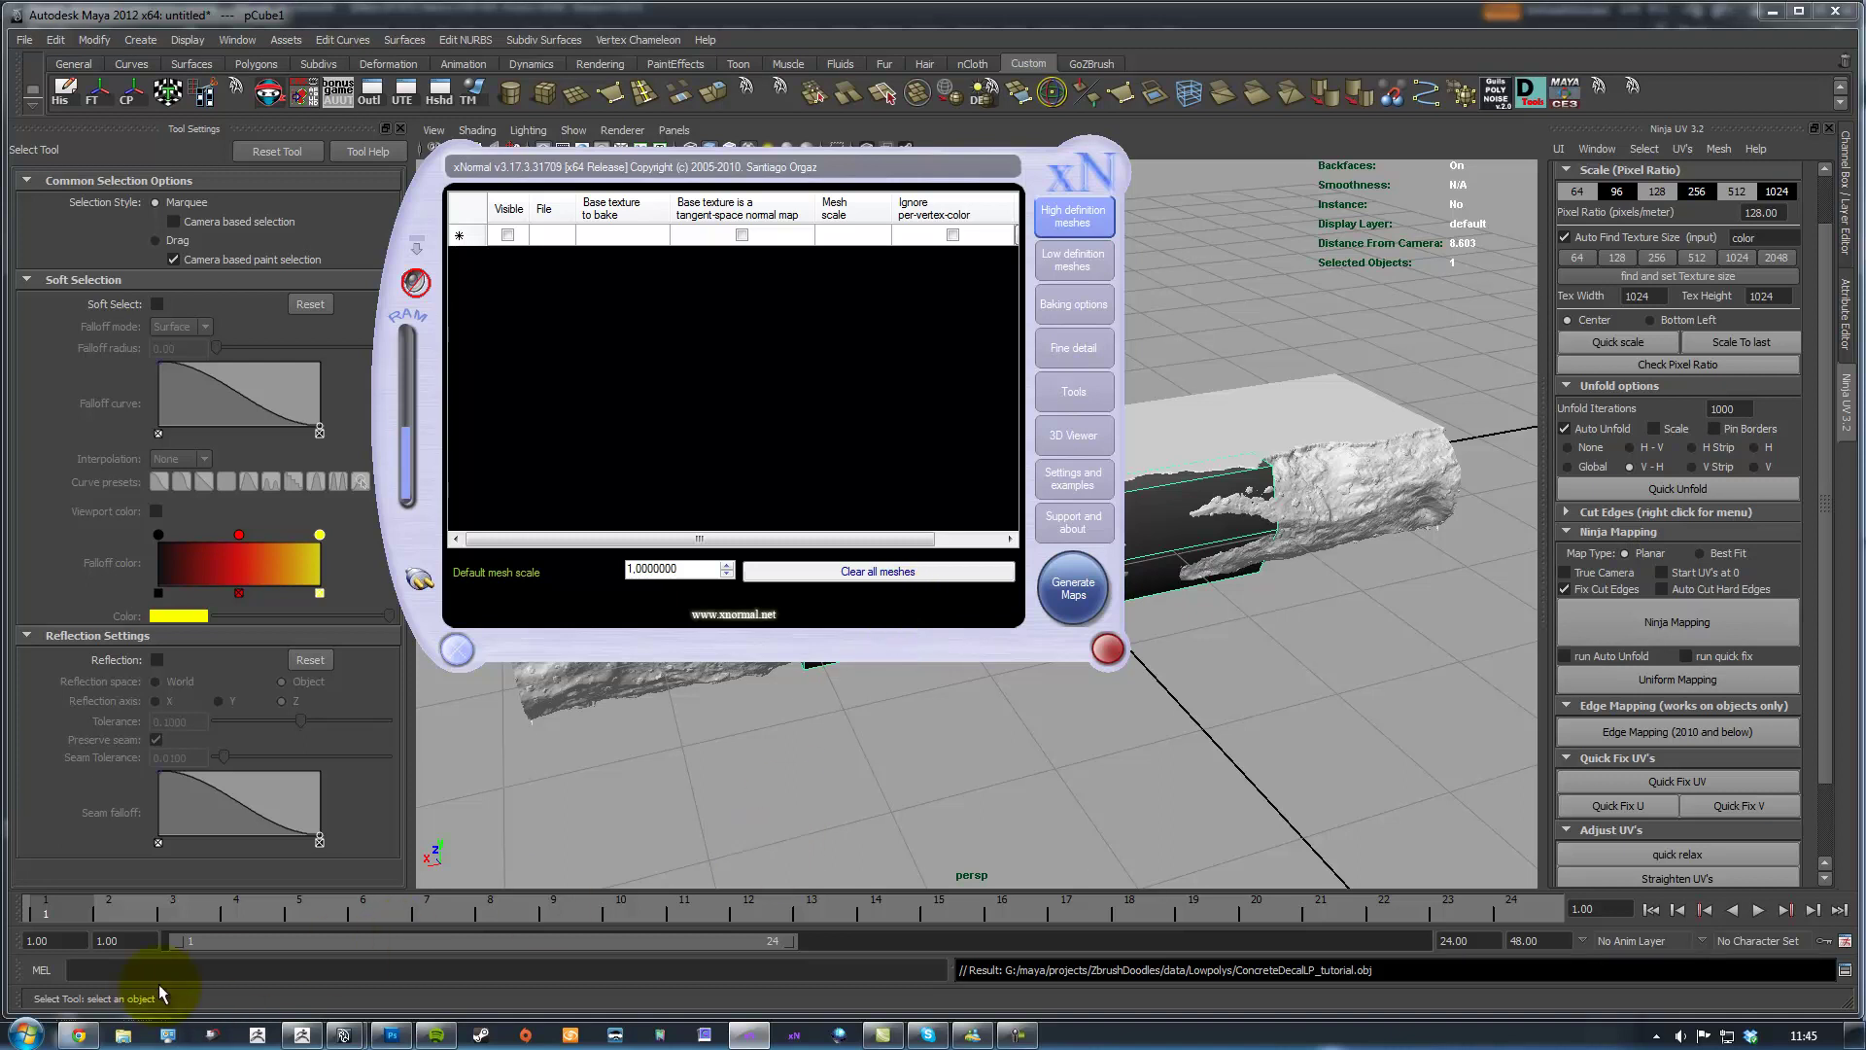
Switch to Chrome and examine the crytb search results and the CryTB installation instructions on the "Normal map baking with xNormal" page
mouse_move(76, 1038)
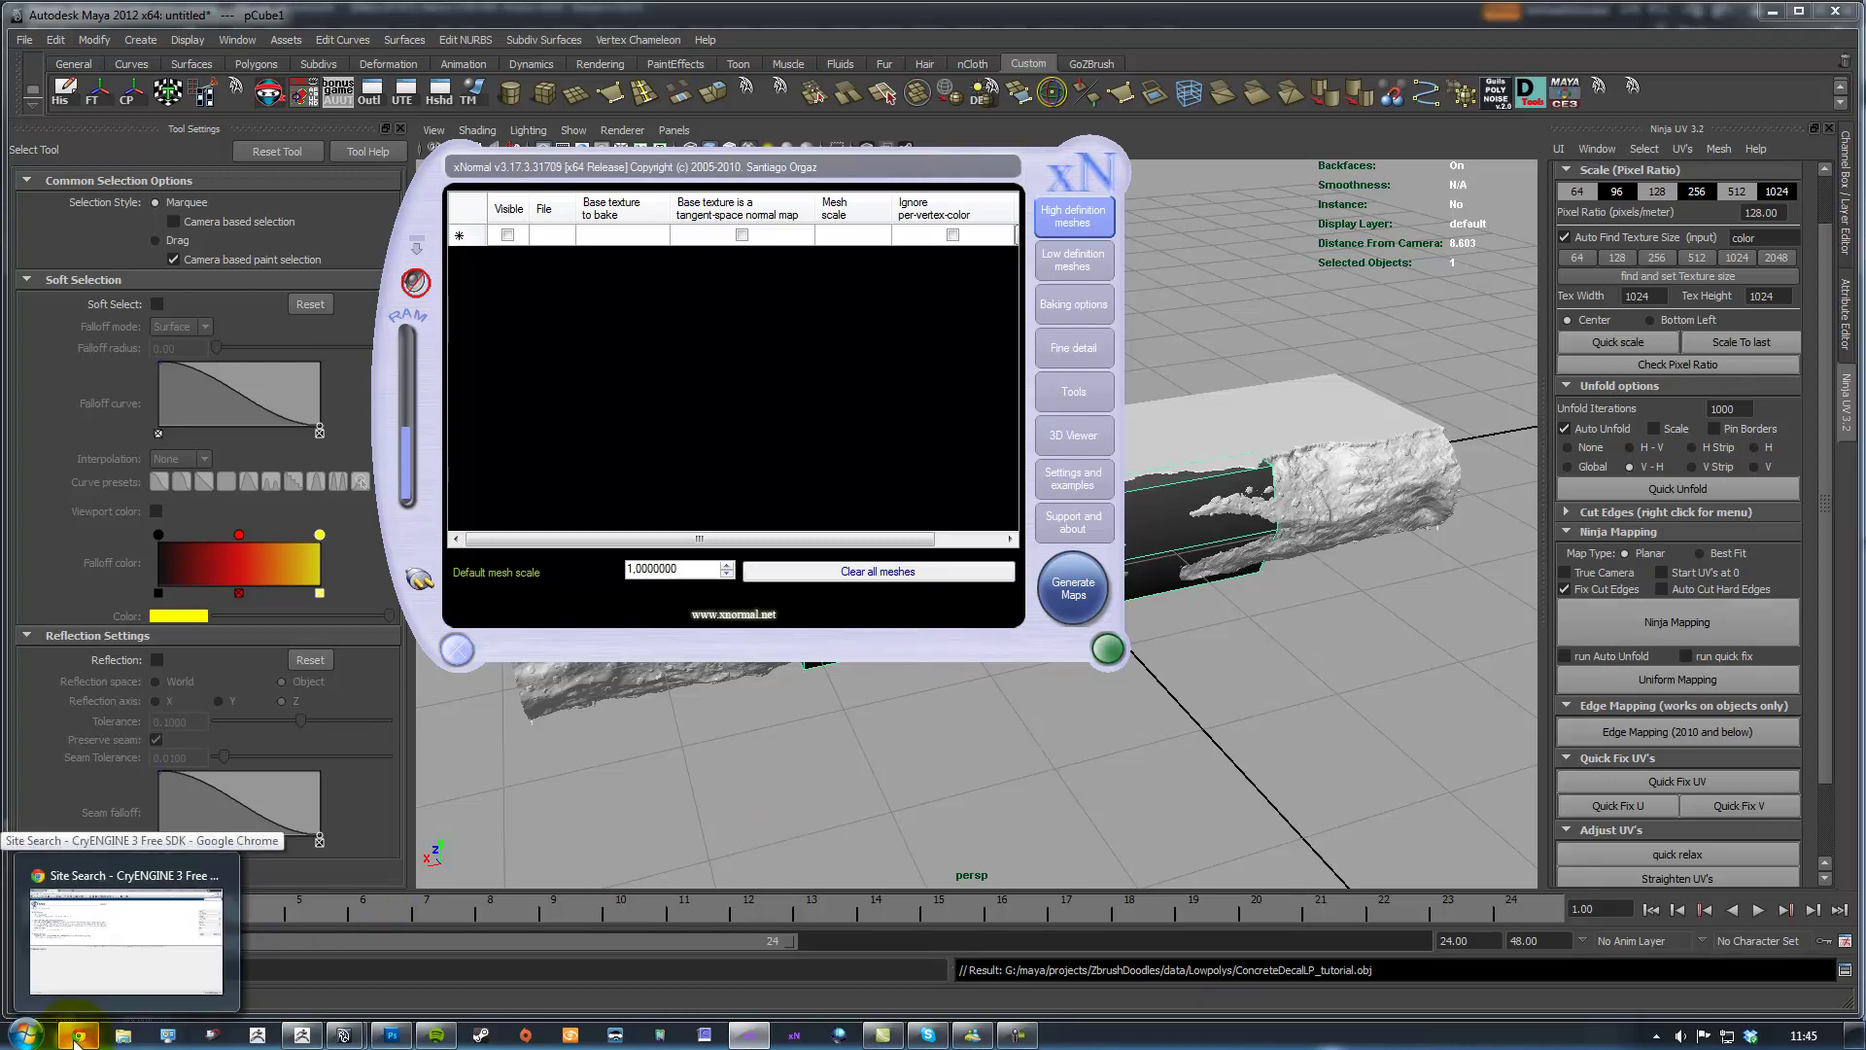
click(76, 1038)
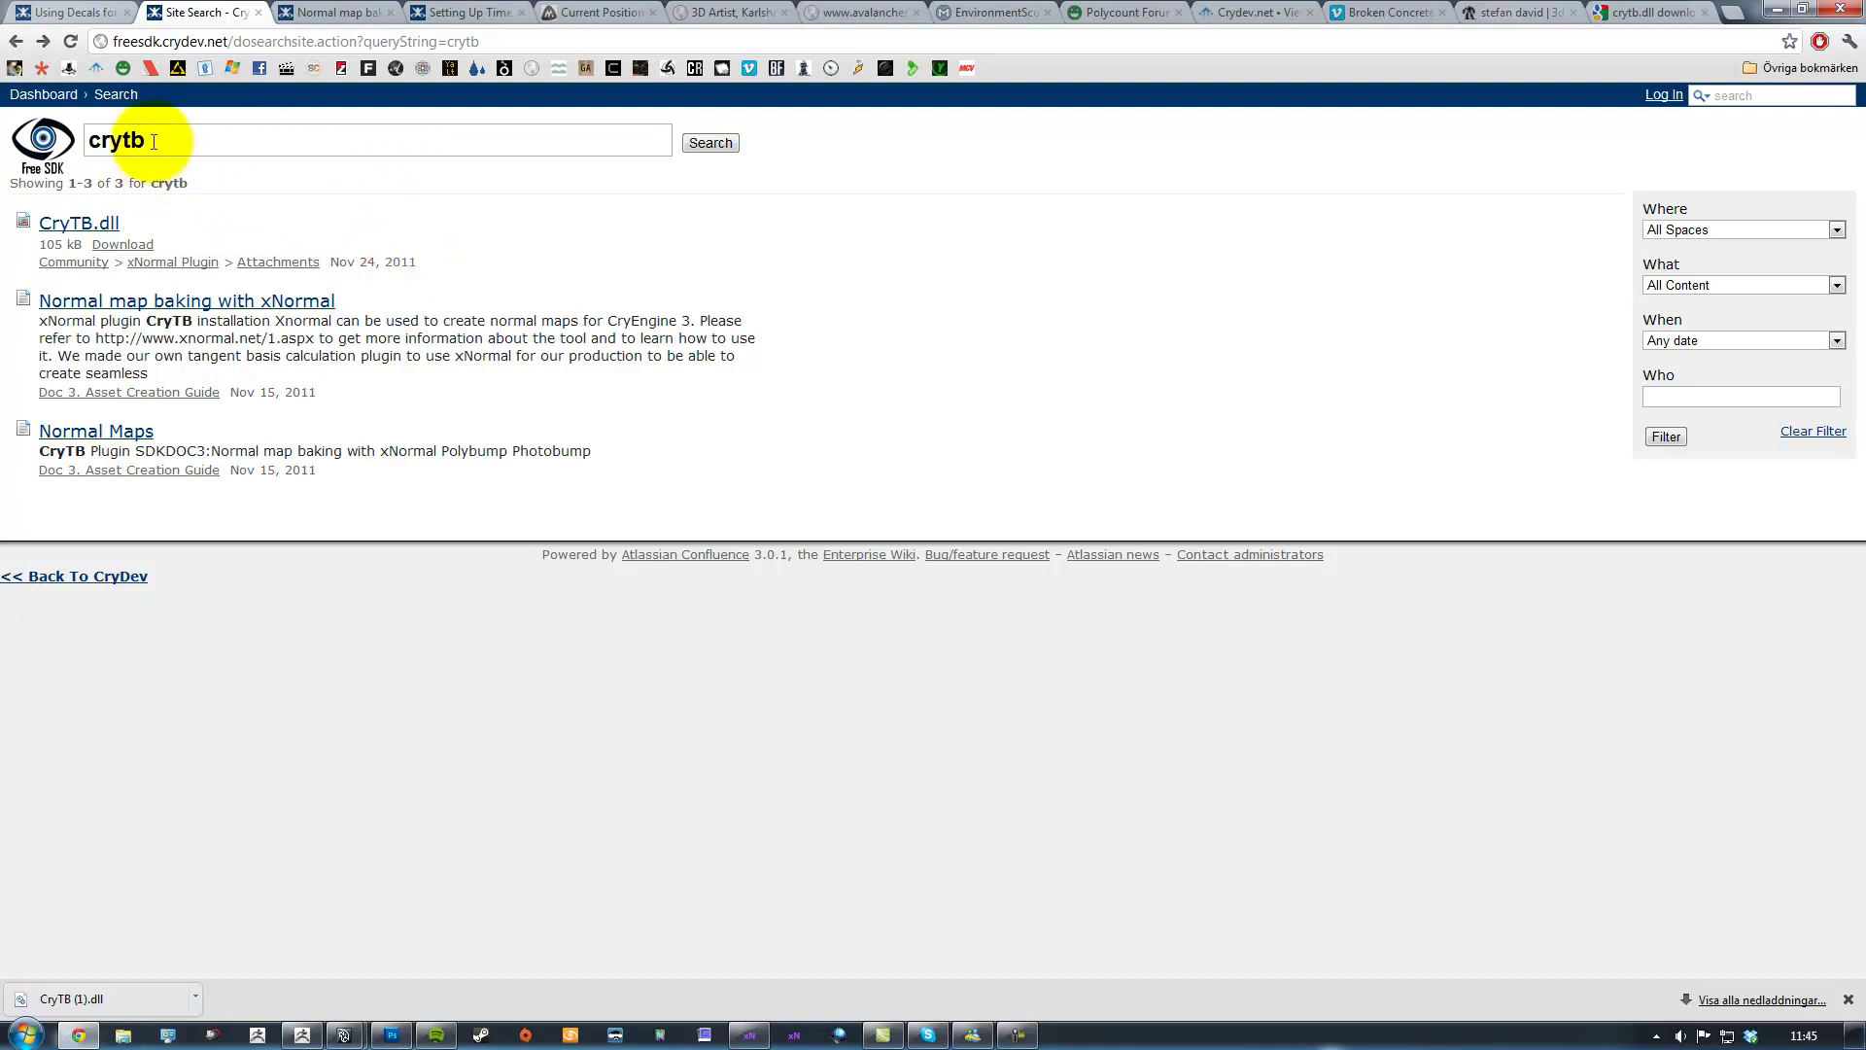
click(356, 14)
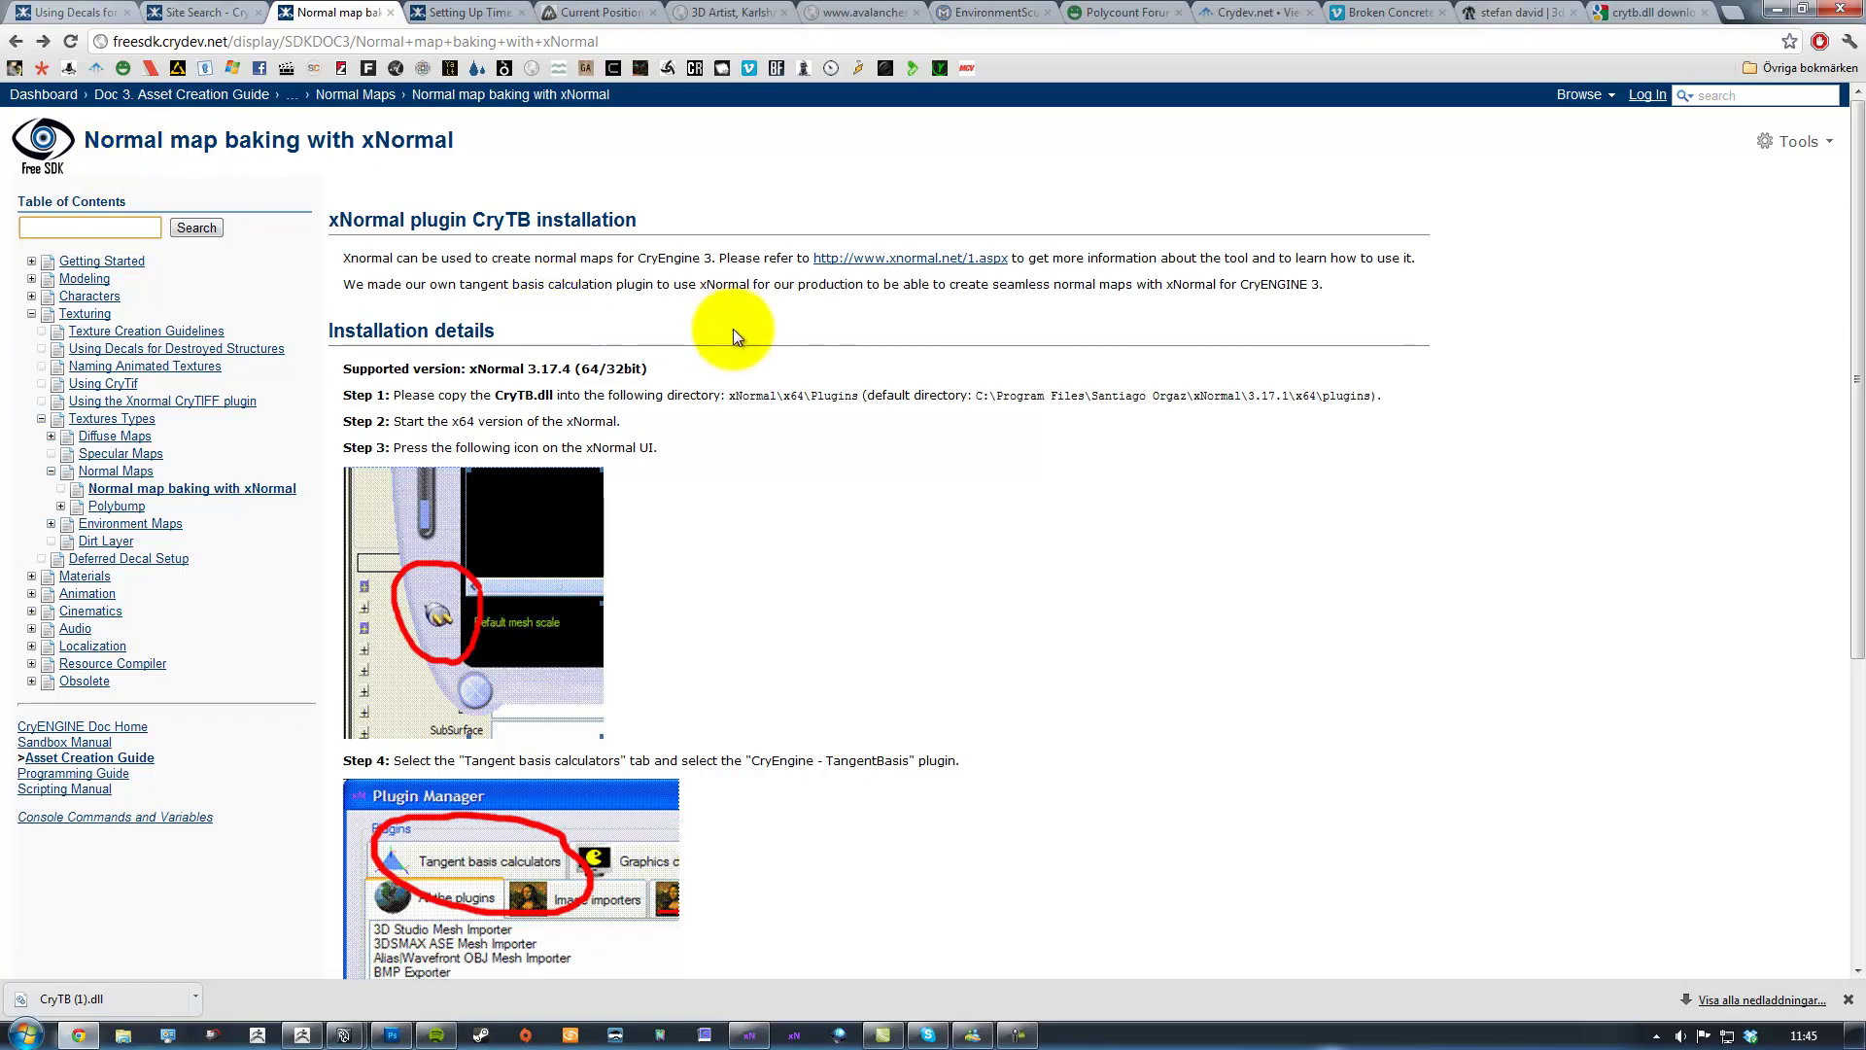
drag(495, 398, 583, 402)
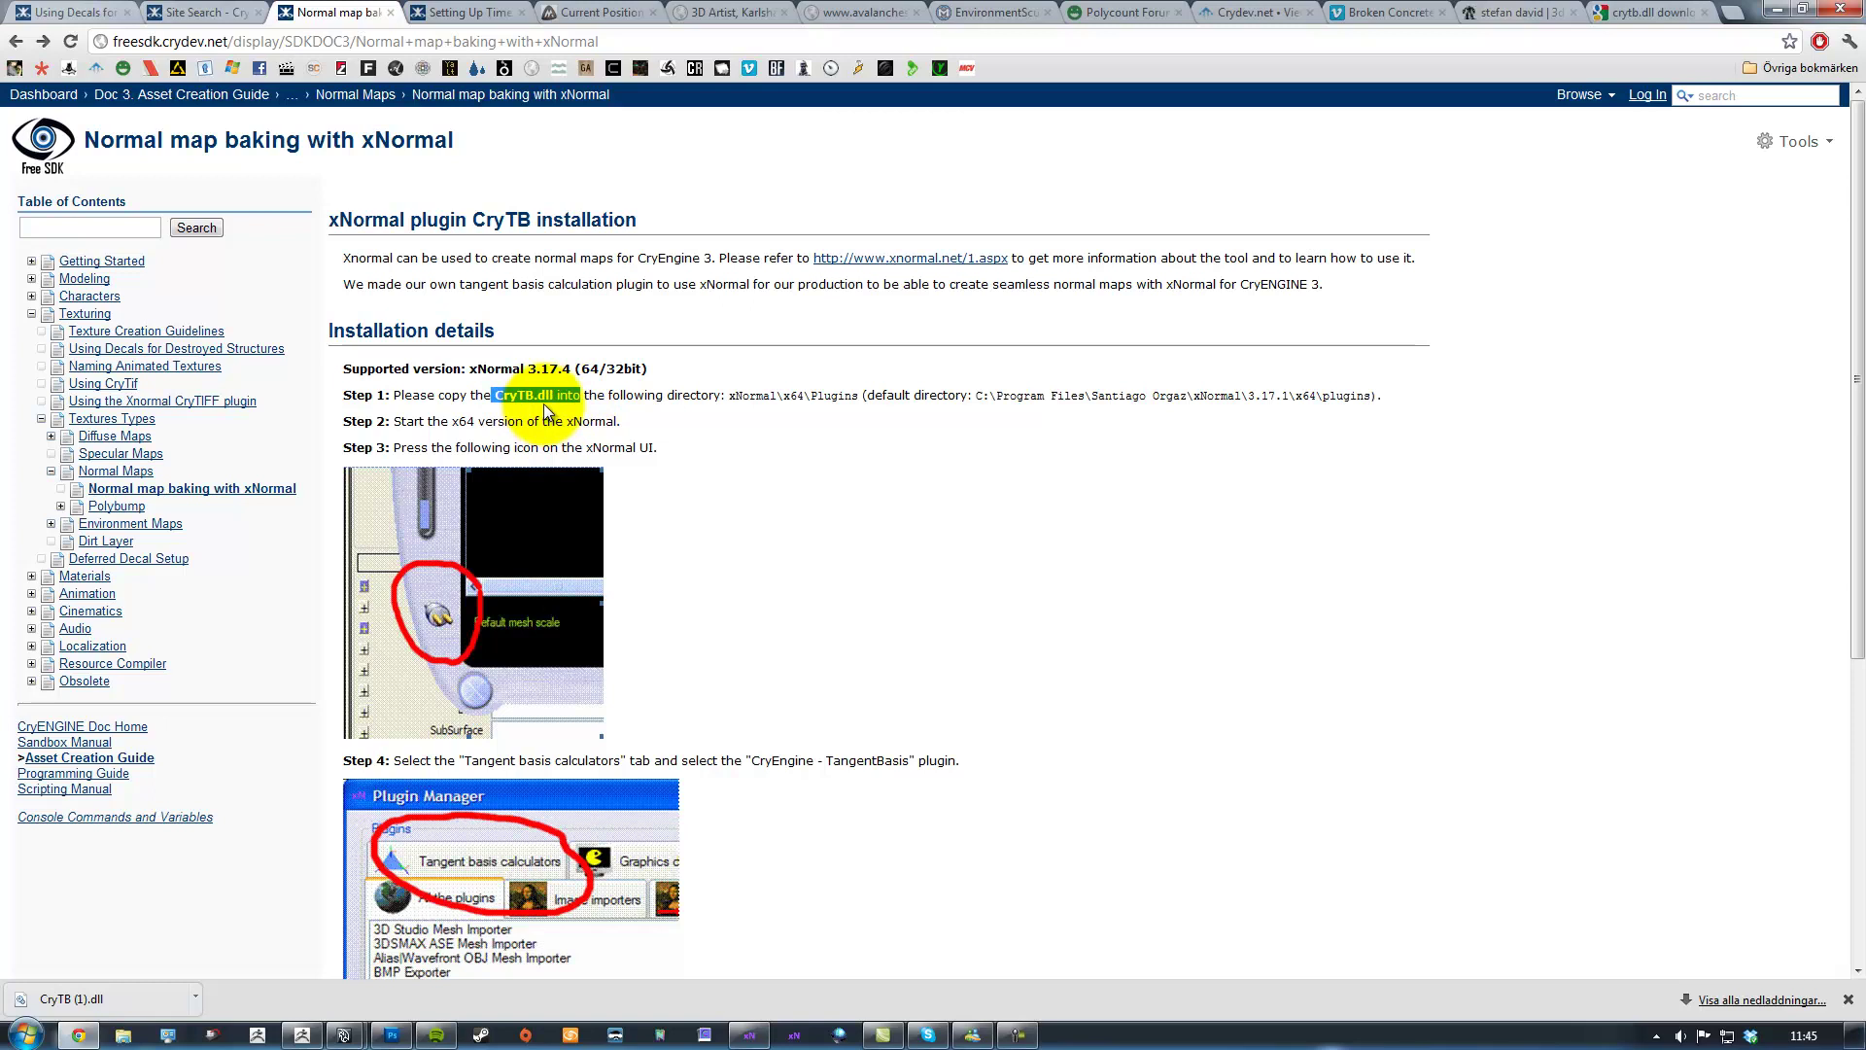
click(690, 395)
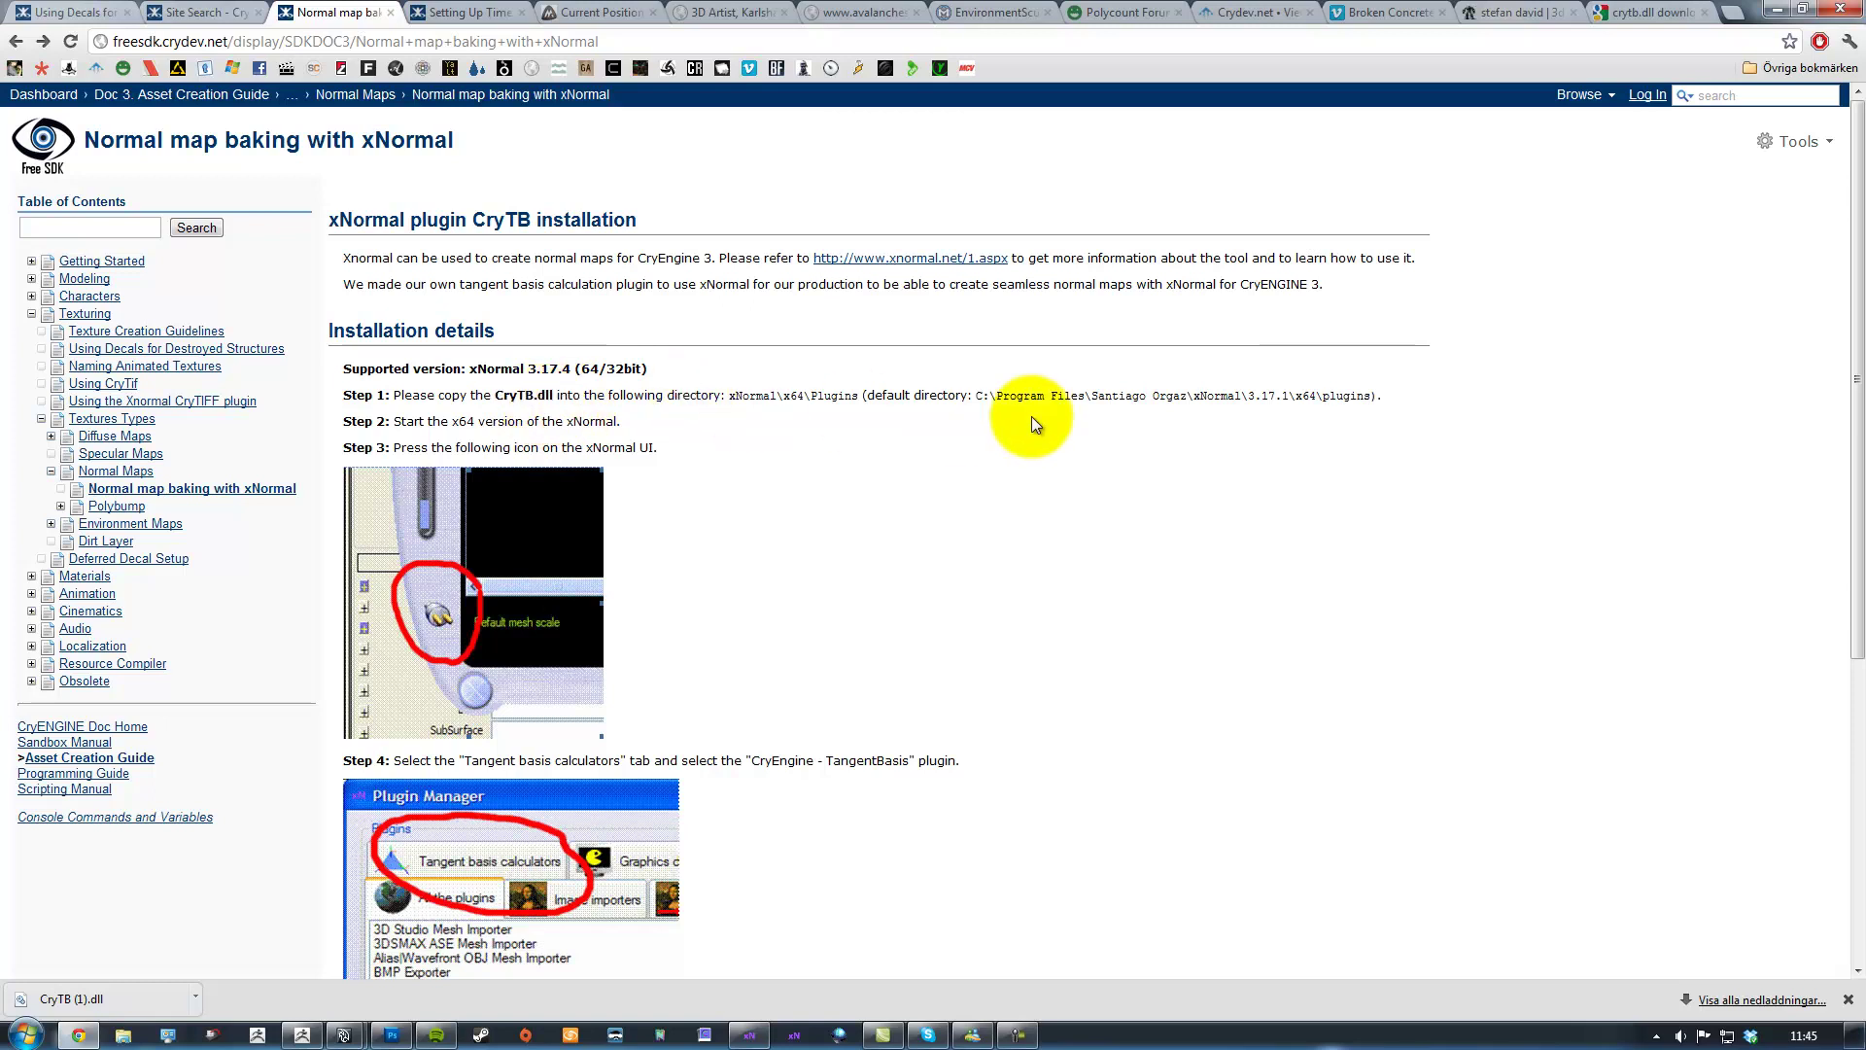
scroll(1173, 407, down, 2)
scroll(1170, 400, down, 3)
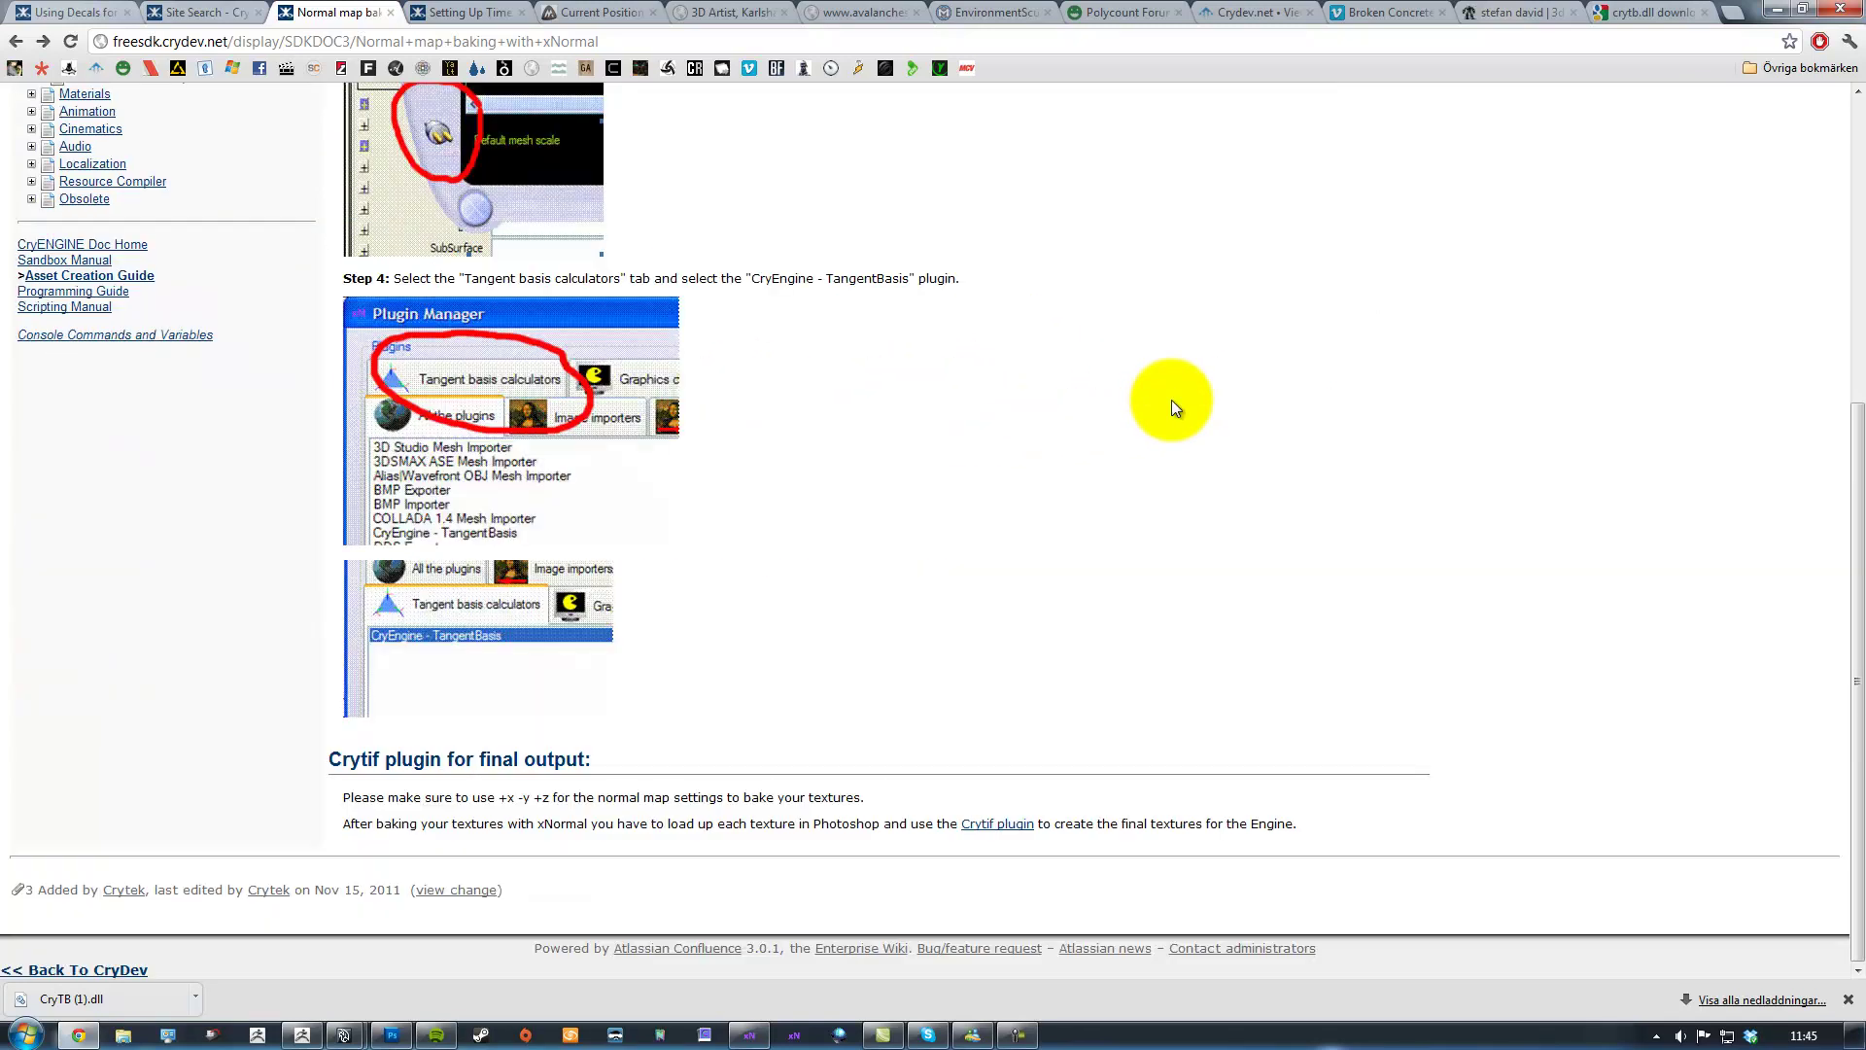
scroll(1170, 400, up, 5)
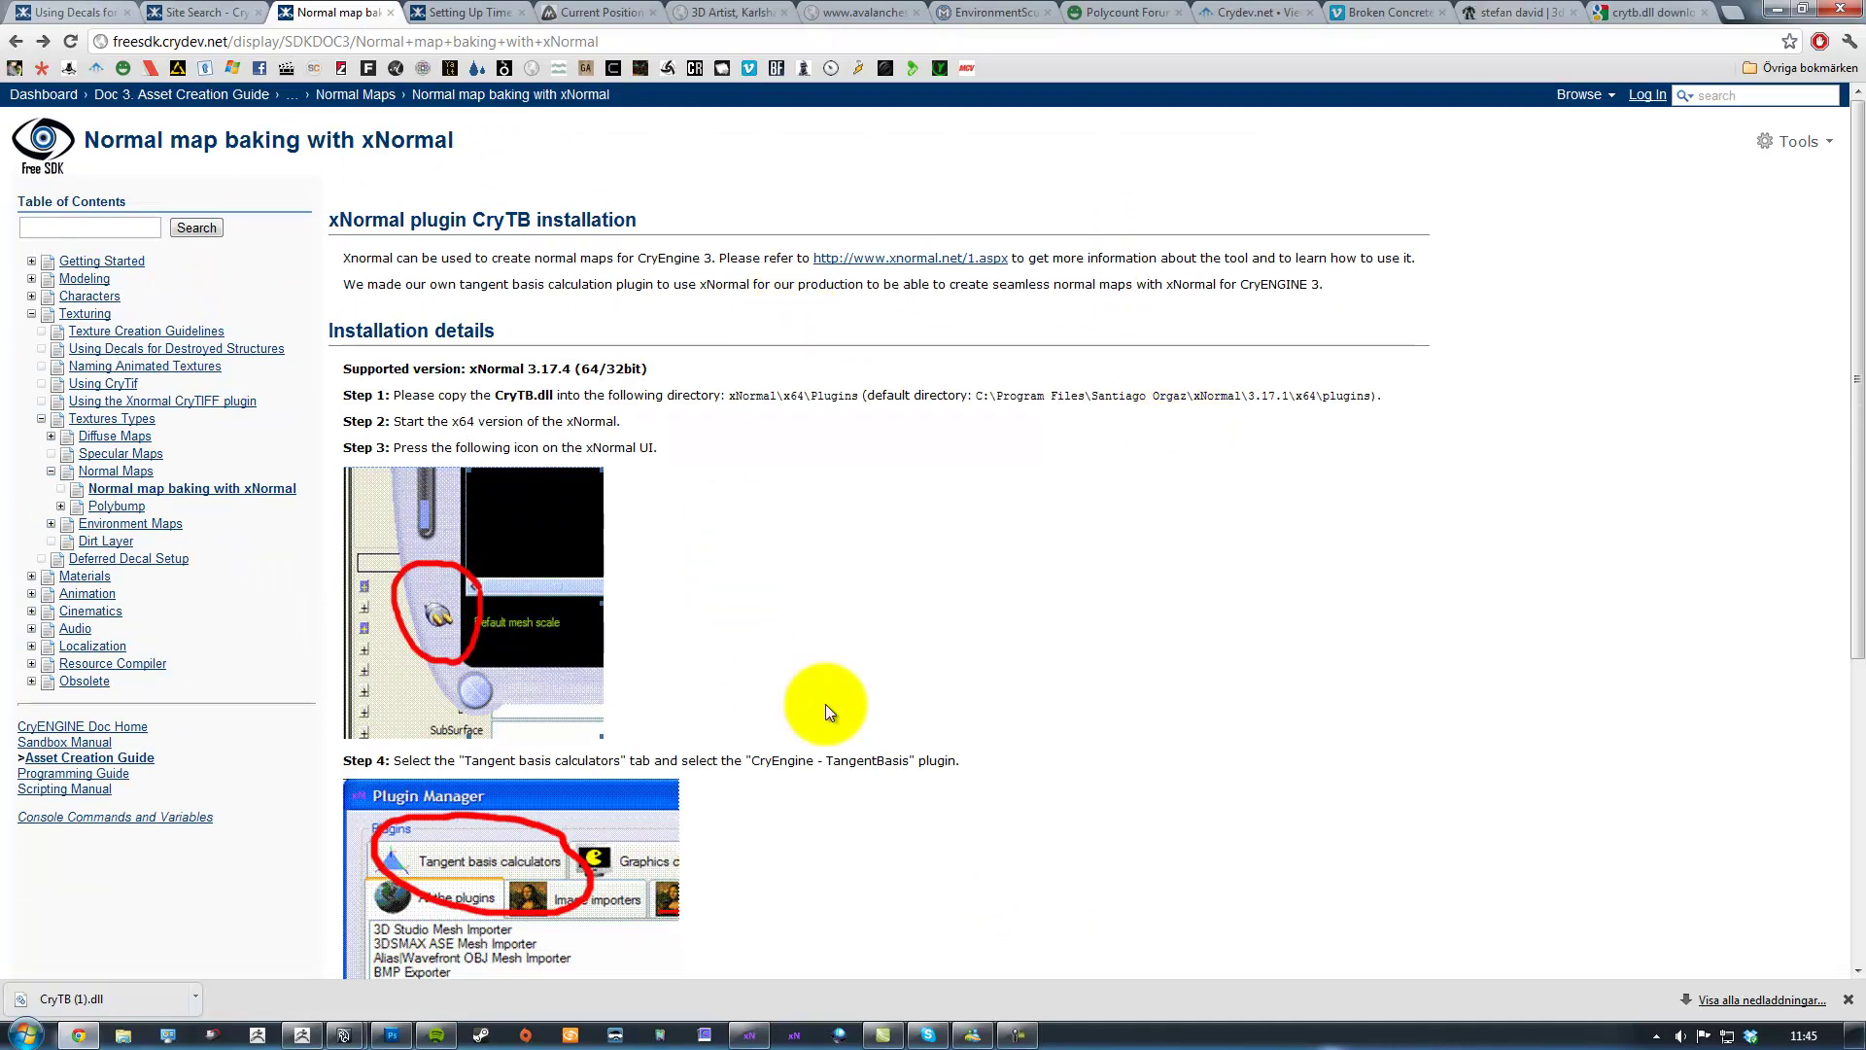
Dismiss the download bar and check the plugin directory given for CryTB.dll in Step 1 of the installation details
click(1848, 999)
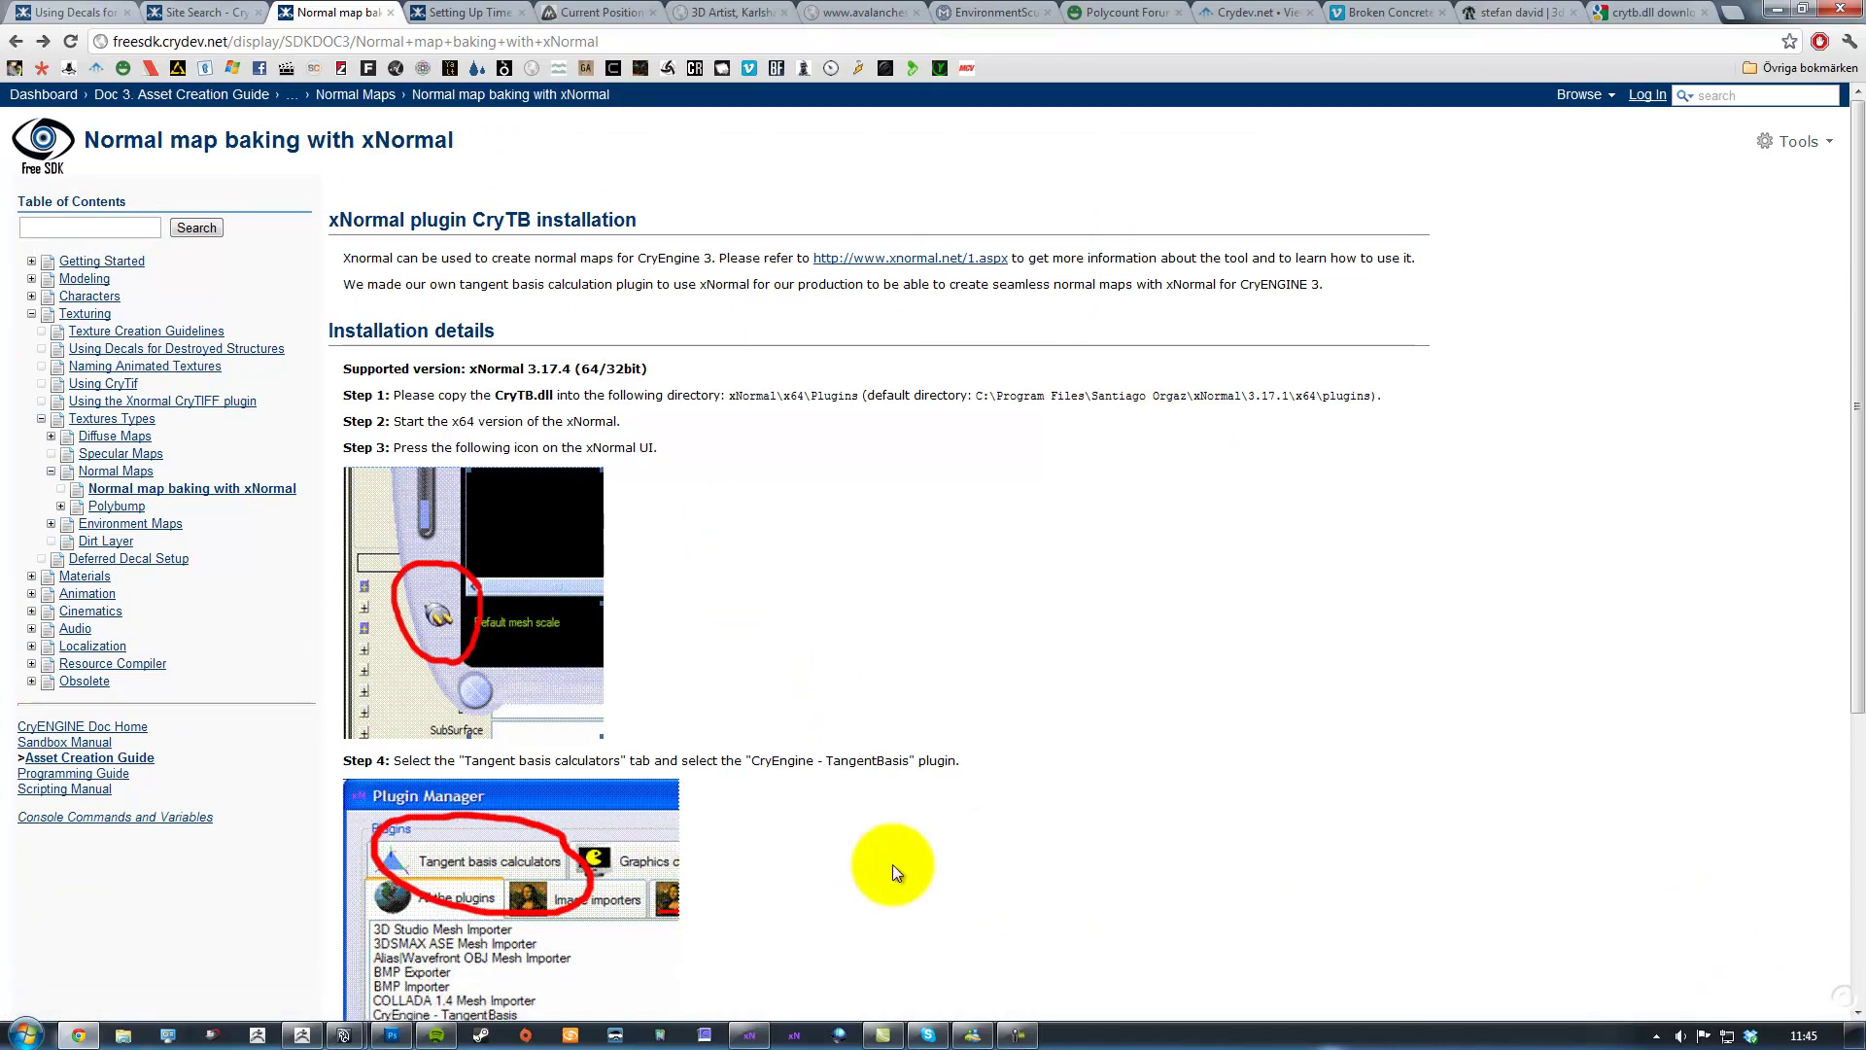
drag(791, 395, 1095, 406)
click(1094, 407)
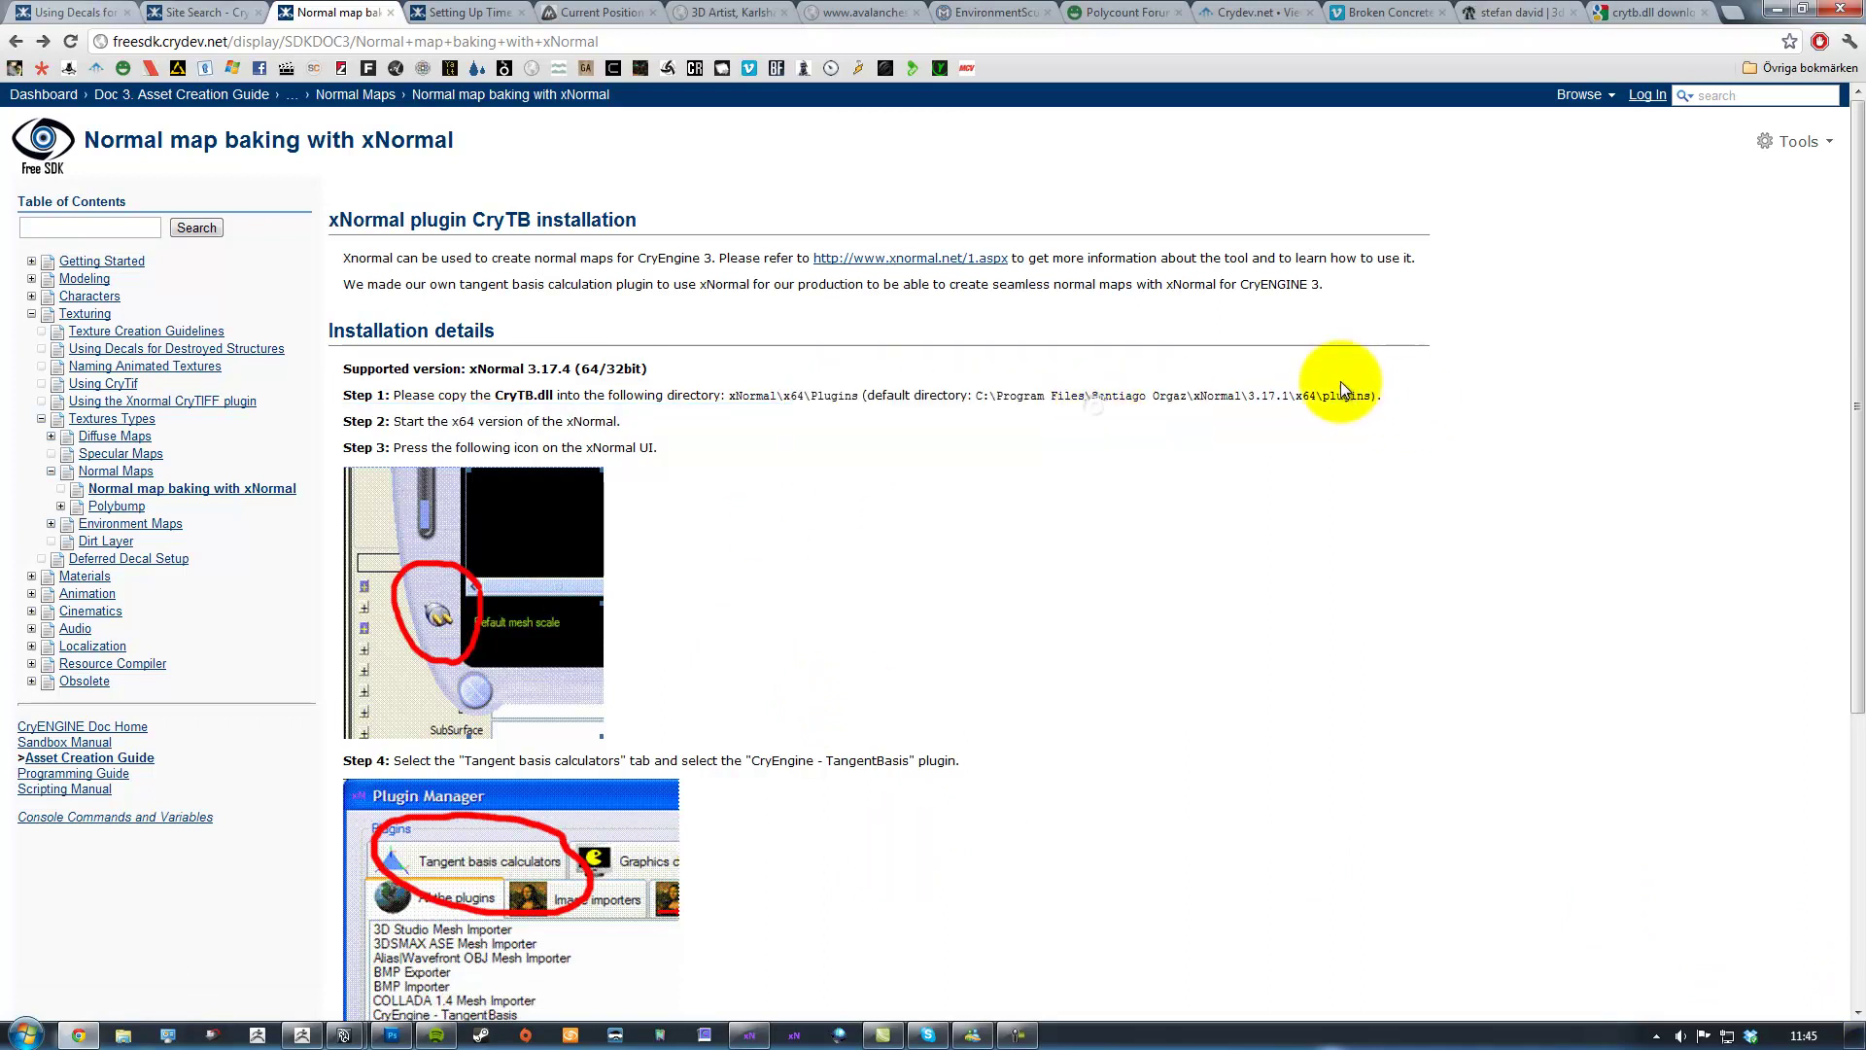
Switch to xNormal and add ConcreteDecalHP_Tutorial.OBJ from the Highpolys folder as a high definition mesh
click(77, 1034)
drag(920, 182, 1173, 228)
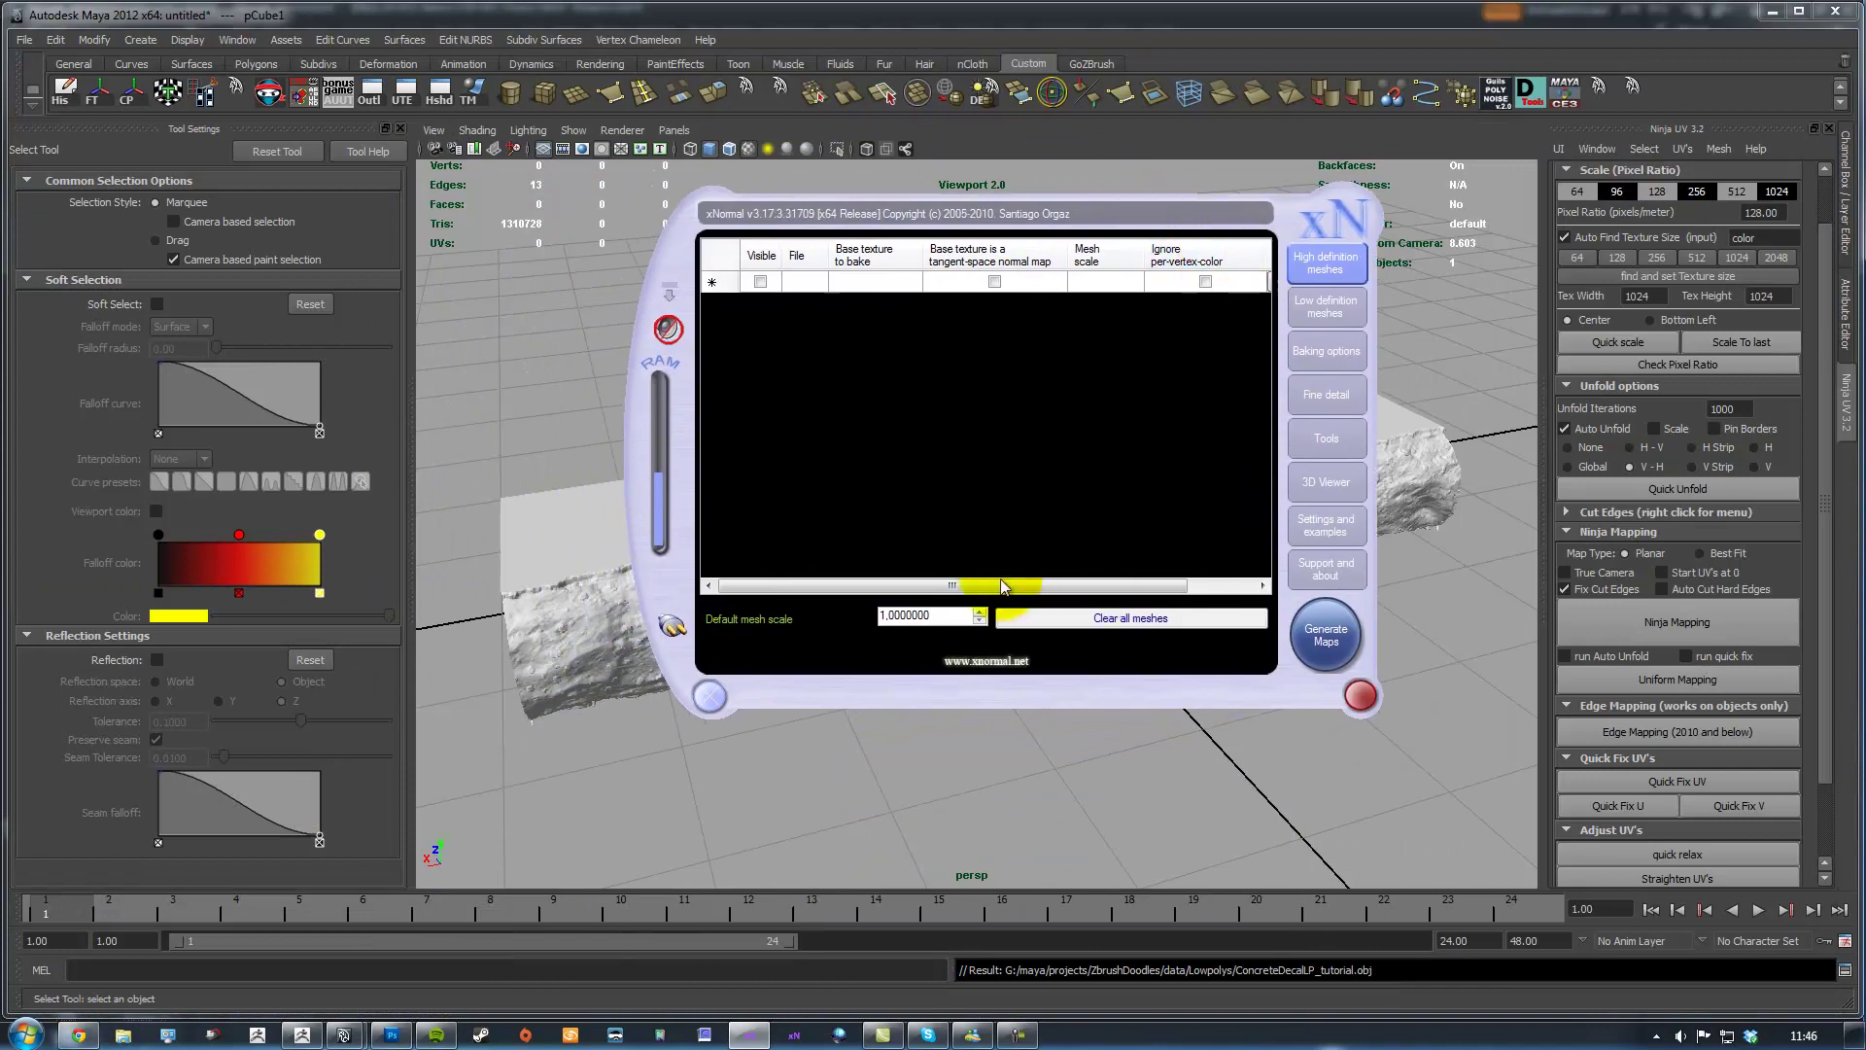
right_click(947, 289)
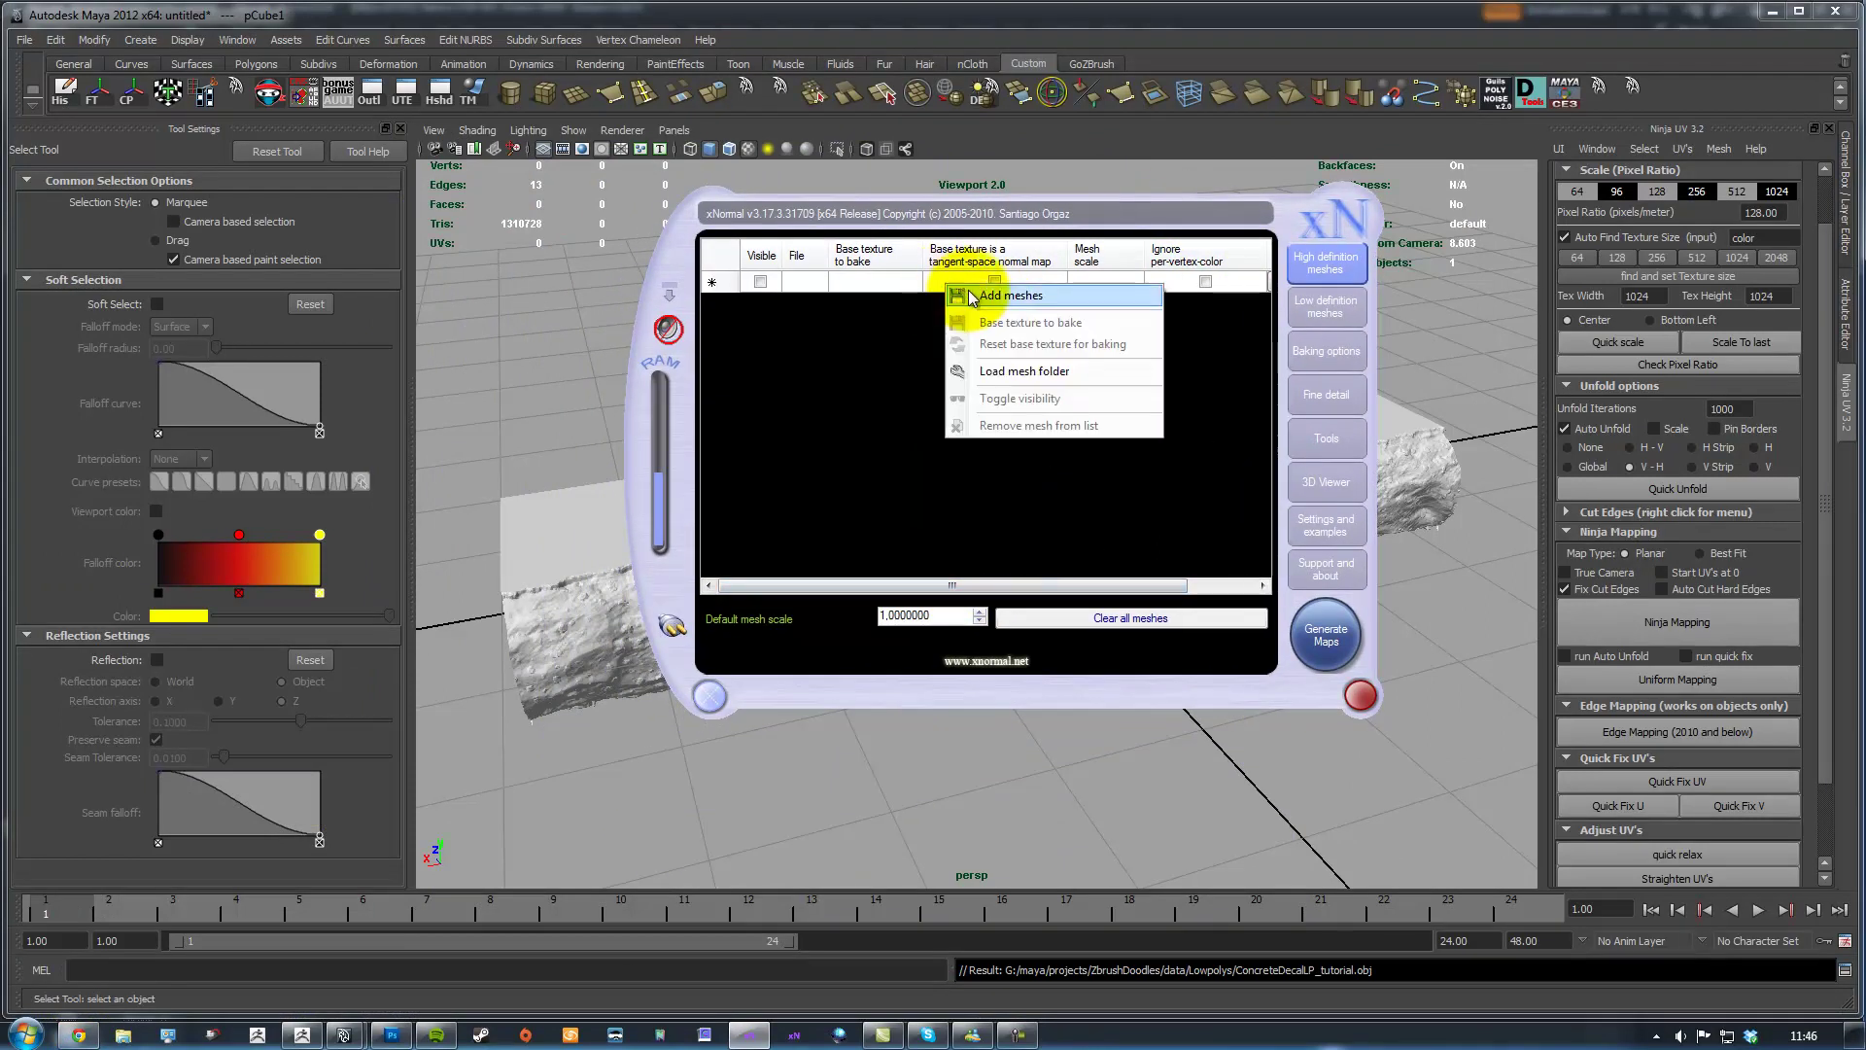
click(970, 297)
click(970, 296)
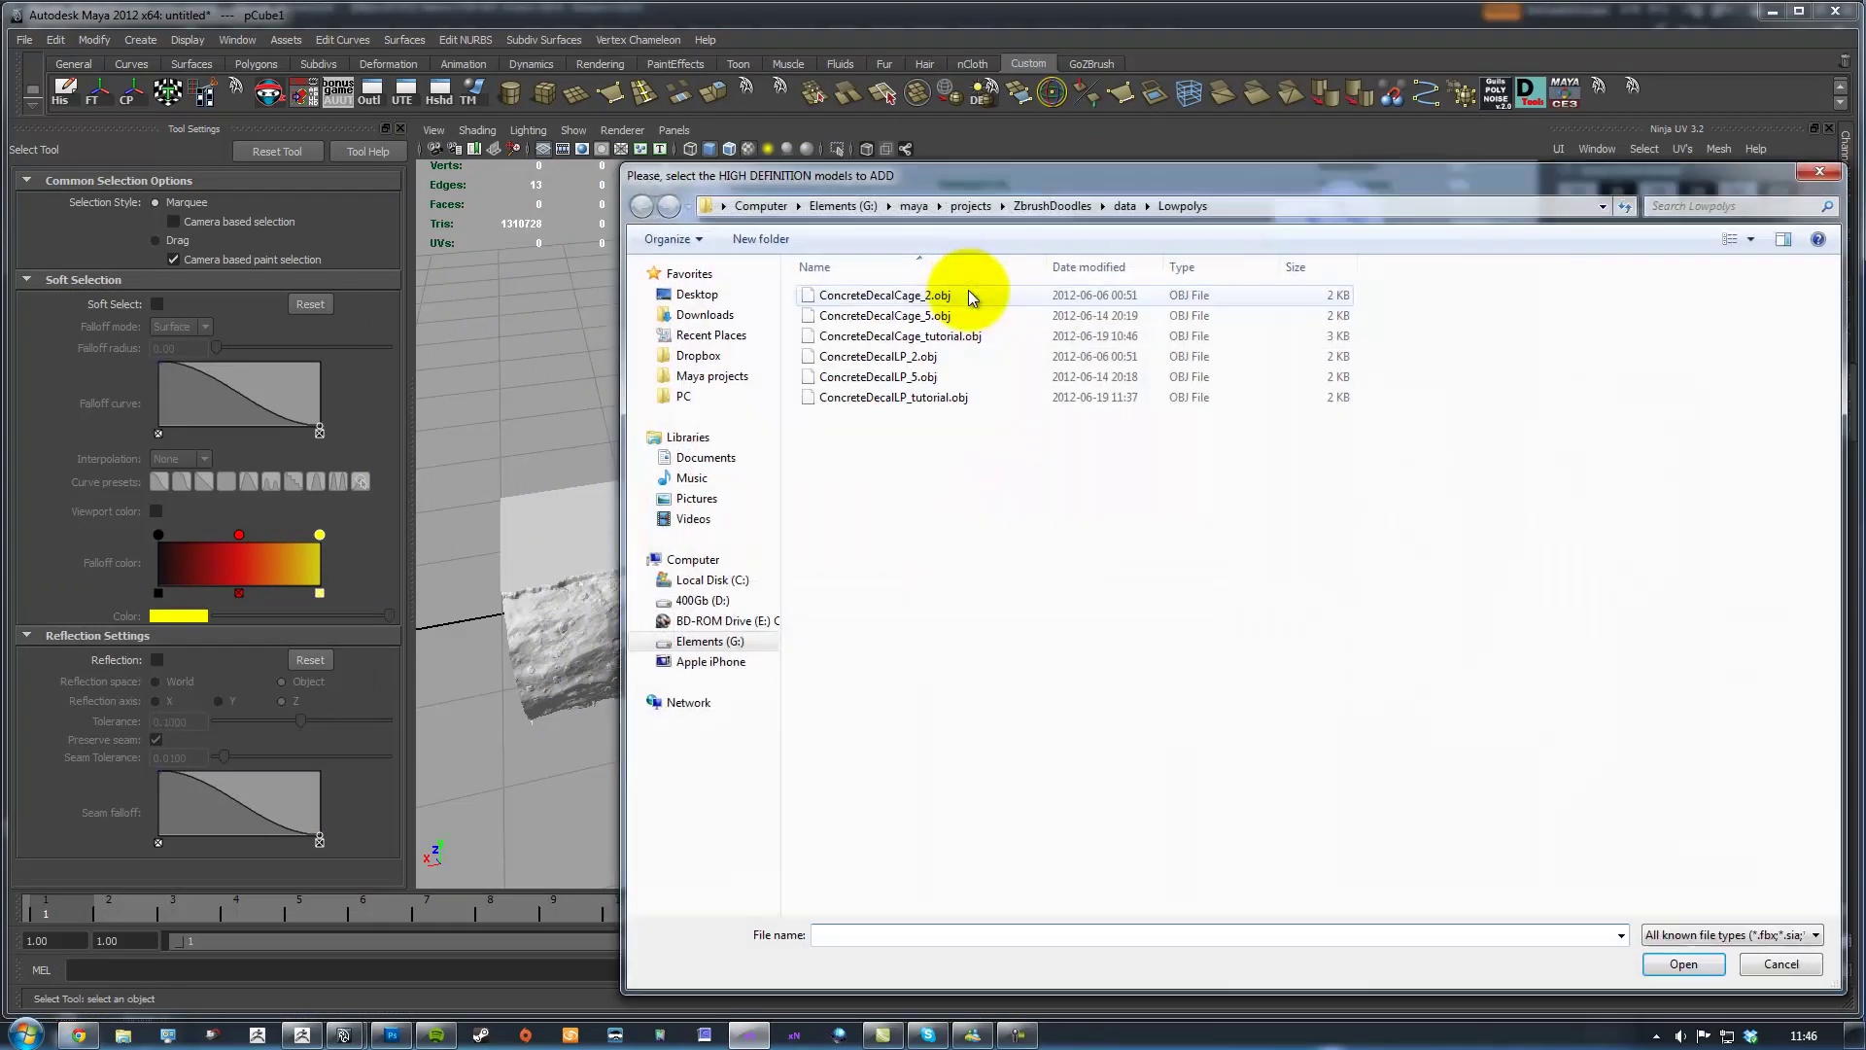
click(1125, 205)
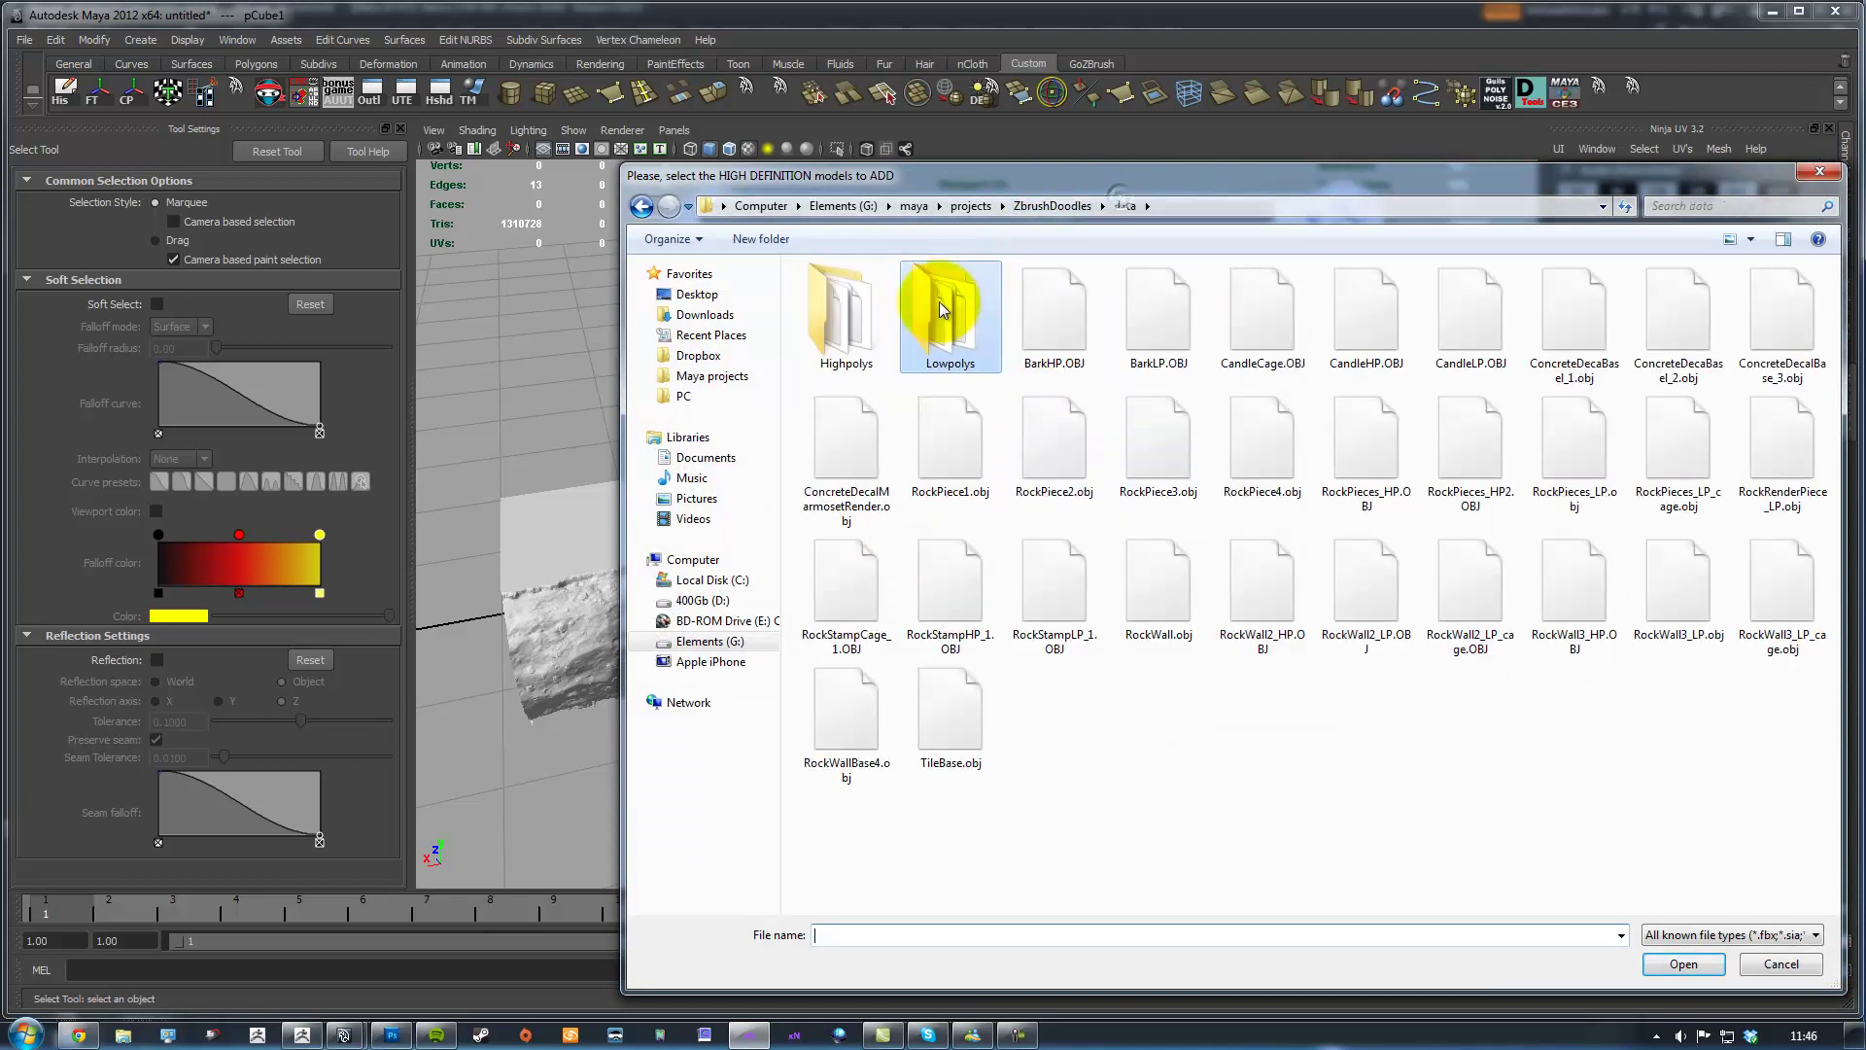
double_click(854, 303)
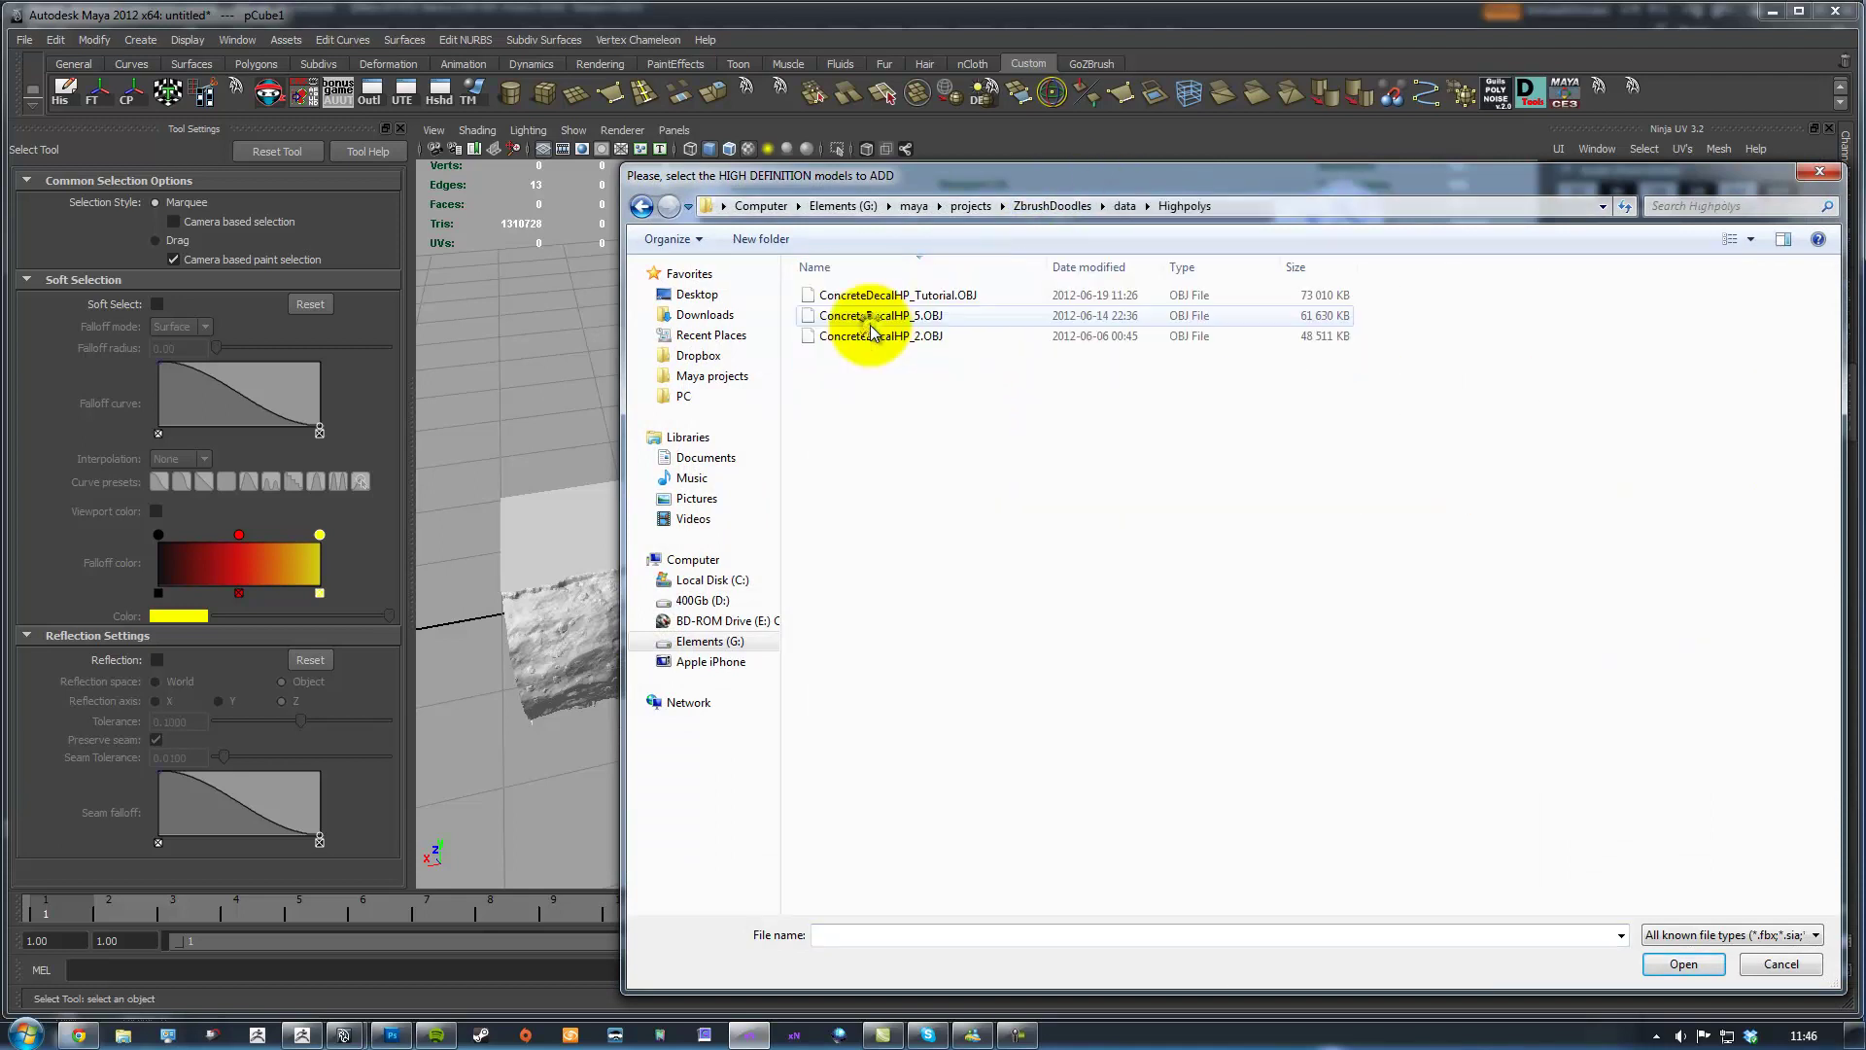
click(949, 297)
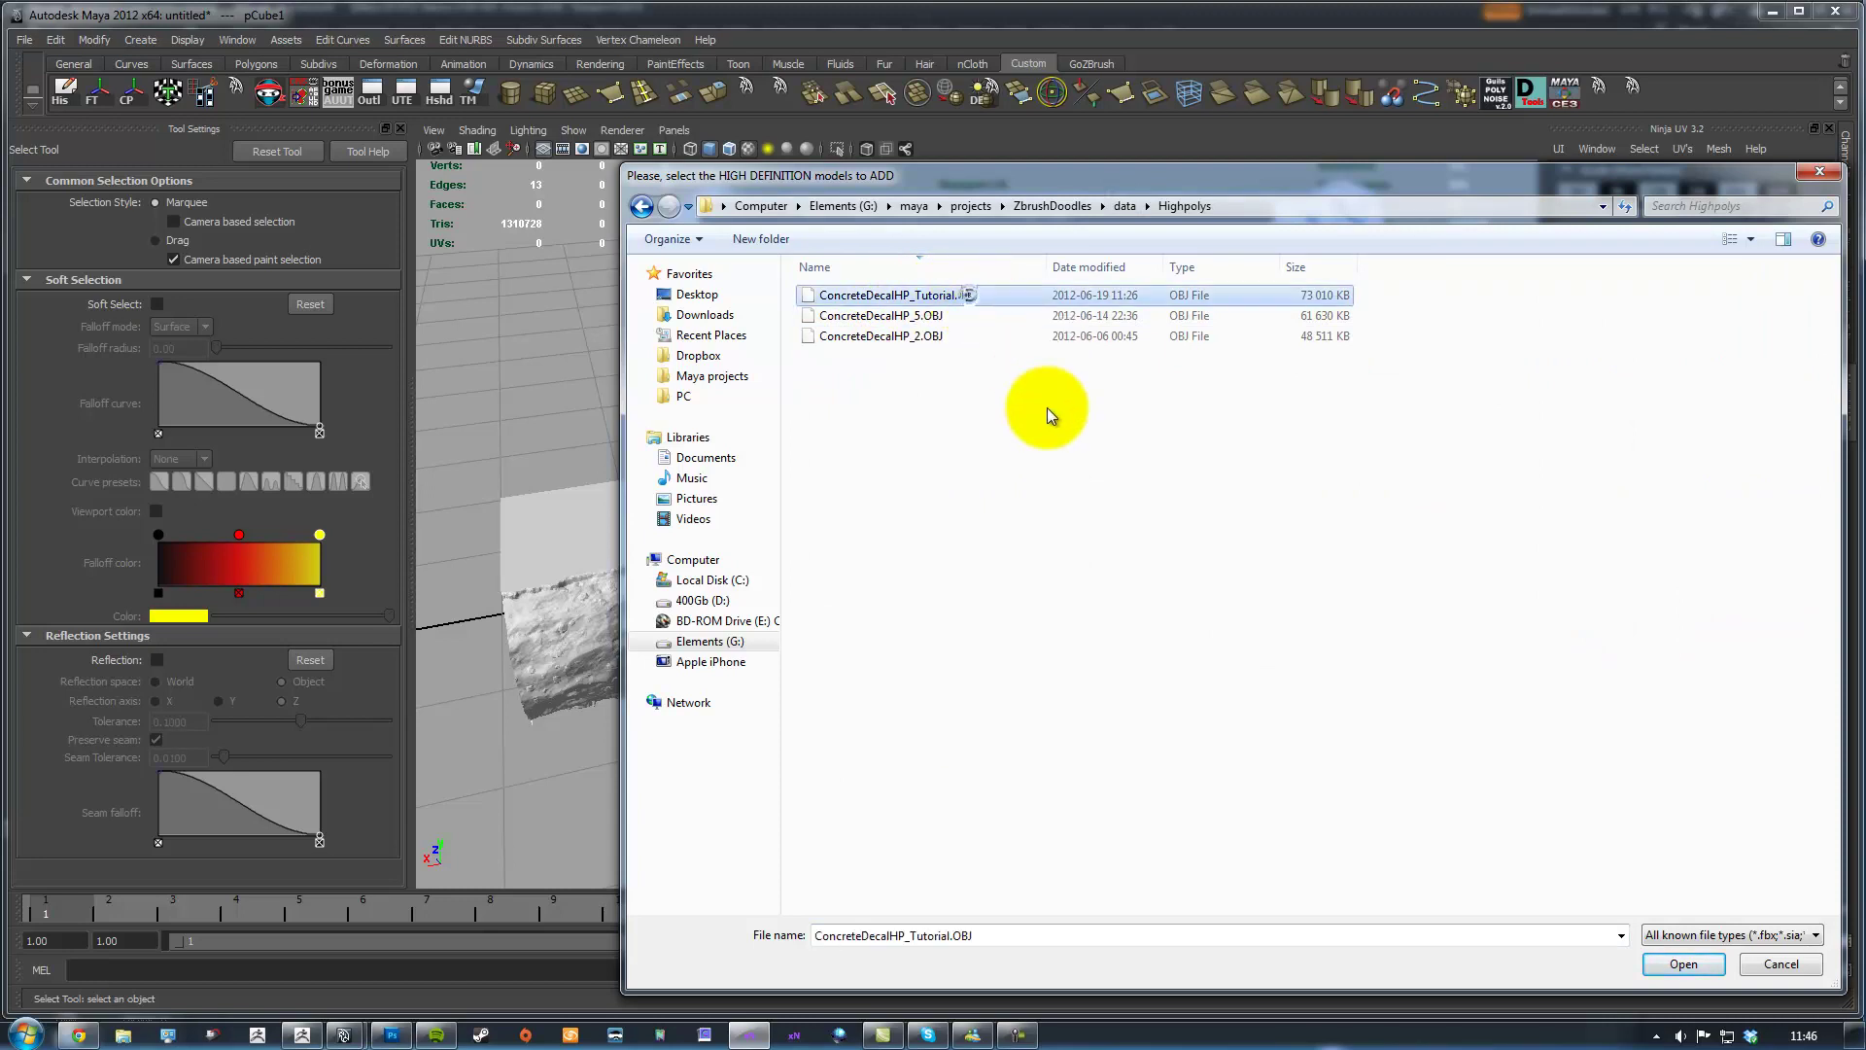
double_click(949, 297)
drag(960, 209, 894, 211)
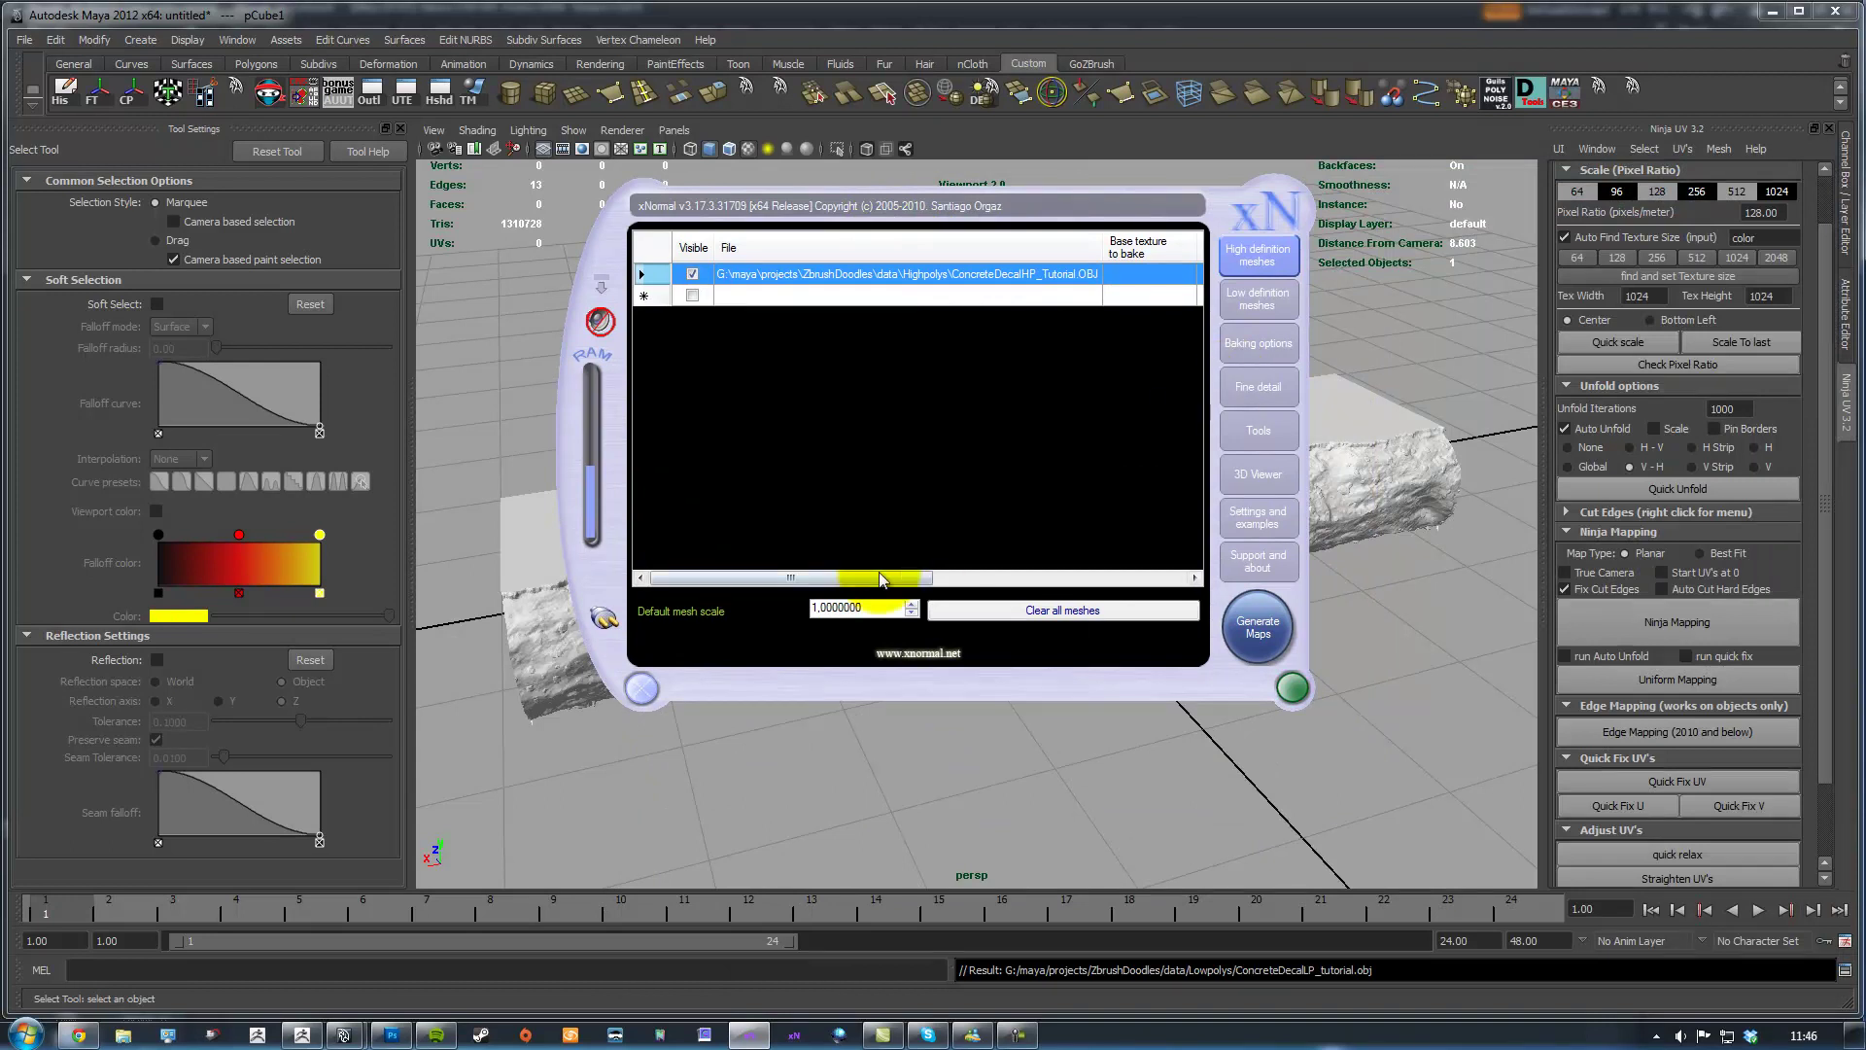
Turn off Ignore per-vertex-color for the high definition mesh and set its smooth normals to Average normals
drag(714, 582, 988, 580)
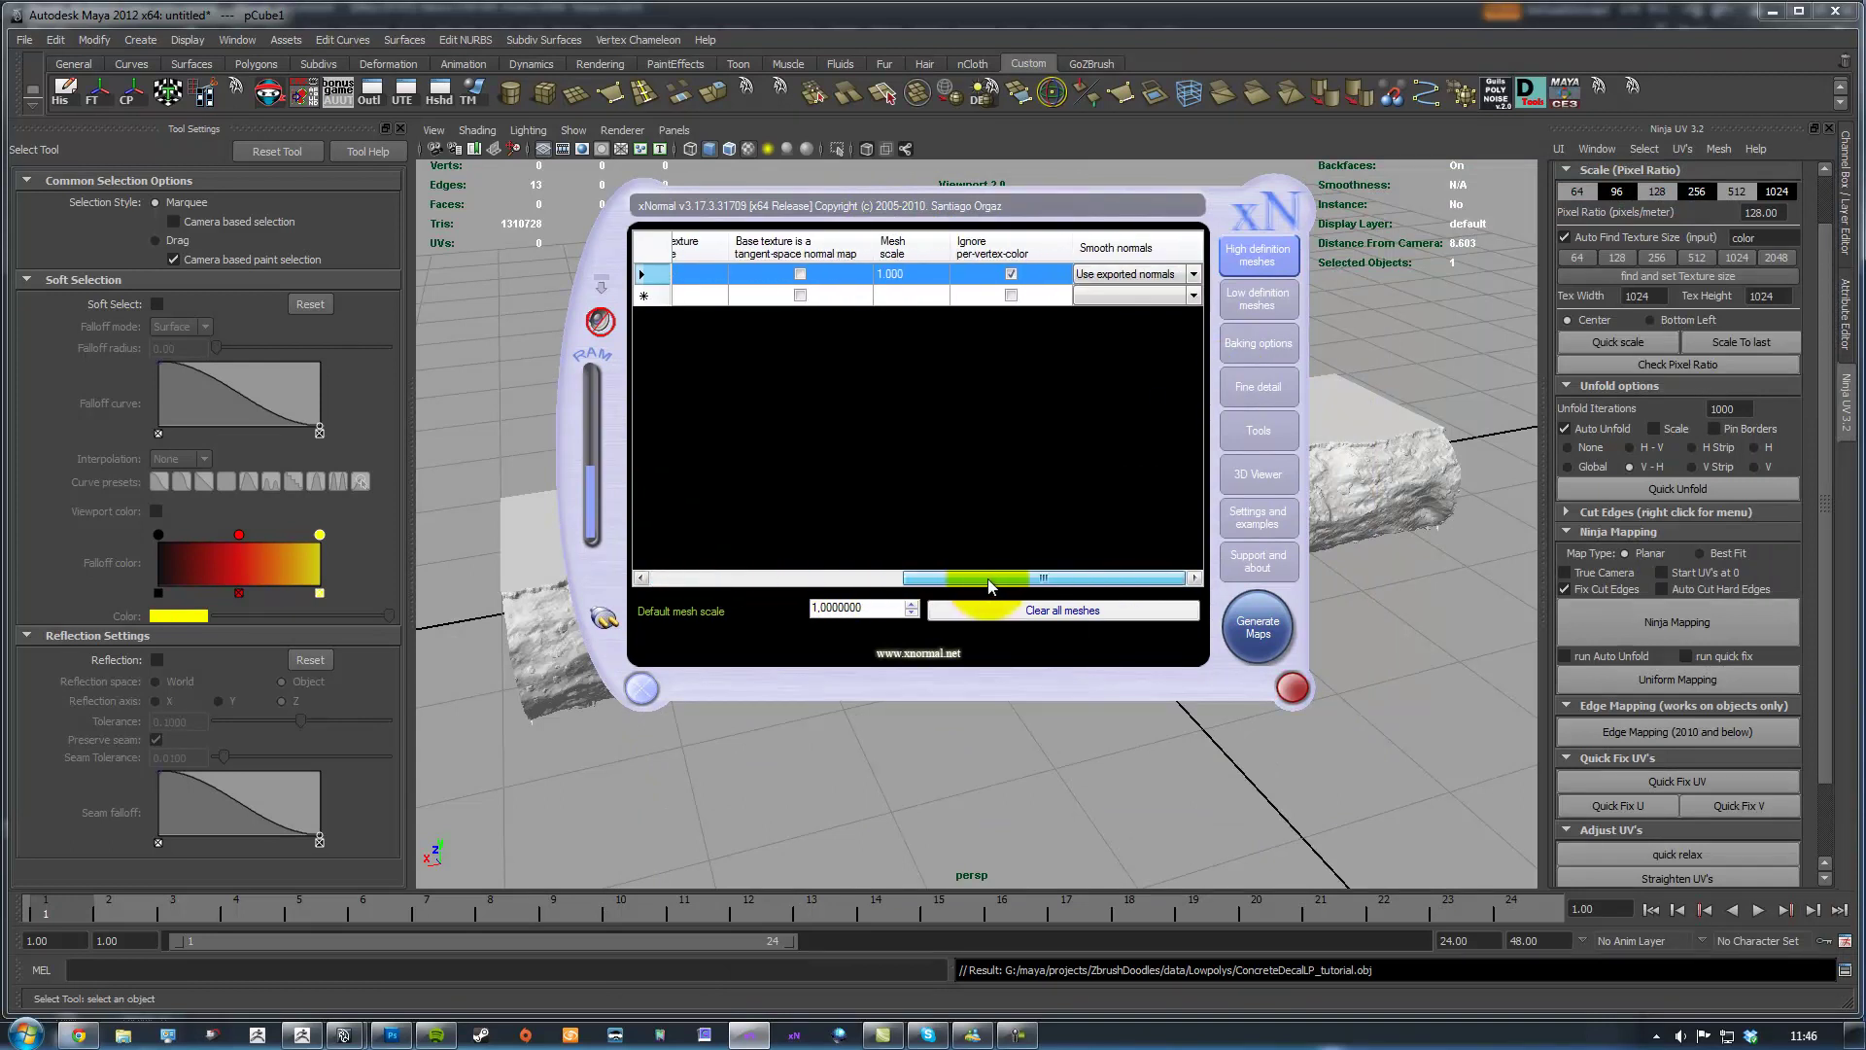
click(1012, 273)
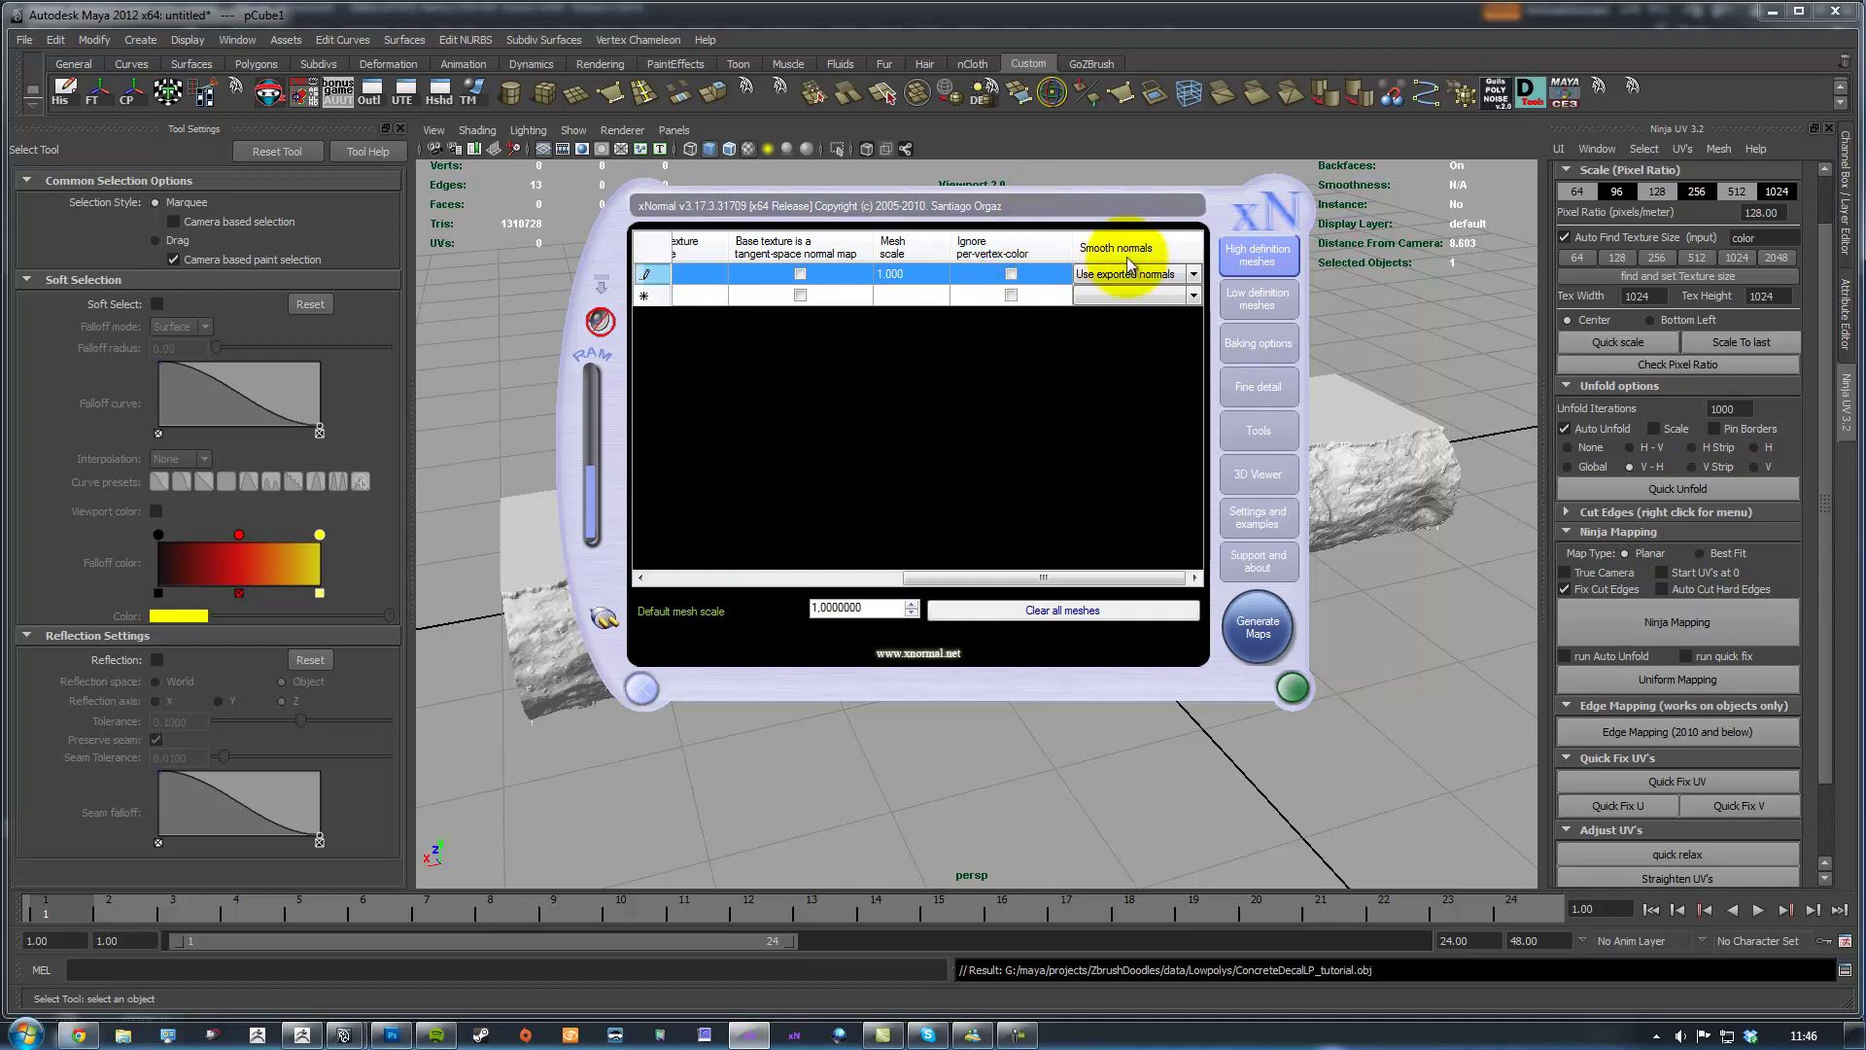
click(1197, 274)
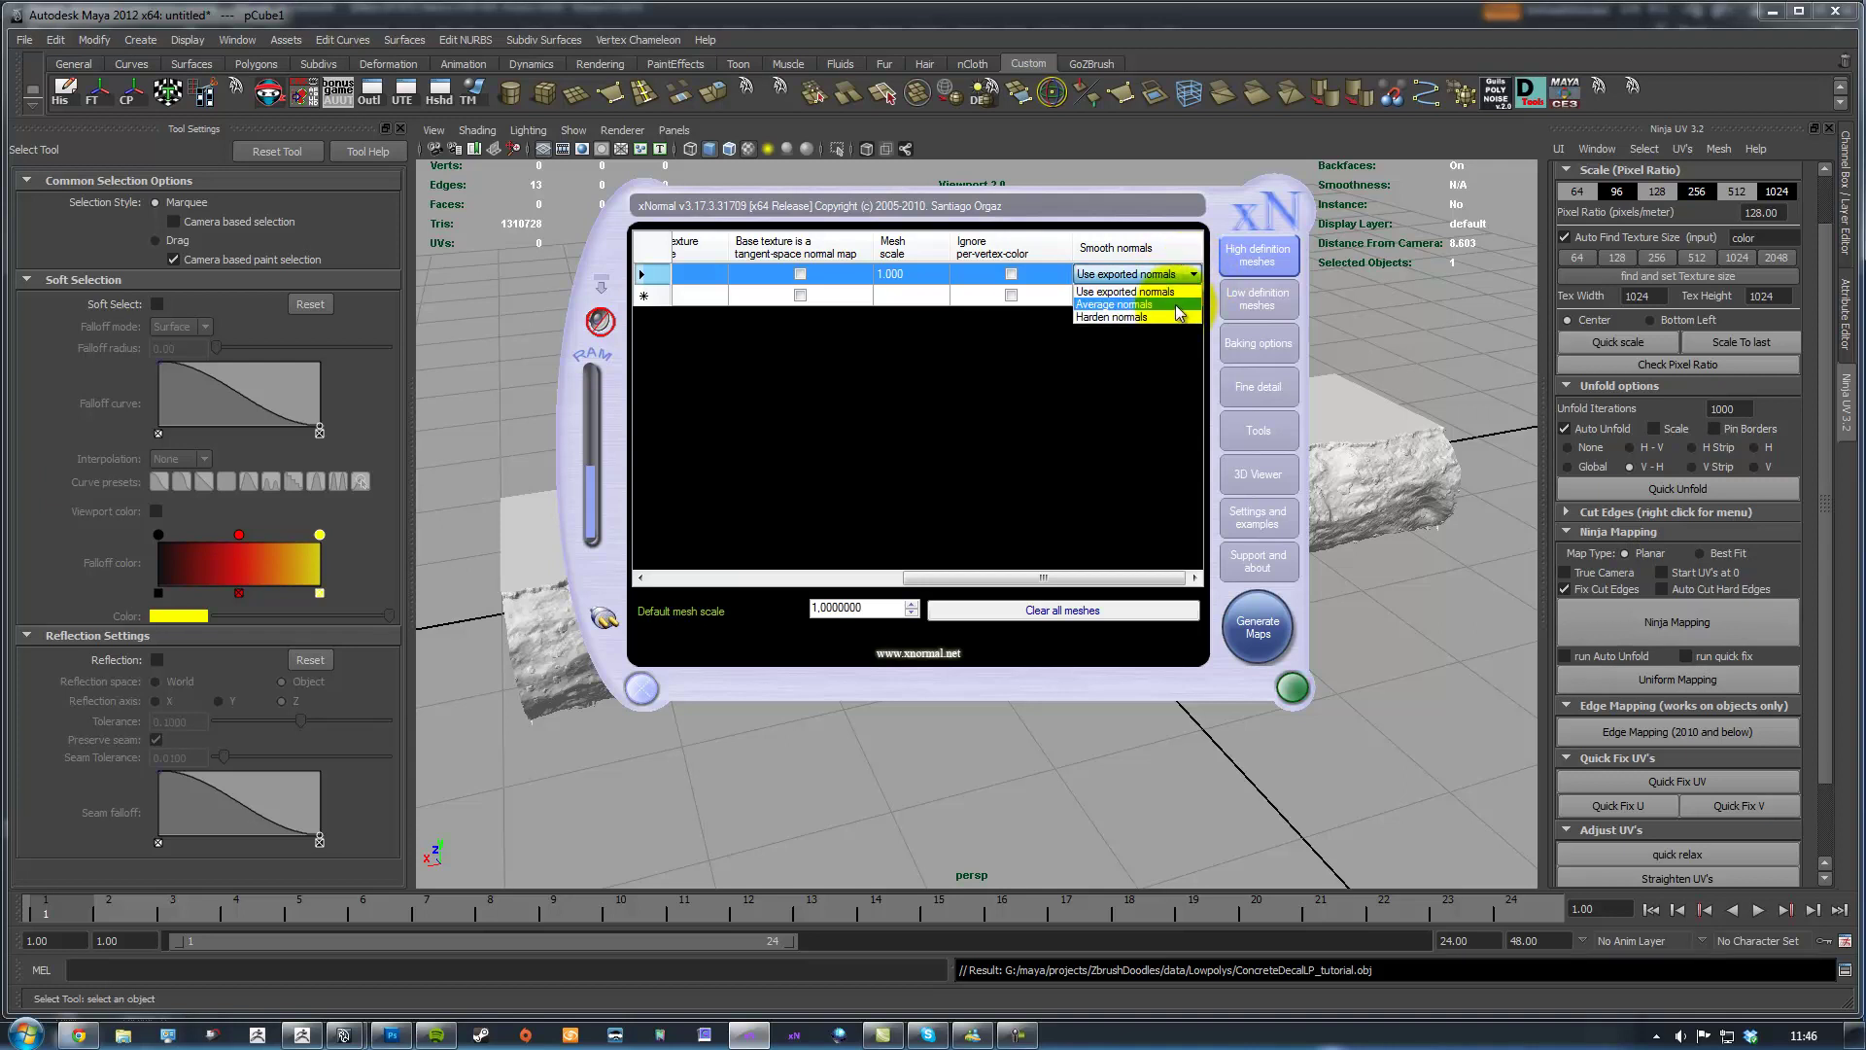
click(1175, 305)
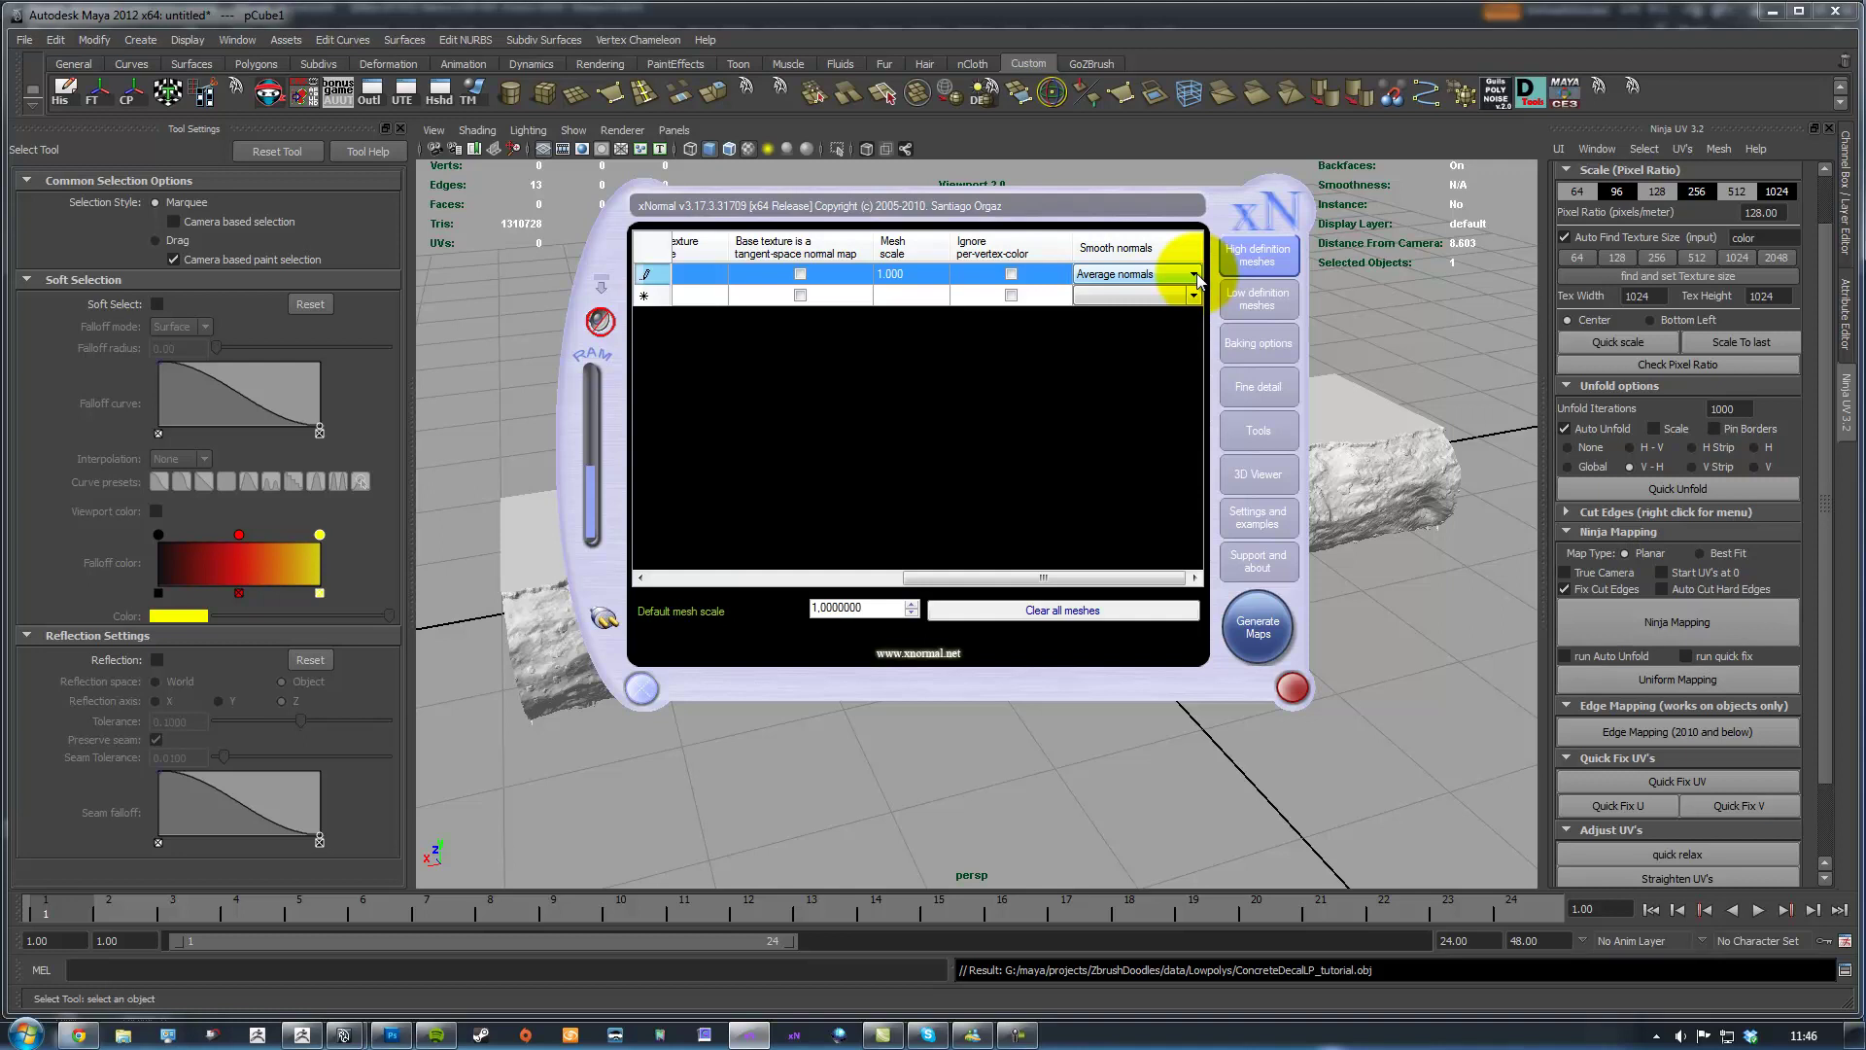
click(1194, 275)
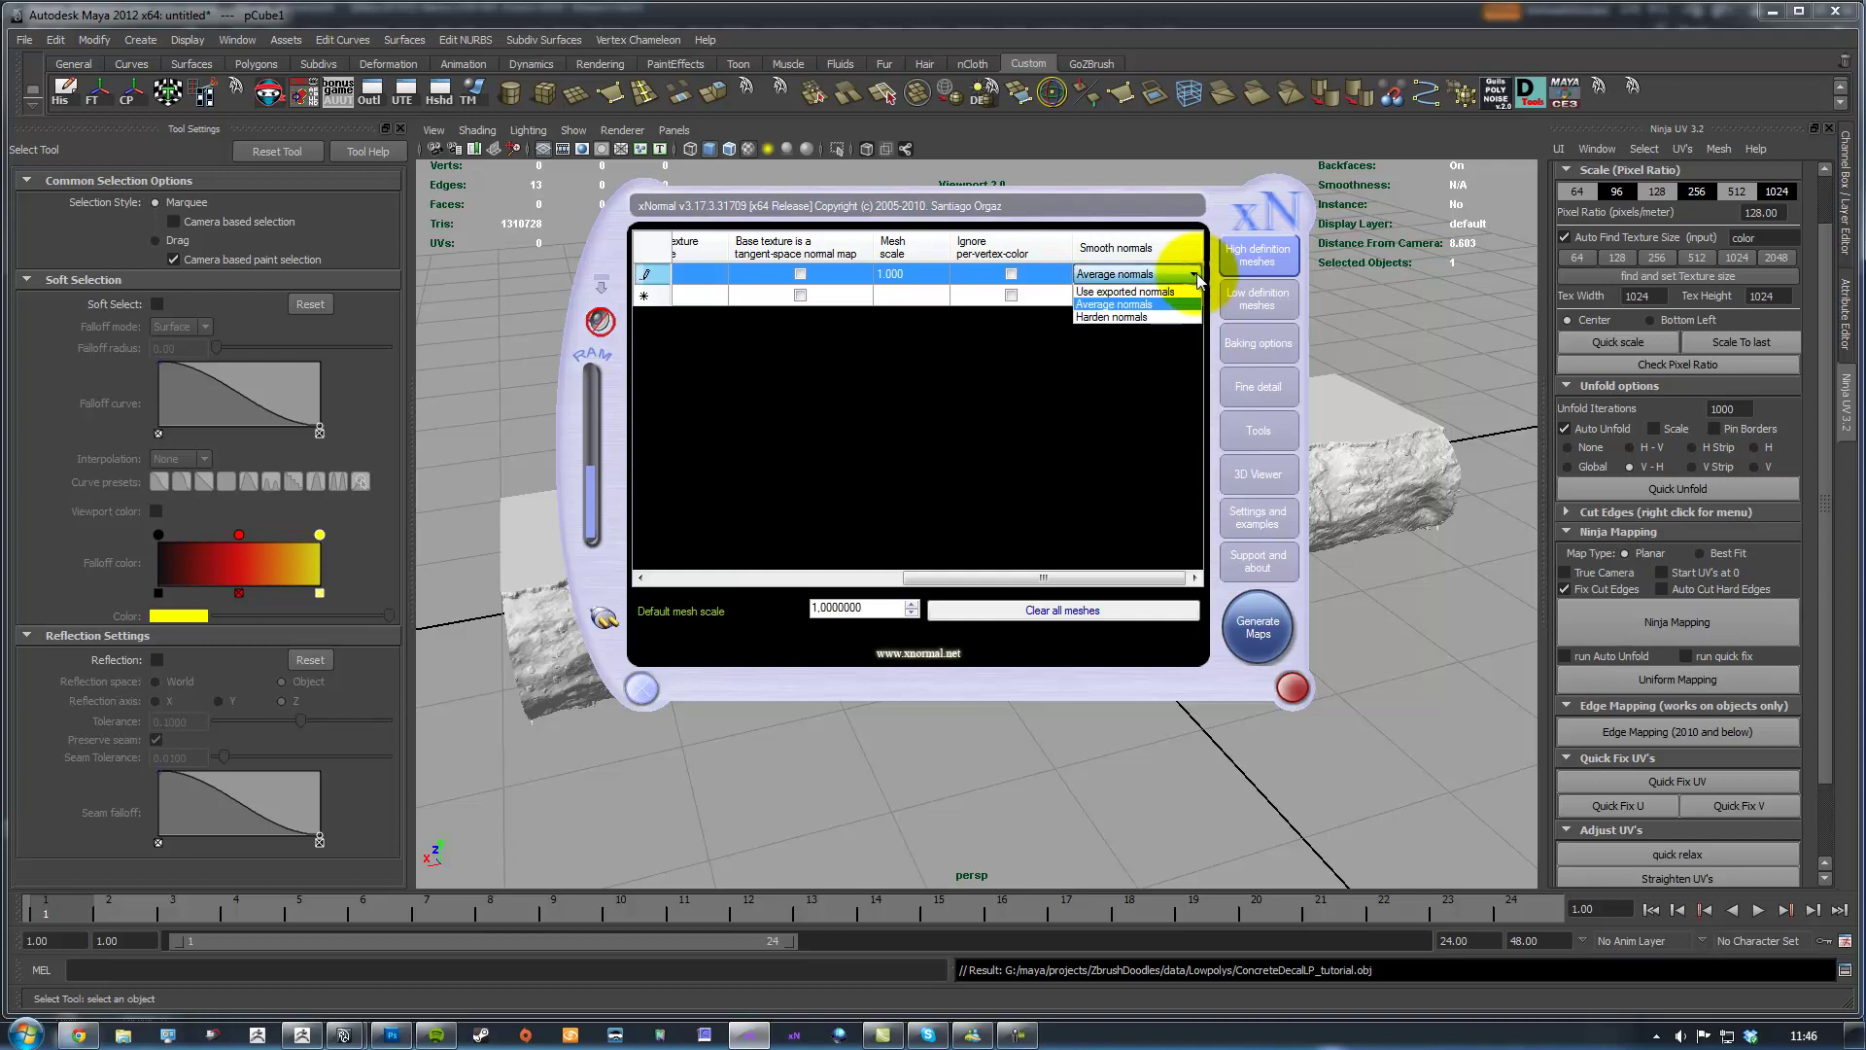